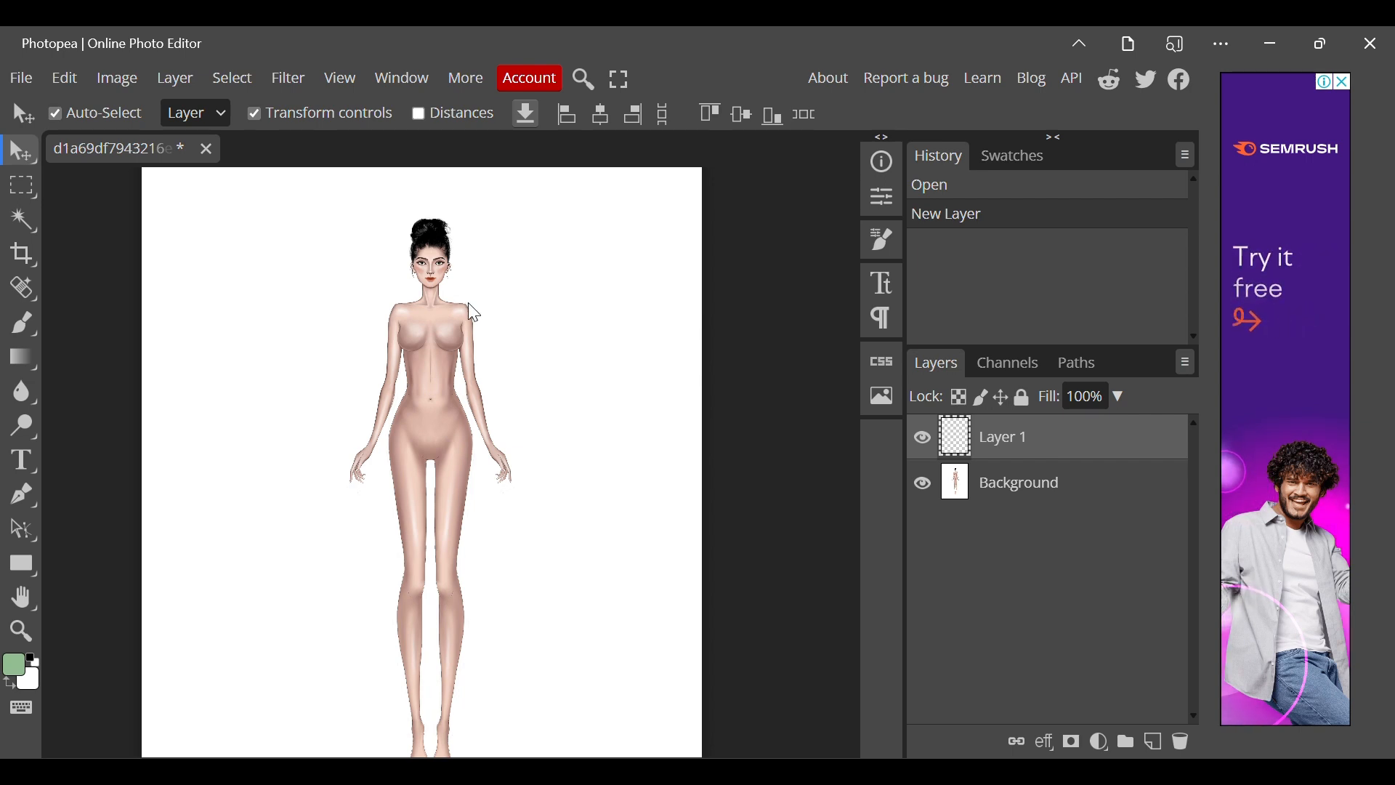
{"action": "scroll", "coordinate": [472, 320], "scroll_direction": "up", "scroll_amount": 2}
{"action": "key", "text": "p"}
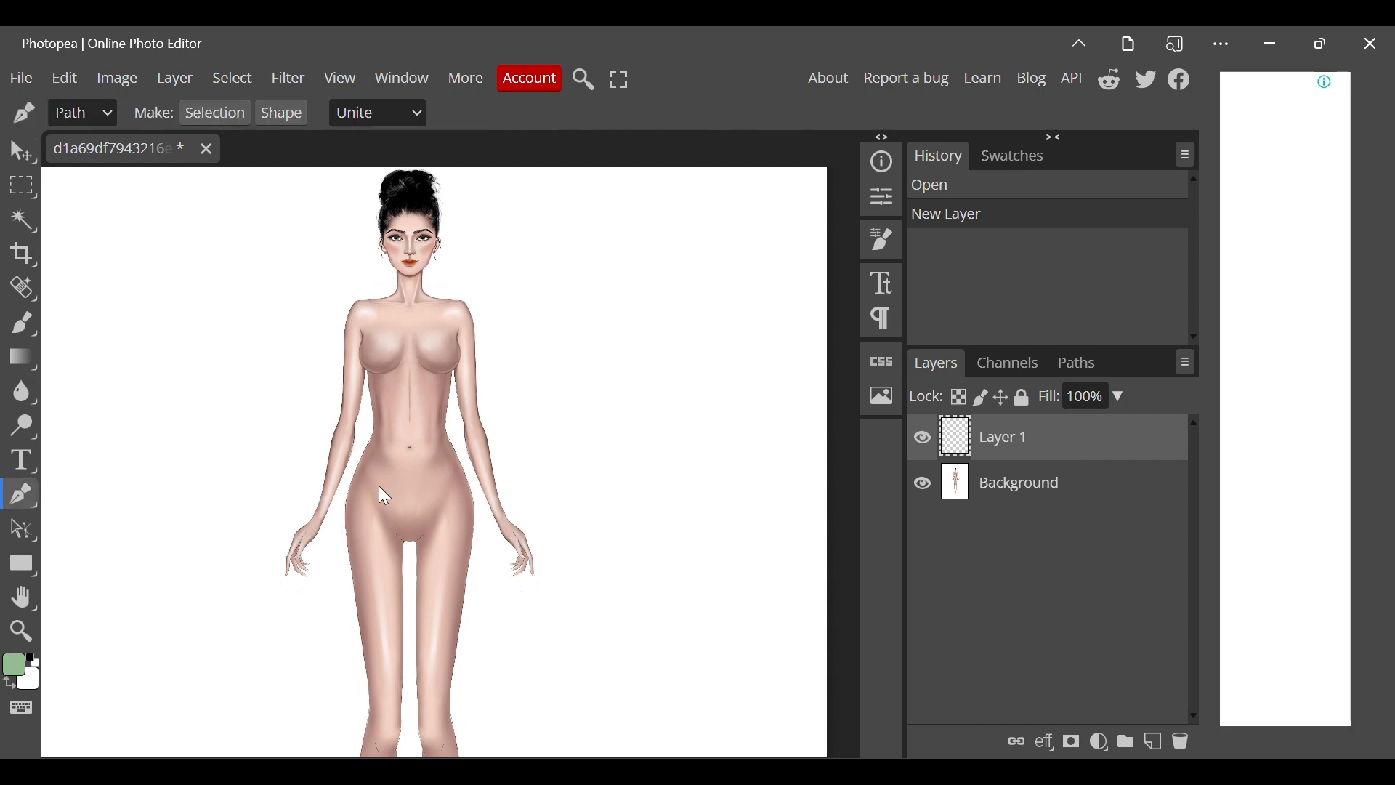
{"action": "left_click", "coordinate": [361, 331]}
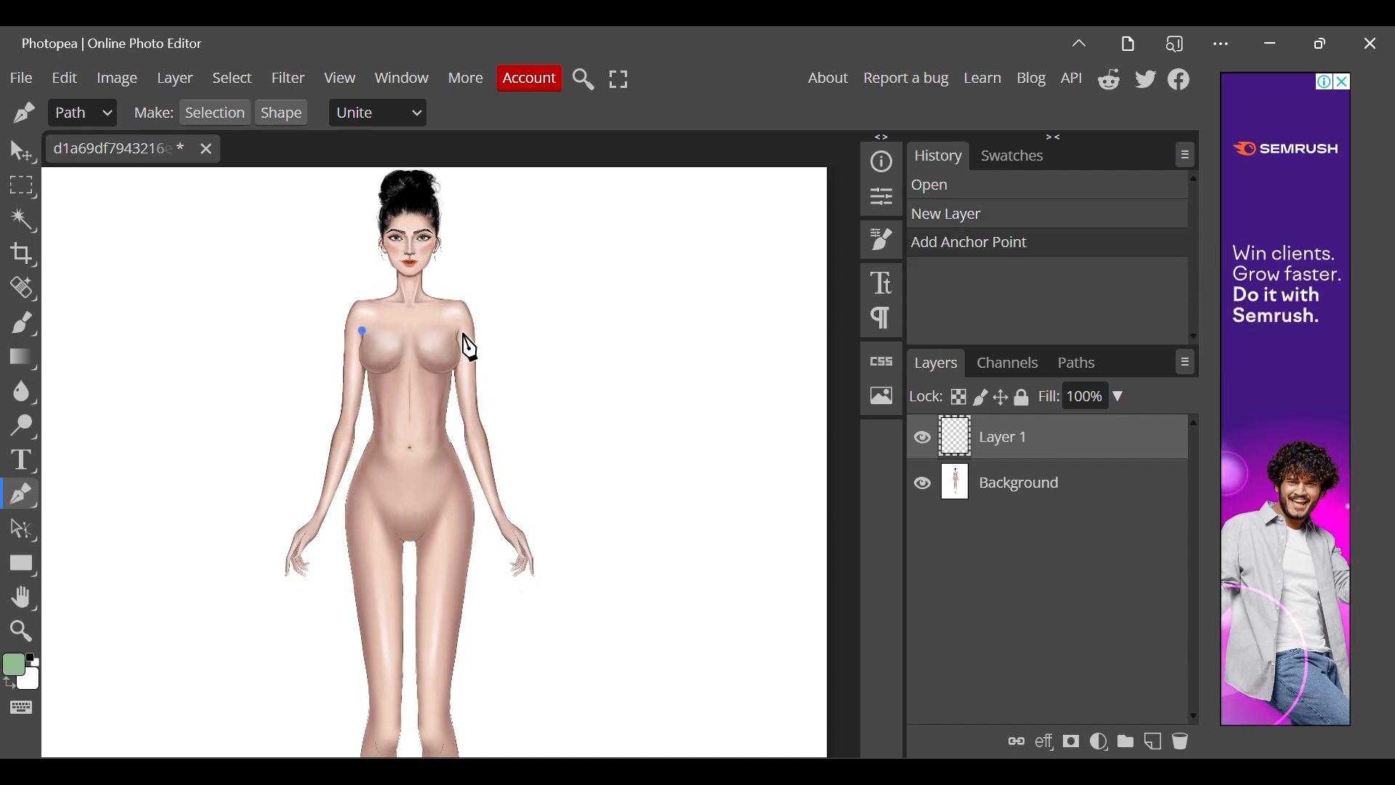
{"action": "left_click_drag", "start_coordinate": [459, 335], "coordinate": [483, 367]}
{"action": "right_click", "coordinate": [460, 397]}
{"action": "left_click", "coordinate": [509, 446]}
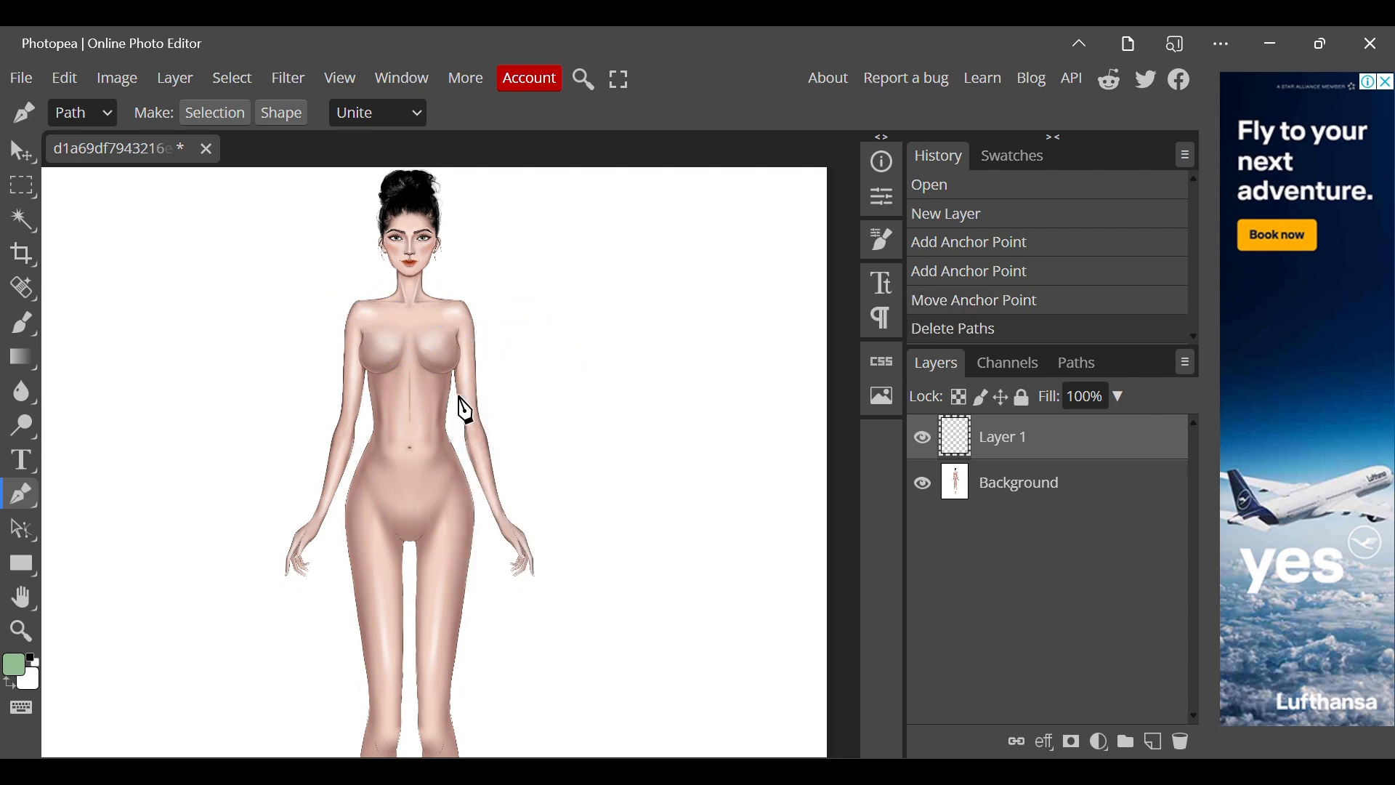
Start a Pen path with an upward-curving neckline across the bust from underarm to underarm, ending it without an outgoing handle.
{"action": "left_click", "coordinate": [359, 350]}
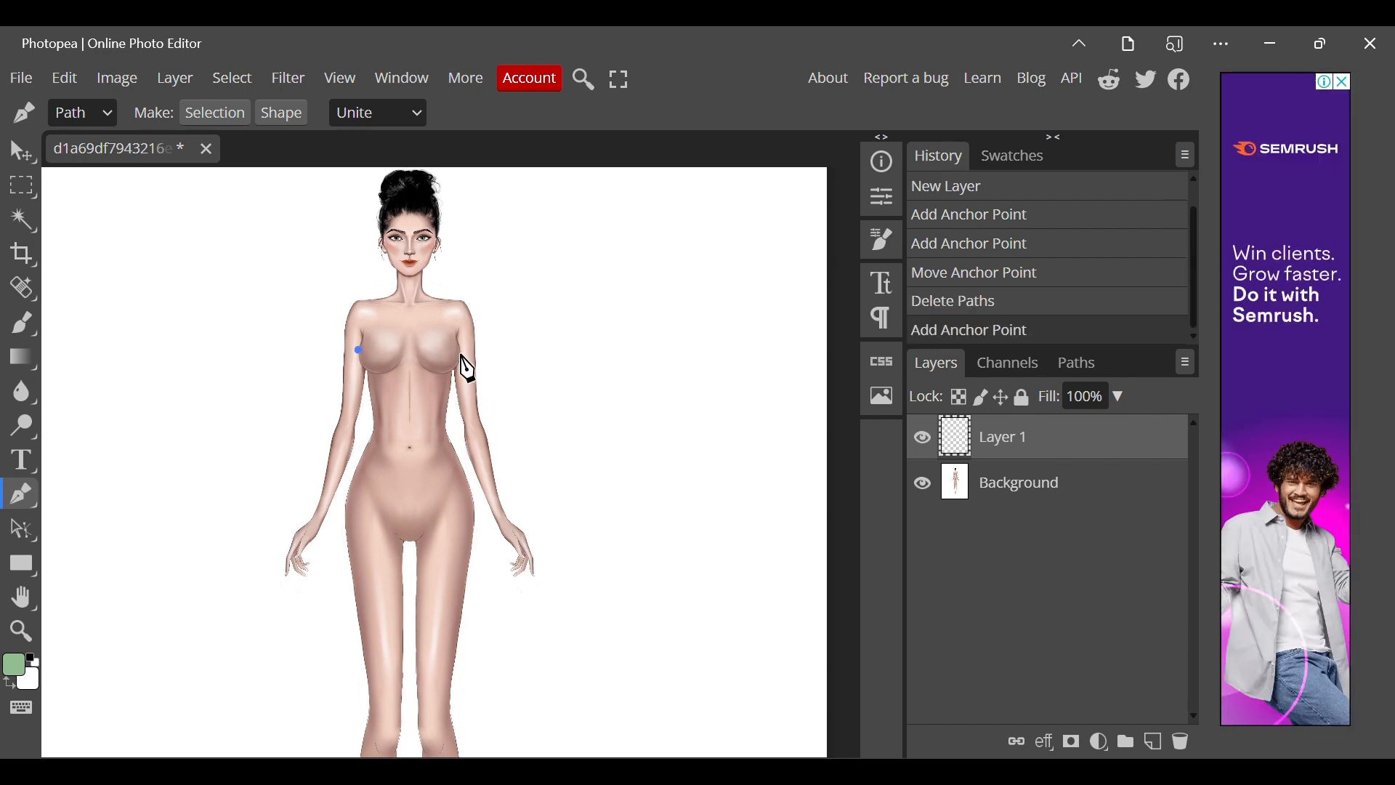
{"action": "left_click_drag", "start_coordinate": [464, 356], "coordinate": [514, 390]}
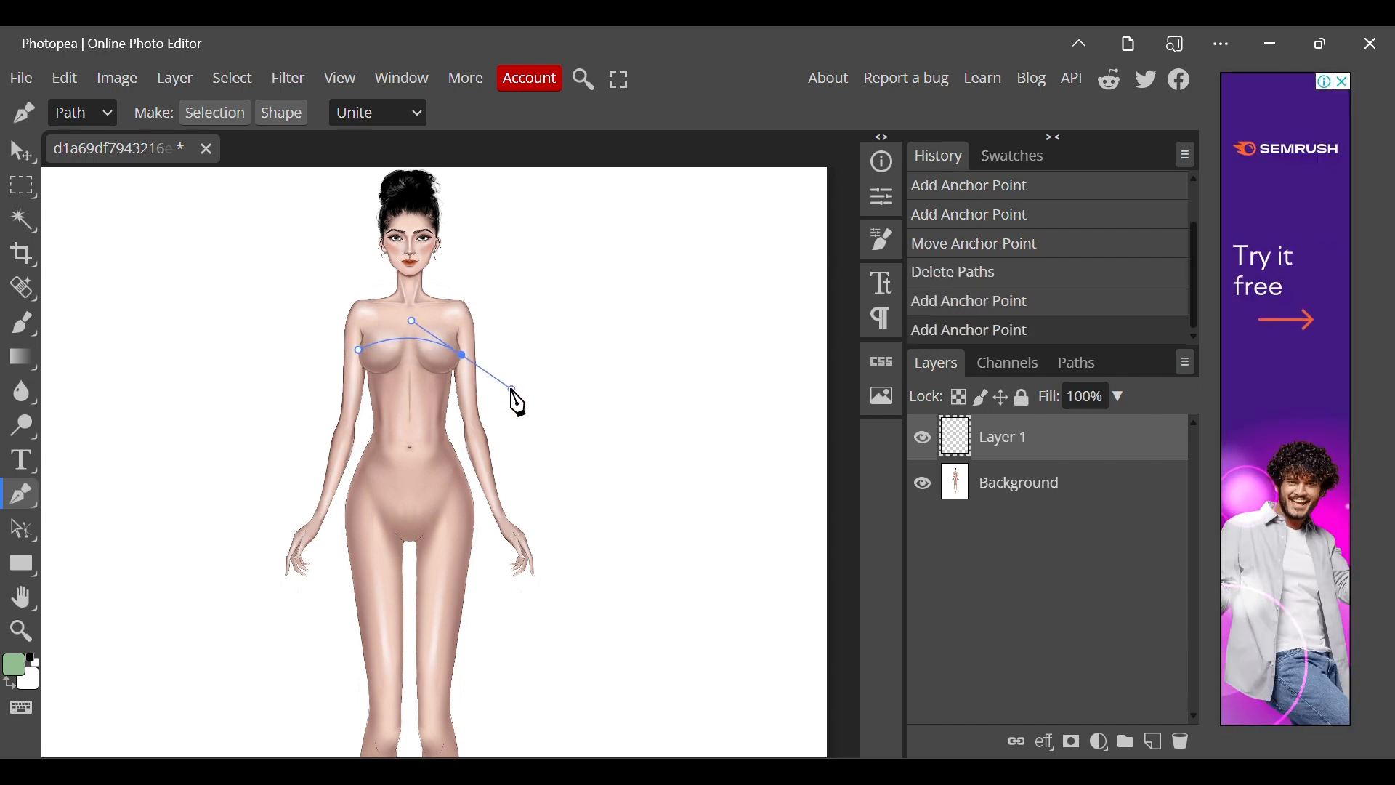
{"action": "left_click", "coordinate": [513, 392]}
{"action": "left_click", "coordinate": [464, 358]}
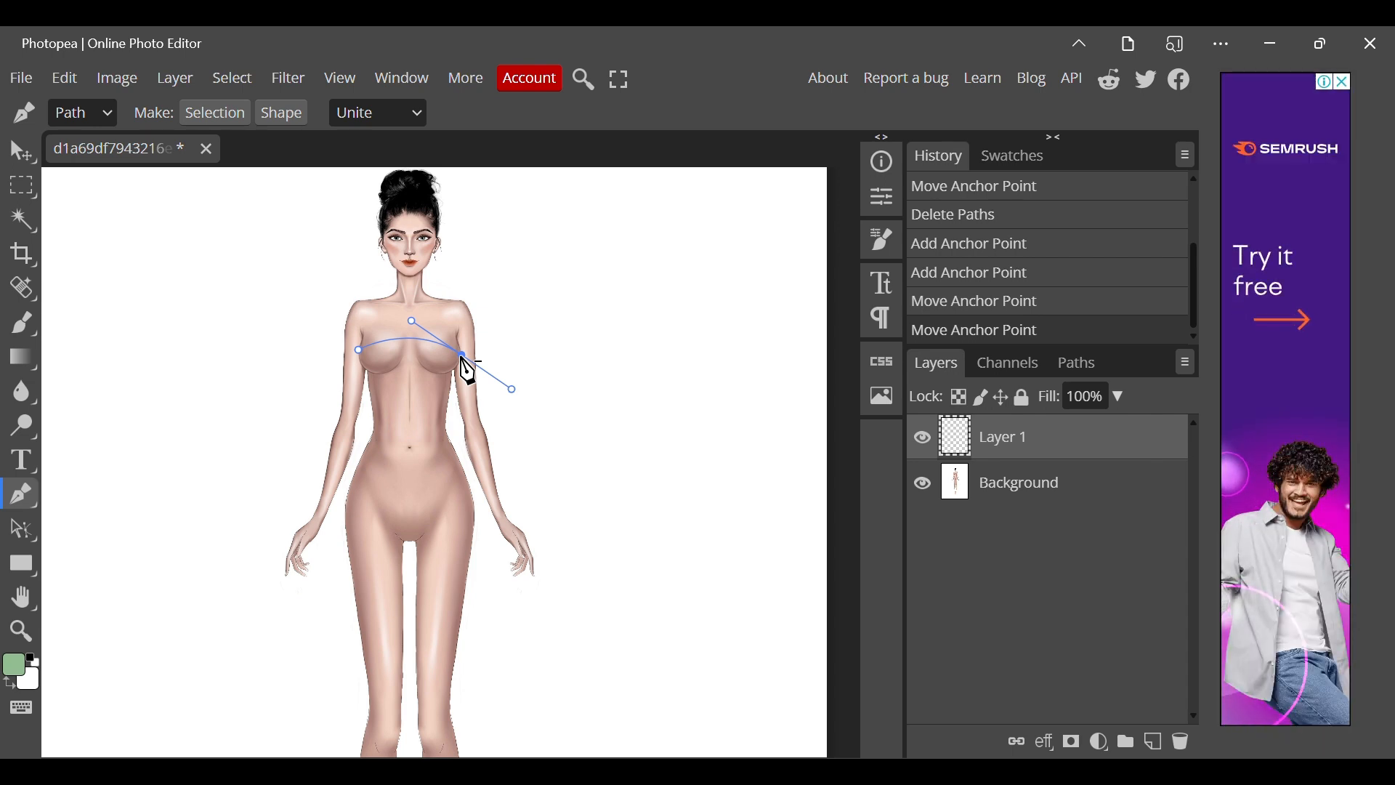
{"action": "left_click", "coordinate": [461, 355], "text": "alt"}
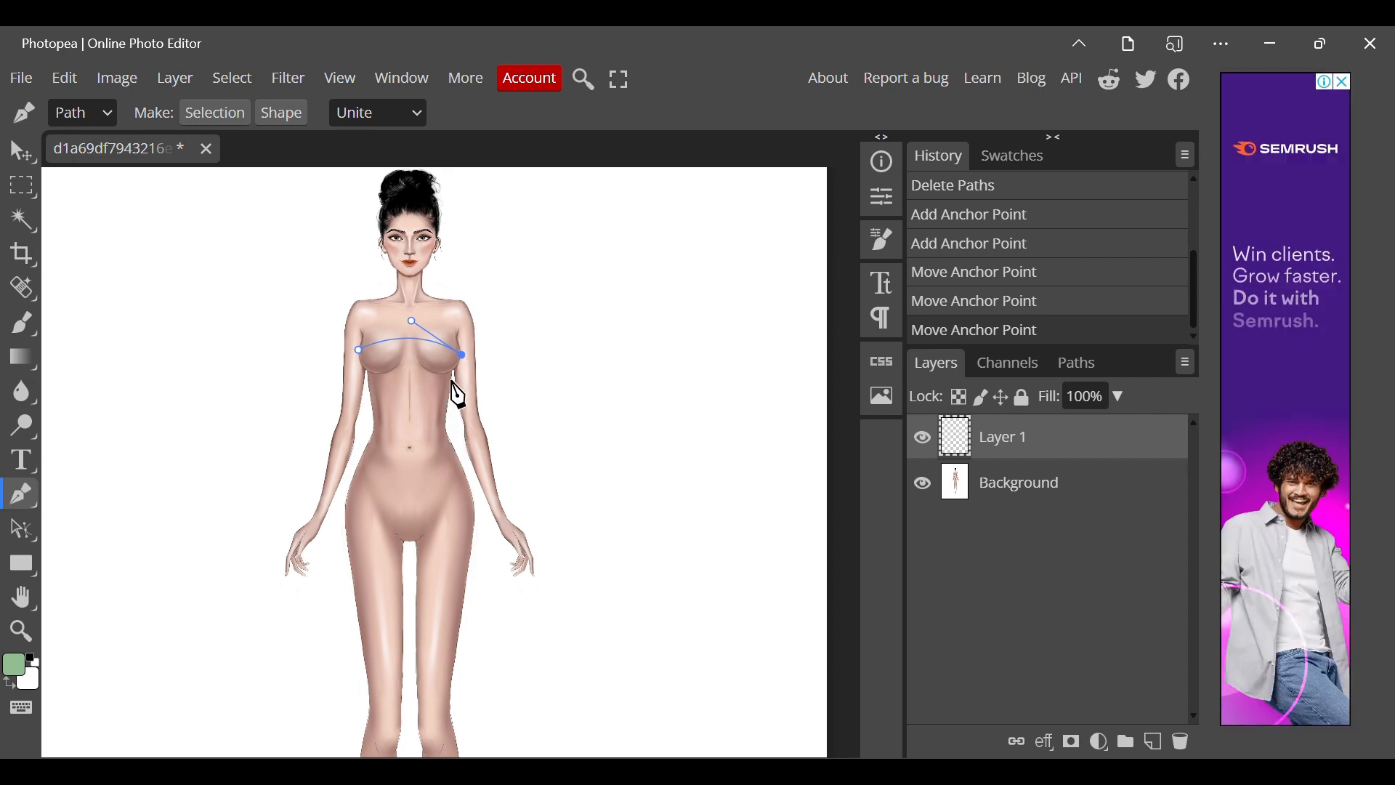
Continue the path down the right side of the torso to just above the navel, following the body contour.
{"action": "left_click", "coordinate": [455, 387]}
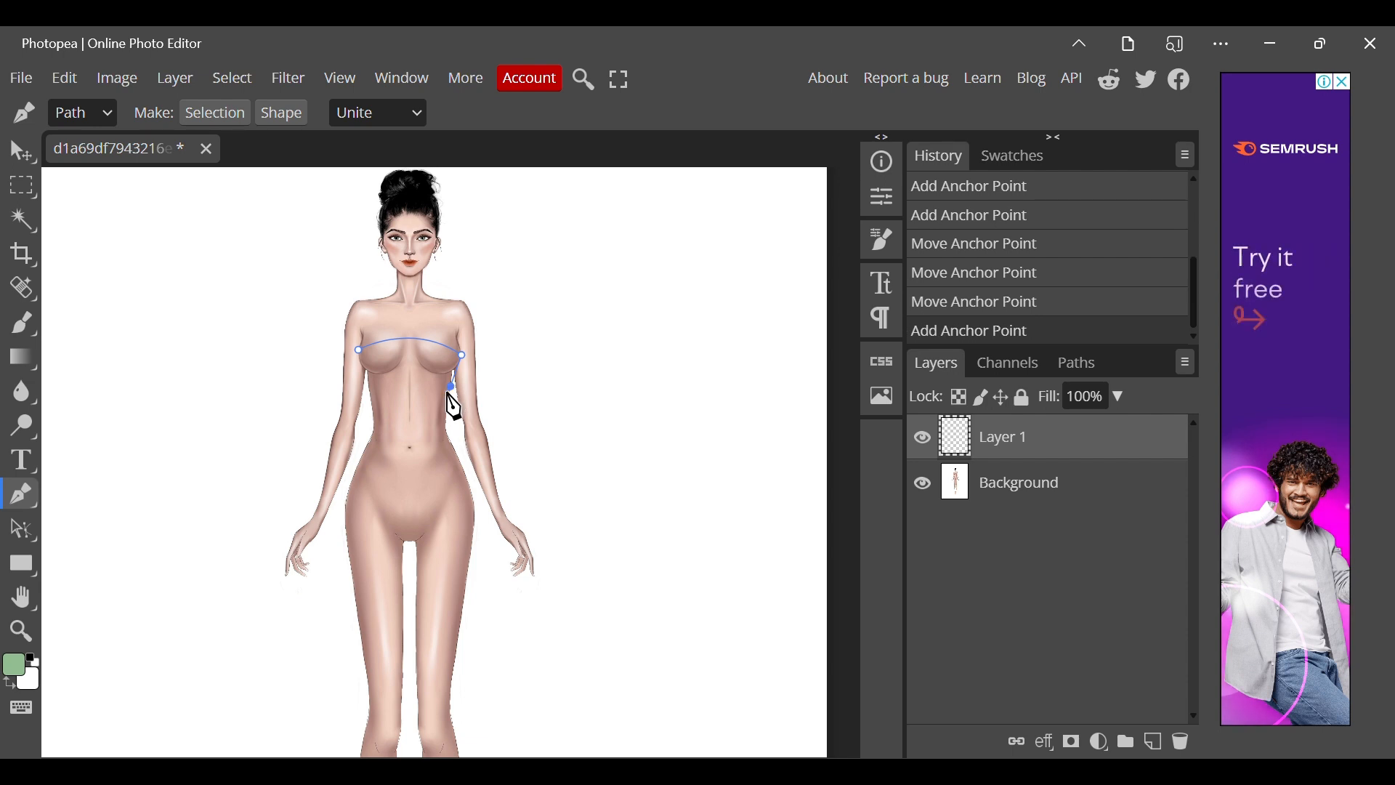
{"action": "left_click_drag", "start_coordinate": [444, 407], "coordinate": [450, 435]}
{"action": "left_click", "coordinate": [450, 388], "text": "alt"}
{"action": "left_click", "coordinate": [448, 427], "text": "alt"}
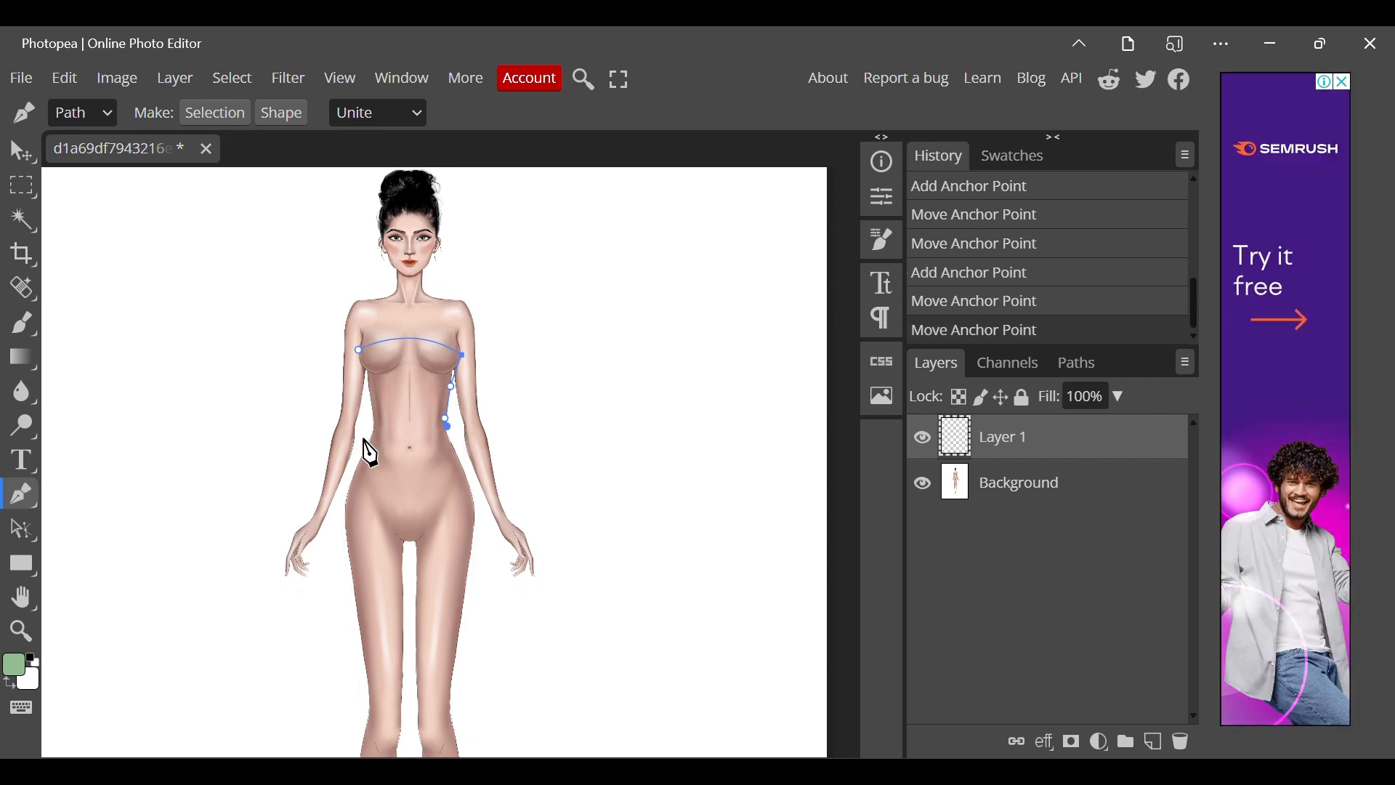
Run the path straight across the waist and up the left side of the torso, closing it at the starting underarm point.
{"action": "left_click", "coordinate": [373, 428]}
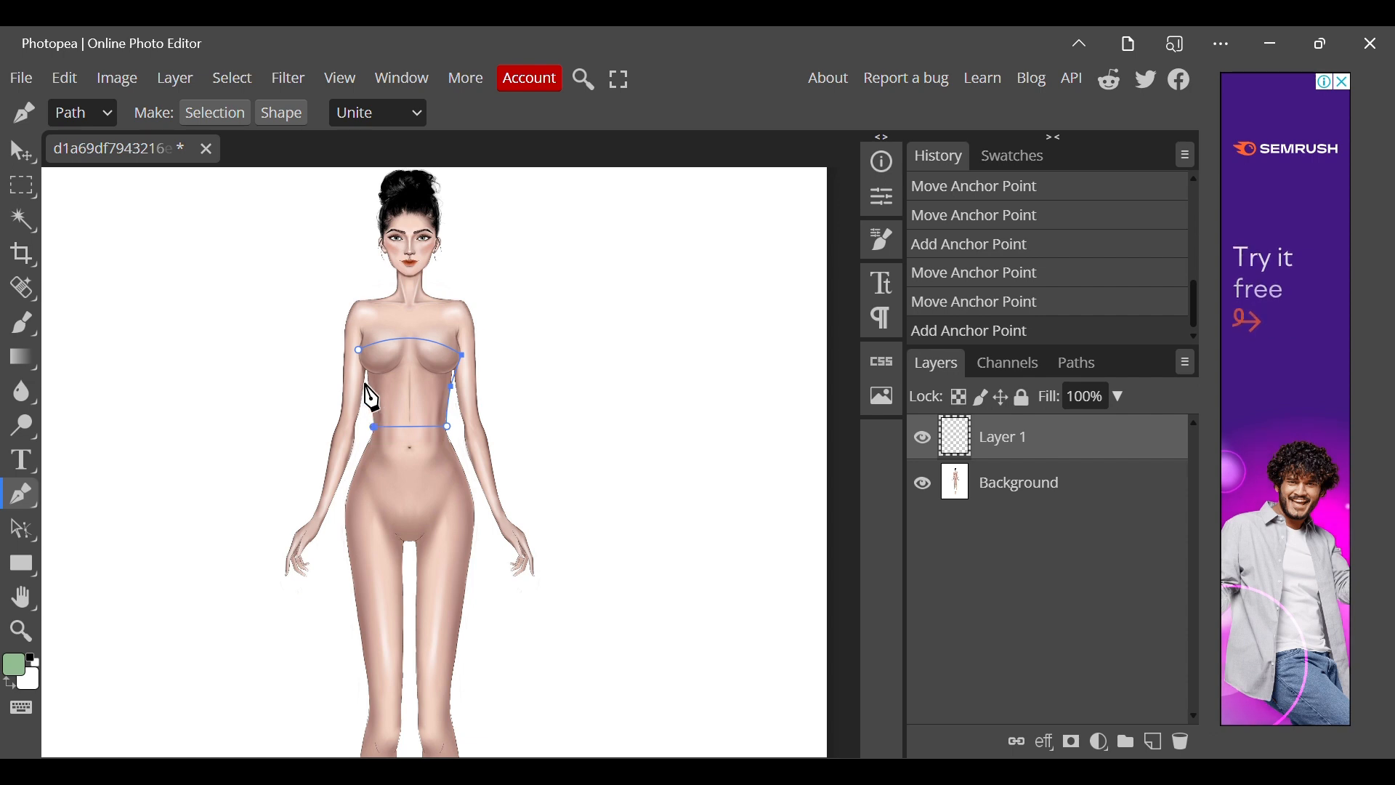
{"action": "left_click_drag", "start_coordinate": [366, 383], "coordinate": [364, 373]}
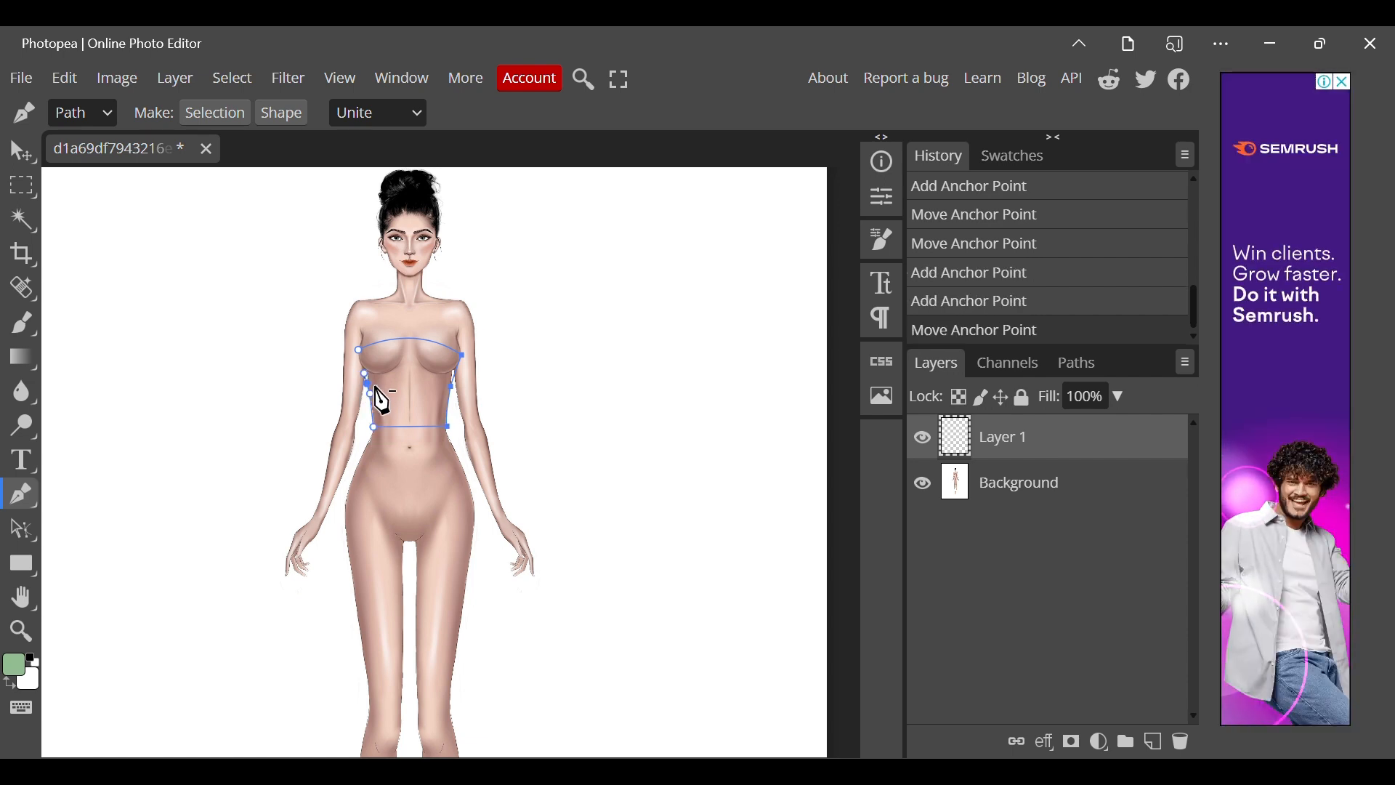
{"action": "left_click", "coordinate": [367, 383], "text": "alt"}
{"action": "scroll", "coordinate": [361, 368], "scroll_direction": "up", "scroll_amount": 2}
{"action": "scroll", "coordinate": [366, 378], "scroll_direction": "up", "scroll_amount": 4}
{"action": "left_click_drag", "start_coordinate": [294, 337], "coordinate": [299, 329]}
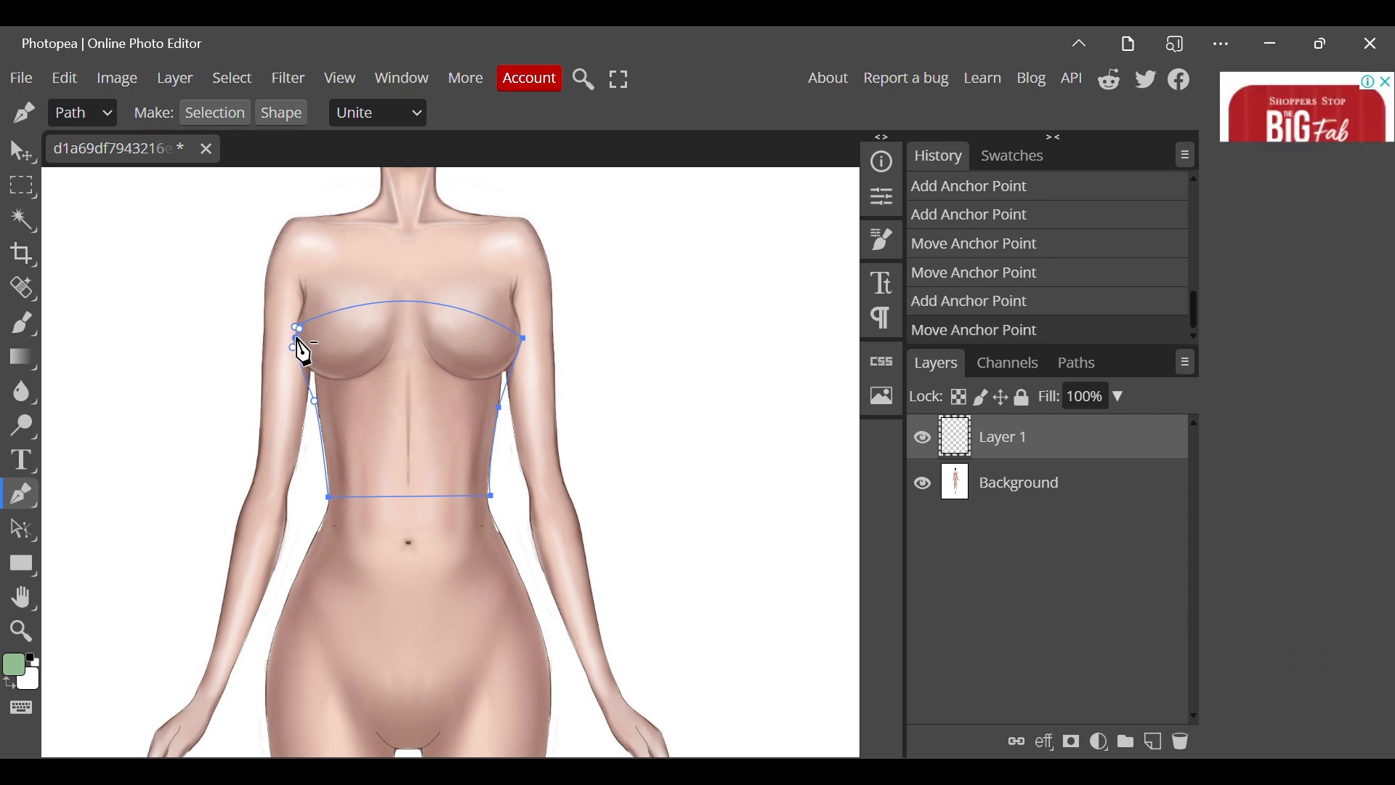
{"action": "left_click", "coordinate": [299, 336]}
{"action": "left_click", "coordinate": [299, 337]}
Fill the closed top-shaped path with the light green foreground colour on Layer 1, and remove the path.
{"action": "right_click", "coordinate": [299, 334]}
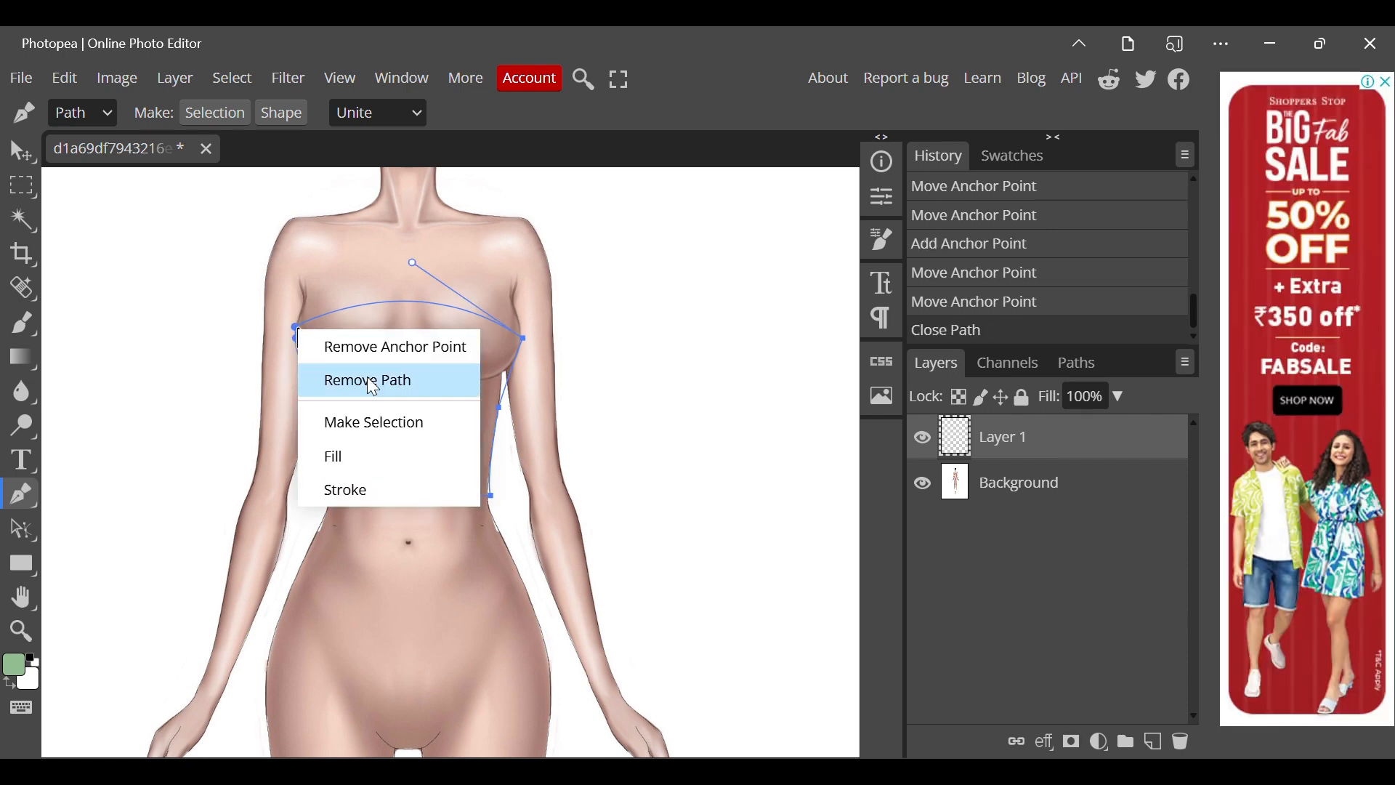
{"action": "left_click", "coordinate": [358, 450]}
{"action": "right_click", "coordinate": [359, 451]}
{"action": "left_click", "coordinate": [407, 498]}
{"action": "scroll", "coordinate": [409, 502], "scroll_direction": "down", "scroll_amount": 2}
{"action": "scroll", "coordinate": [409, 498], "scroll_direction": "down", "scroll_amount": 1}
{"action": "scroll", "coordinate": [387, 384], "scroll_direction": "up", "scroll_amount": 1}
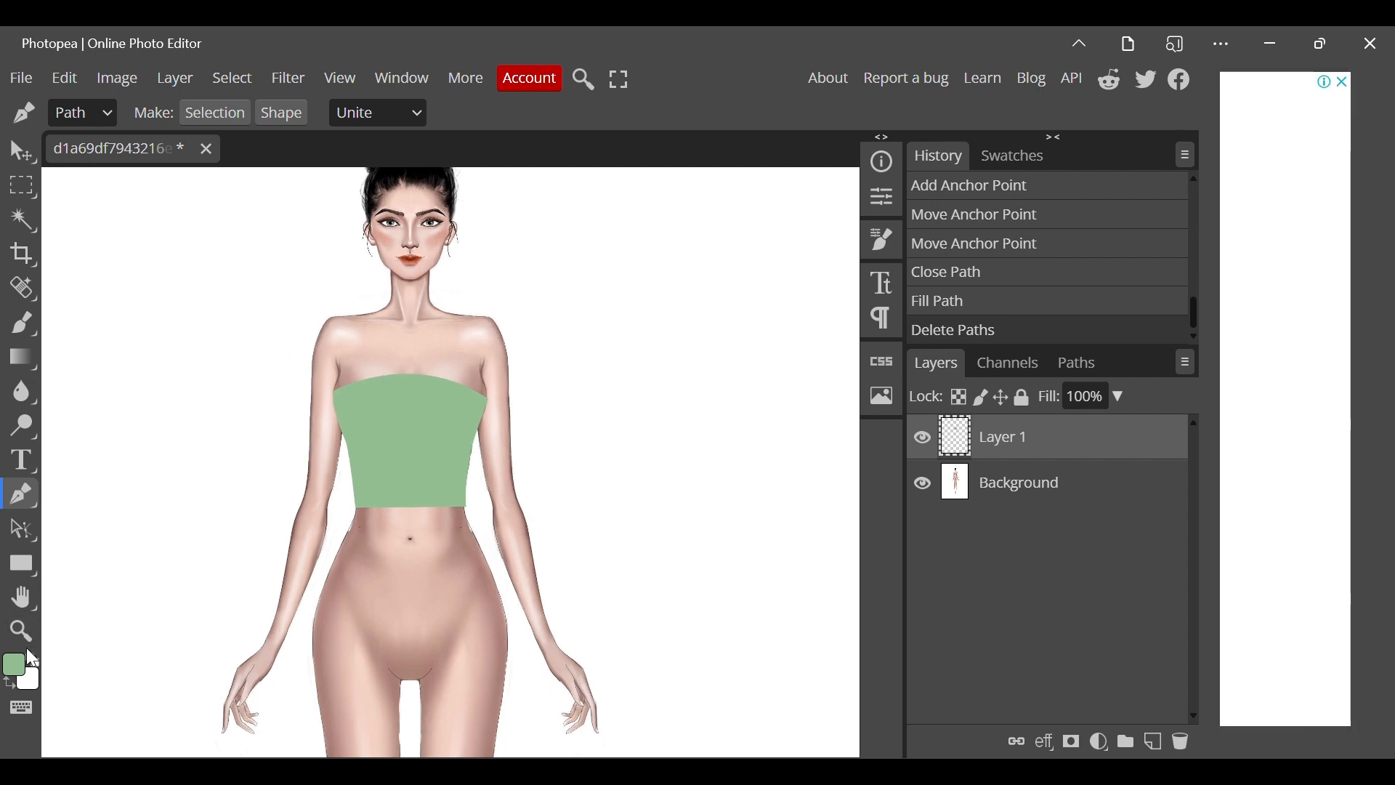
Set the foreground colour to a slightly darker muted green.
{"action": "left_click", "coordinate": [29, 680]}
{"action": "left_click", "coordinate": [16, 665]}
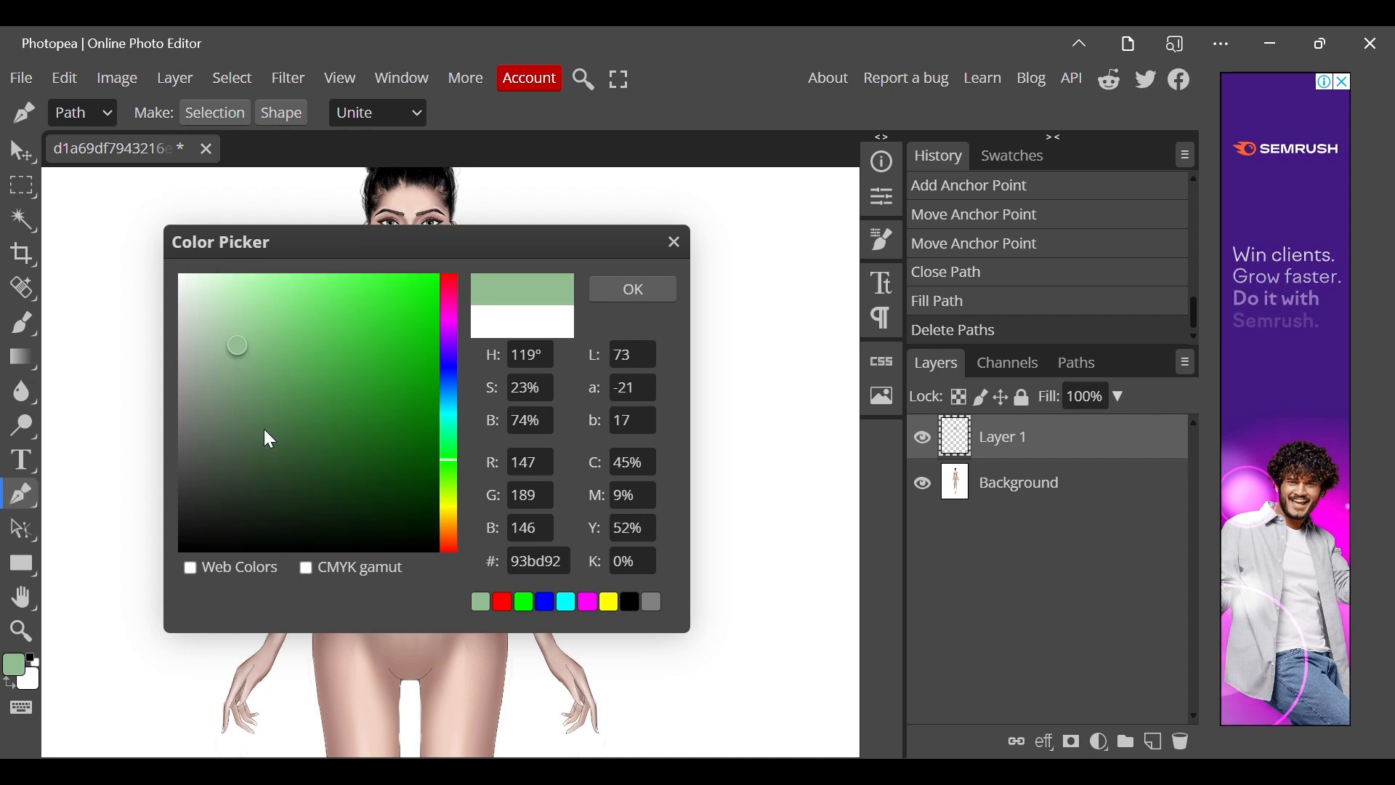
{"action": "left_click_drag", "start_coordinate": [229, 357], "coordinate": [236, 378]}
{"action": "left_click", "coordinate": [625, 287]}
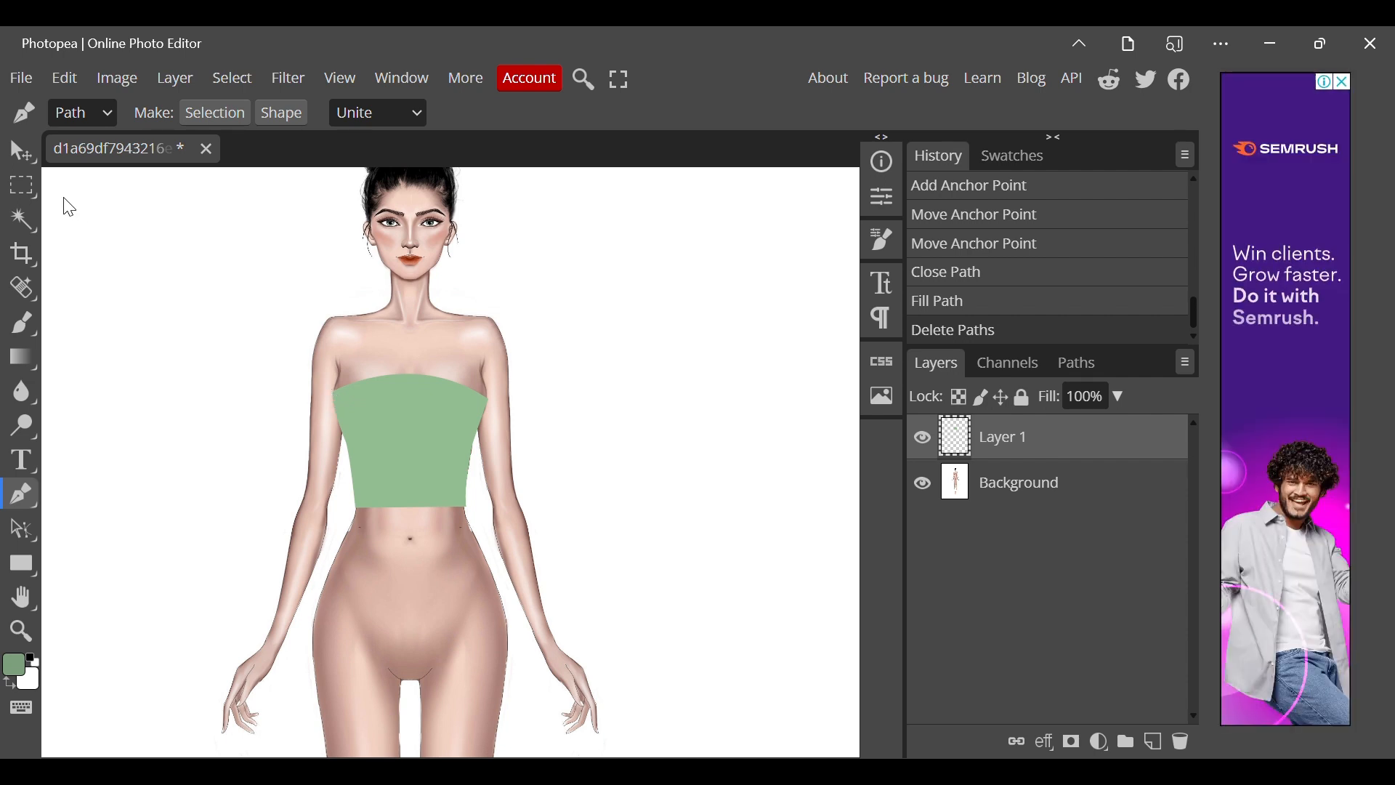
Set the brush size to 3 px, trying 1 px and 3 px strokes beside the figure and undoing both.
{"action": "key", "text": "b"}
{"action": "right_click", "coordinate": [359, 489]}
{"action": "left_click_drag", "start_coordinate": [192, 175], "coordinate": [180, 181]}
{"action": "mouse_move", "coordinate": [643, 430]}
{"action": "left_mouse_down"}
{"action": "mouse_move", "coordinate": [641, 563]}
{"action": "mouse_move", "coordinate": [678, 556]}
{"action": "left_mouse_up"}
{"action": "left_click", "coordinate": [76, 115]}
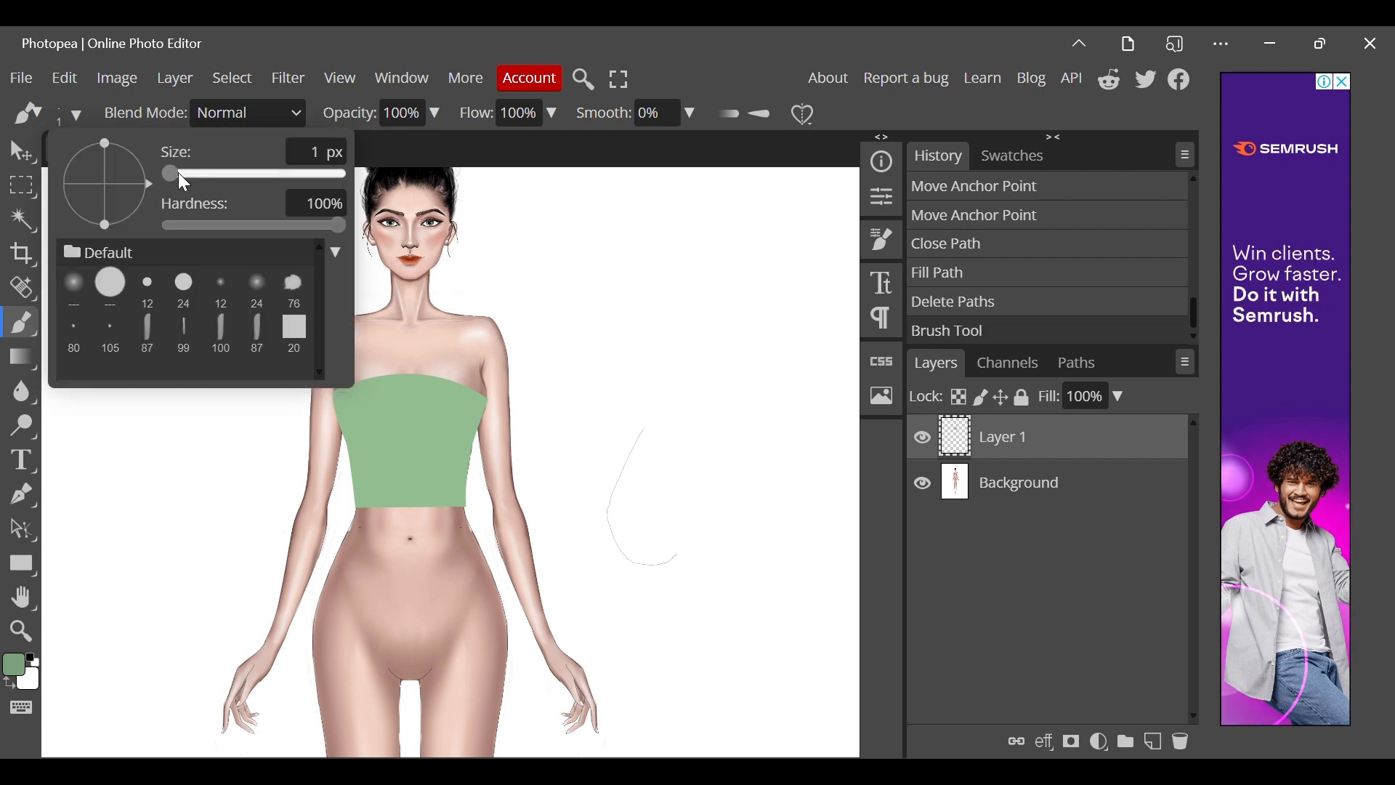
{"action": "left_click", "coordinate": [186, 177]}
{"action": "mouse_move", "coordinate": [564, 320]}
{"action": "left_mouse_down"}
{"action": "mouse_move", "coordinate": [553, 368]}
{"action": "mouse_move", "coordinate": [598, 407]}
{"action": "mouse_move", "coordinate": [630, 405]}
{"action": "left_mouse_up"}
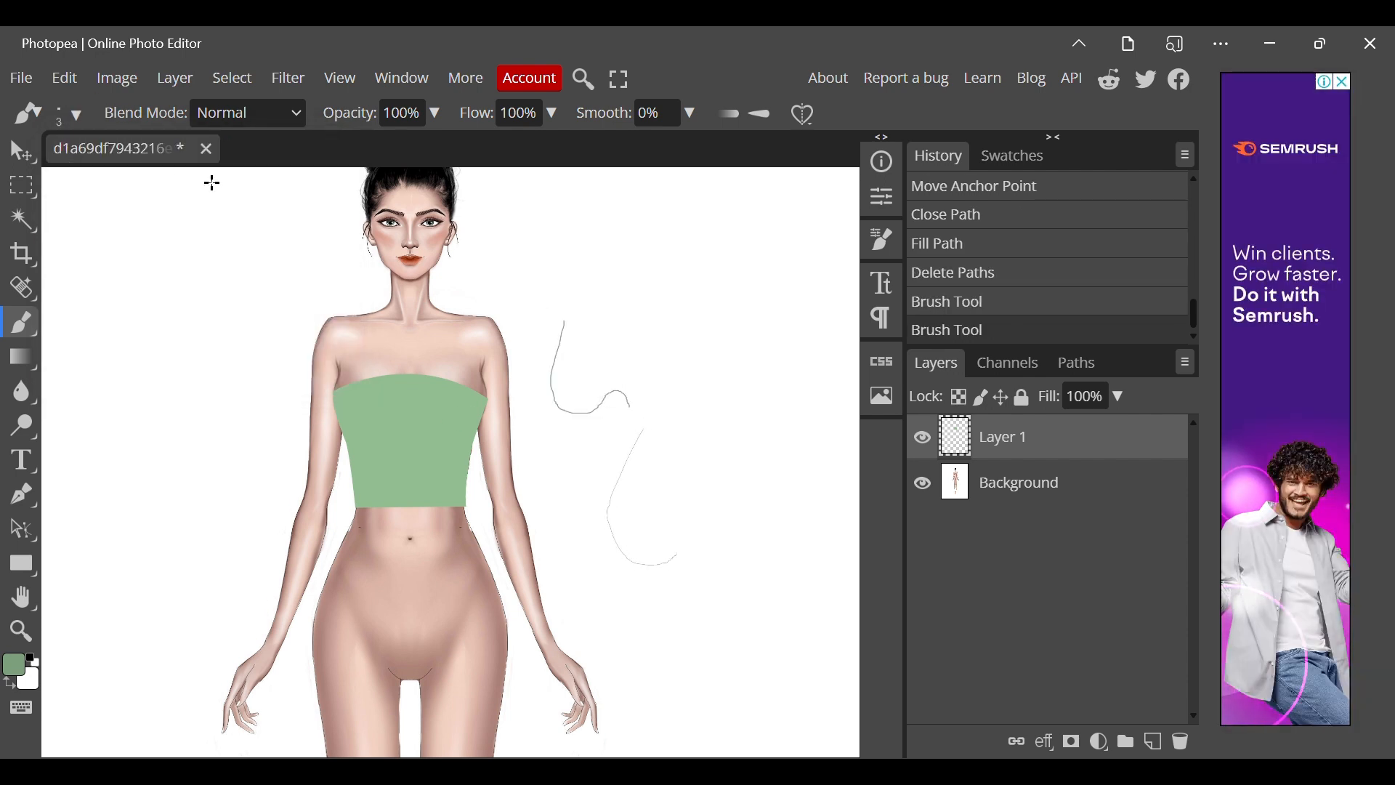
{"action": "left_click", "coordinate": [964, 282]}
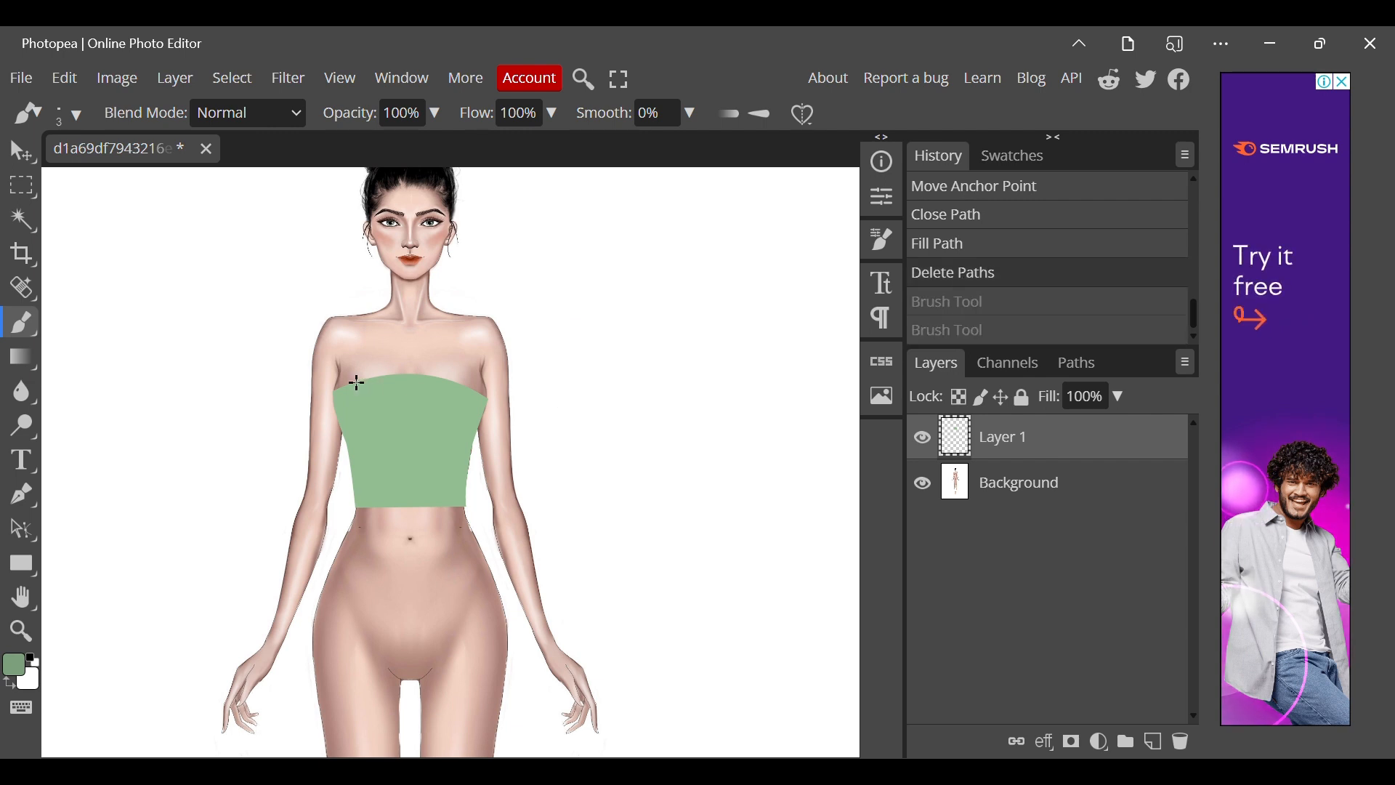
Trace the green top's upper edge with a curved path and stroke it with the Brush Tool.
{"action": "key", "text": "p"}
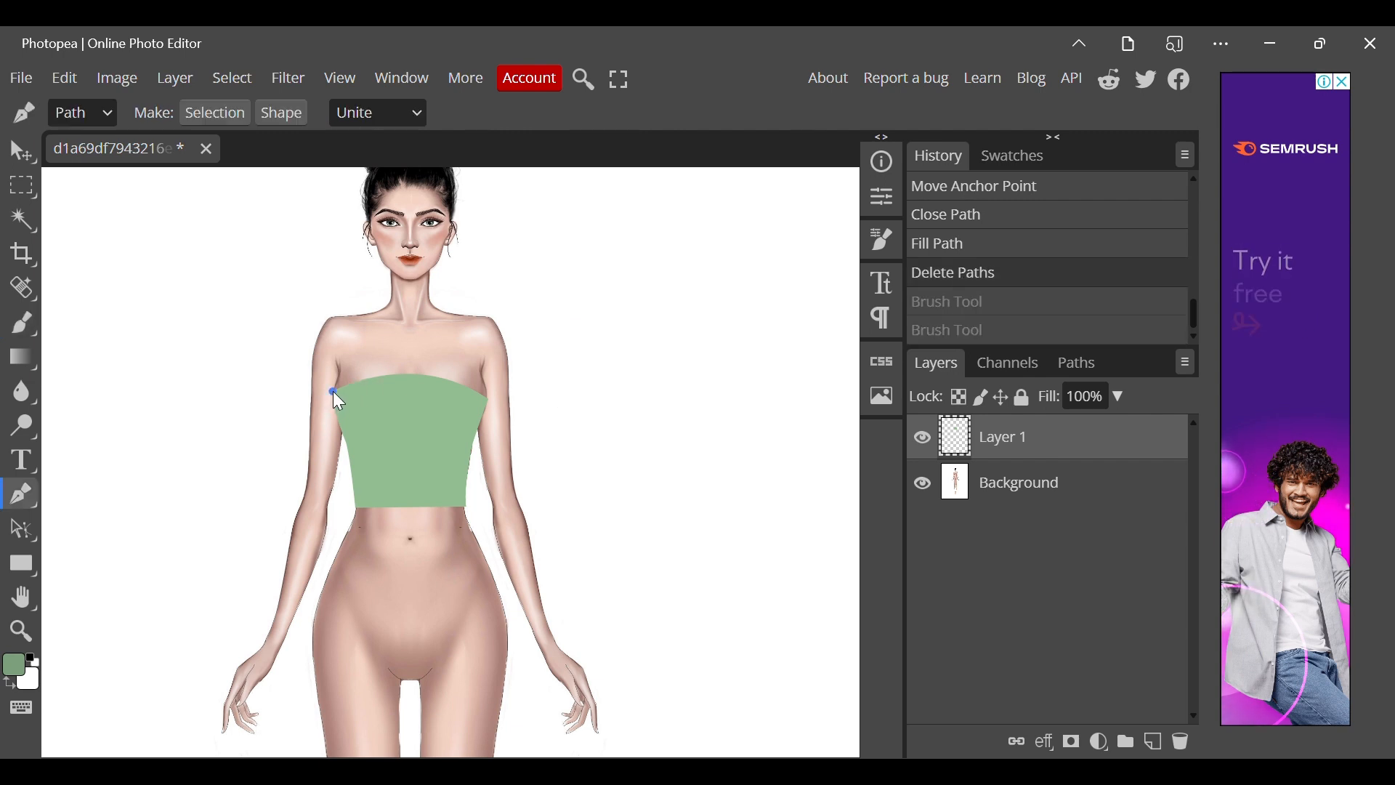
{"action": "left_click", "coordinate": [333, 391]}
{"action": "mouse_move", "coordinate": [490, 401]}
{"action": "left_mouse_down"}
{"action": "mouse_move", "coordinate": [585, 447]}
{"action": "mouse_move", "coordinate": [562, 457]}
{"action": "left_mouse_up"}
{"action": "right_click", "coordinate": [562, 457]}
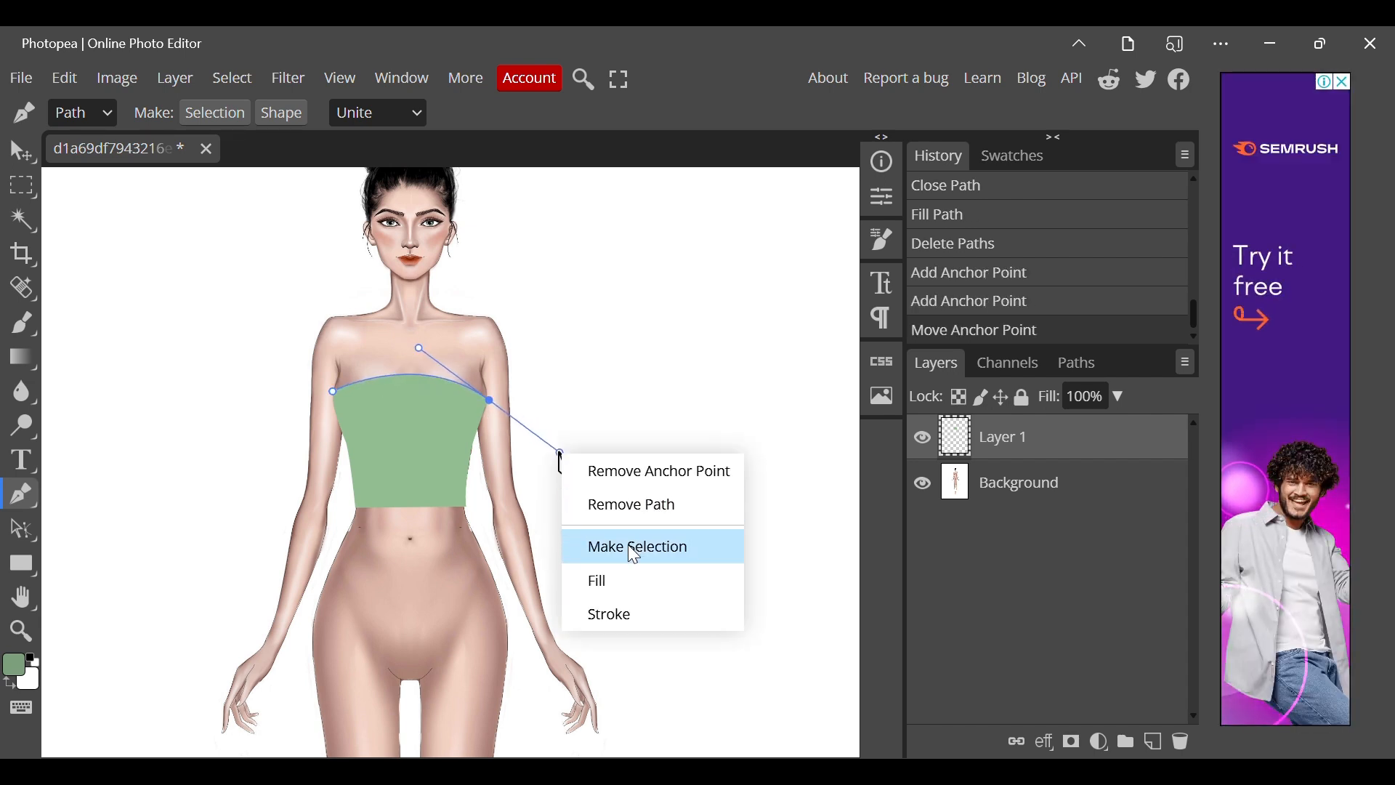
{"action": "left_click", "coordinate": [612, 614]}
{"action": "left_click", "coordinate": [308, 353]}
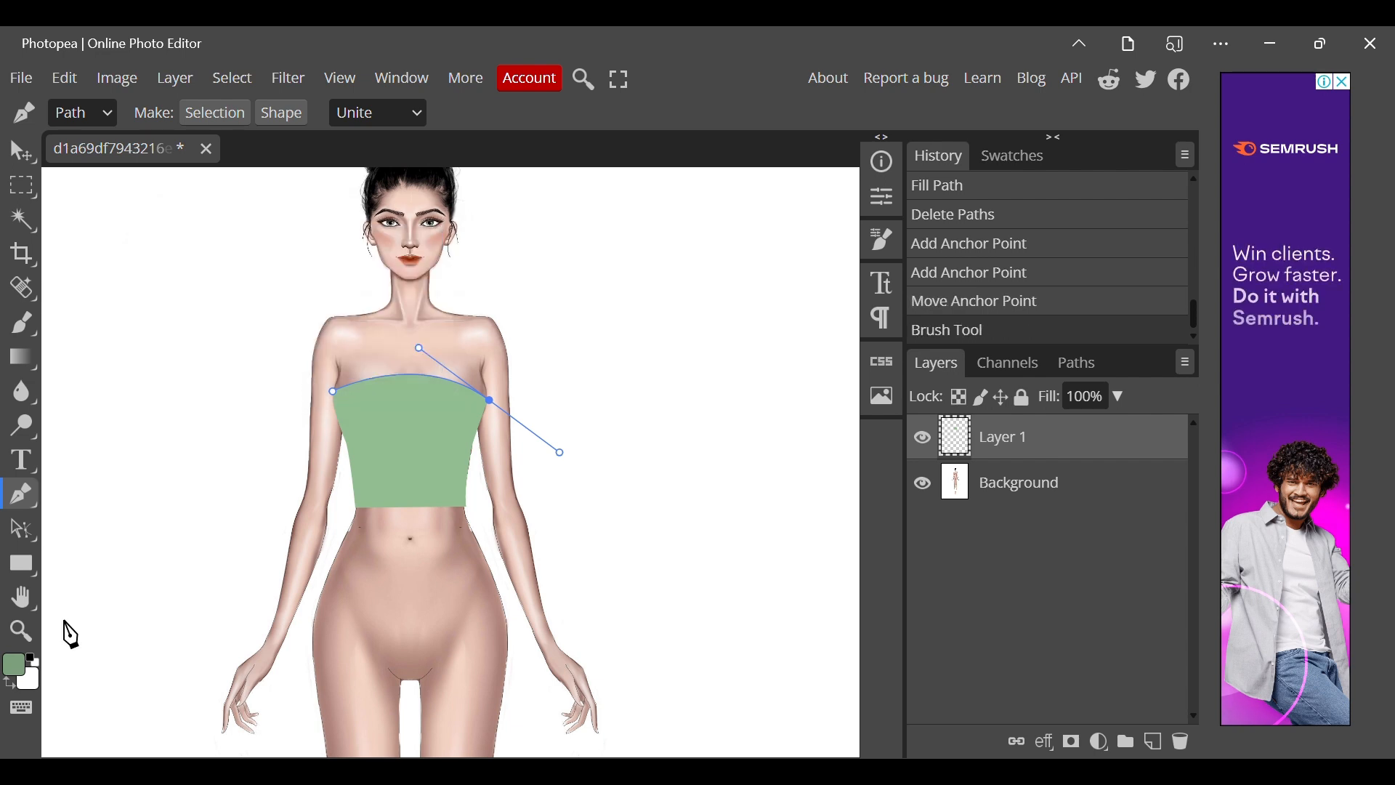
Stroke the upper-edge path a second time with the brush and remove the path.
{"action": "right_click", "coordinate": [586, 524]}
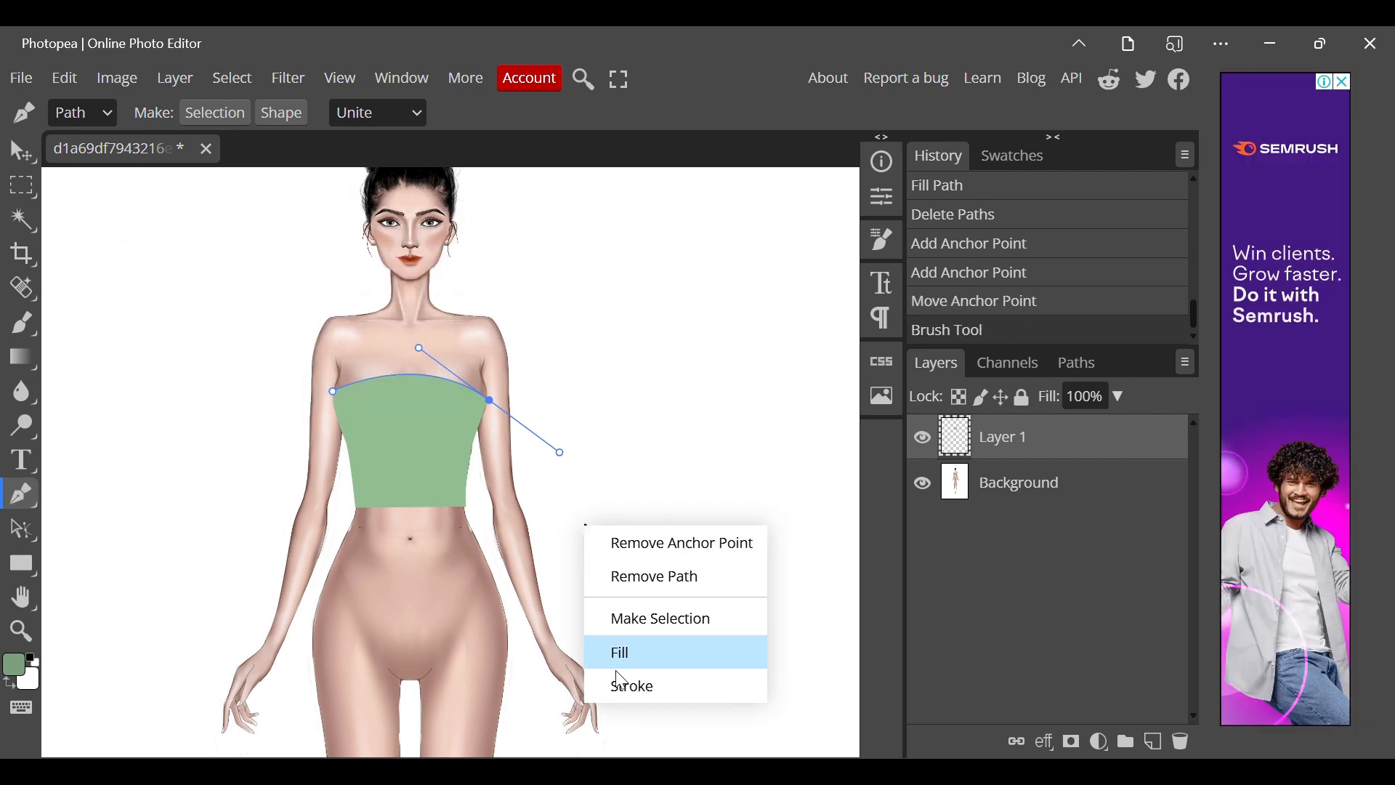
{"action": "left_click", "coordinate": [616, 683]}
{"action": "left_click", "coordinate": [321, 354]}
{"action": "right_click", "coordinate": [320, 350]}
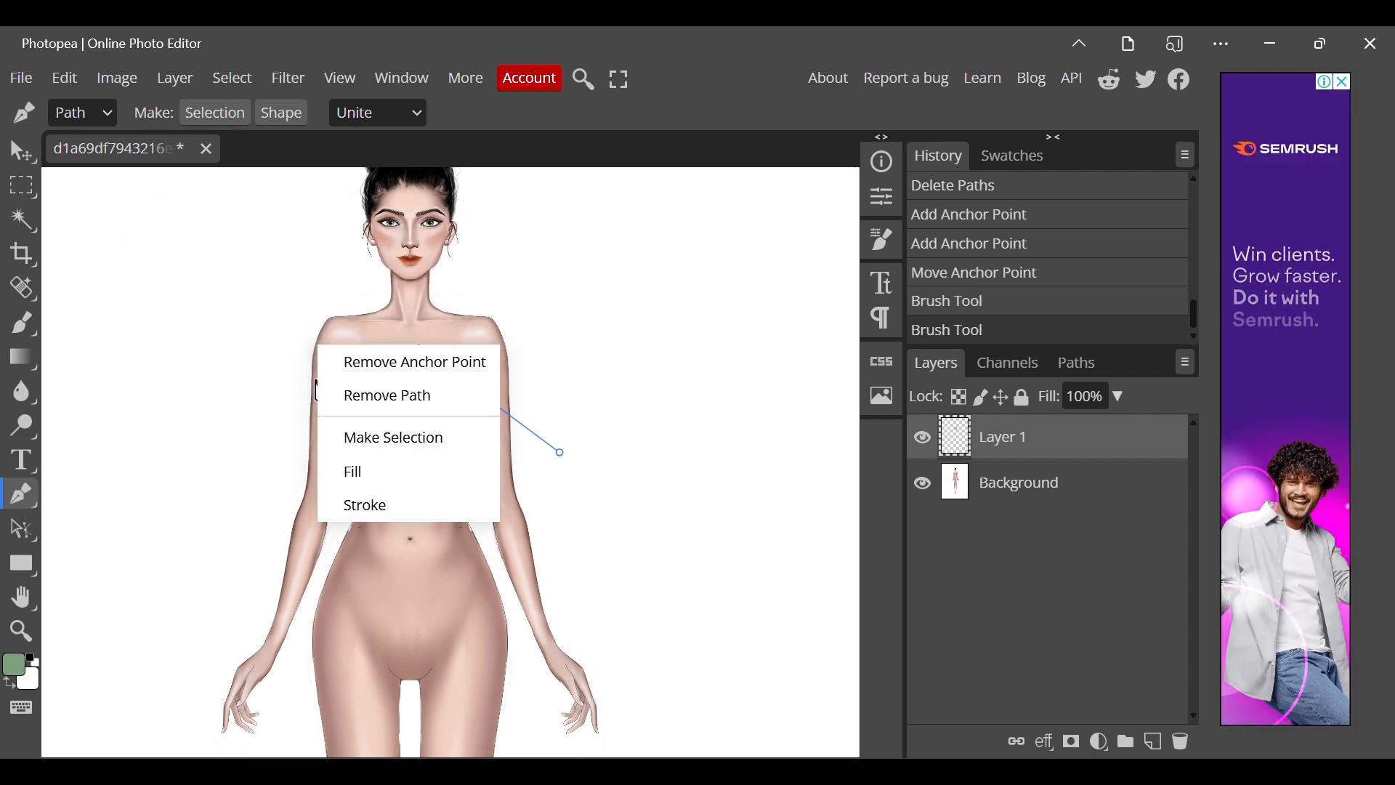
{"action": "left_click", "coordinate": [374, 393]}
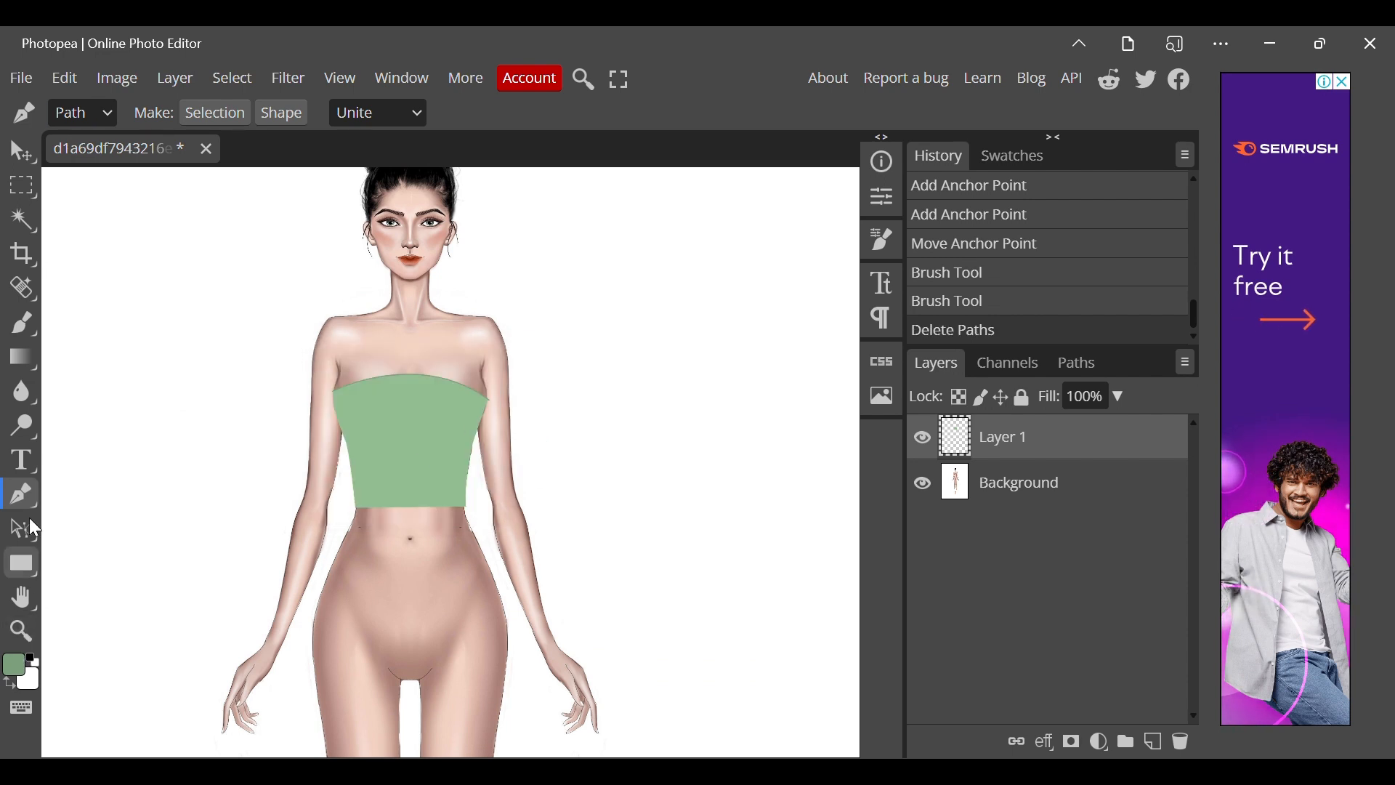
Increase the brush size to 5 px and test it with a dot beside the figure.
{"action": "key", "text": "b"}
{"action": "left_click", "coordinate": [70, 117]}
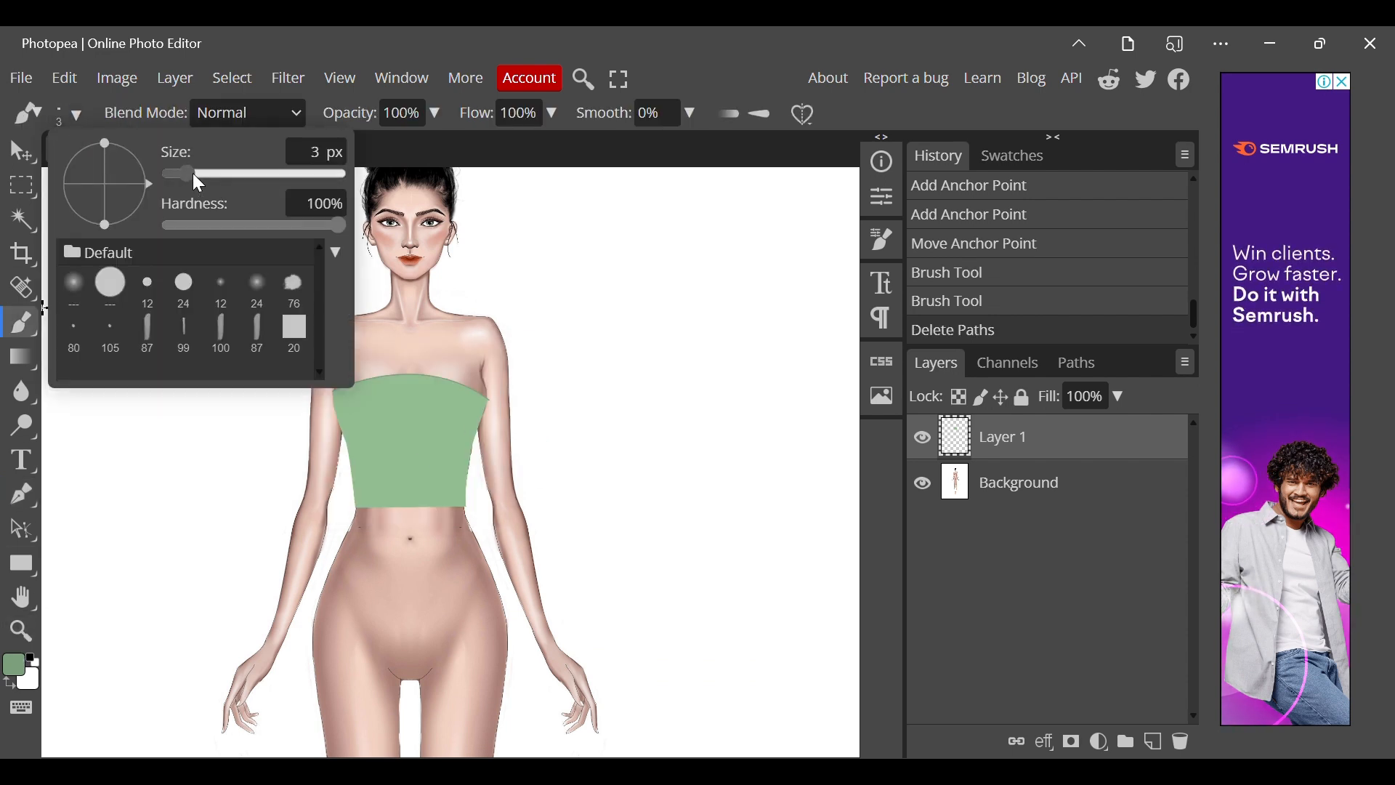
{"action": "left_click_drag", "start_coordinate": [193, 173], "coordinate": [194, 182]}
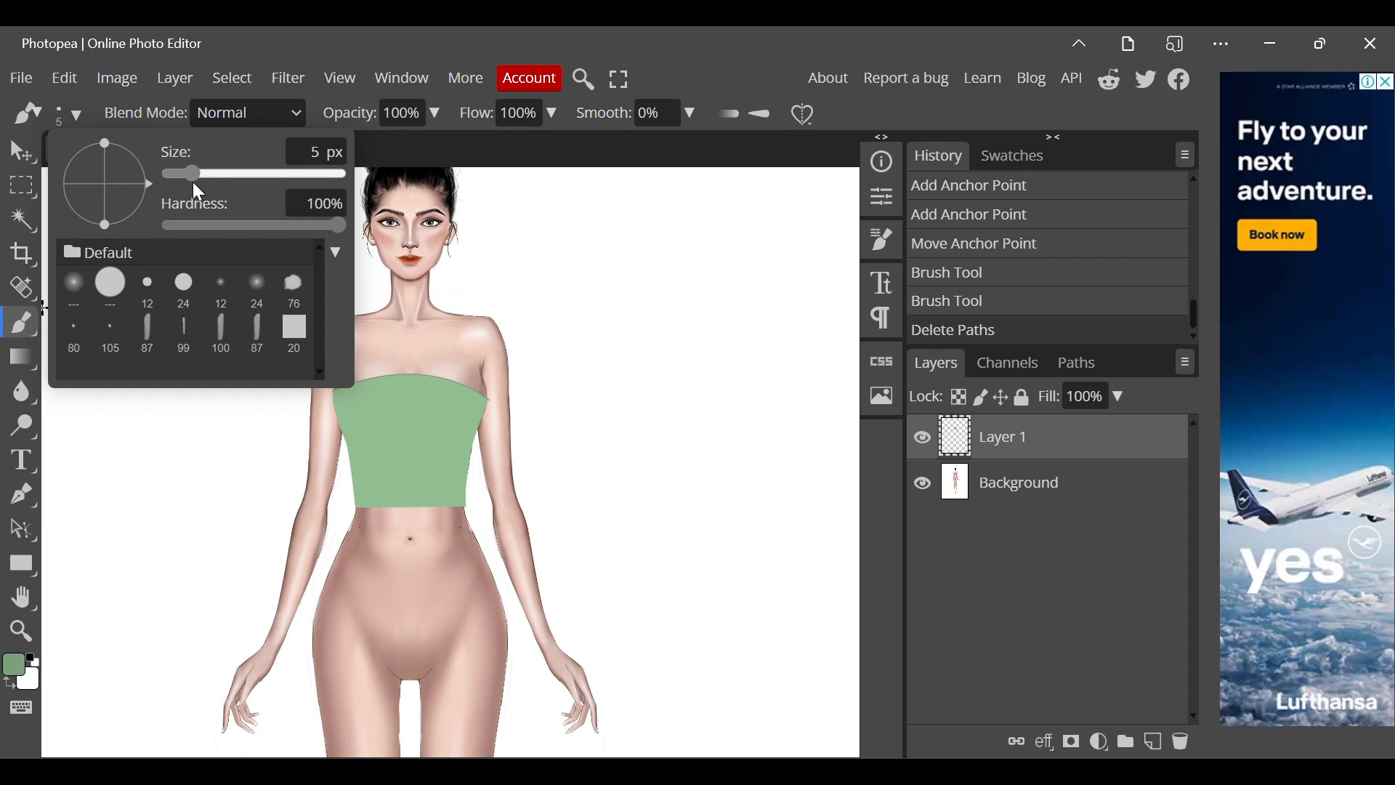
{"action": "left_click", "coordinate": [179, 466]}
{"action": "left_click", "coordinate": [179, 468]}
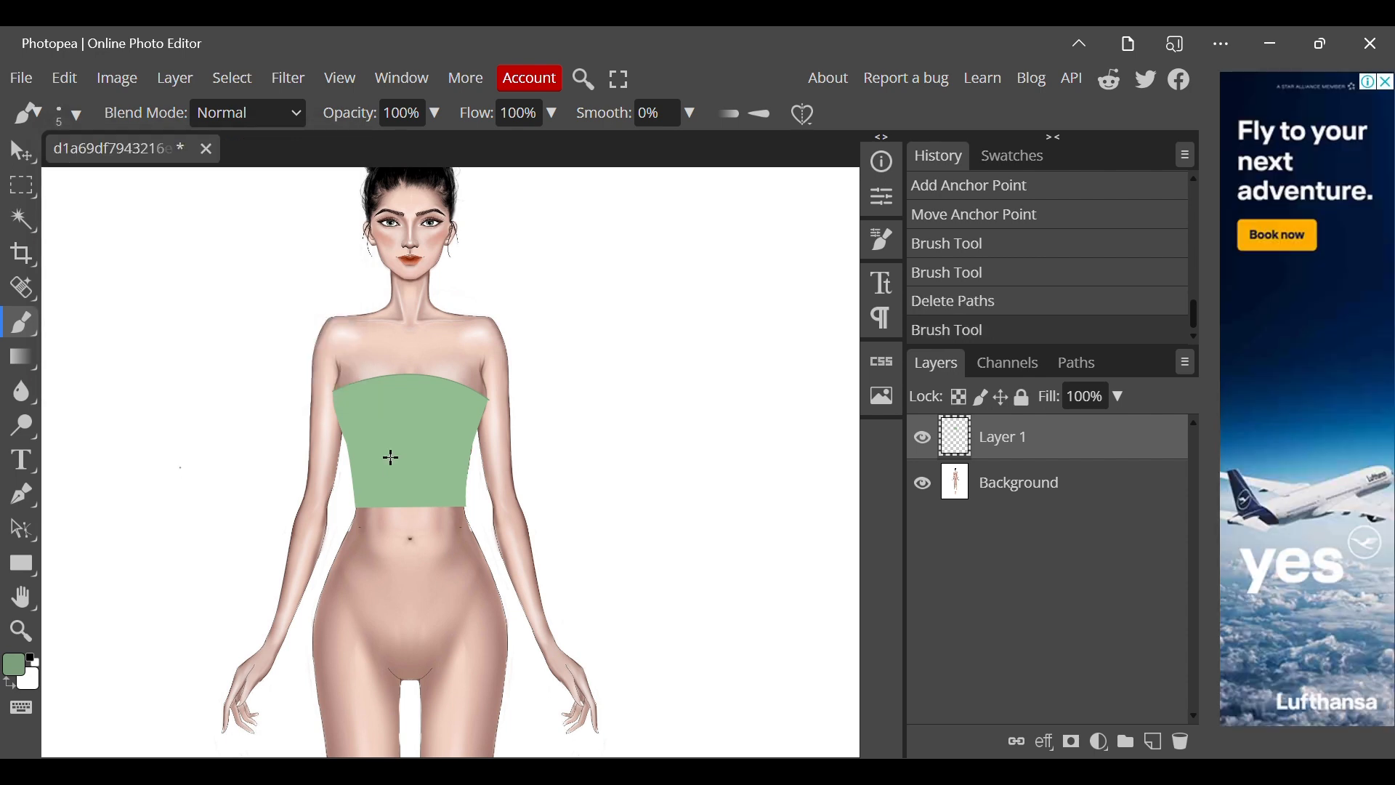
Draw a new curved path along the green top's upper edge from underarm to underarm.
{"action": "key", "text": "p"}
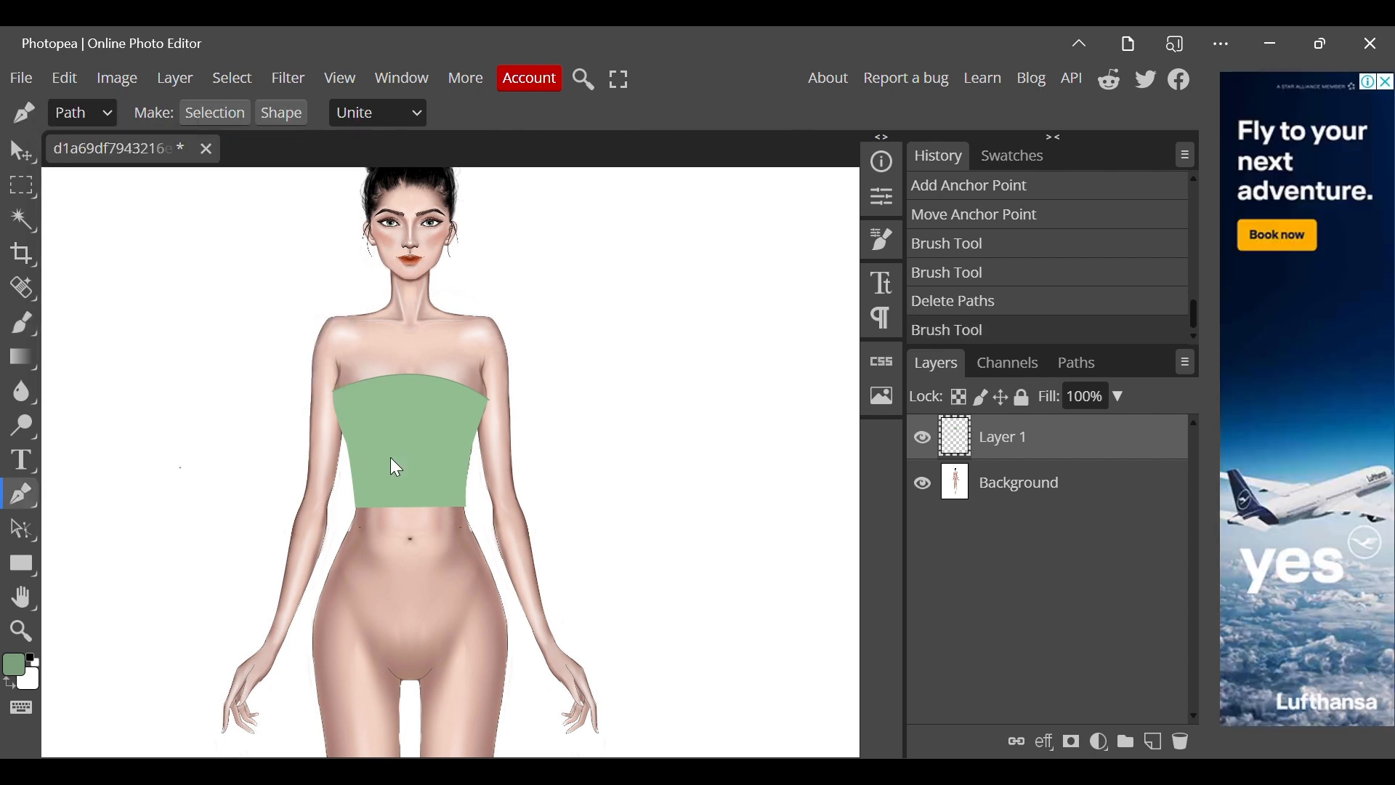
{"action": "left_click", "coordinate": [333, 391]}
{"action": "left_click", "coordinate": [490, 400]}
{"action": "left_click_drag", "start_coordinate": [491, 402], "coordinate": [554, 454]}
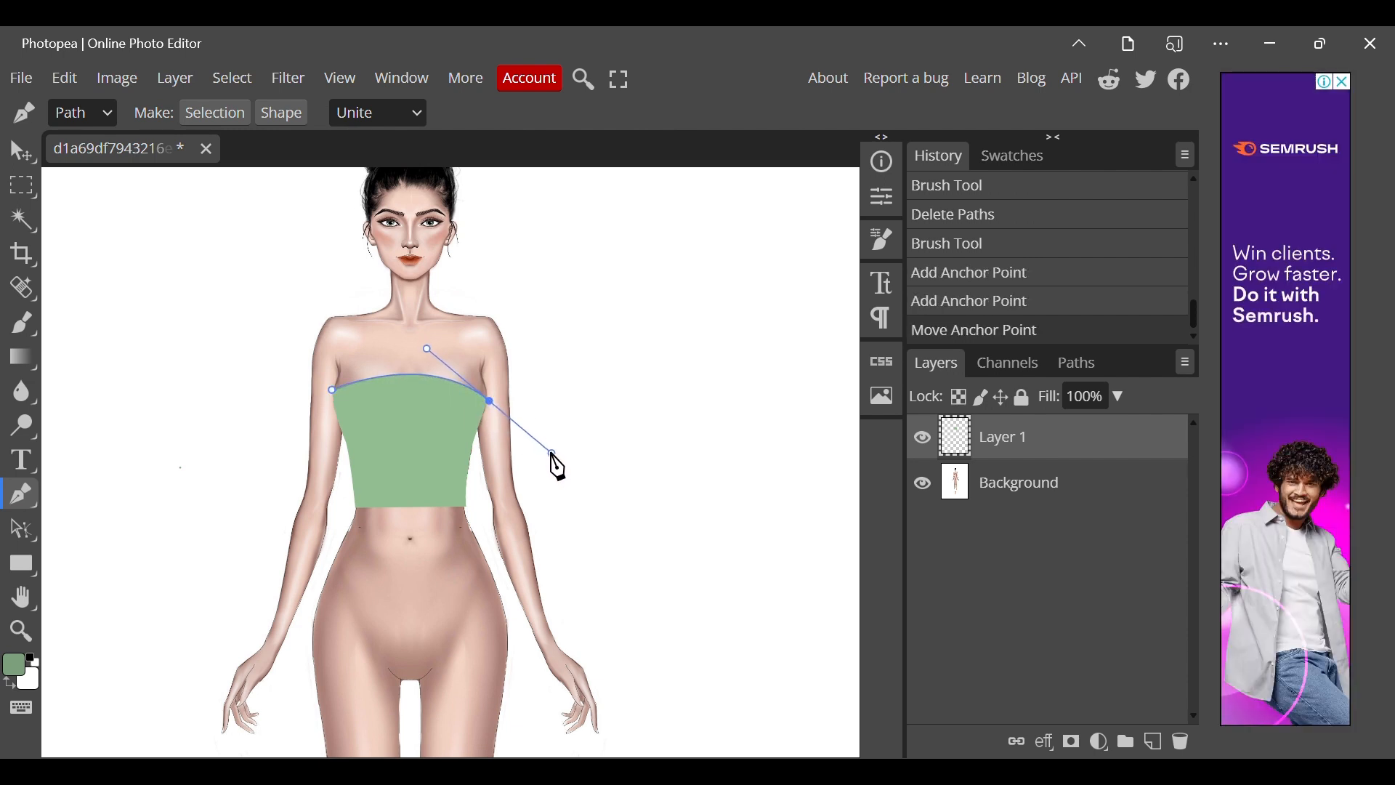
Stroke the neckline path with the 5 px Brush Tool, without simulated pressure, and remove the path.
{"action": "right_click", "coordinate": [558, 466]}
{"action": "left_click", "coordinate": [617, 613]}
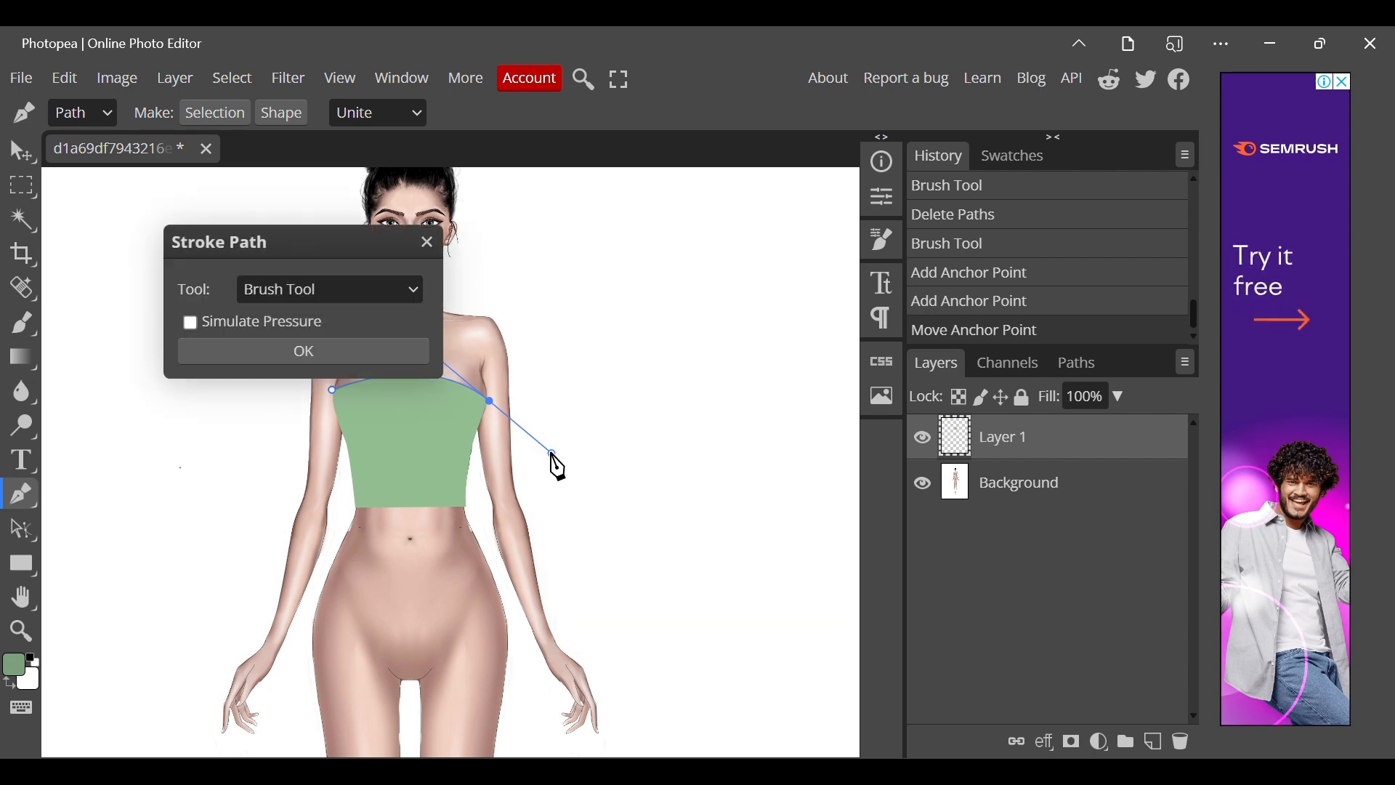
{"action": "left_click", "coordinate": [354, 361]}
{"action": "right_click", "coordinate": [387, 383]}
{"action": "left_click", "coordinate": [383, 403]}
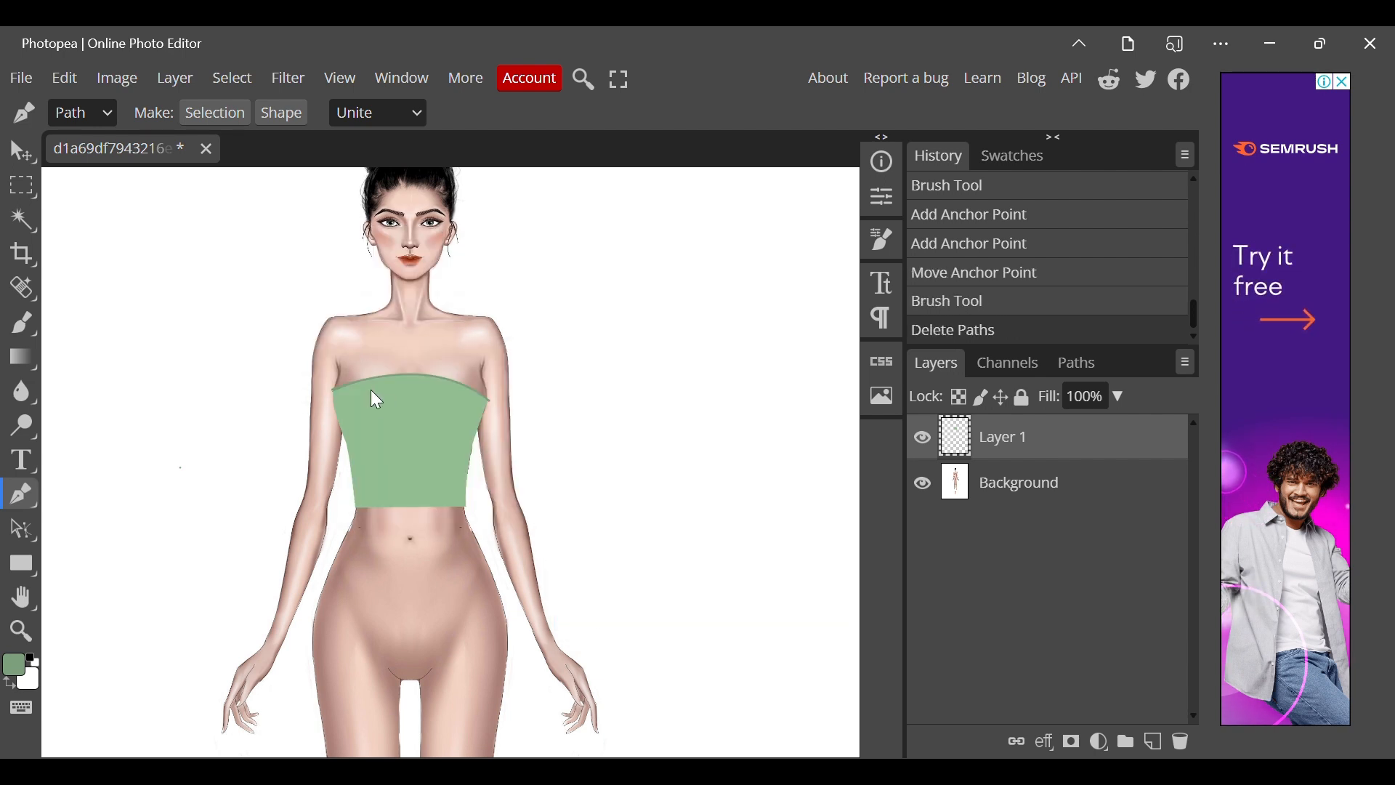
Draw a curved seam path from the upper edge to the hem on the top's left side, stroke it with the brush, and remove the path.
{"action": "left_click", "coordinate": [356, 381]}
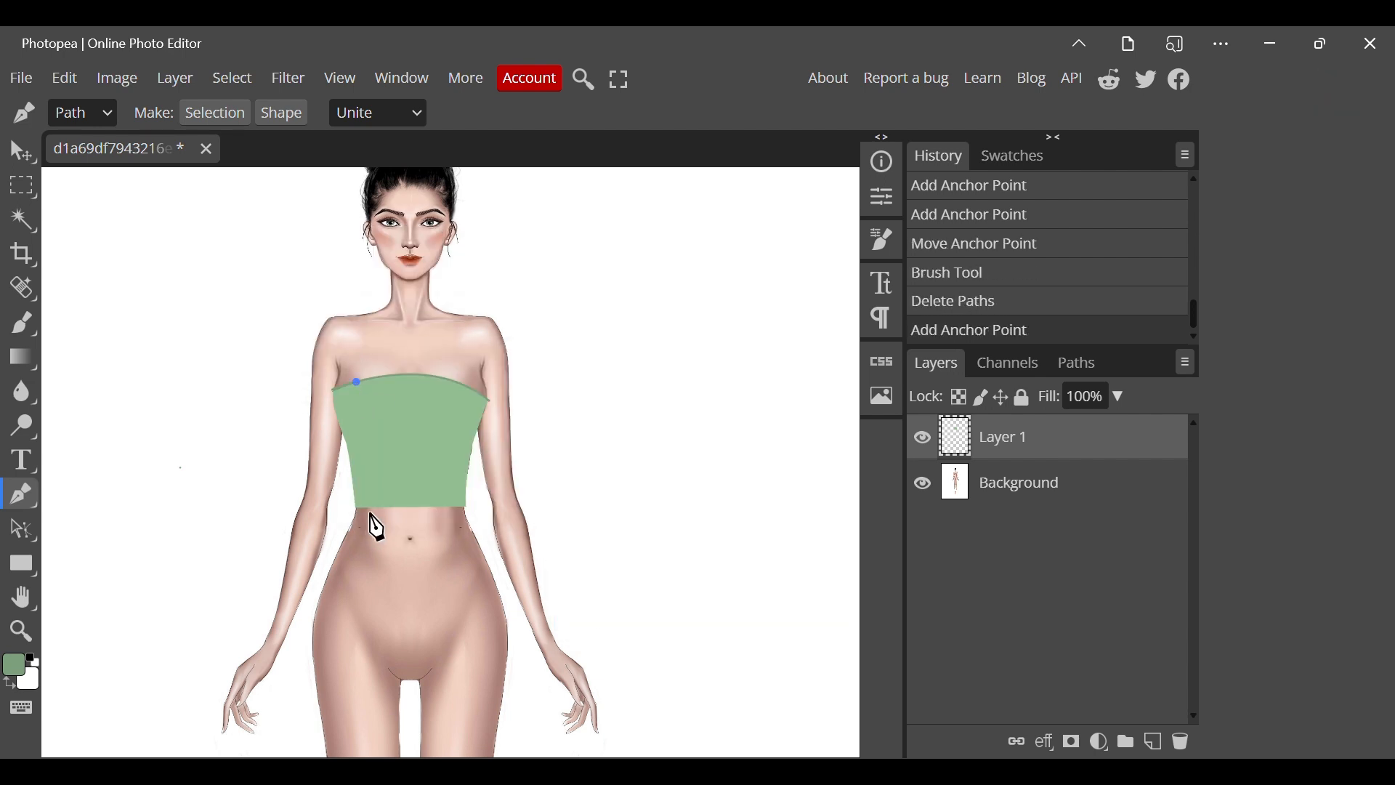
{"action": "left_click", "coordinate": [385, 509]}
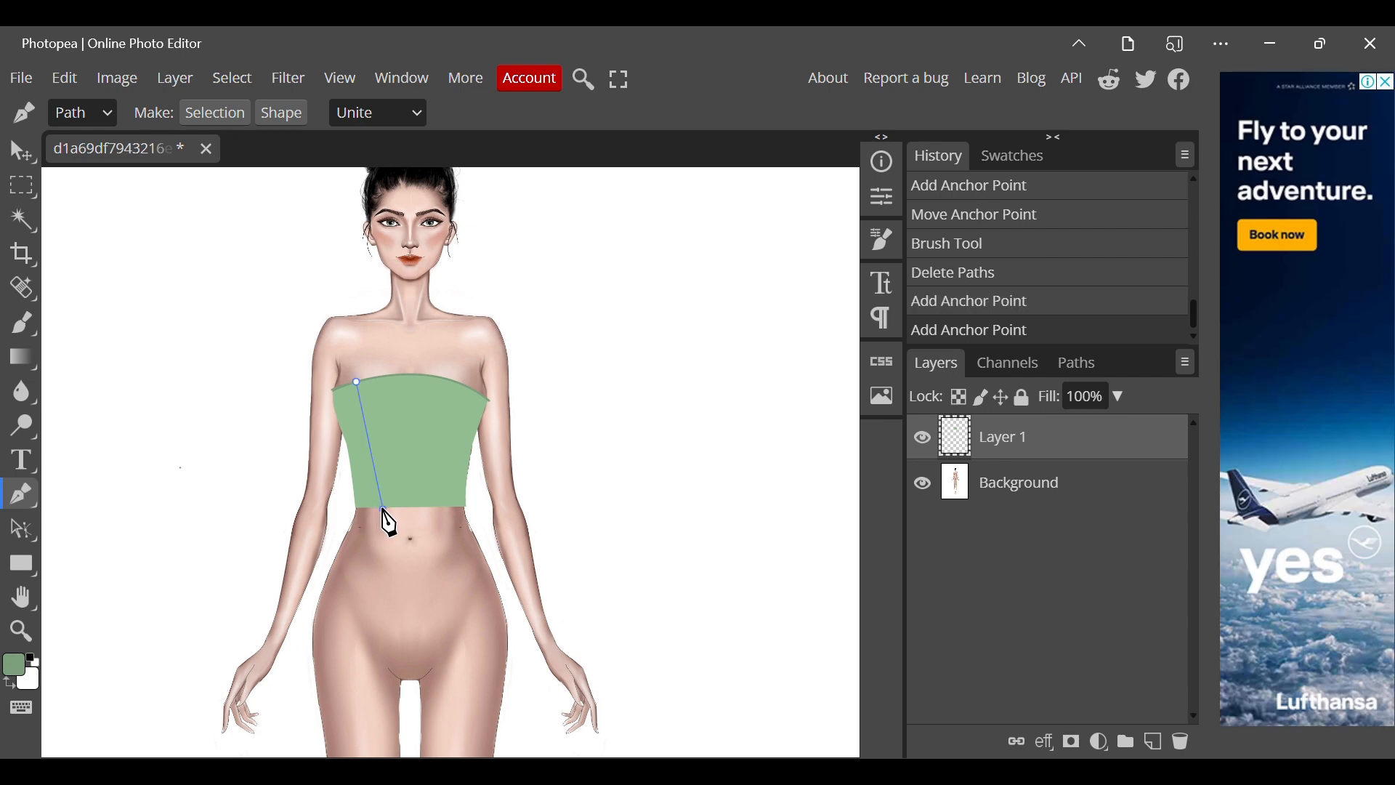
{"action": "mouse_move", "coordinate": [385, 551]}
{"action": "left_mouse_down"}
{"action": "mouse_move", "coordinate": [388, 633]}
{"action": "mouse_move", "coordinate": [367, 640]}
{"action": "mouse_move", "coordinate": [358, 615]}
{"action": "mouse_move", "coordinate": [369, 640]}
{"action": "left_mouse_up"}
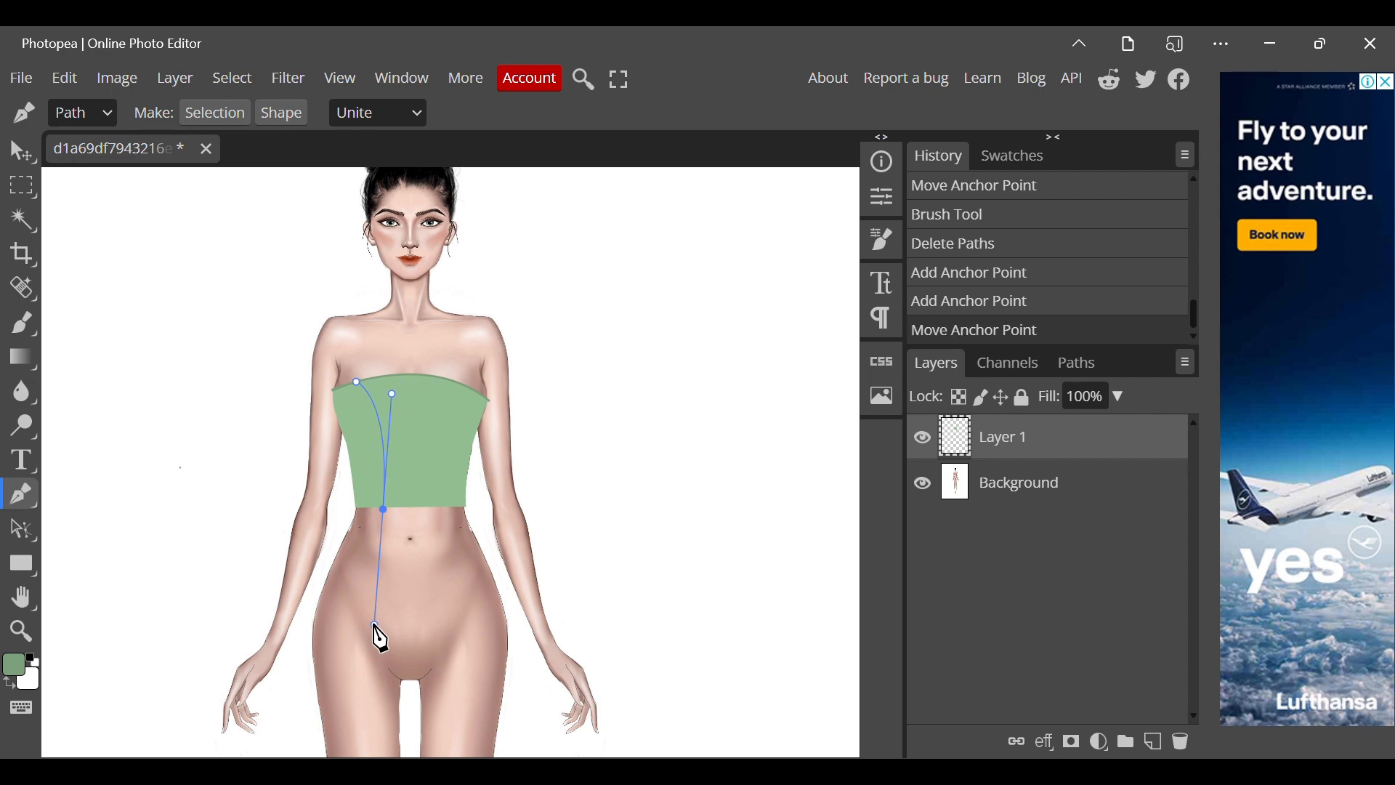
{"action": "right_click", "coordinate": [369, 640]}
{"action": "left_click", "coordinate": [425, 738]}
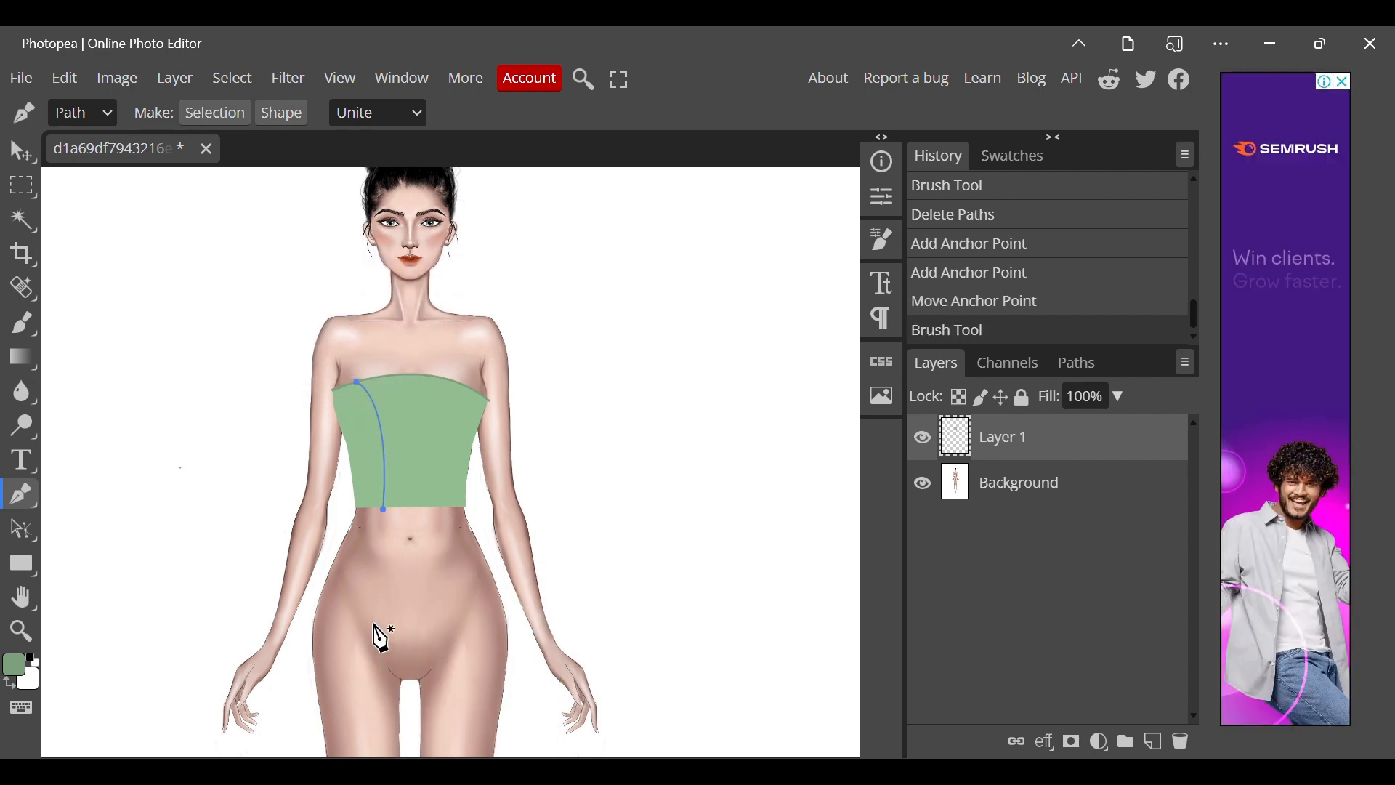
{"action": "right_click", "coordinate": [380, 639]}
{"action": "left_click", "coordinate": [510, 629]}
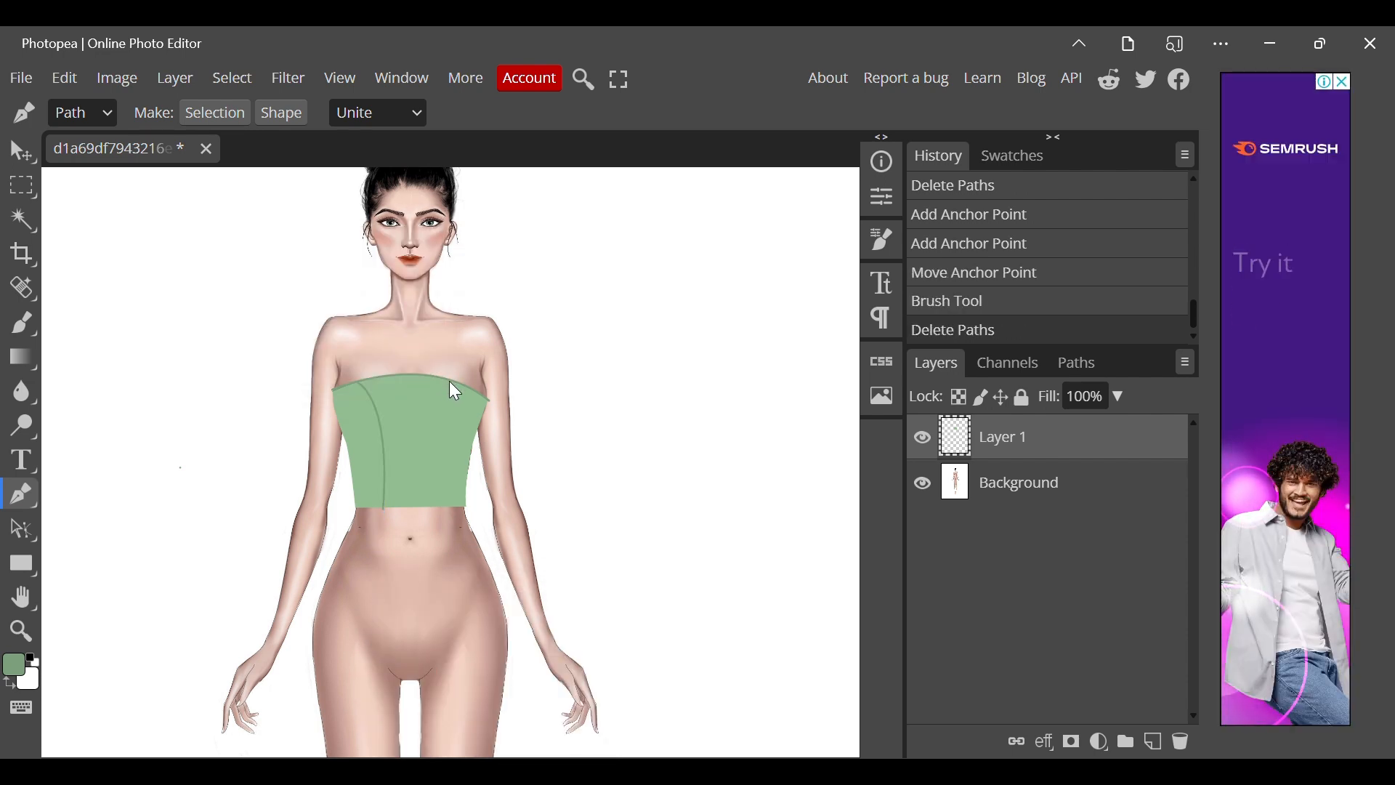
Add a mirrored curved seam on the top's right side by brush-stroking a pen path from upper edge to hem, then removing the path.
{"action": "left_click", "coordinate": [451, 379]}
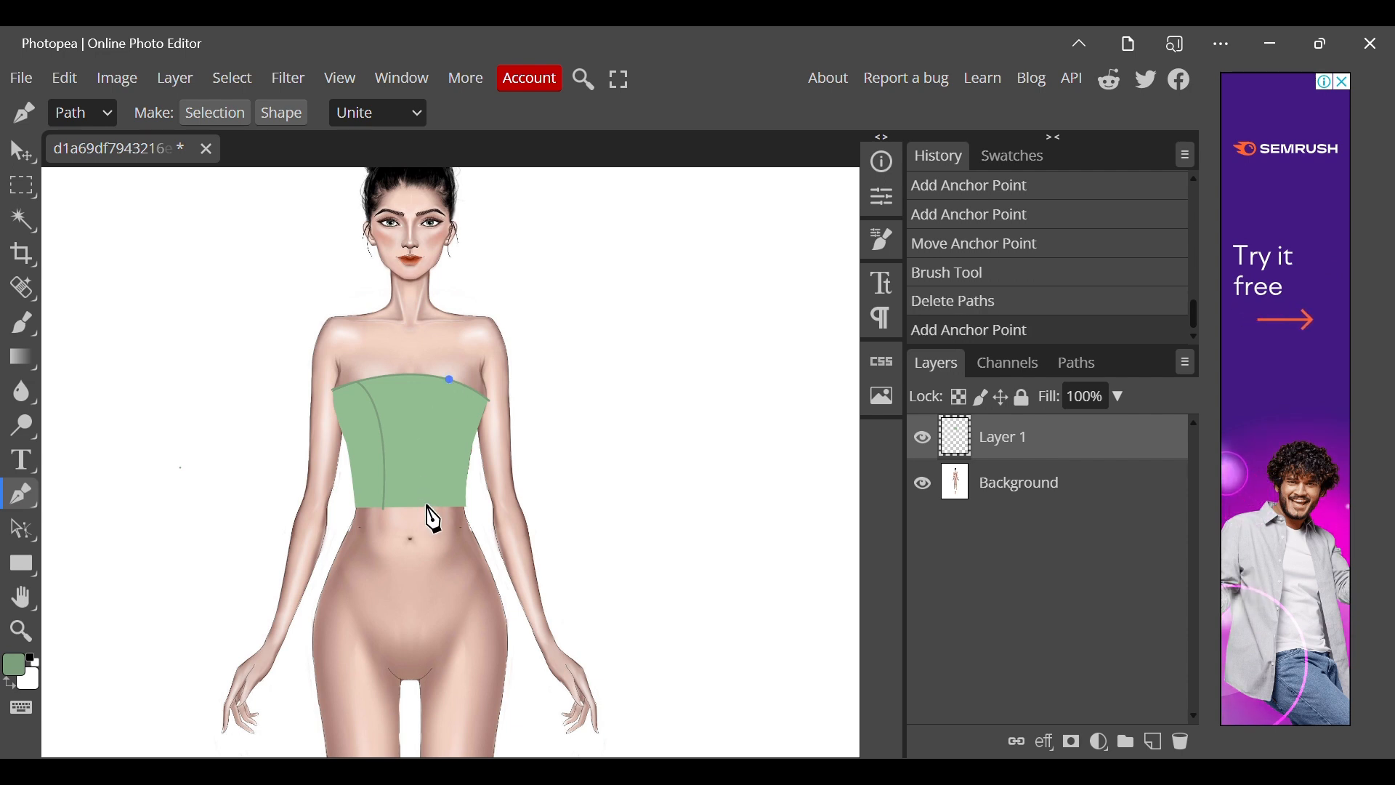
{"action": "left_click_drag", "start_coordinate": [431, 509], "coordinate": [438, 622]}
{"action": "right_click", "coordinate": [443, 632]}
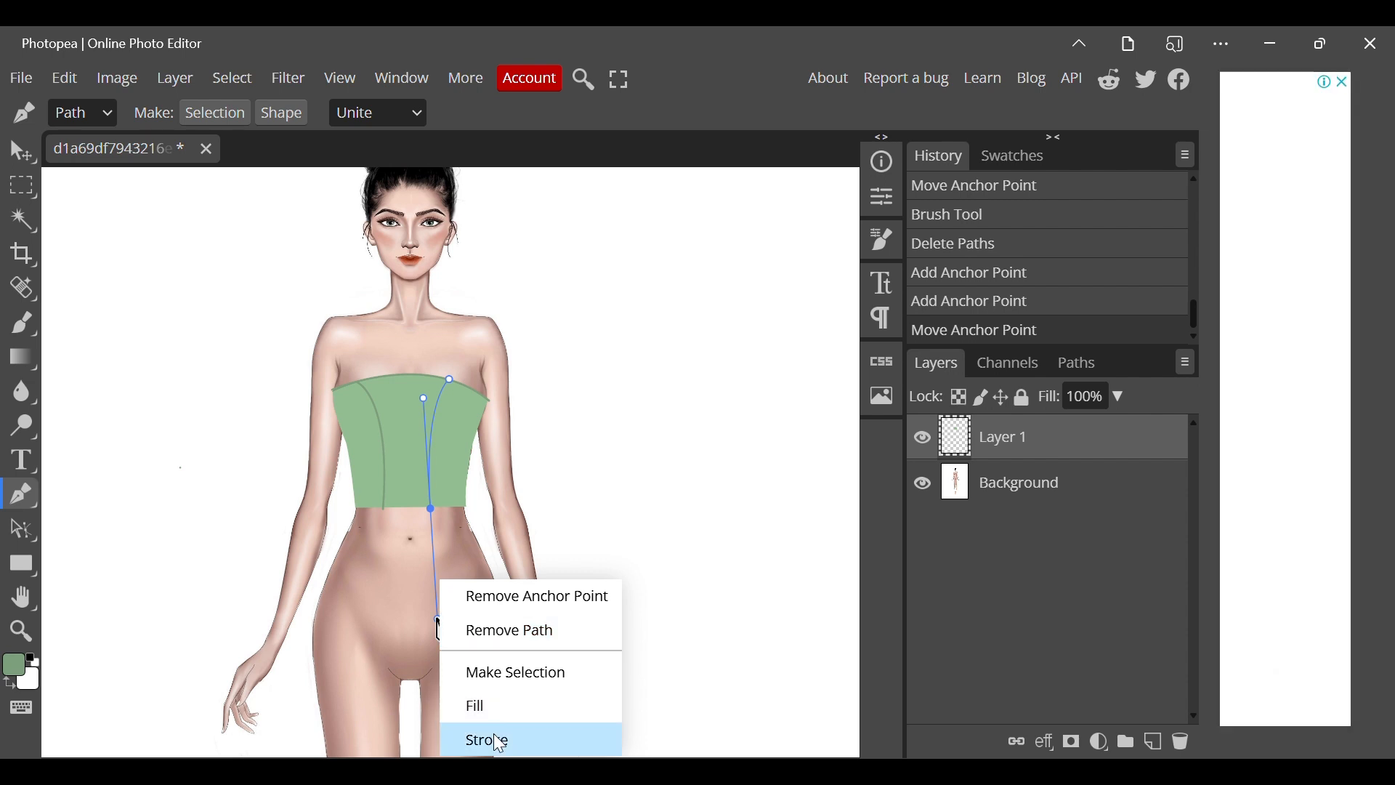
{"action": "left_click", "coordinate": [498, 738]}
{"action": "left_click", "coordinate": [373, 356]}
{"action": "right_click", "coordinate": [276, 458]}
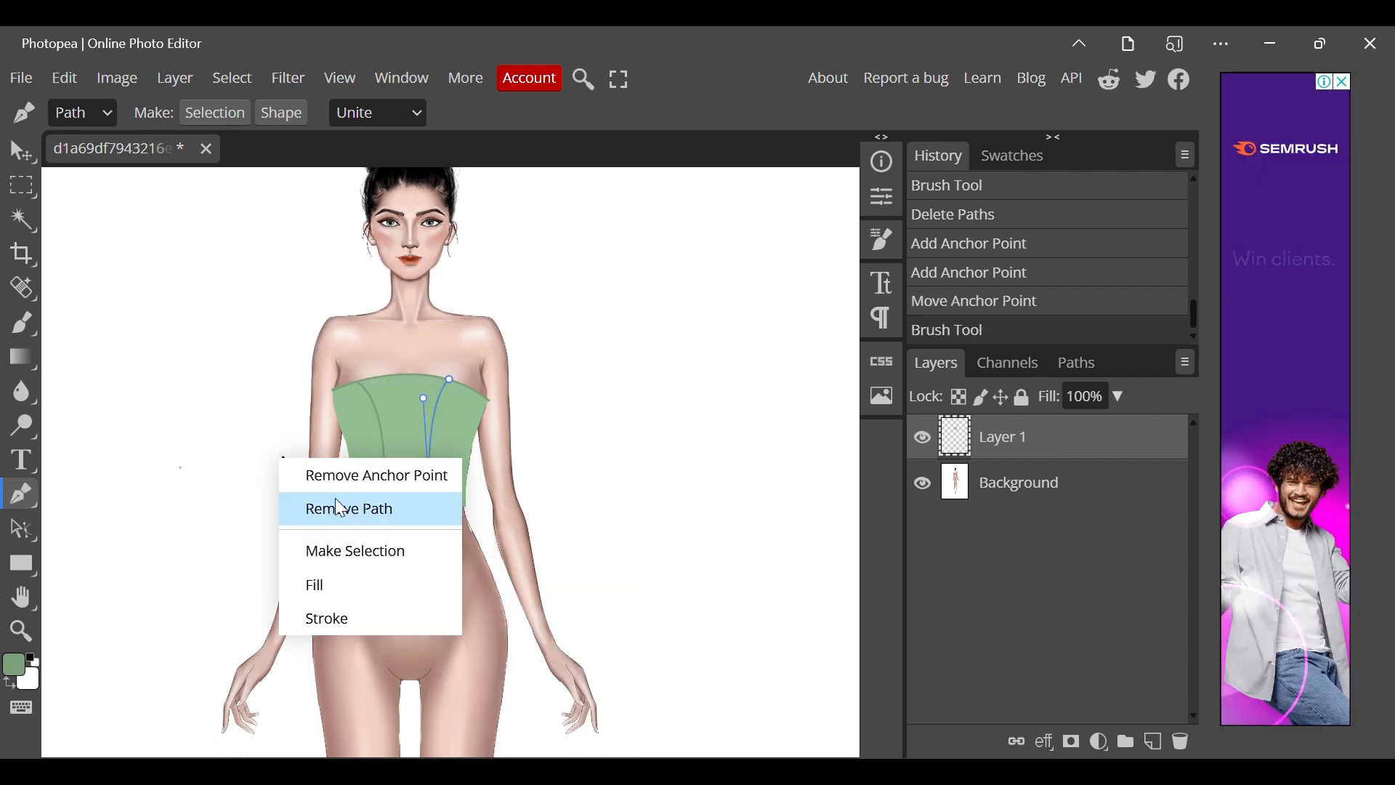
{"action": "left_click", "coordinate": [341, 501]}
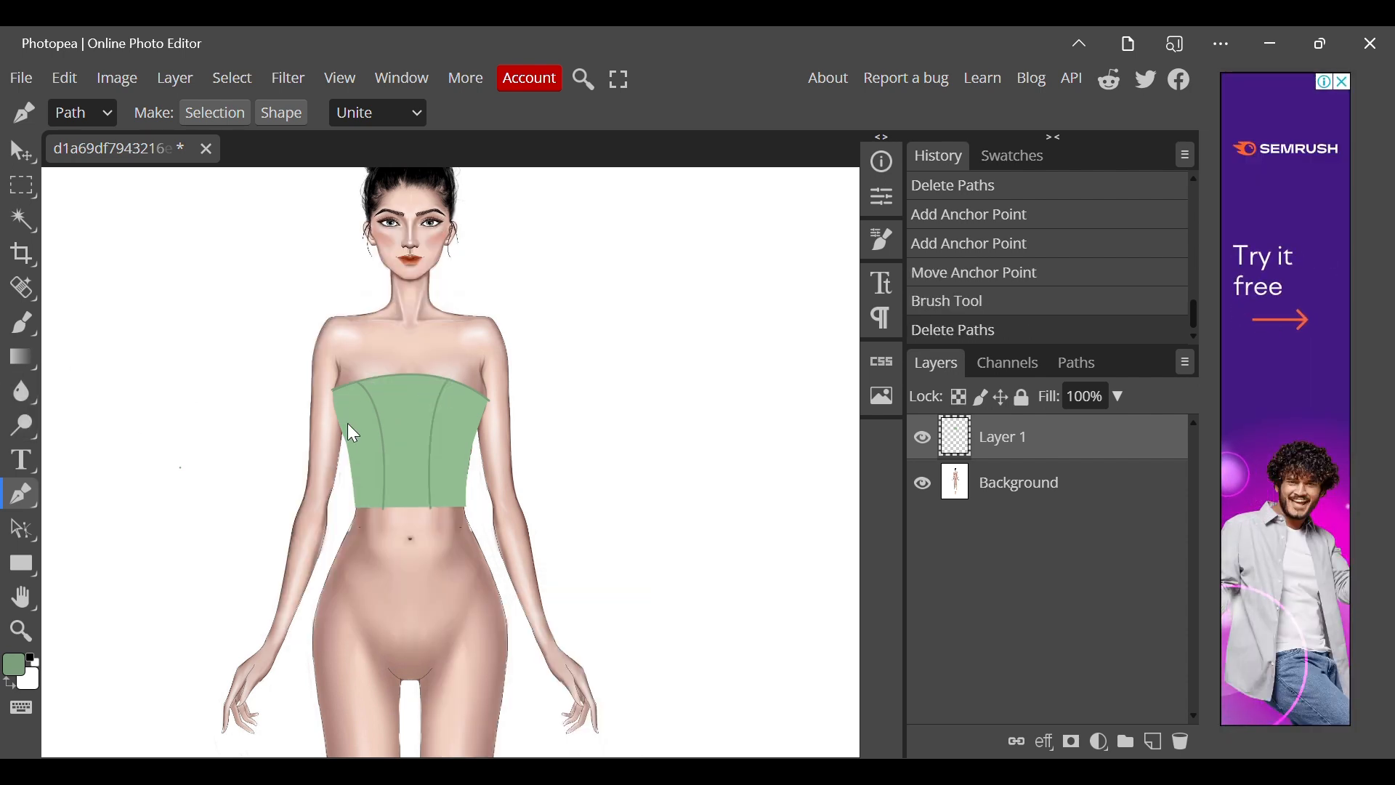
Draw a pen path from the left underarm down the top's side and across the hem to its right corner.
{"action": "left_click", "coordinate": [332, 391]}
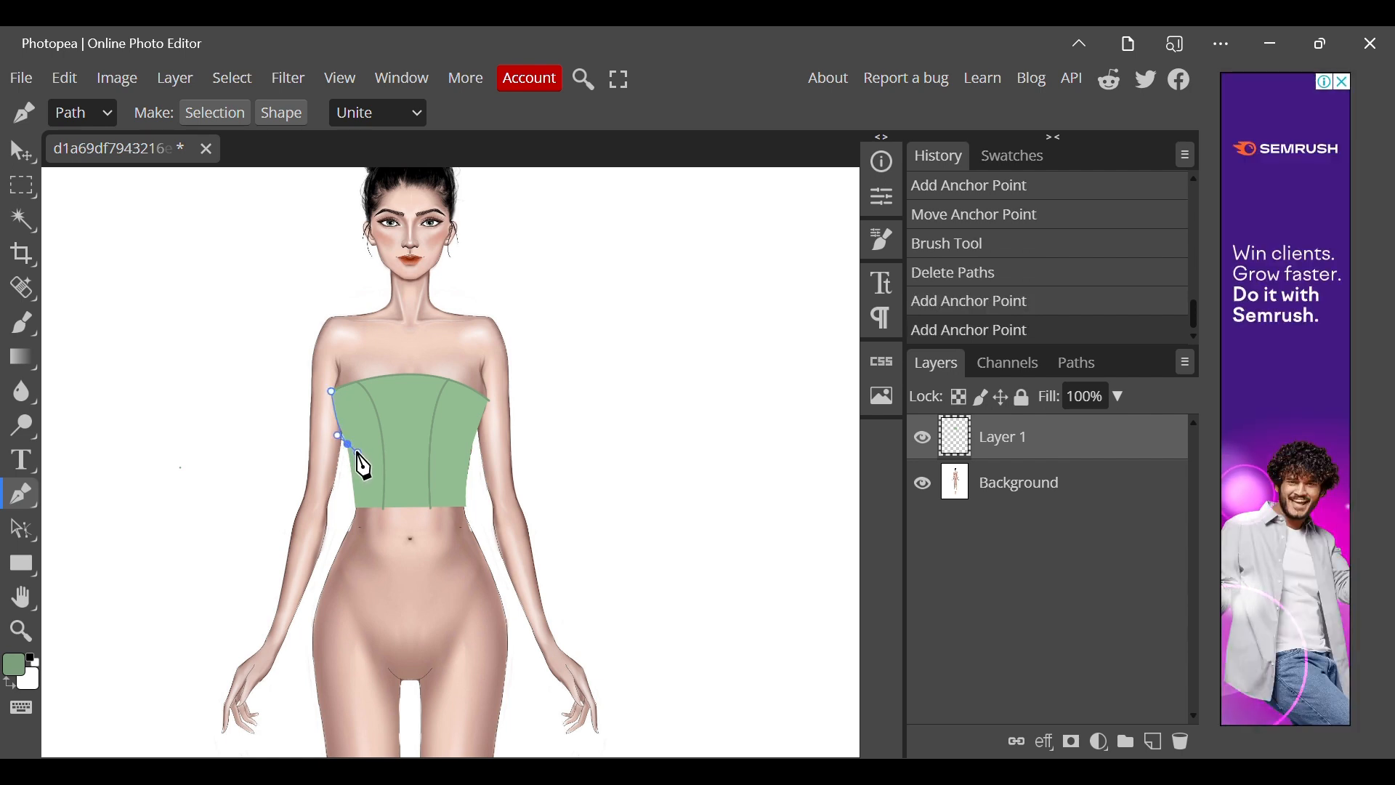
{"action": "left_click_drag", "start_coordinate": [347, 443], "coordinate": [358, 455]}
{"action": "left_click", "coordinate": [346, 444], "text": "alt"}
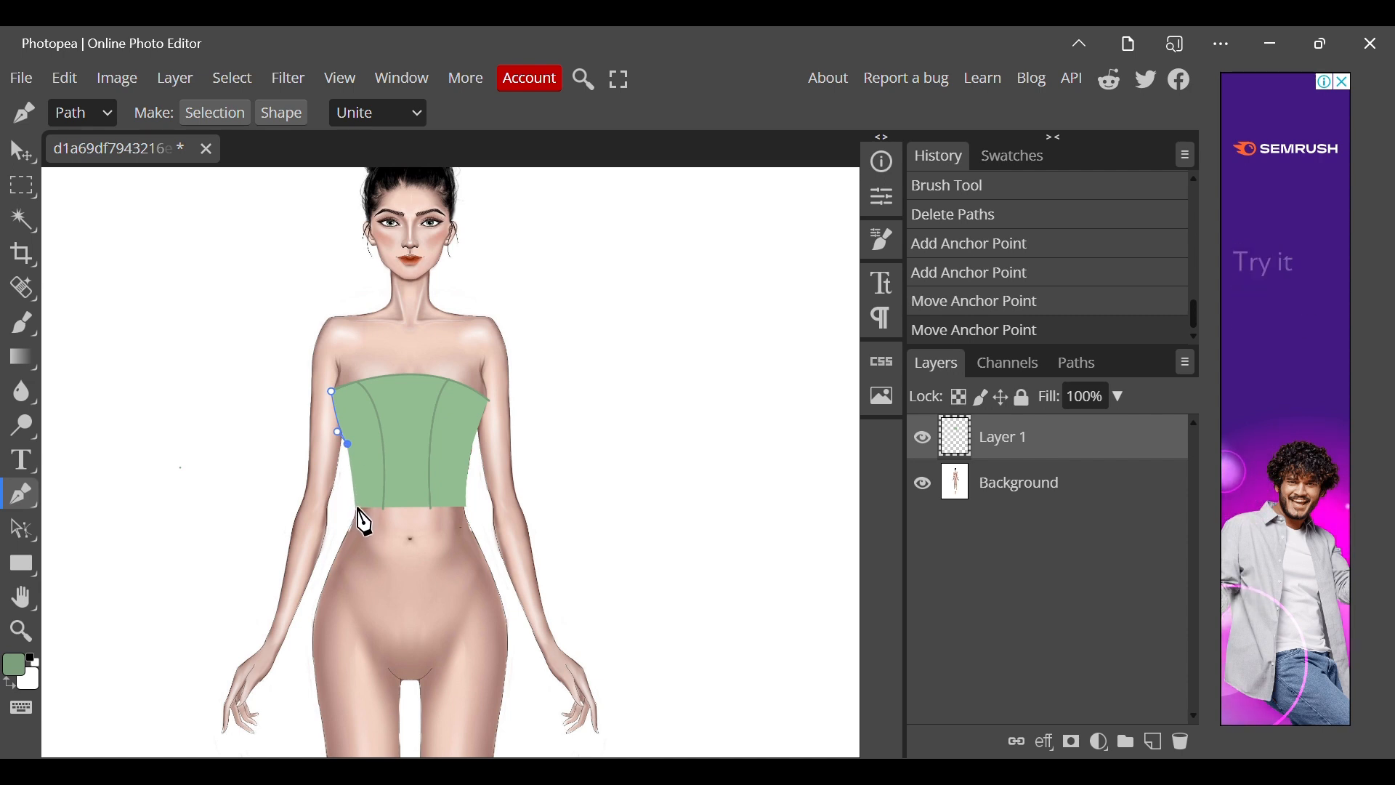
{"action": "left_click", "coordinate": [357, 513]}
{"action": "right_click", "coordinate": [357, 512]}
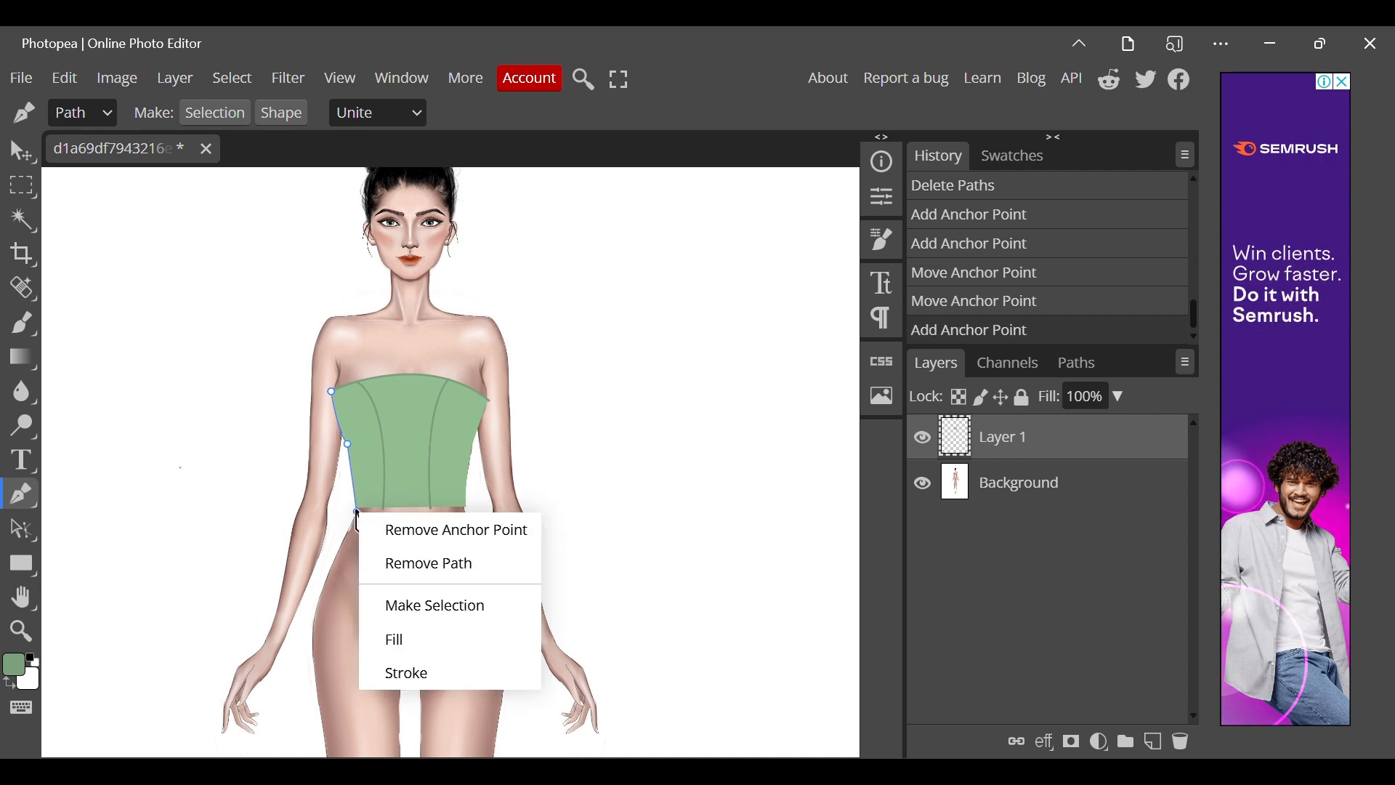
{"action": "left_click", "coordinate": [459, 506]}
{"action": "left_click", "coordinate": [465, 509], "text": "alt"}
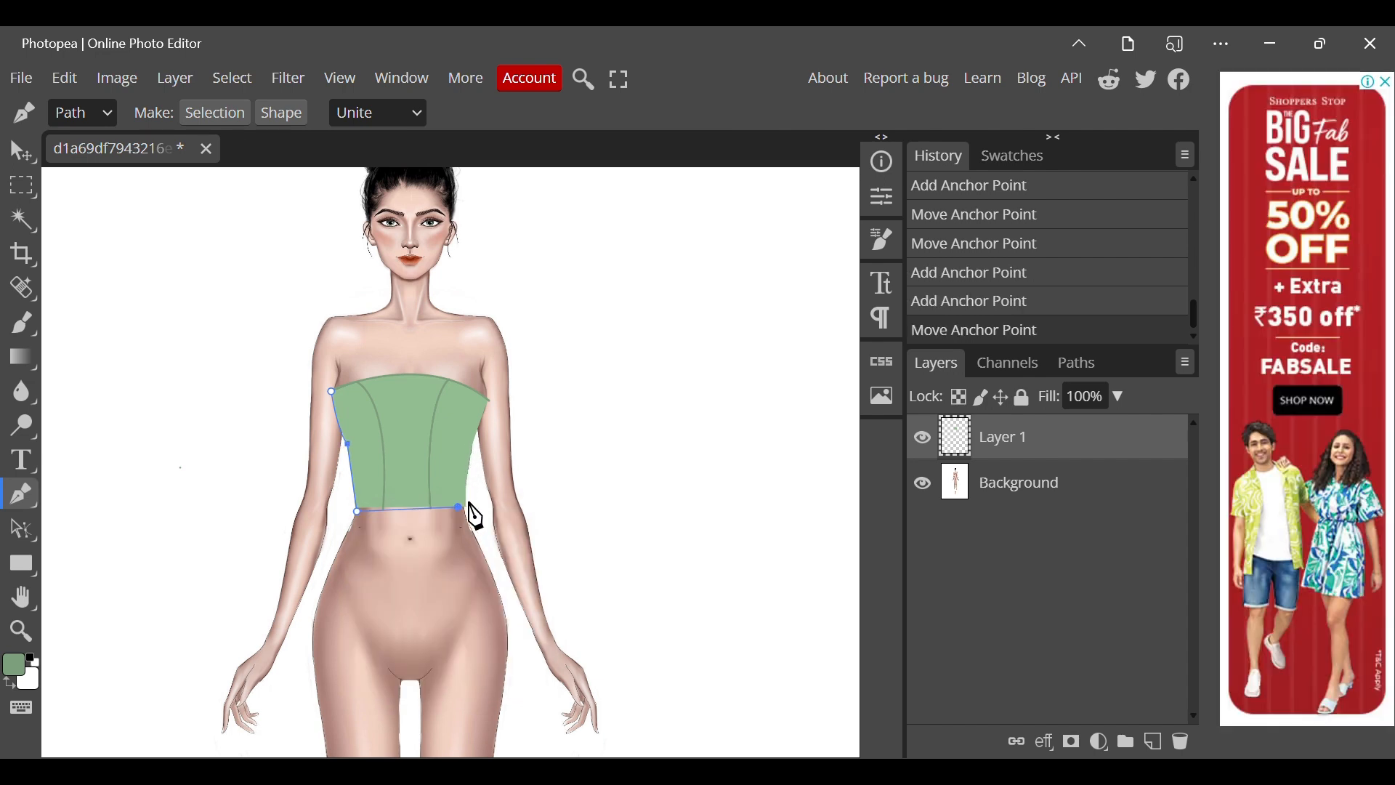
{"action": "double_click", "coordinate": [465, 507]}
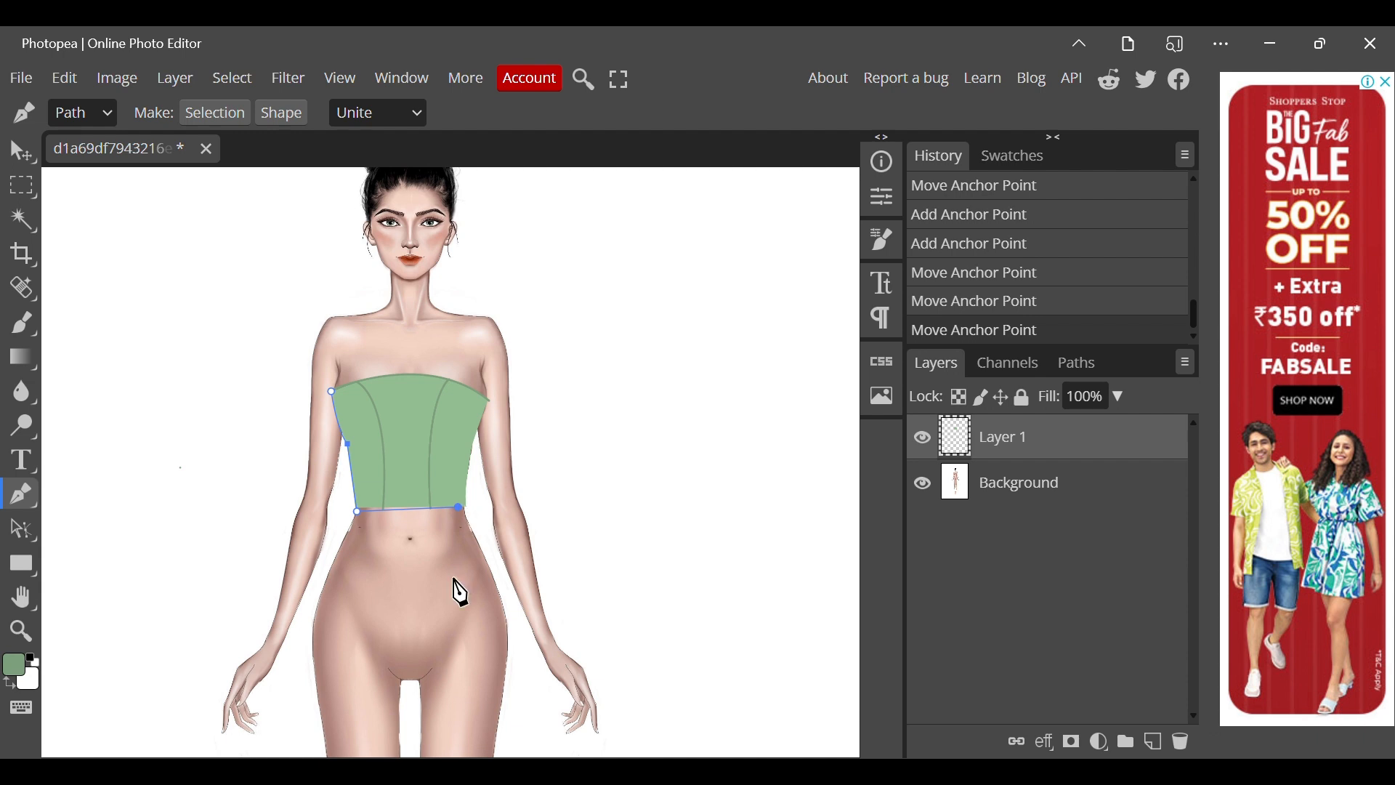
Stroke the side-and-hem path with the Brush Tool, without simulated pressure, and remove the path.
{"action": "scroll", "coordinate": [436, 531], "scroll_direction": "up", "scroll_amount": 1}
{"action": "right_click", "coordinate": [432, 537]}
{"action": "left_click", "coordinate": [484, 687]}
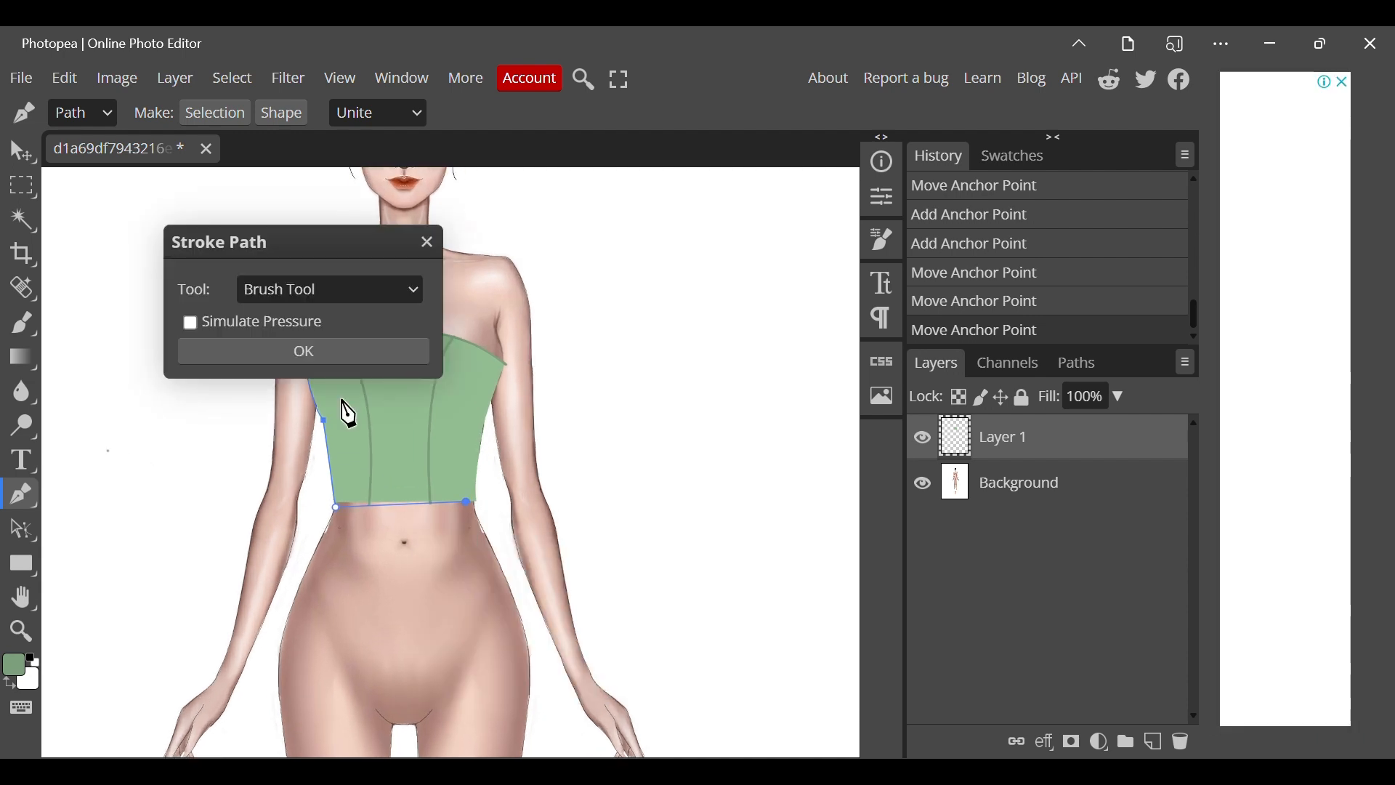
{"action": "left_click", "coordinate": [333, 361]}
{"action": "right_click", "coordinate": [347, 363]}
{"action": "left_click", "coordinate": [407, 408]}
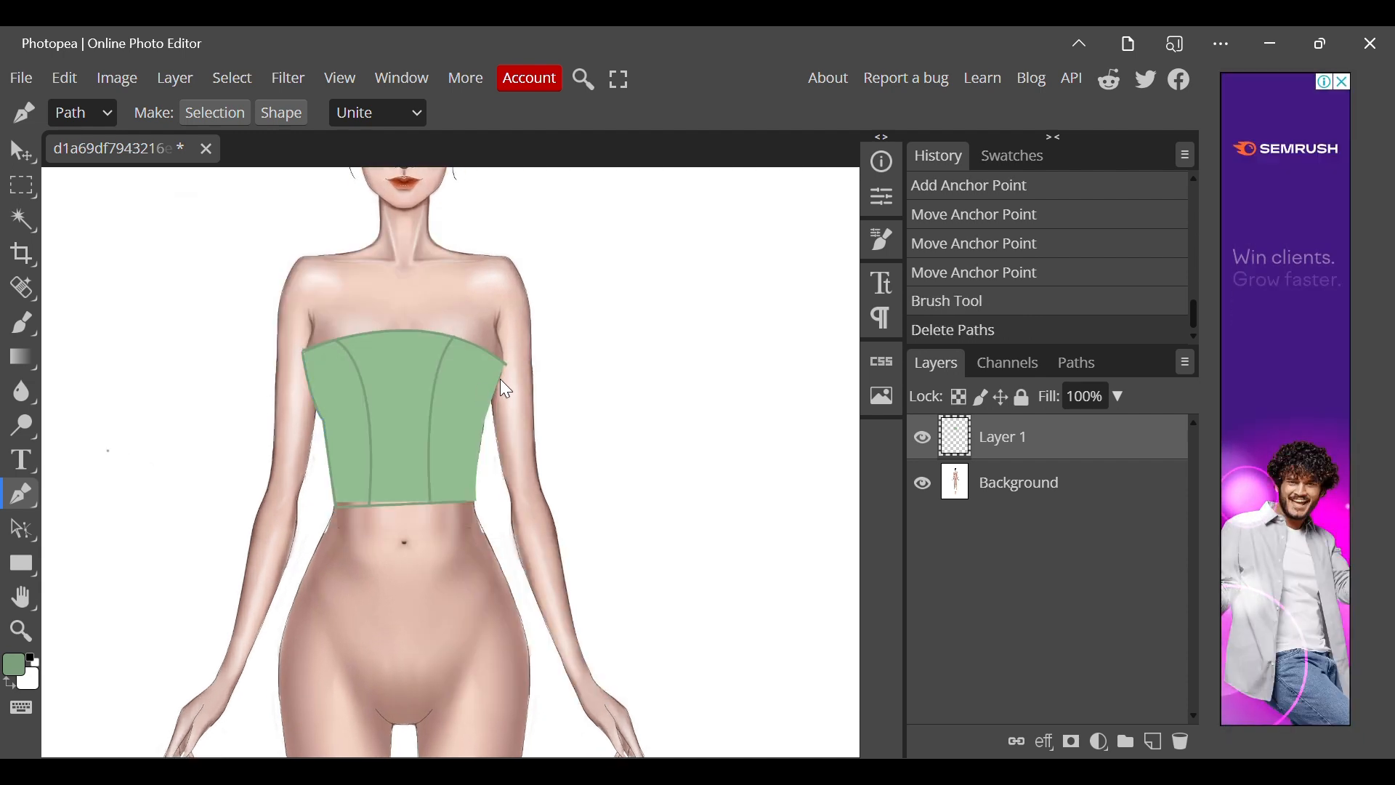
Outline the top's right side from underarm to hem with a brush-stroked pen path, and remove the path.
{"action": "left_click", "coordinate": [505, 363]}
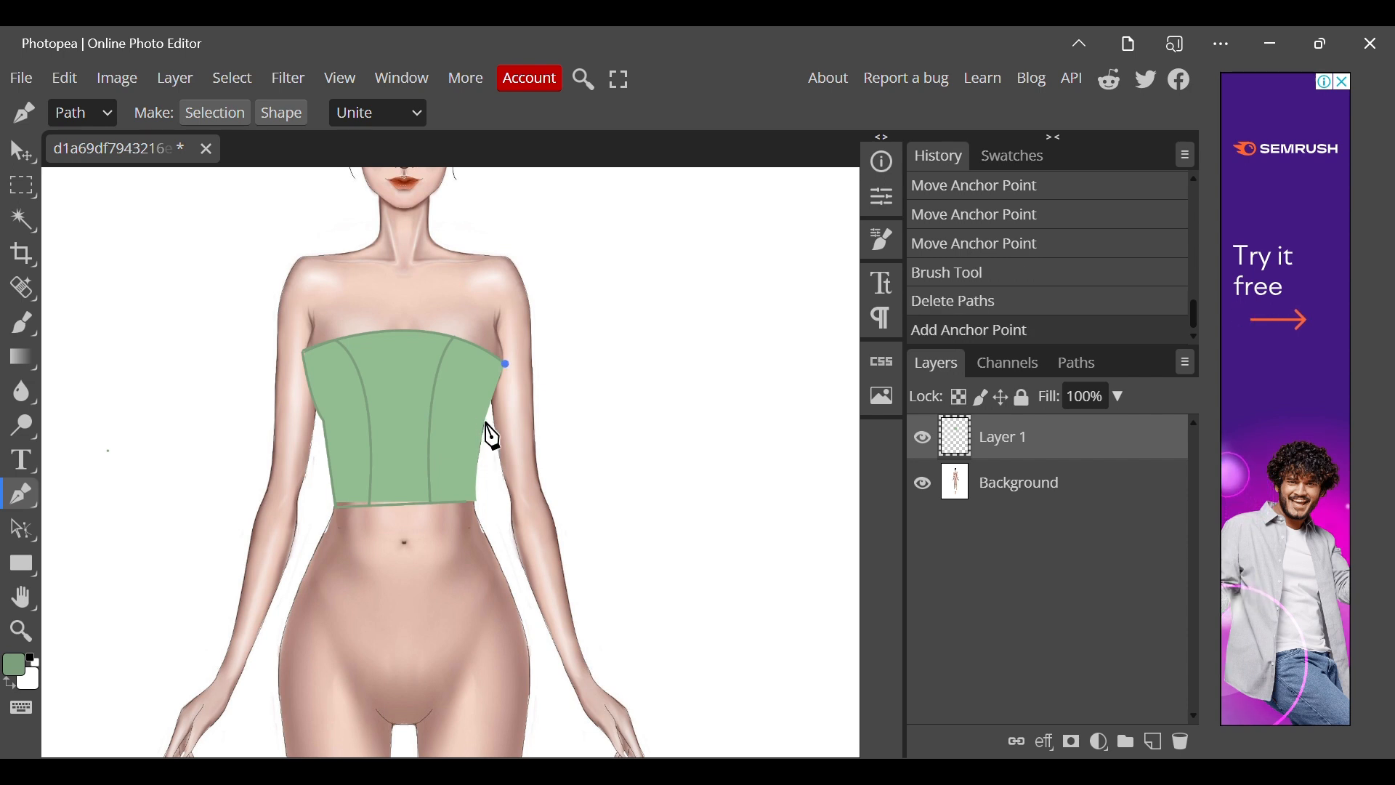
{"action": "left_click", "coordinate": [486, 423]}
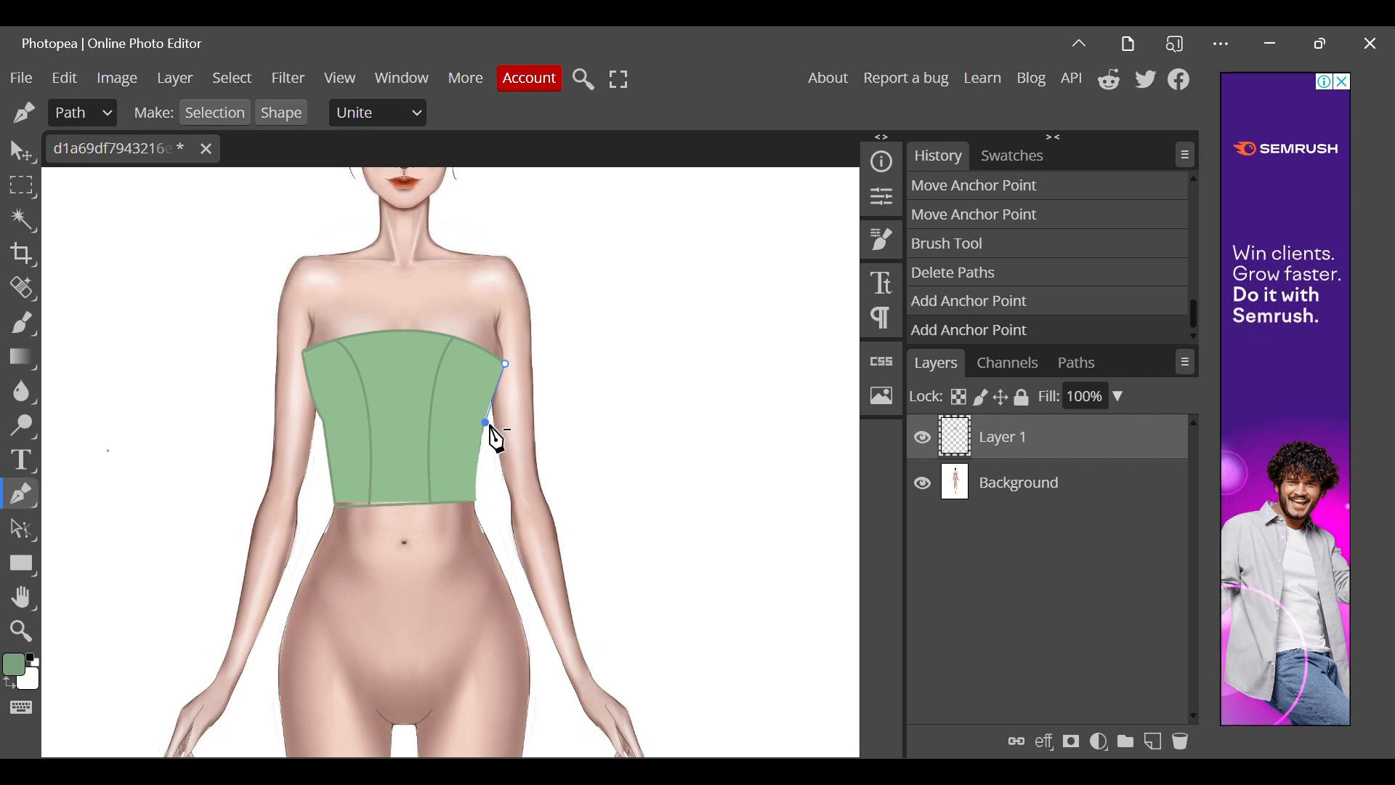
{"action": "left_click_drag", "start_coordinate": [488, 432], "coordinate": [483, 432]}
{"action": "left_click", "coordinate": [485, 422], "text": "alt"}
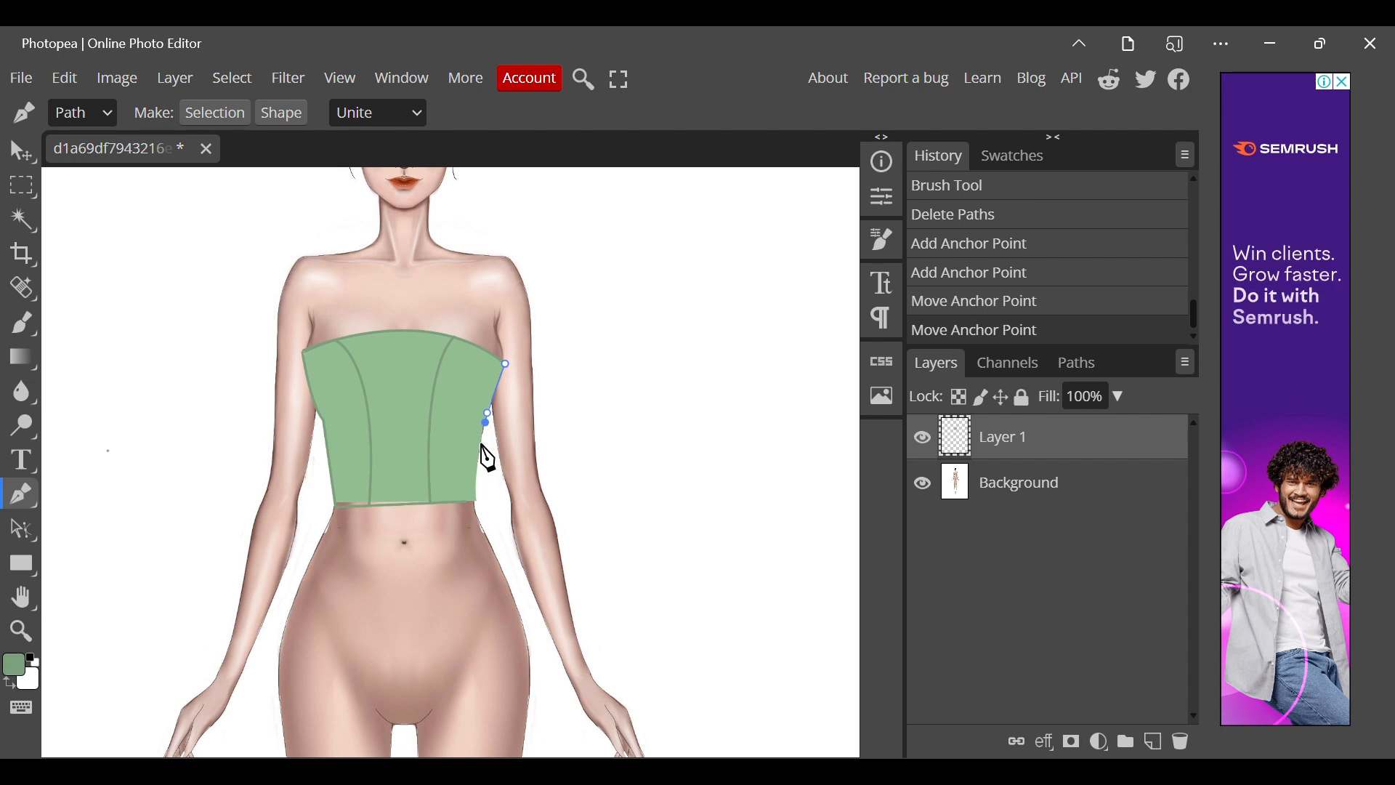
{"action": "left_click", "coordinate": [477, 503]}
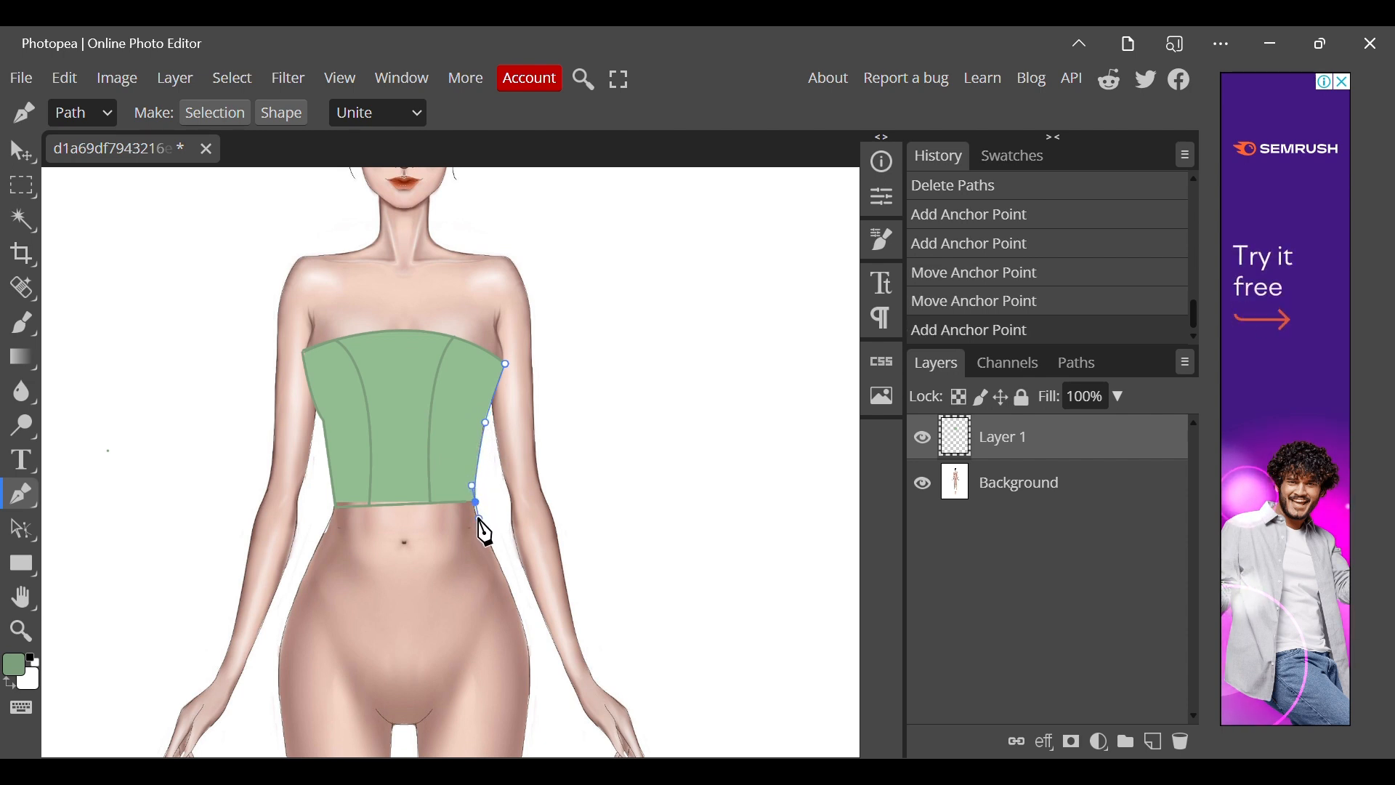
{"action": "right_click", "coordinate": [487, 525]}
{"action": "left_click", "coordinate": [539, 676]}
{"action": "right_click", "coordinate": [482, 523]}
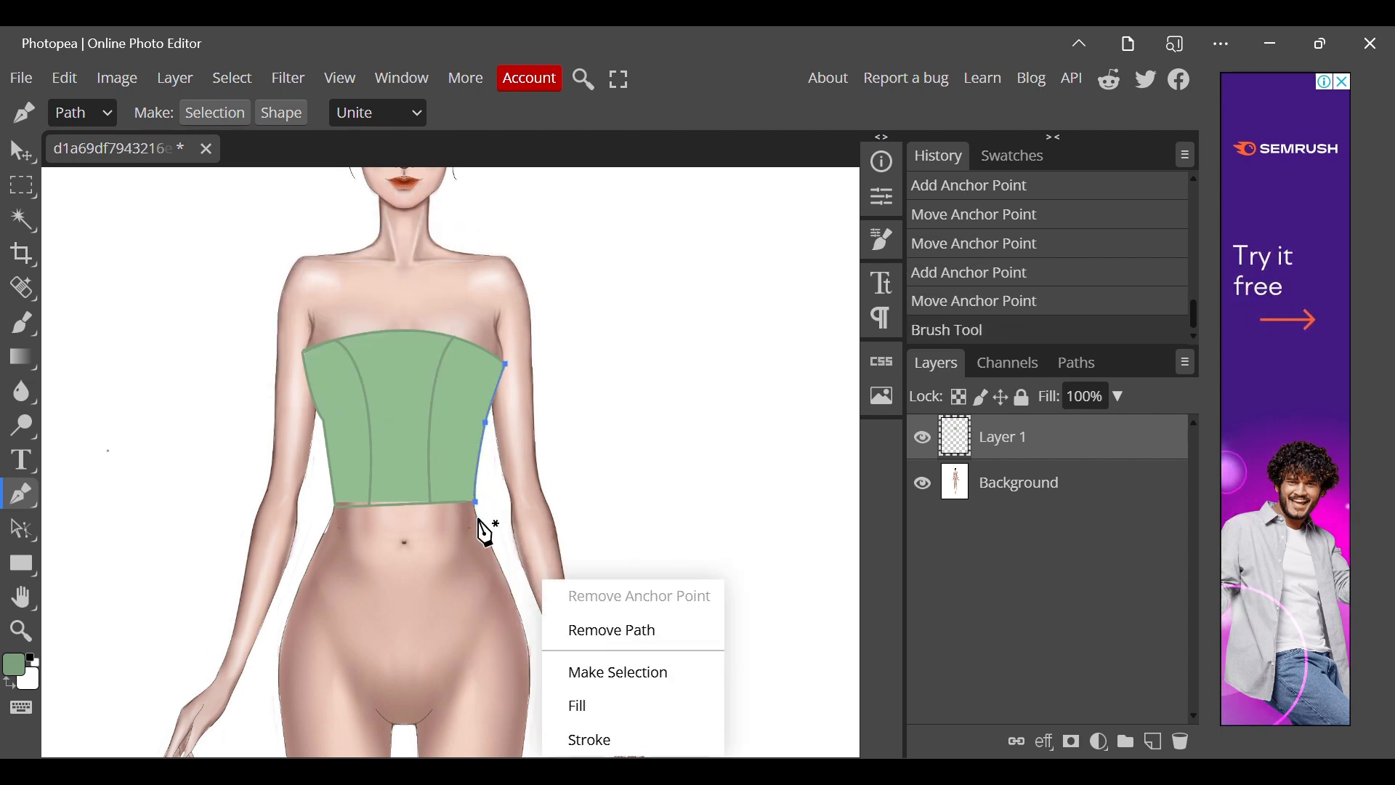
{"action": "left_click", "coordinate": [581, 626]}
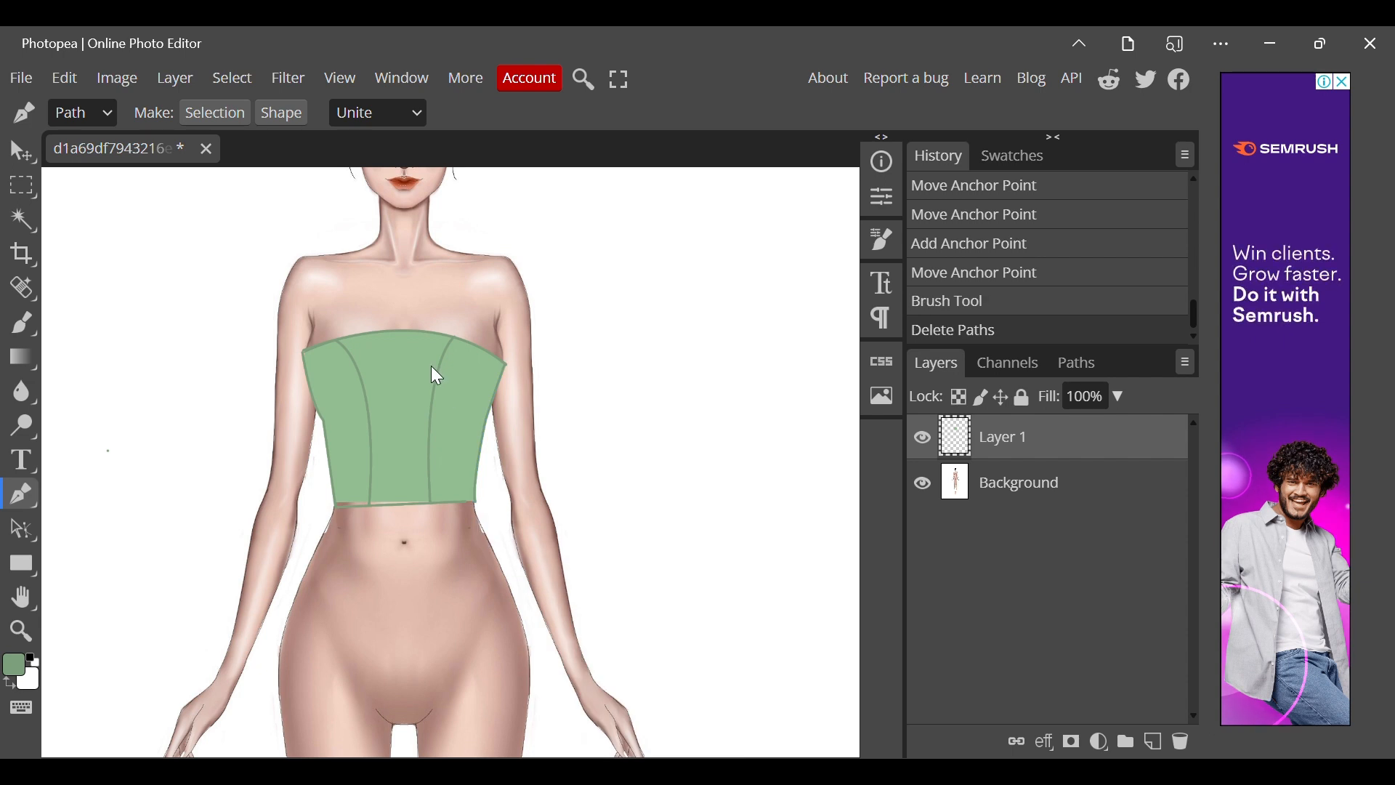
Switch to the Burn Tool with a soft 41 px brush and test it beside the figure.
{"action": "scroll", "coordinate": [432, 368], "scroll_direction": "down", "scroll_amount": 1}
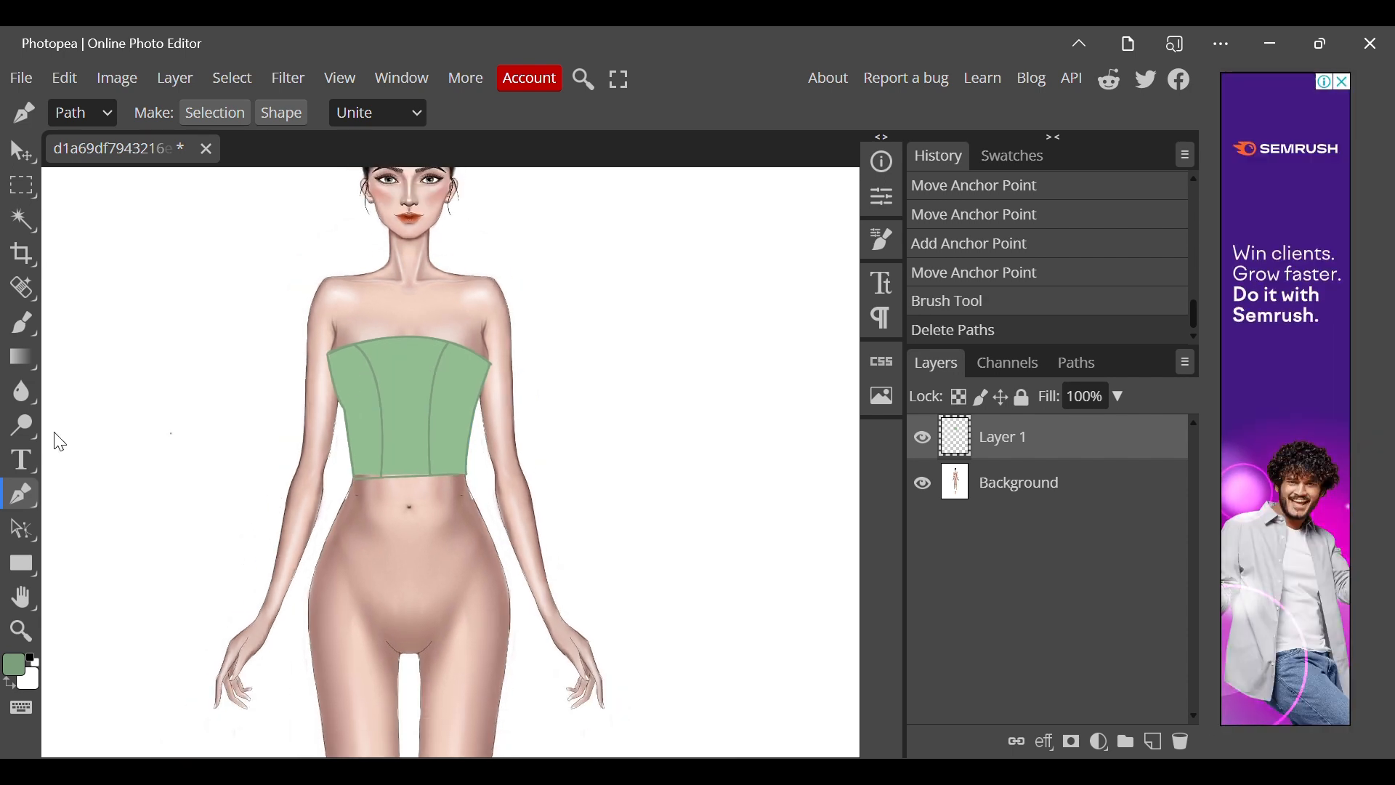
{"action": "right_click", "coordinate": [16, 424]}
{"action": "left_click", "coordinate": [98, 456]}
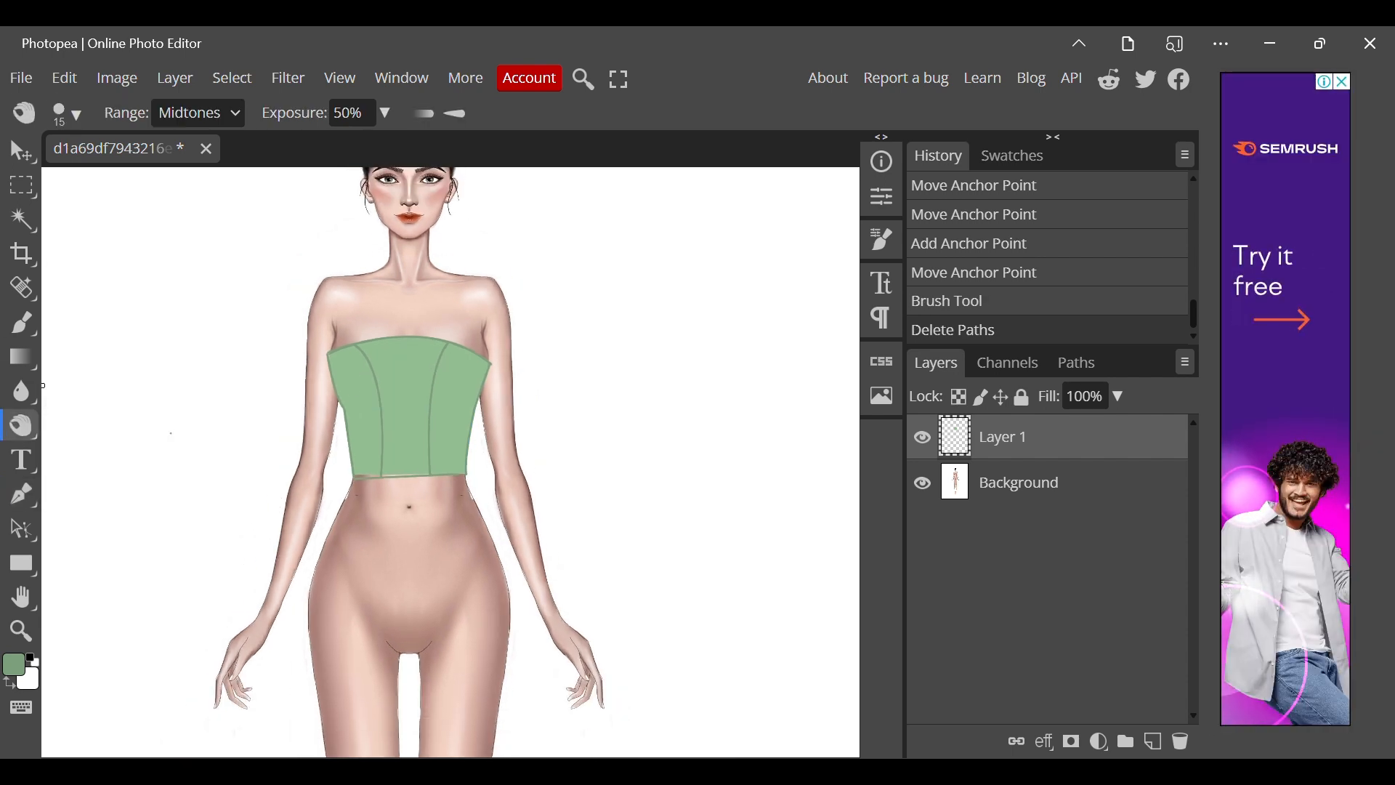
{"action": "left_click", "coordinate": [78, 115]}
{"action": "left_click", "coordinate": [73, 285]}
{"action": "left_click_drag", "start_coordinate": [205, 174], "coordinate": [221, 186]}
{"action": "left_click", "coordinate": [226, 479]}
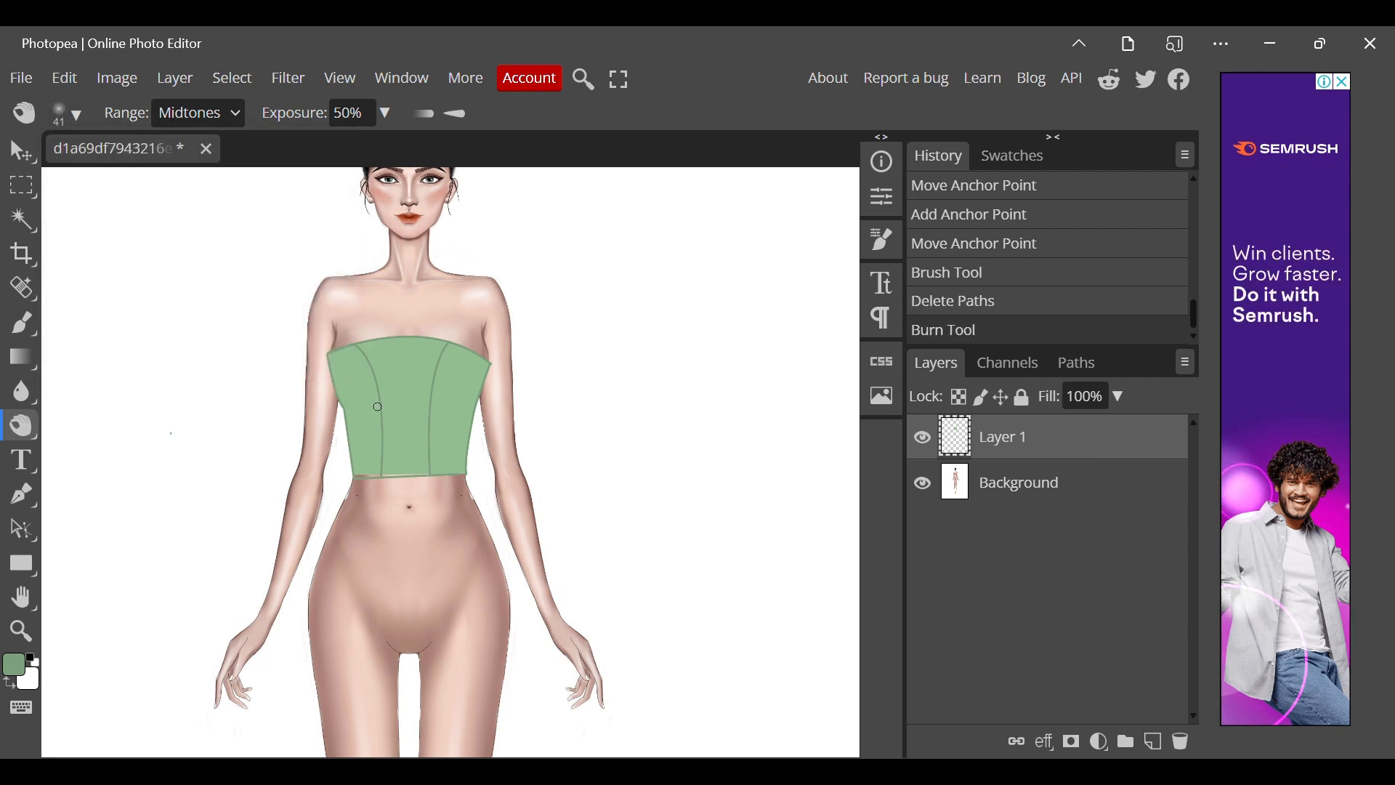
{"action": "key", "text": "p"}
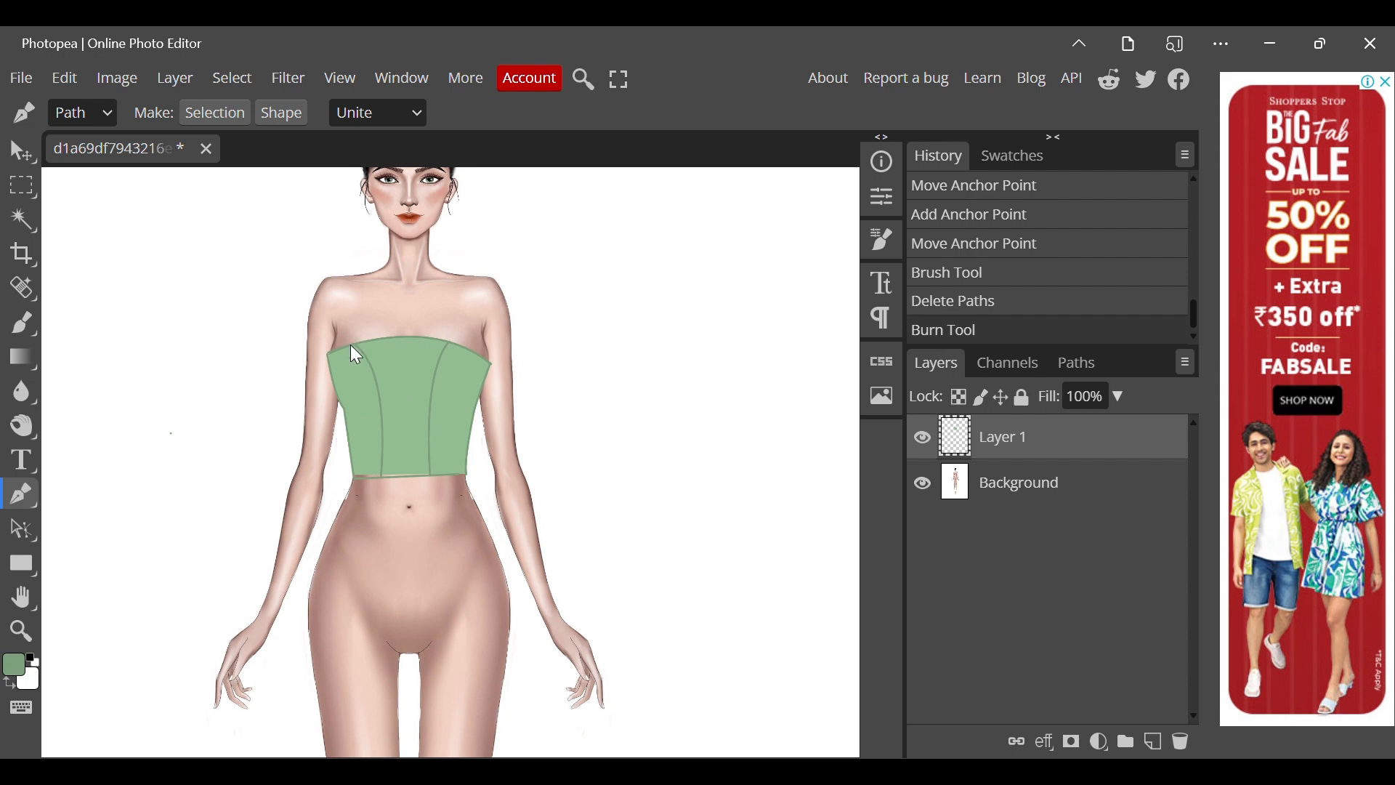
{"action": "left_click_drag", "start_coordinate": [351, 344], "coordinate": [404, 460]}
{"action": "right_click", "coordinate": [401, 526]}
{"action": "left_click", "coordinate": [436, 574]}
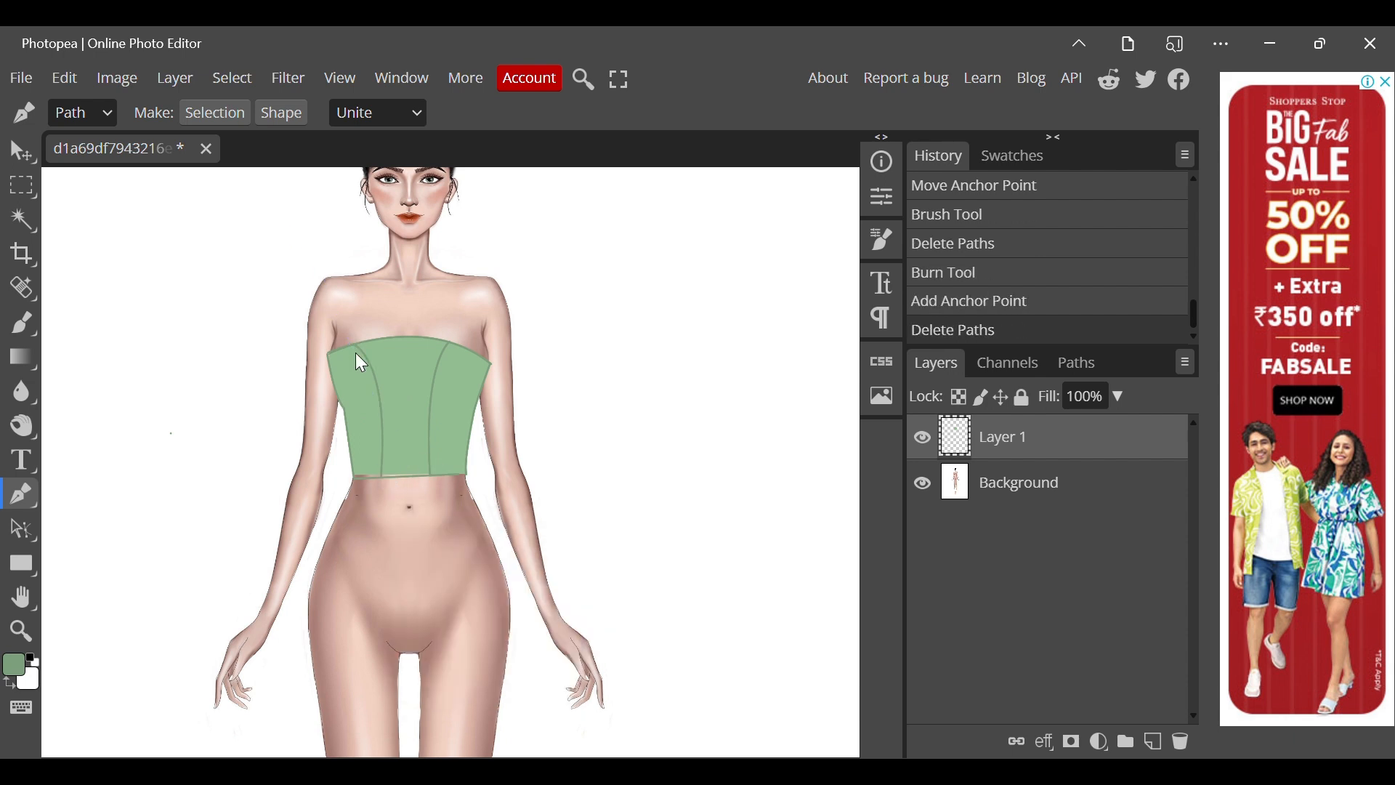
Draw a curved path beside the left seam, stroke it with the Burn Tool using simulated pressure, and remove the path.
{"action": "left_click_drag", "start_coordinate": [350, 345], "coordinate": [376, 378]}
{"action": "left_click_drag", "start_coordinate": [378, 480], "coordinate": [370, 603]}
{"action": "right_click", "coordinate": [372, 590]}
{"action": "left_click", "coordinate": [413, 737]}
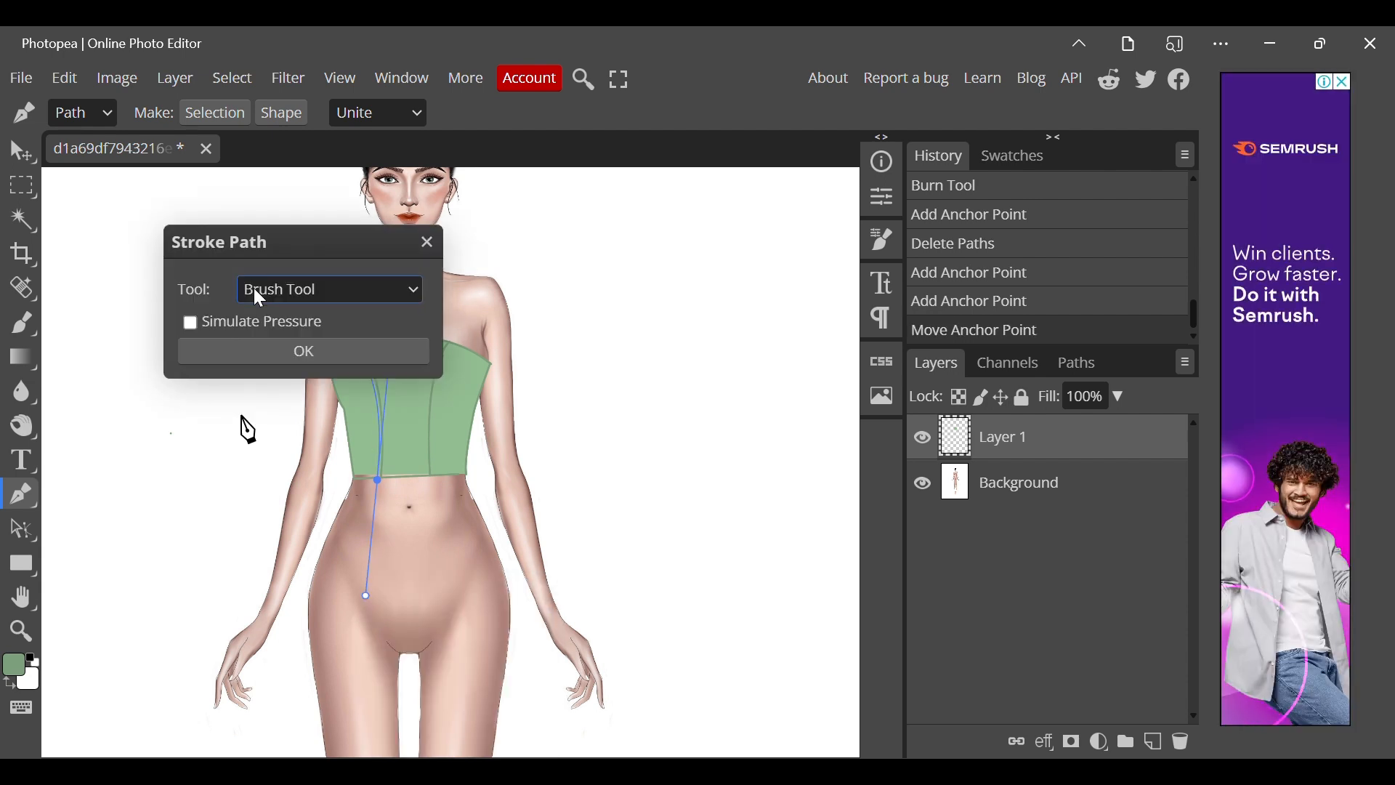
{"action": "left_click", "coordinate": [268, 540]}
{"action": "left_click", "coordinate": [241, 330]}
{"action": "left_click", "coordinate": [242, 345]}
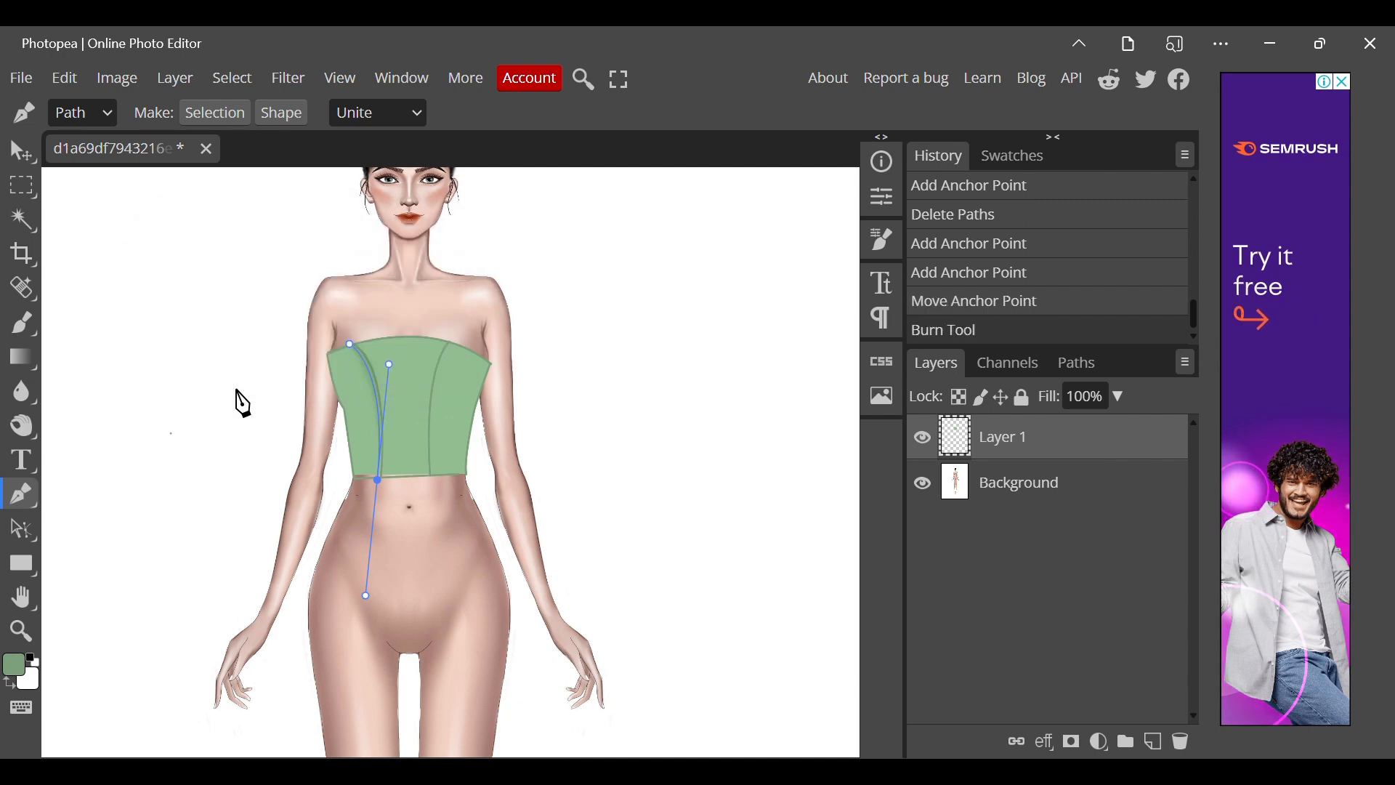
{"action": "right_click", "coordinate": [244, 344]}
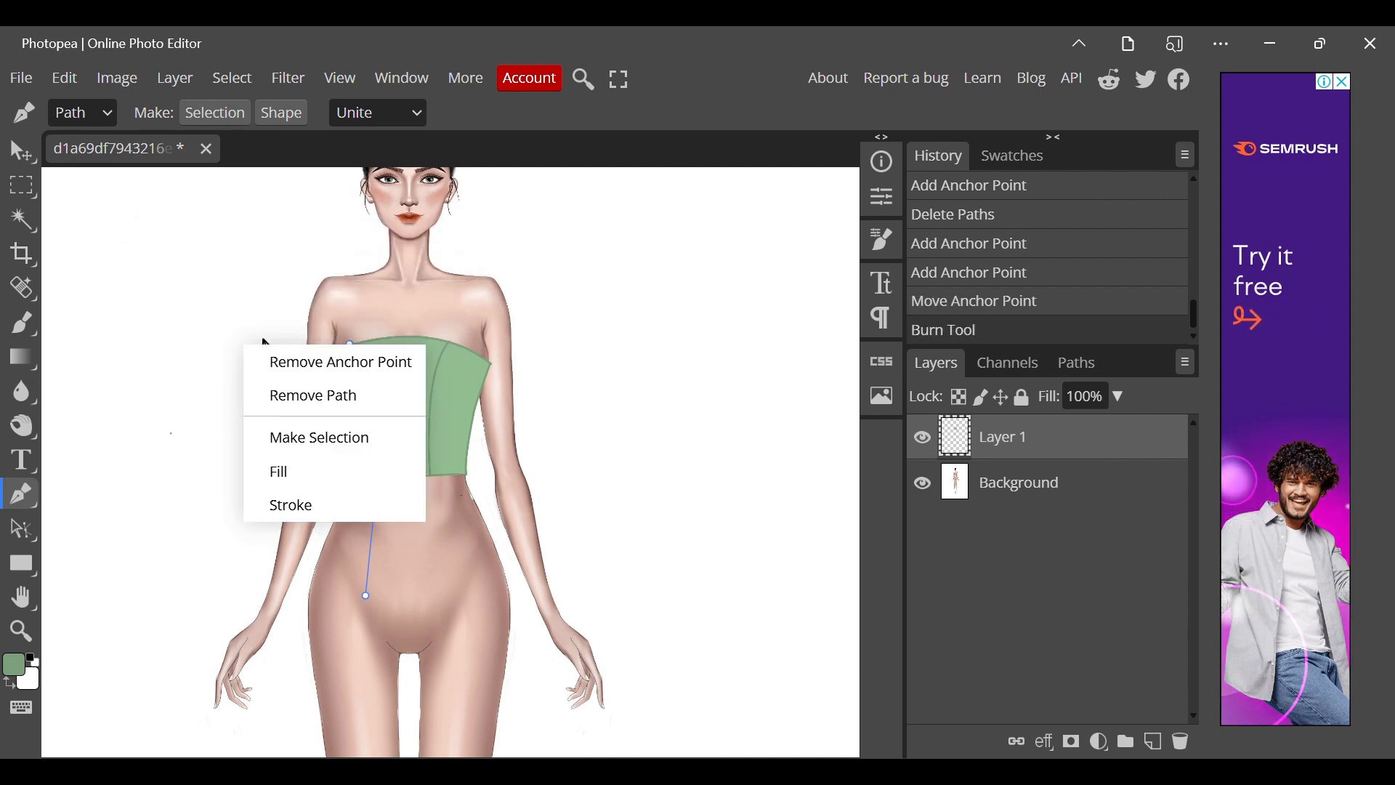
Draw a curved path along the right seam from the upper edge to the hem.
{"action": "left_click", "coordinate": [452, 343]}
{"action": "left_click", "coordinate": [436, 477]}
{"action": "left_click_drag", "start_coordinate": [436, 478], "coordinate": [437, 548]}
{"action": "left_click_drag", "start_coordinate": [438, 614], "coordinate": [445, 578]}
Stroke the right seam path twice with the Burn Tool using simulated pressure, and remove the path.
{"action": "right_click", "coordinate": [445, 578]}
{"action": "left_click", "coordinate": [494, 737]}
{"action": "key", "text": "Return"}
{"action": "right_click", "coordinate": [496, 582]}
{"action": "left_click", "coordinate": [560, 735]}
{"action": "key", "text": "Return"}
{"action": "right_click", "coordinate": [553, 571]}
{"action": "left_click", "coordinate": [625, 629]}
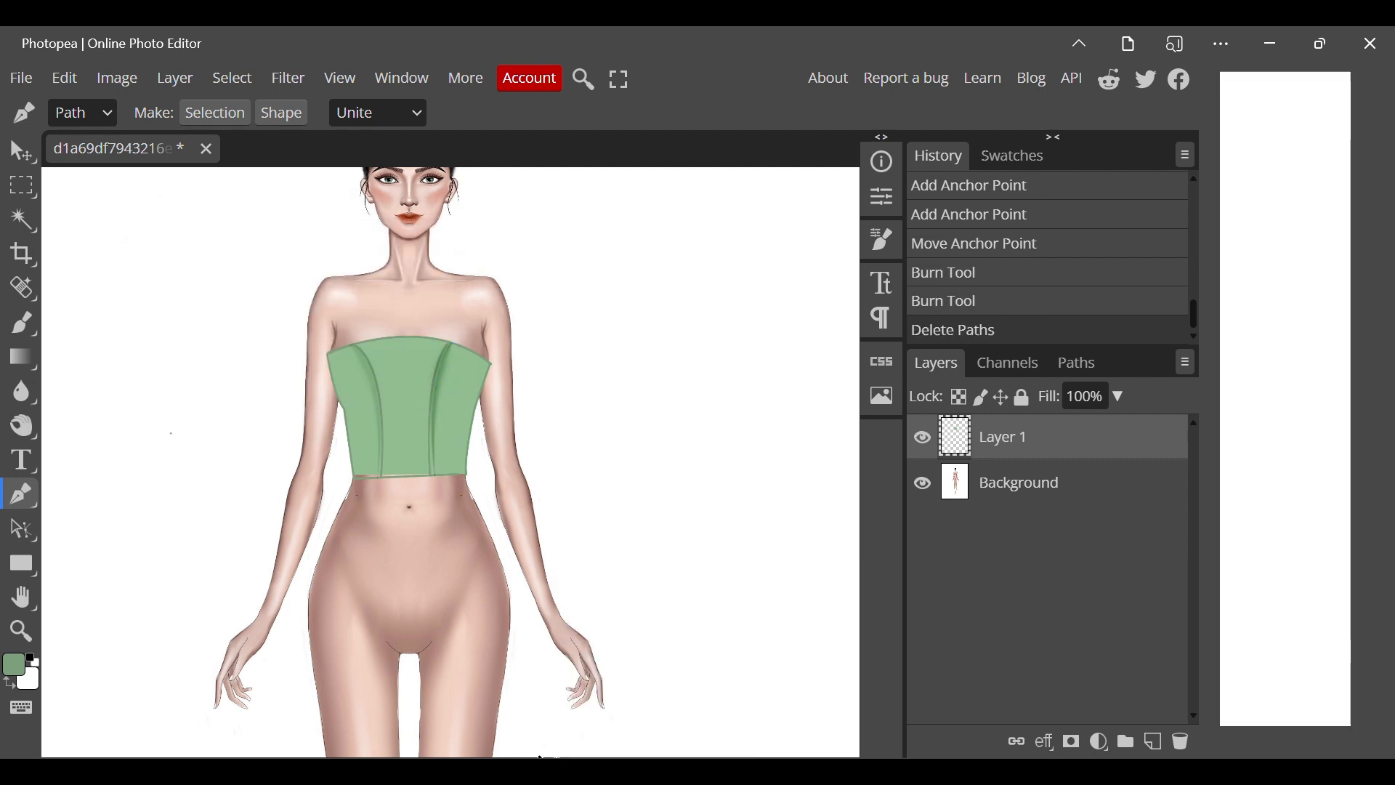
Draw a curved path along the top's upper edge from underarm to underarm and stroke it with the Burn Tool, without simulated pressure.
{"action": "left_click", "coordinate": [327, 356]}
{"action": "left_click_drag", "start_coordinate": [489, 365], "coordinate": [554, 409]}
{"action": "right_click", "coordinate": [553, 409]}
{"action": "left_click", "coordinate": [603, 571]}
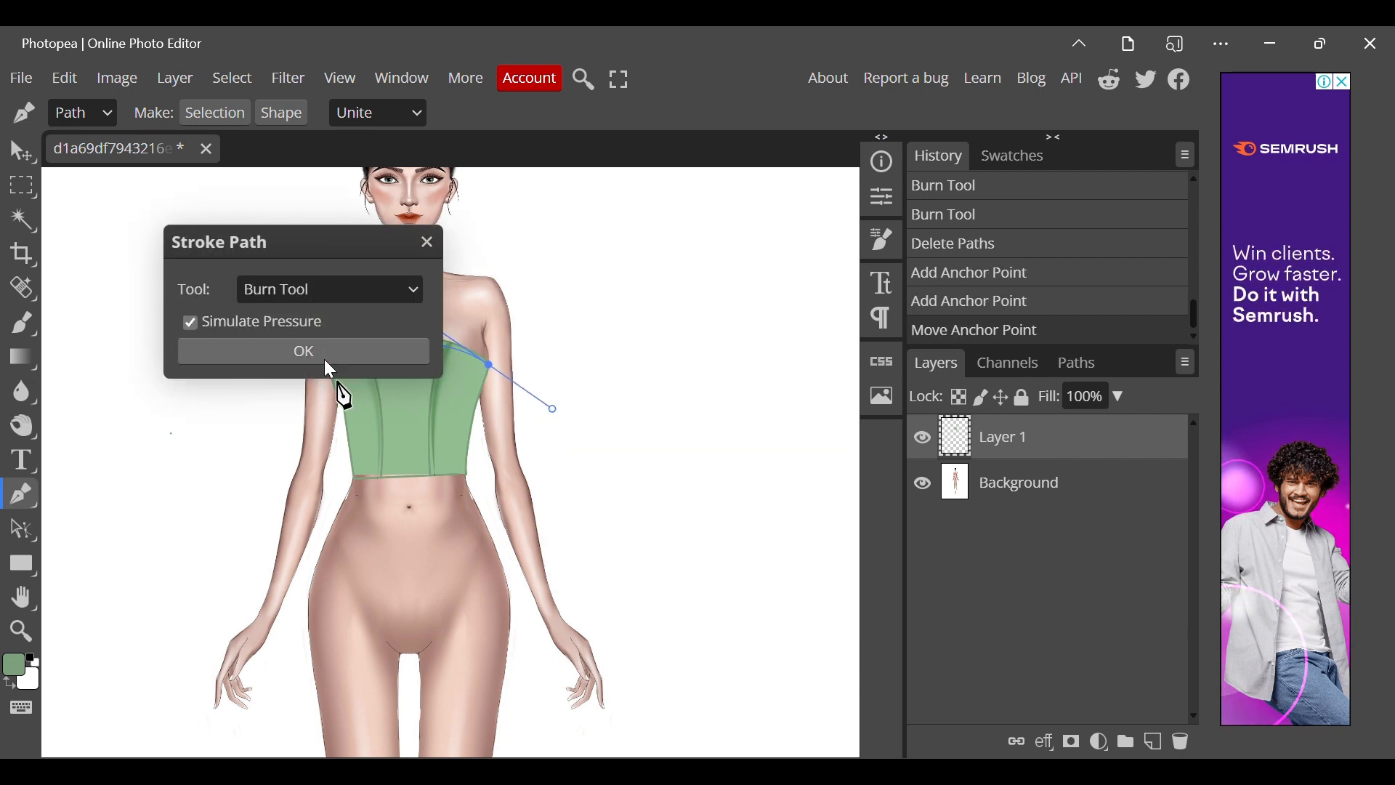
{"action": "left_click", "coordinate": [191, 321]}
{"action": "left_click", "coordinate": [211, 351]}
Stroke the upper-edge path a second time with the Burn Tool and remove the path.
{"action": "right_click", "coordinate": [210, 347]}
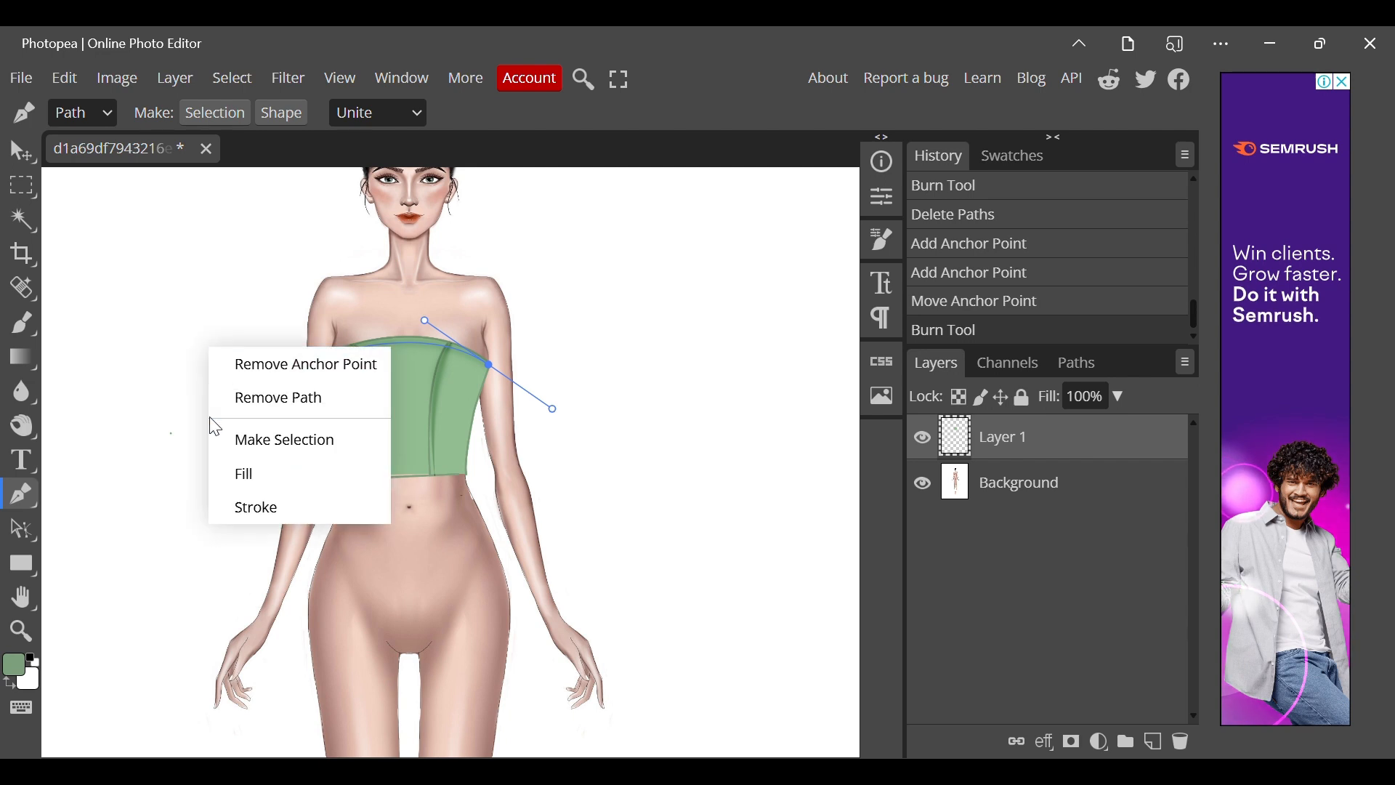
{"action": "left_click", "coordinate": [247, 502]}
{"action": "left_click", "coordinate": [247, 359]}
{"action": "right_click", "coordinate": [250, 365]}
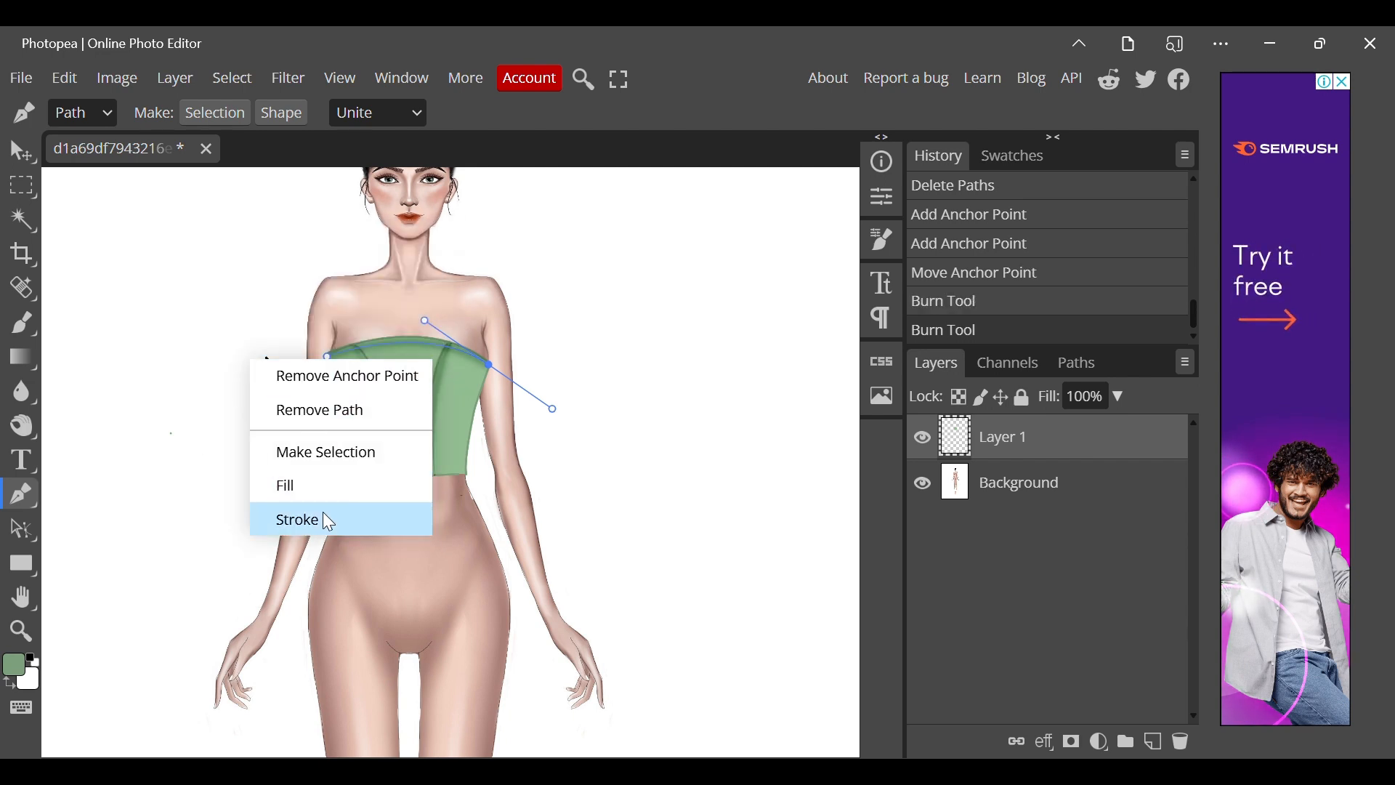
{"action": "left_click", "coordinate": [286, 408]}
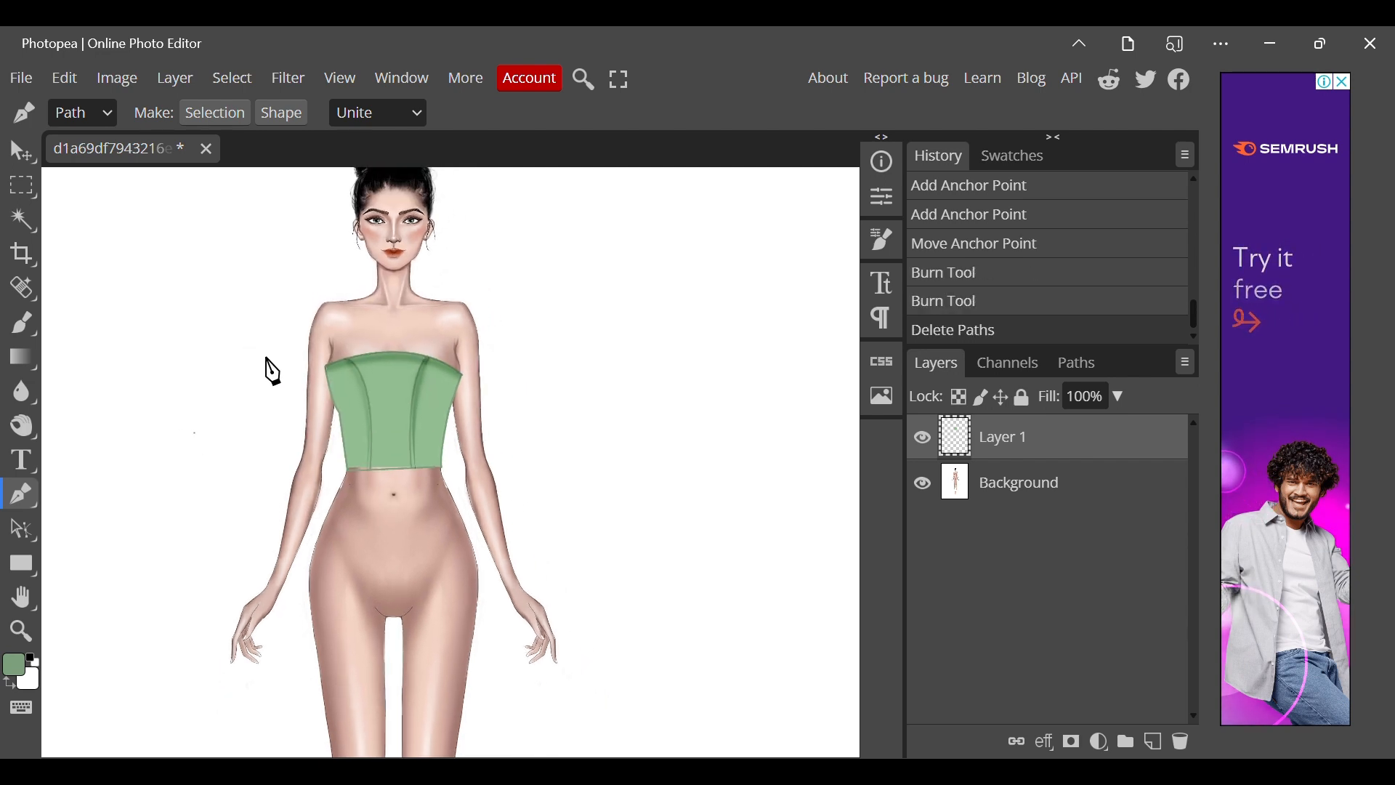
Create a new layer above the layer holding the green top.
{"action": "scroll", "coordinate": [360, 430], "scroll_direction": "down", "scroll_amount": 3}
{"action": "scroll", "coordinate": [361, 430], "scroll_direction": "up", "scroll_amount": 1}
{"action": "key", "text": "ctrl+shift+n"}
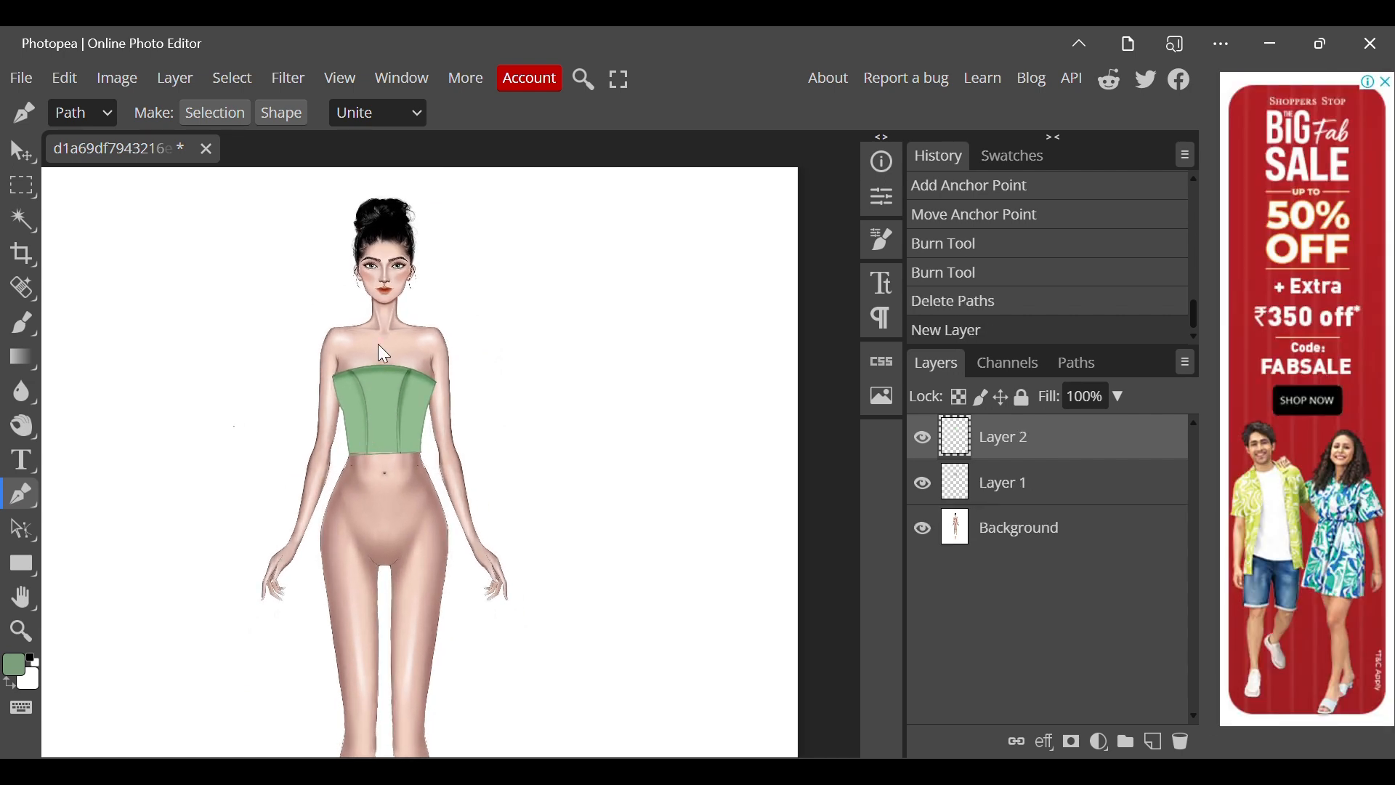
{"action": "scroll", "coordinate": [378, 343], "scroll_direction": "up", "scroll_amount": 3}
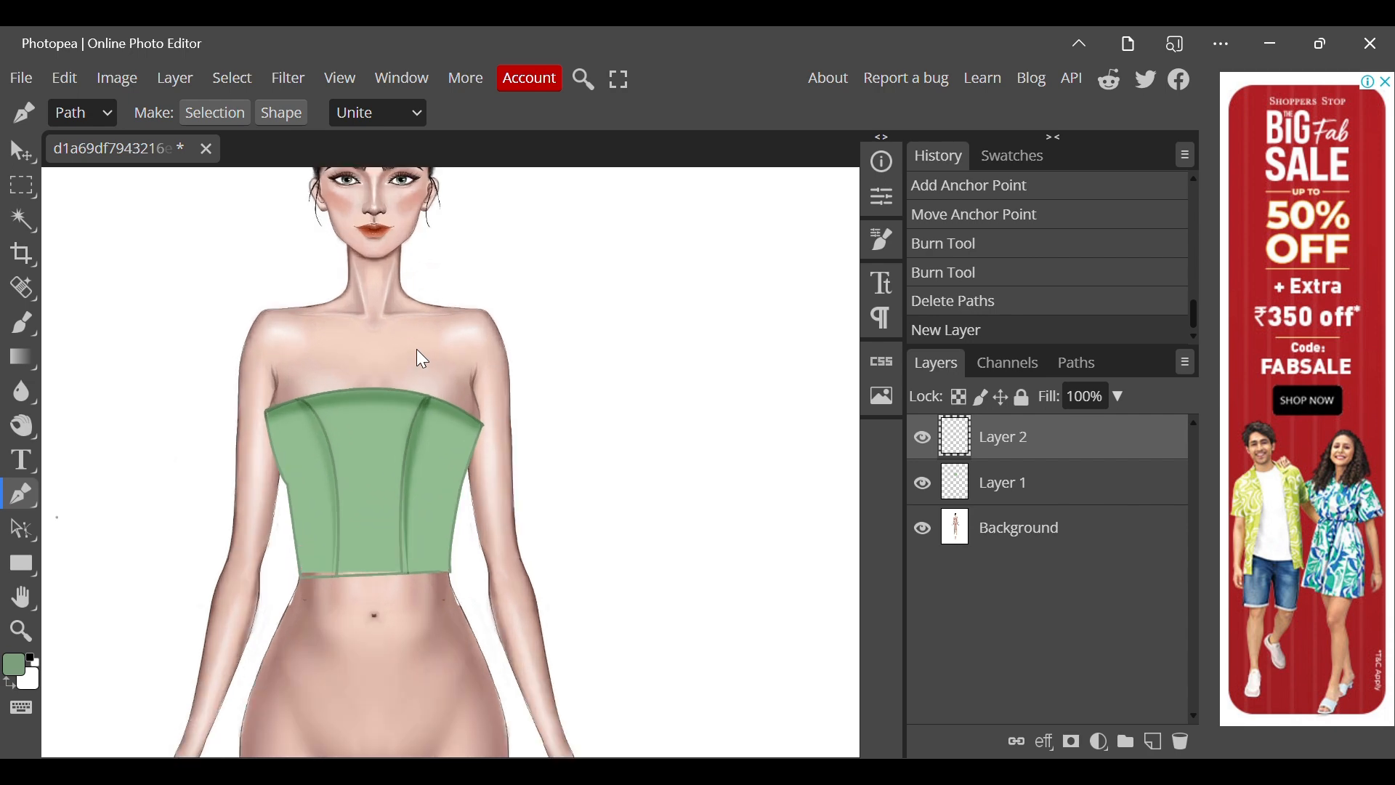
Set the background colour to the saved light green swatch and exchange it with the darker green foreground colour.
{"action": "left_click", "coordinate": [29, 679]}
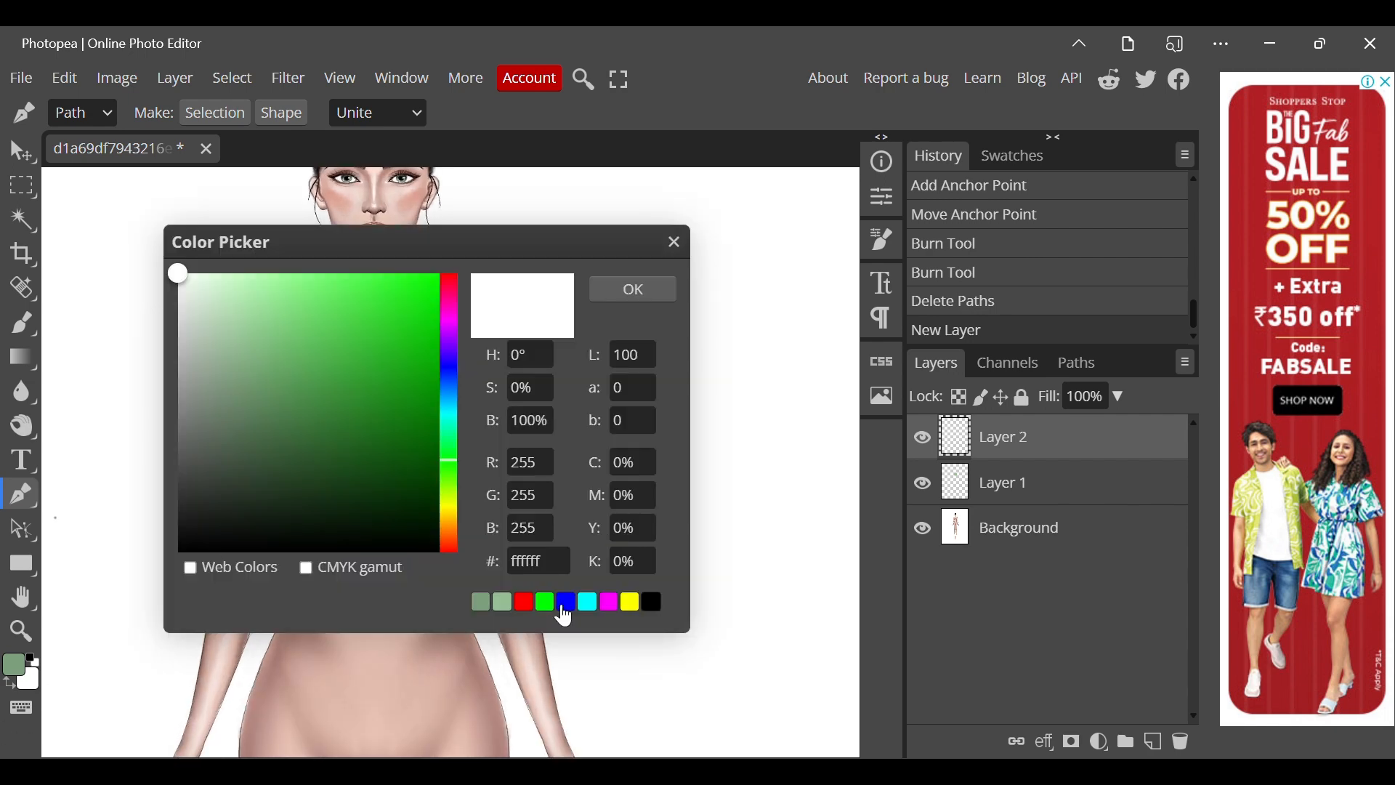
{"action": "left_click", "coordinate": [503, 603]}
{"action": "left_click", "coordinate": [633, 290]}
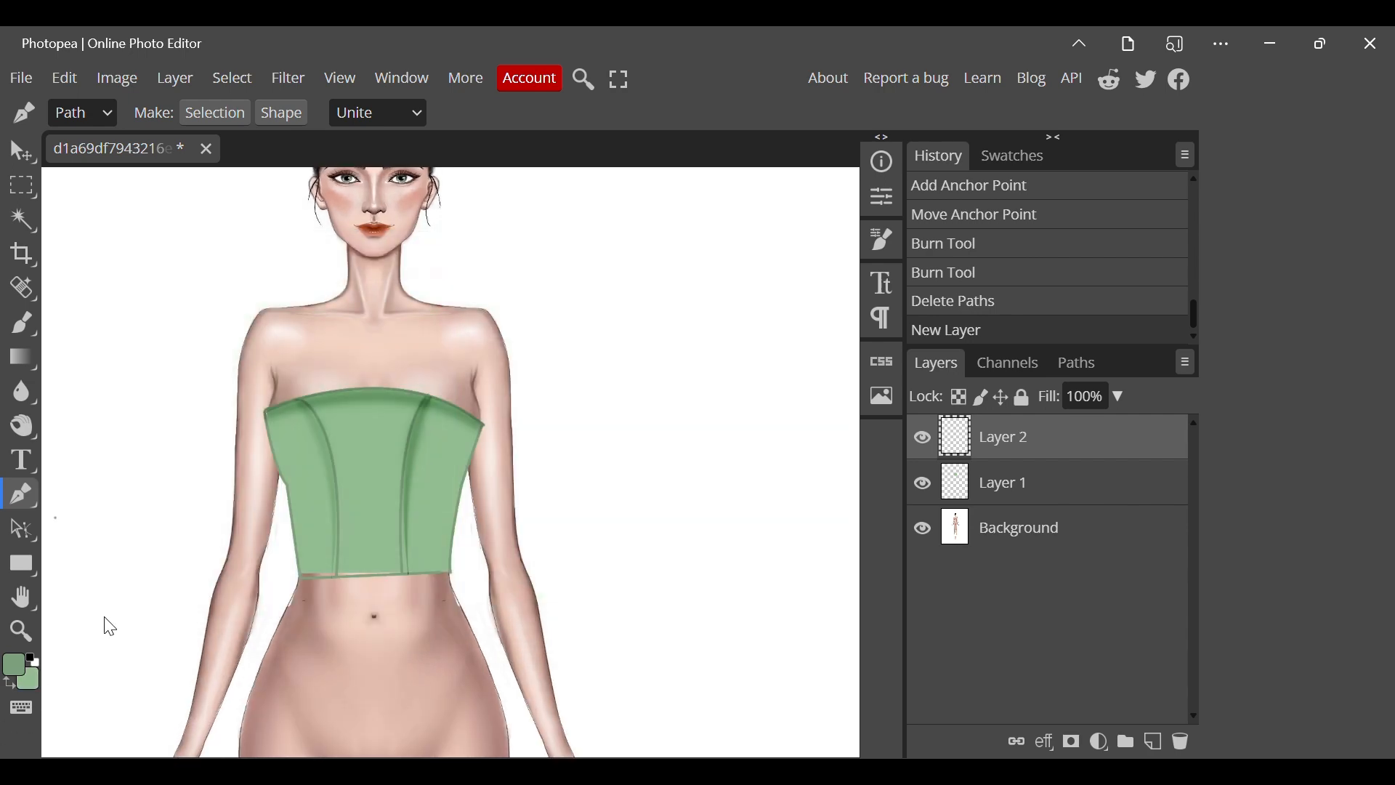
{"action": "left_click", "coordinate": [14, 664]}
{"action": "left_click", "coordinate": [674, 251]}
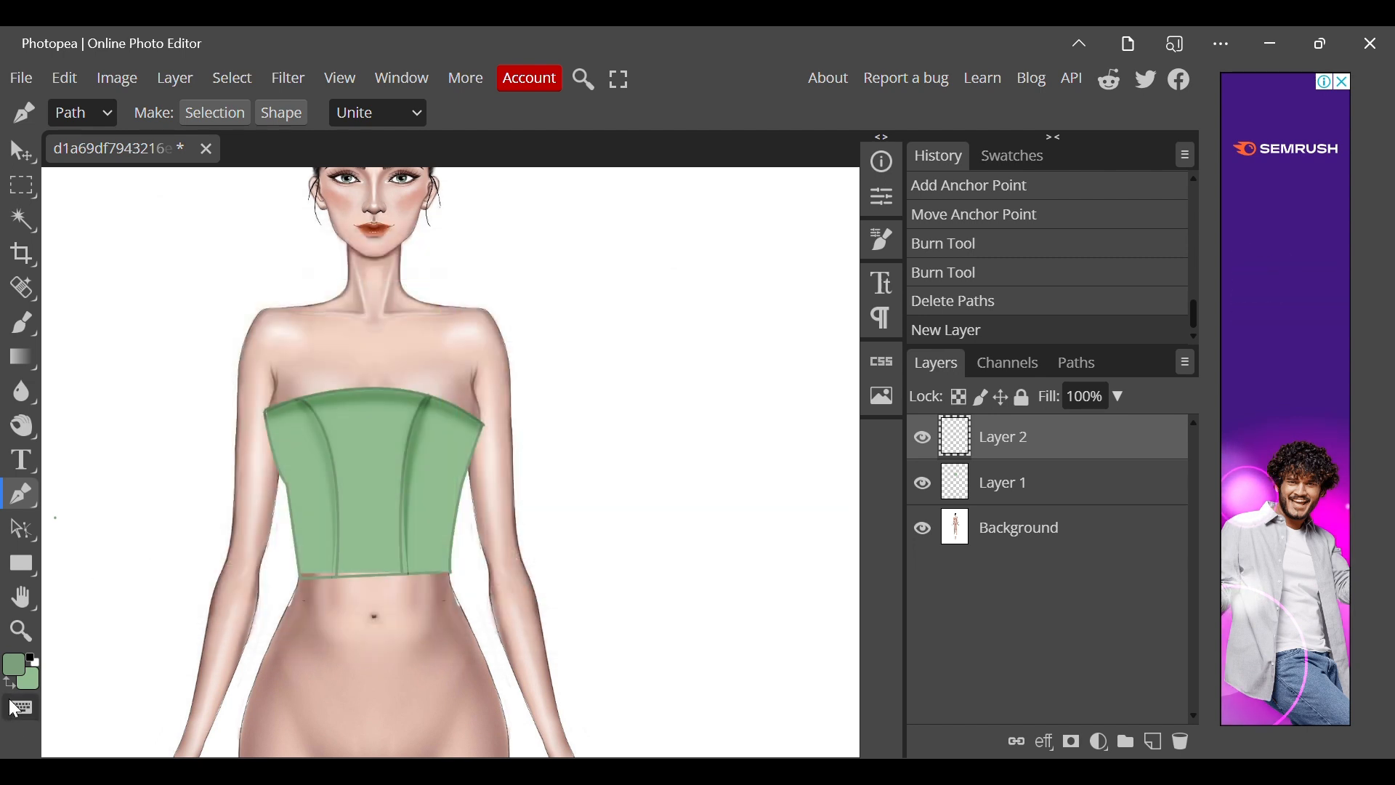
Start a puff-sleeve path at the top's right upper corner, curving over the shoulder and along the first rounded puff.
{"action": "left_click", "coordinate": [468, 413]}
{"action": "left_click_drag", "start_coordinate": [457, 309], "coordinate": [538, 262]}
{"action": "left_click", "coordinate": [456, 308]}
{"action": "left_click", "coordinate": [494, 265]}
{"action": "left_click", "coordinate": [494, 265]}
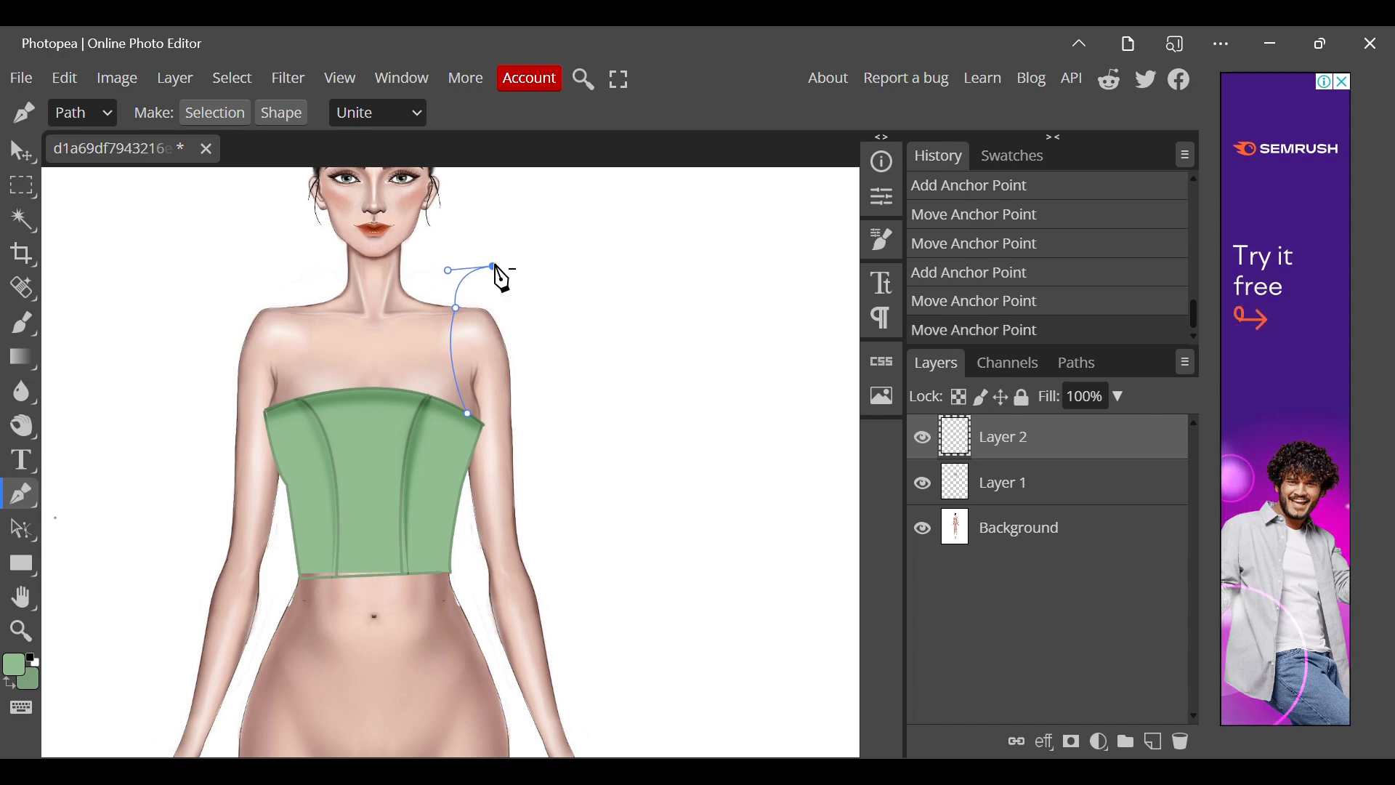
{"action": "left_click", "coordinate": [541, 293]}
{"action": "mouse_move", "coordinate": [548, 325]}
{"action": "left_mouse_down"}
{"action": "mouse_move", "coordinate": [564, 298]}
{"action": "mouse_move", "coordinate": [559, 343]}
{"action": "mouse_move", "coordinate": [551, 324]}
{"action": "left_mouse_up"}
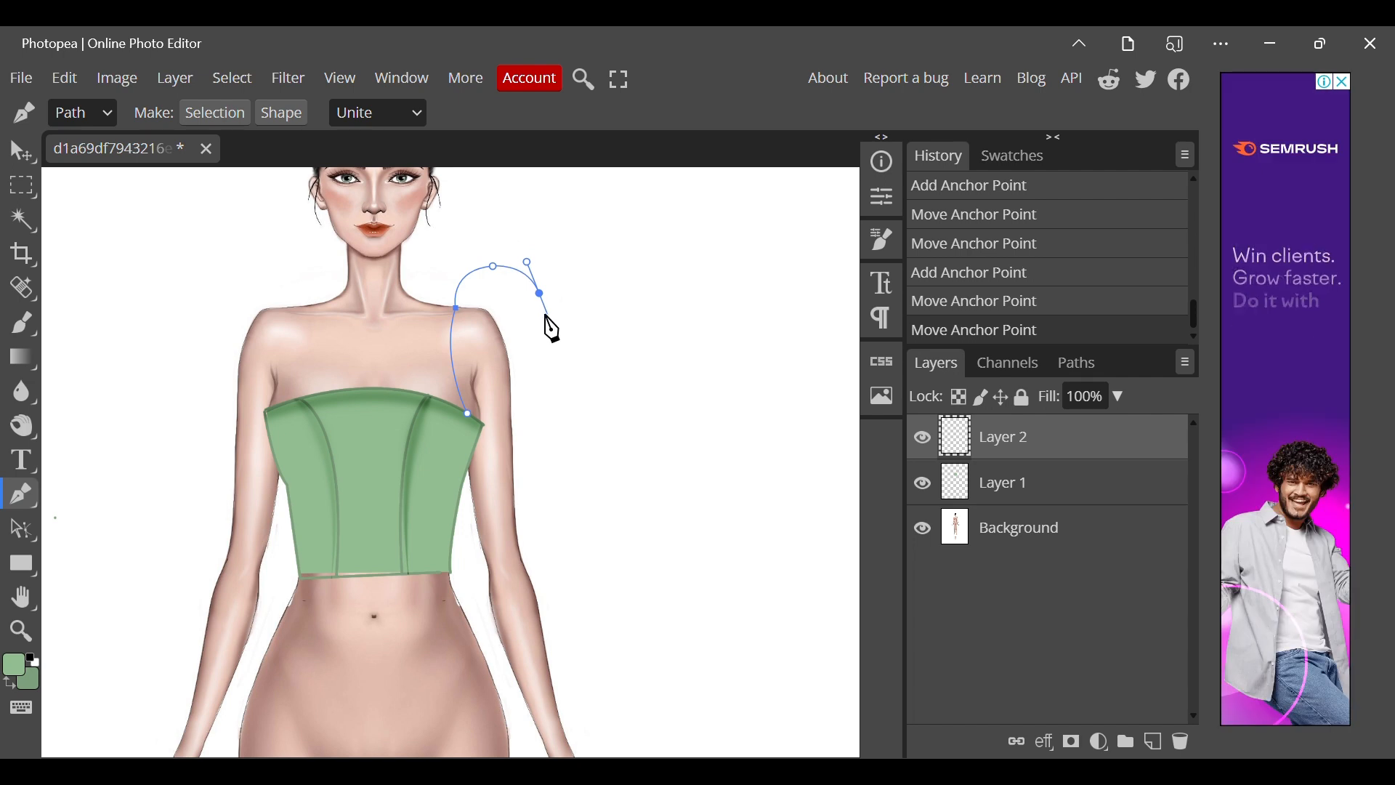
{"action": "left_click", "coordinate": [541, 294]}
Extend the sleeve path around the second, outer puff and curve it inward to the narrowing beside the upper arm.
{"action": "left_click", "coordinate": [572, 330]}
{"action": "left_click_drag", "start_coordinate": [567, 372], "coordinate": [566, 371]}
{"action": "left_click", "coordinate": [572, 330]}
{"action": "left_click", "coordinate": [538, 401]}
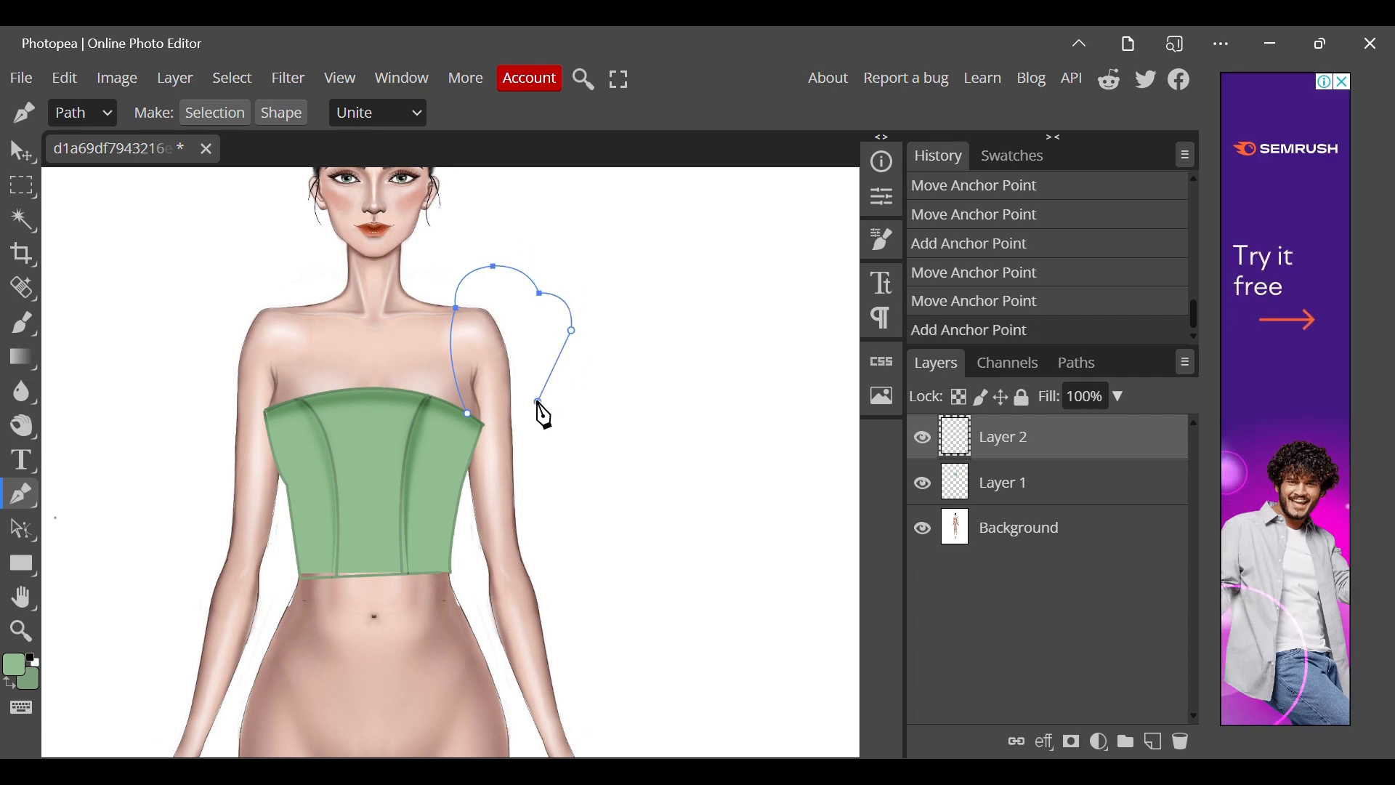
{"action": "left_click_drag", "start_coordinate": [491, 461], "coordinate": [493, 439]}
{"action": "left_click", "coordinate": [539, 402]}
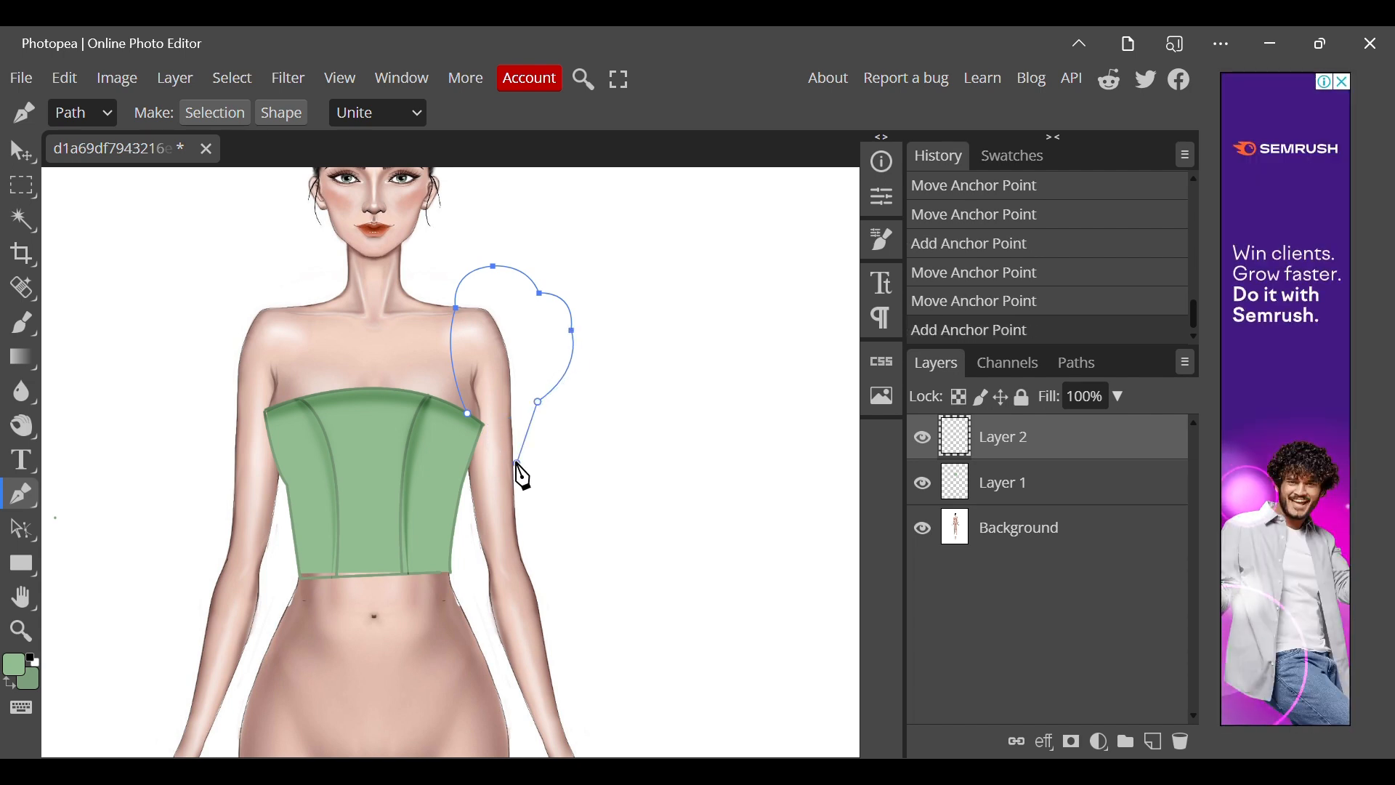
Continue the sleeve path down the arm, across the cuff and back up to close it at its starting point.
{"action": "left_click_drag", "start_coordinate": [523, 499], "coordinate": [518, 501]}
{"action": "left_click", "coordinate": [516, 465]}
{"action": "left_click", "coordinate": [515, 489]}
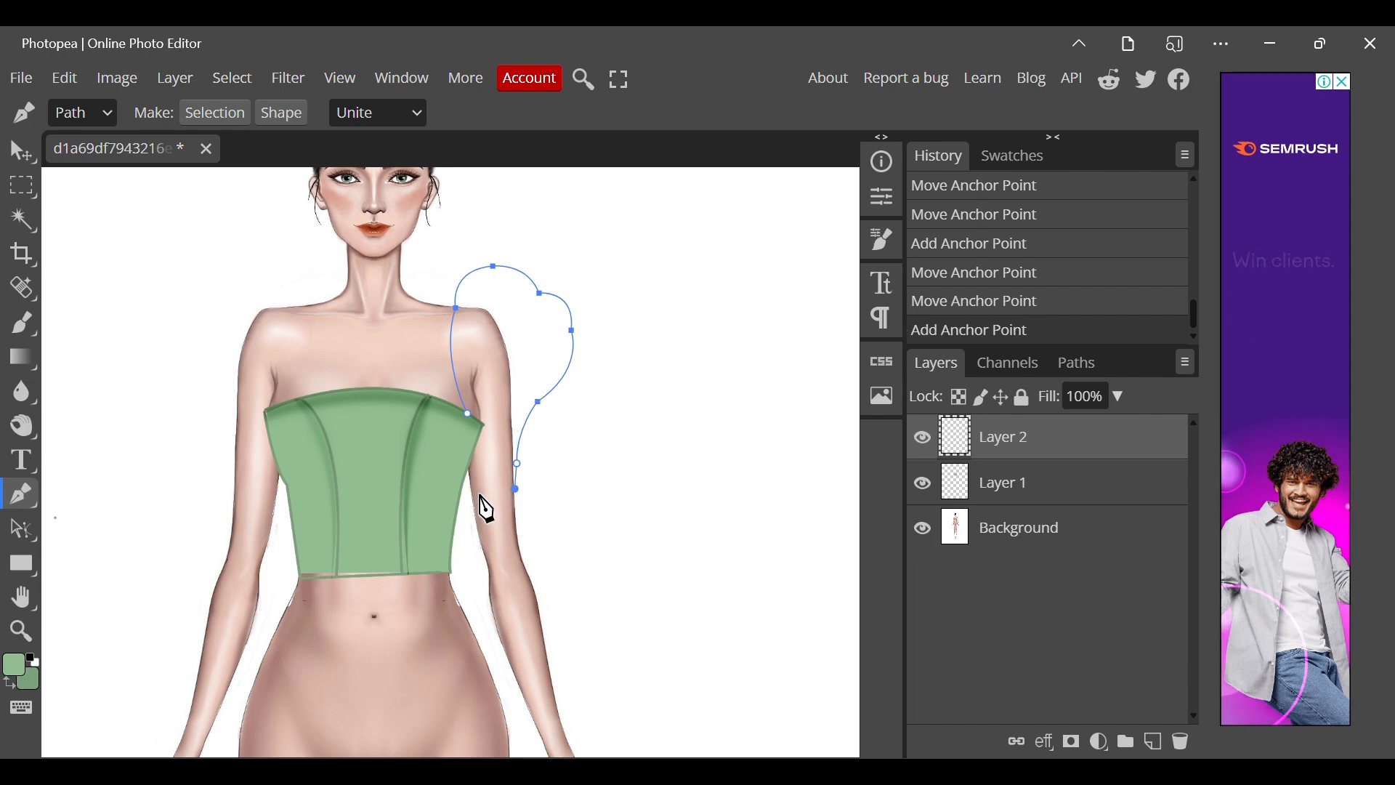
{"action": "left_click", "coordinate": [473, 501]}
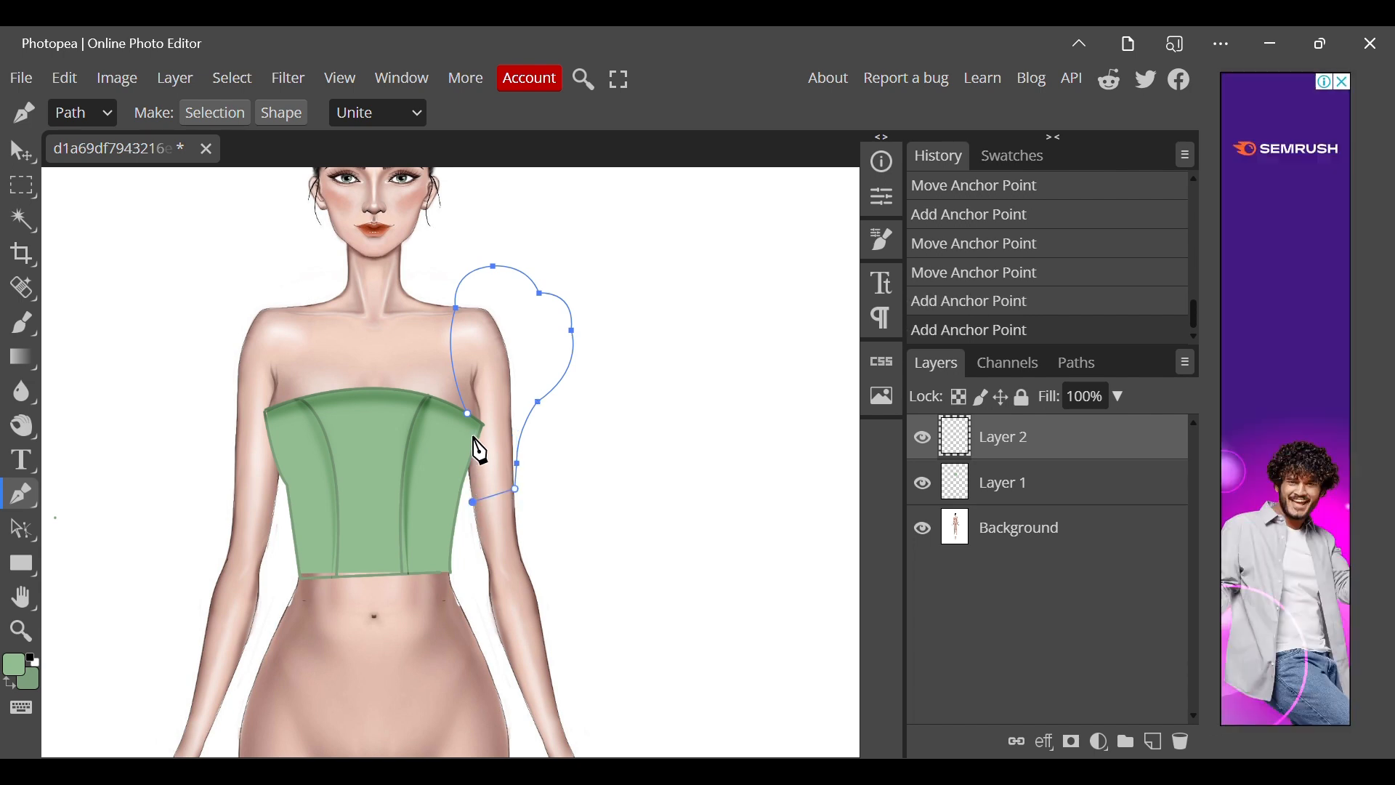
{"action": "left_click", "coordinate": [467, 445]}
{"action": "left_click", "coordinate": [468, 415]}
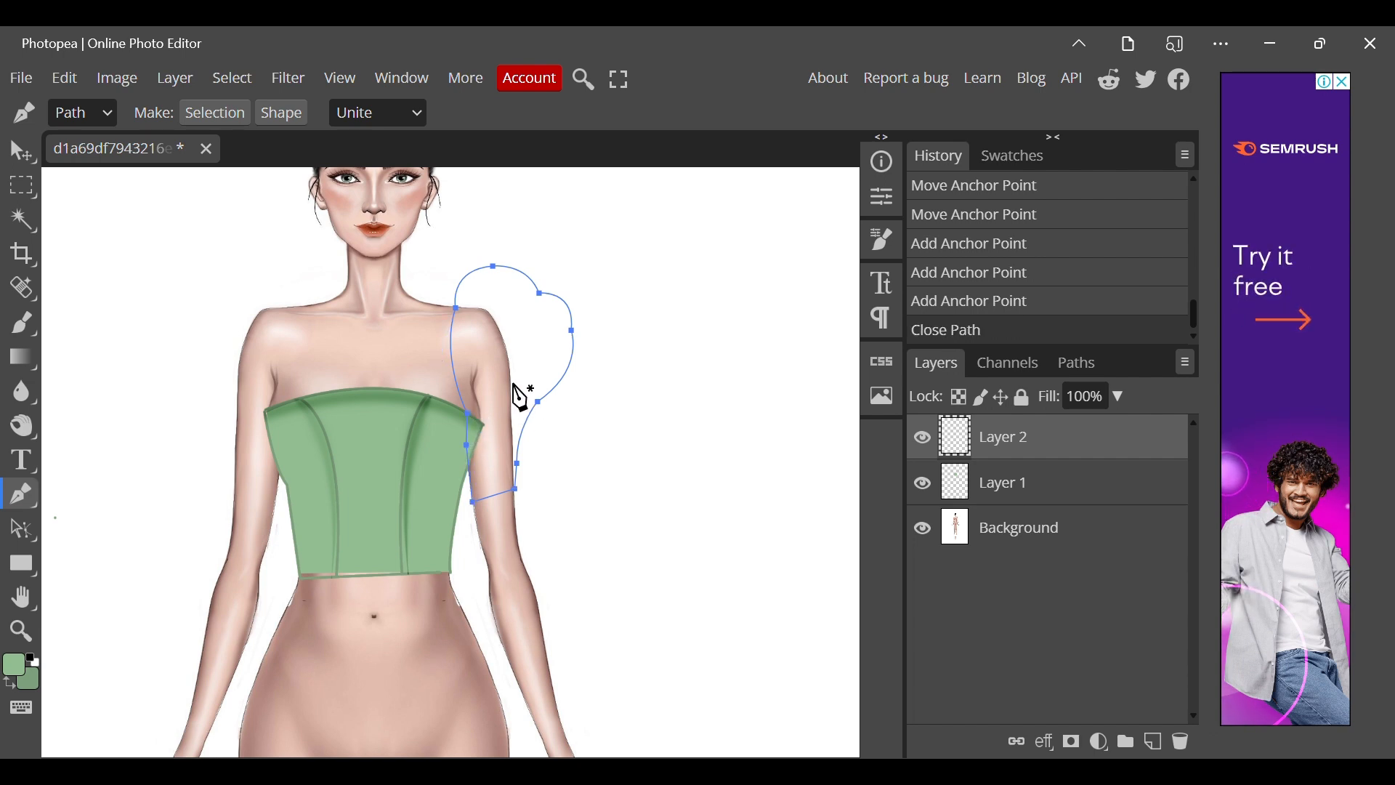
{"action": "right_click", "coordinate": [514, 378]}
{"action": "left_click", "coordinate": [557, 531]}
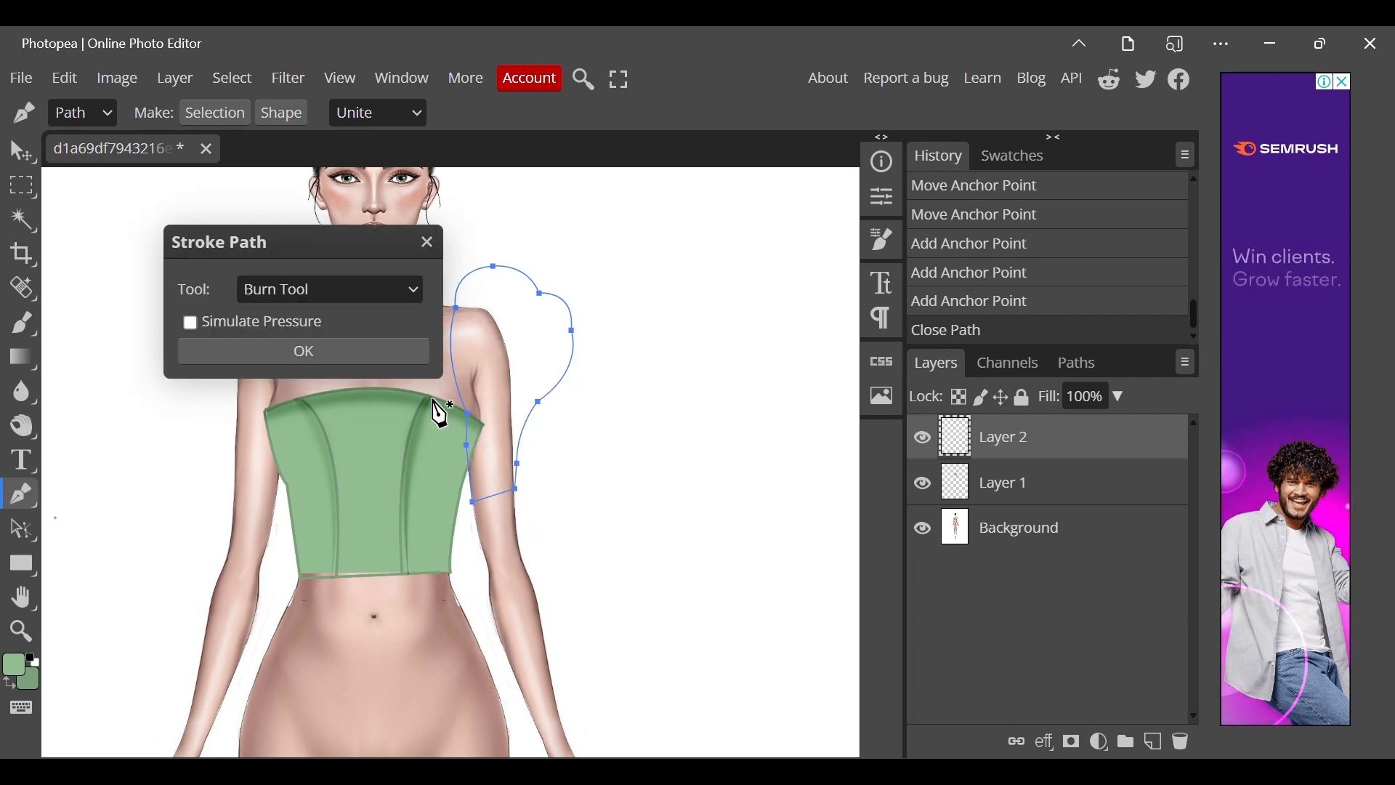
{"action": "left_click", "coordinate": [429, 240]}
Fill the closed sleeve path with the light green and remove the path.
{"action": "right_click", "coordinate": [473, 441]}
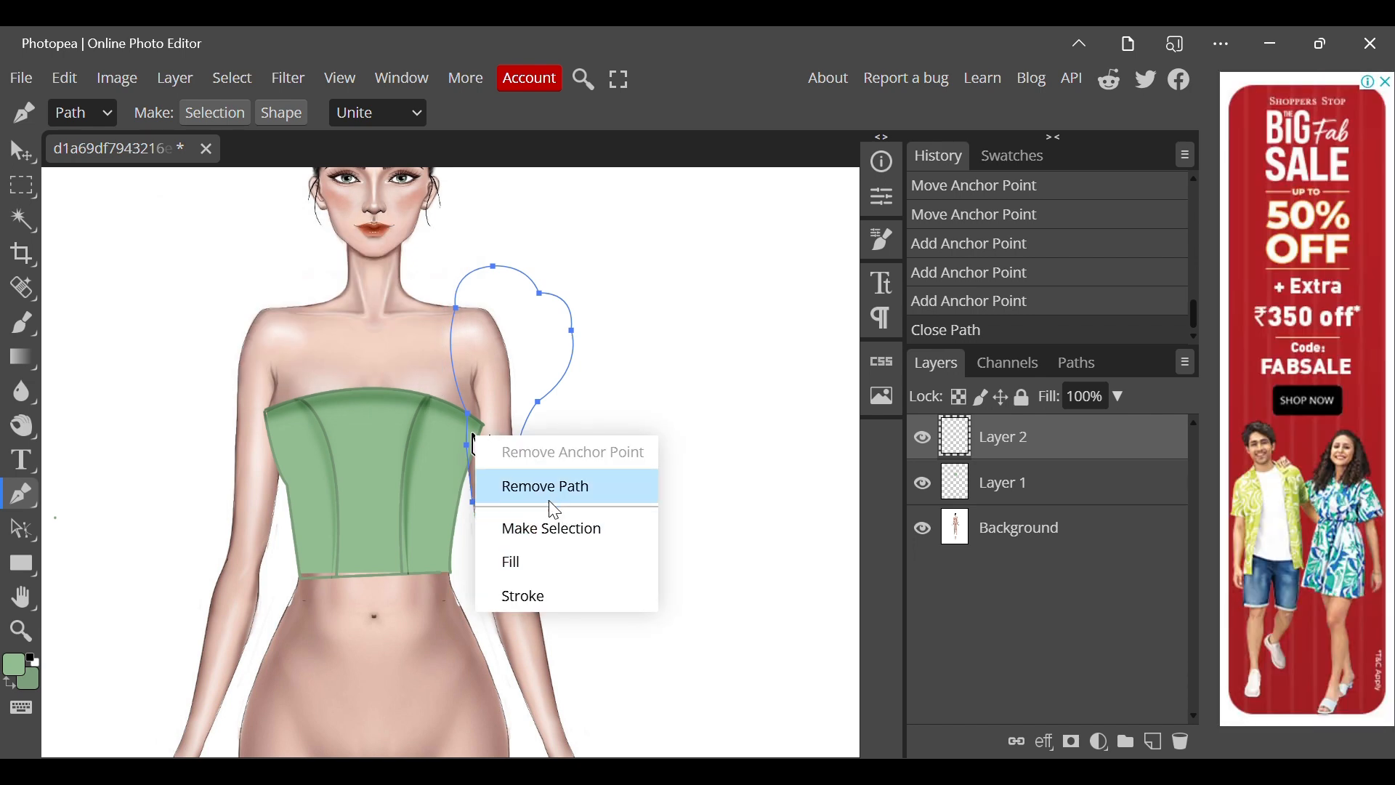
{"action": "left_click", "coordinate": [530, 559]}
{"action": "right_click", "coordinate": [597, 414]}
{"action": "left_click", "coordinate": [630, 458]}
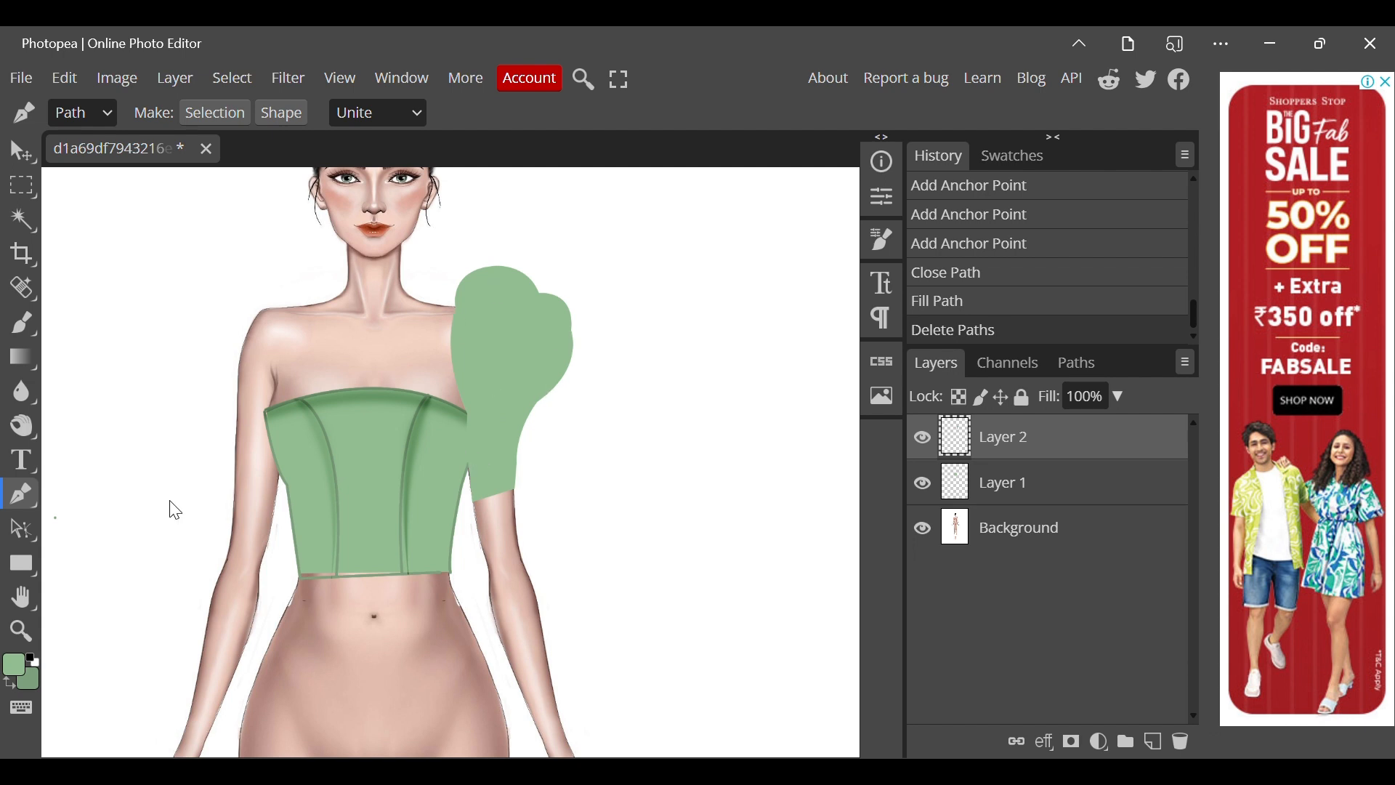
Begin an outline path on the green sleeve, running down its inner lower edge and curving across the cuff.
{"action": "left_click", "coordinate": [468, 469]}
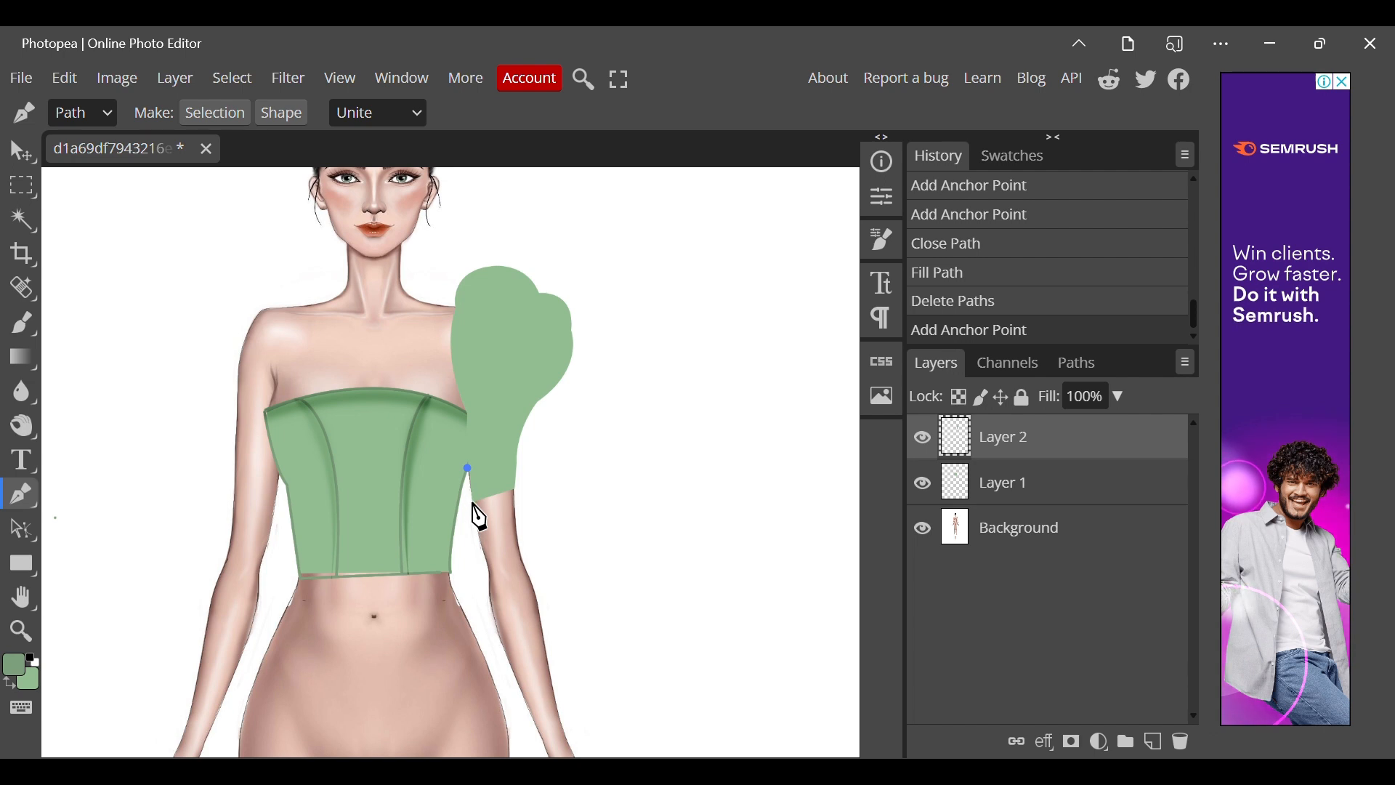
{"action": "left_click", "coordinate": [474, 503]}
{"action": "left_click", "coordinate": [516, 492]}
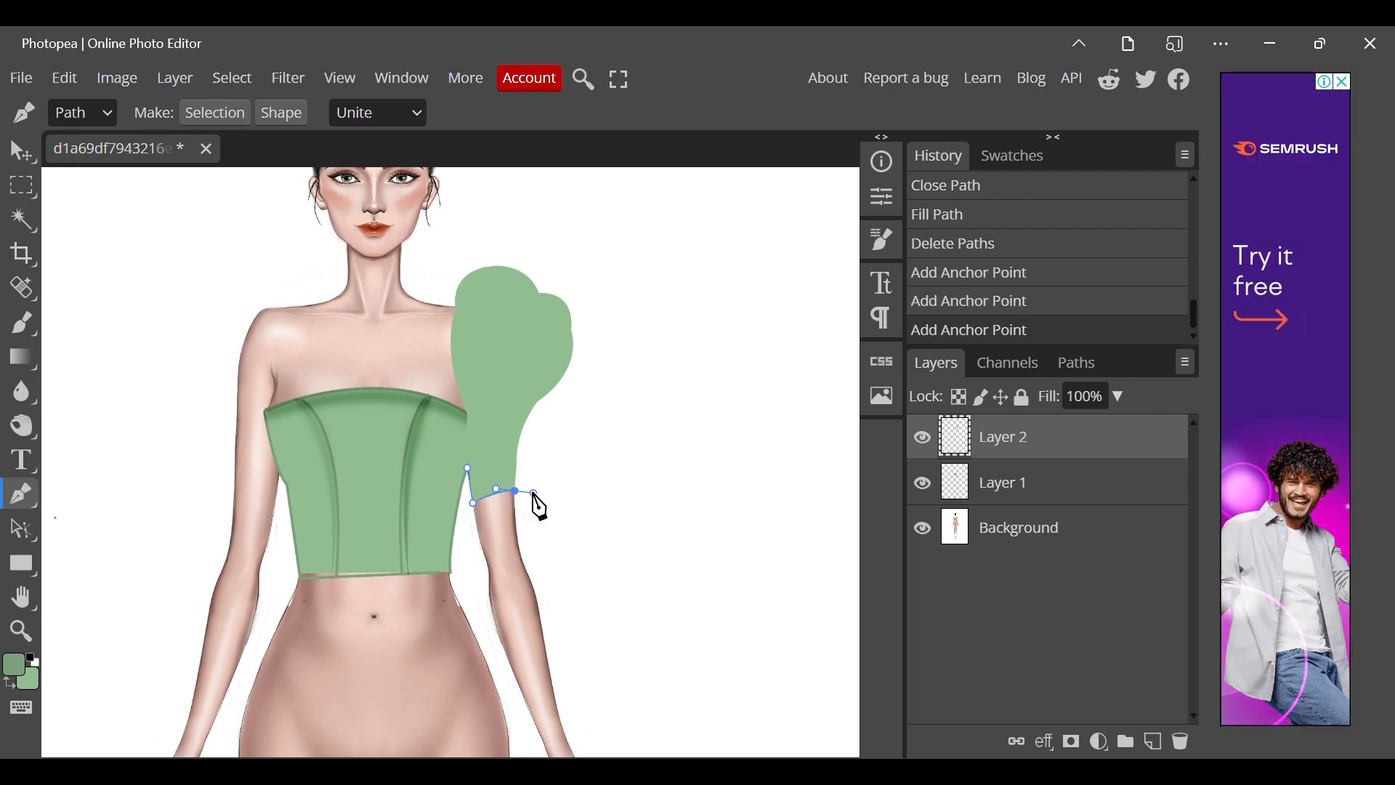
{"action": "left_click_drag", "start_coordinate": [533, 493], "coordinate": [532, 492]}
{"action": "left_click", "coordinate": [516, 492], "text": "alt"}
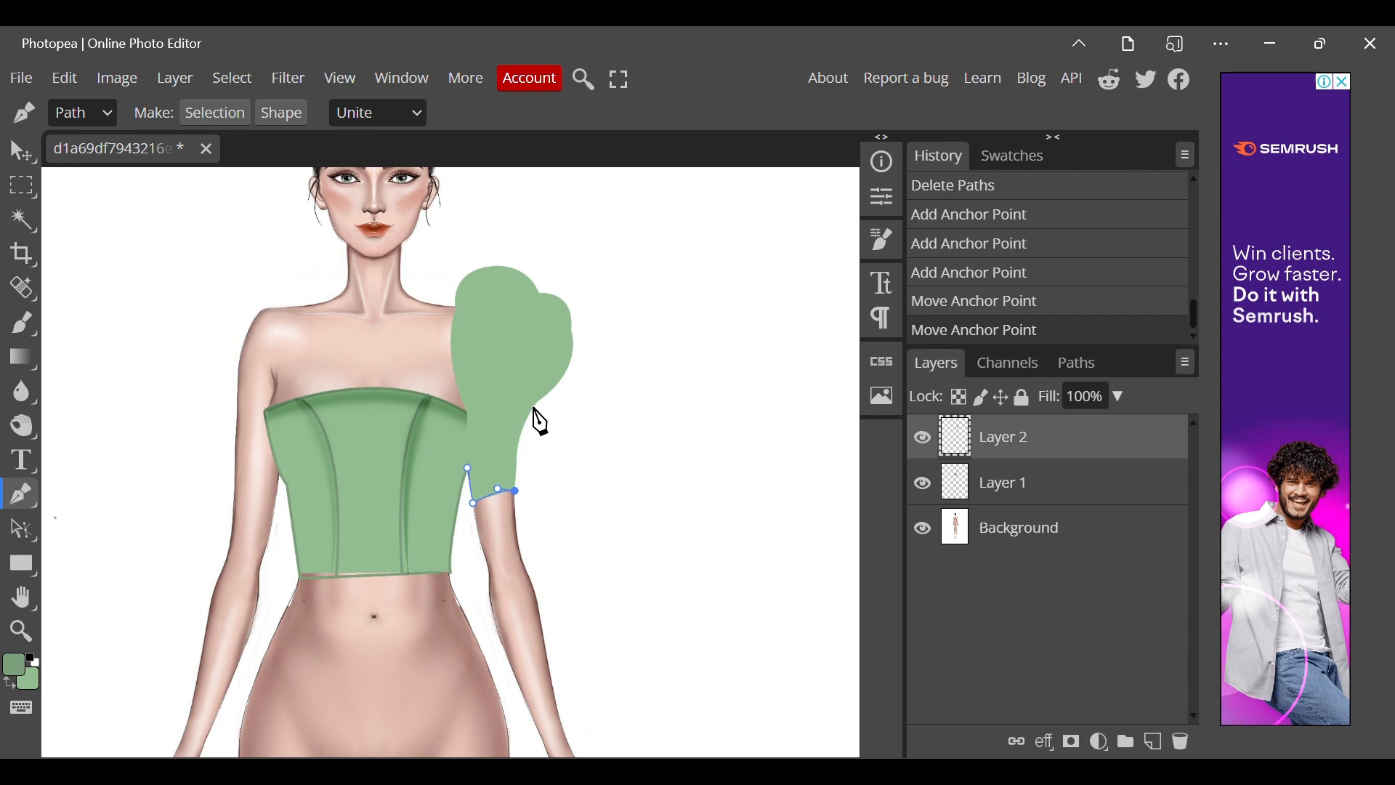
Continue the outline path up the sleeve's outer edge to the notch between the puffs, undoing the misplaced anchor point.
{"action": "left_click_drag", "start_coordinate": [536, 405], "coordinate": [566, 387]}
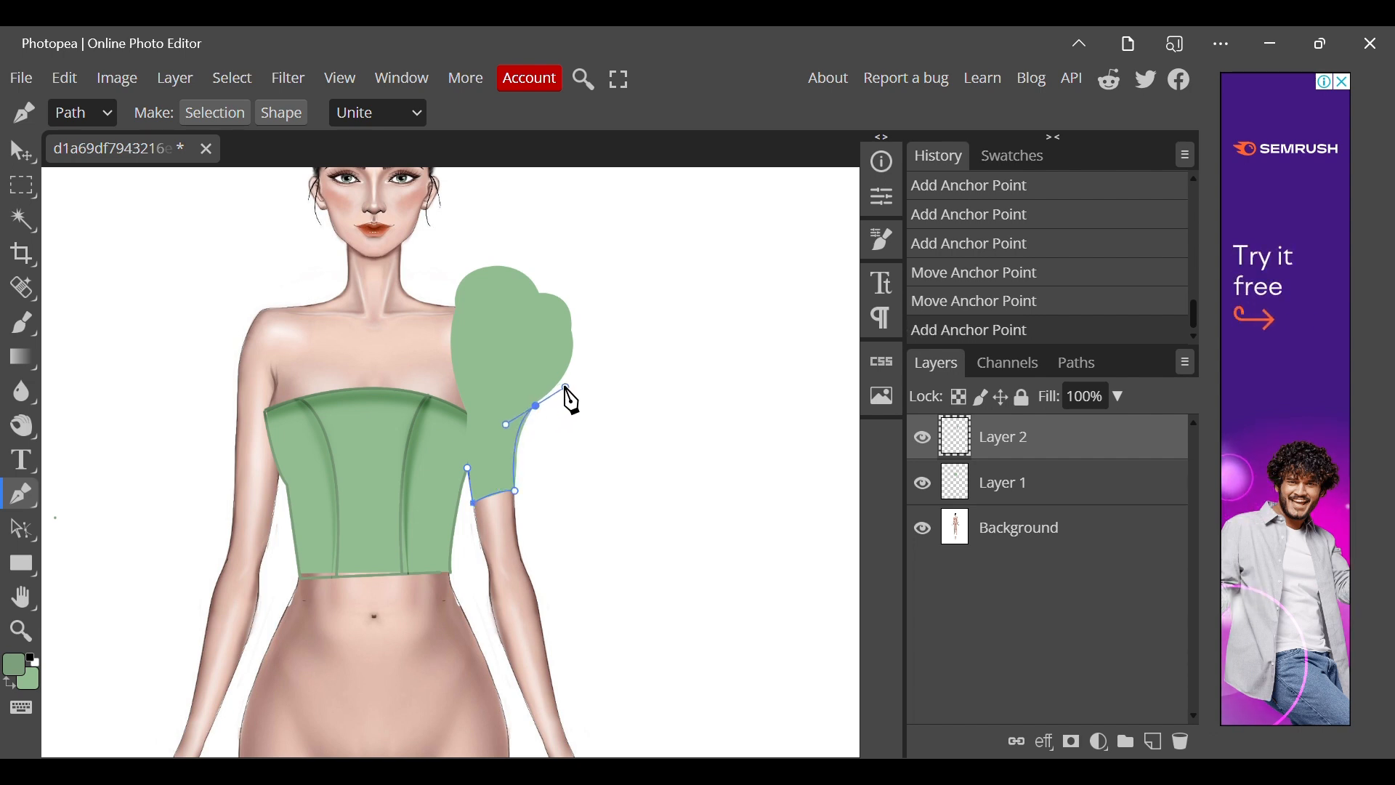
{"action": "left_click", "coordinate": [537, 405], "text": "alt"}
{"action": "left_click", "coordinate": [537, 405], "text": "alt"}
{"action": "left_click", "coordinate": [574, 336]}
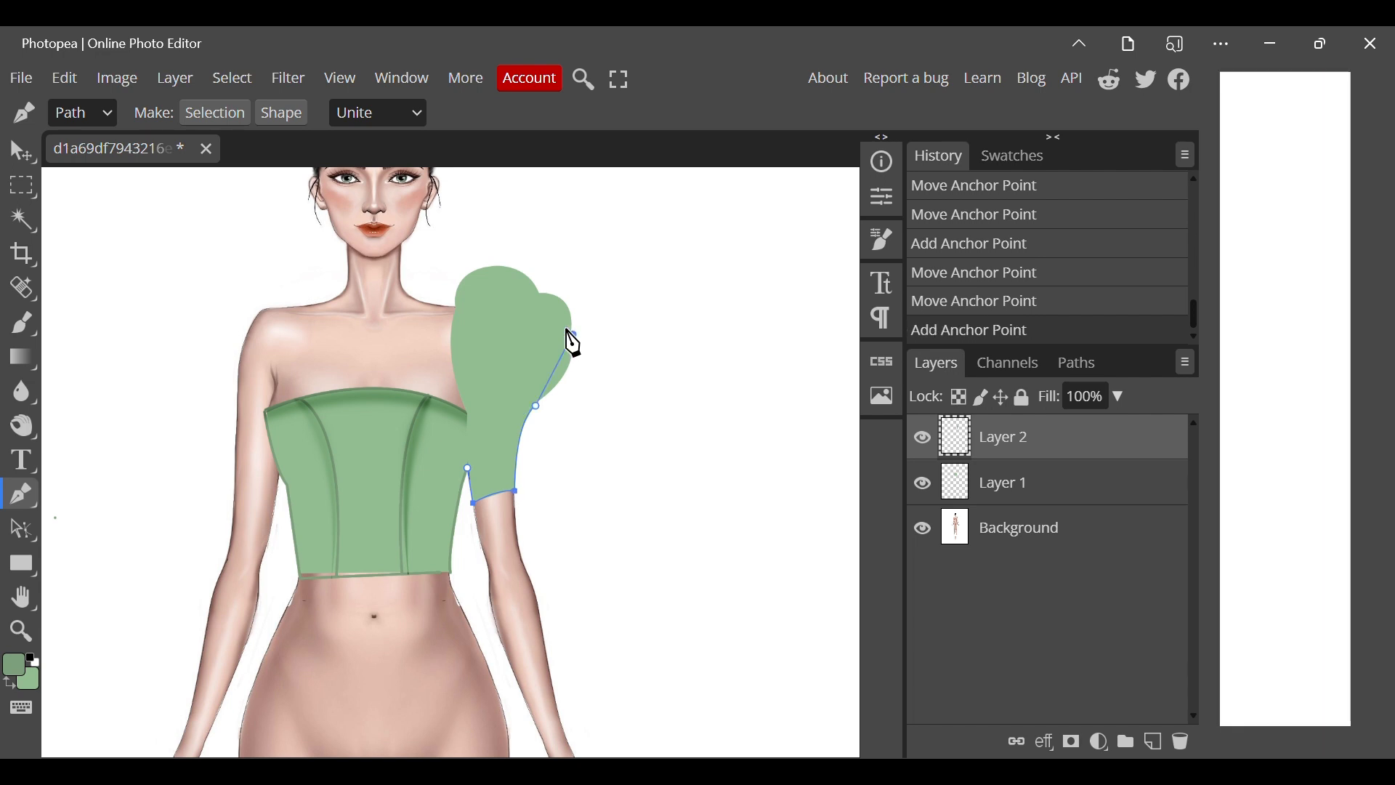
{"action": "left_click_drag", "start_coordinate": [555, 310], "coordinate": [431, 402]}
{"action": "left_click", "coordinate": [574, 336], "text": "alt"}
{"action": "left_click", "coordinate": [540, 295], "text": "alt"}
{"action": "left_click", "coordinate": [990, 311]}
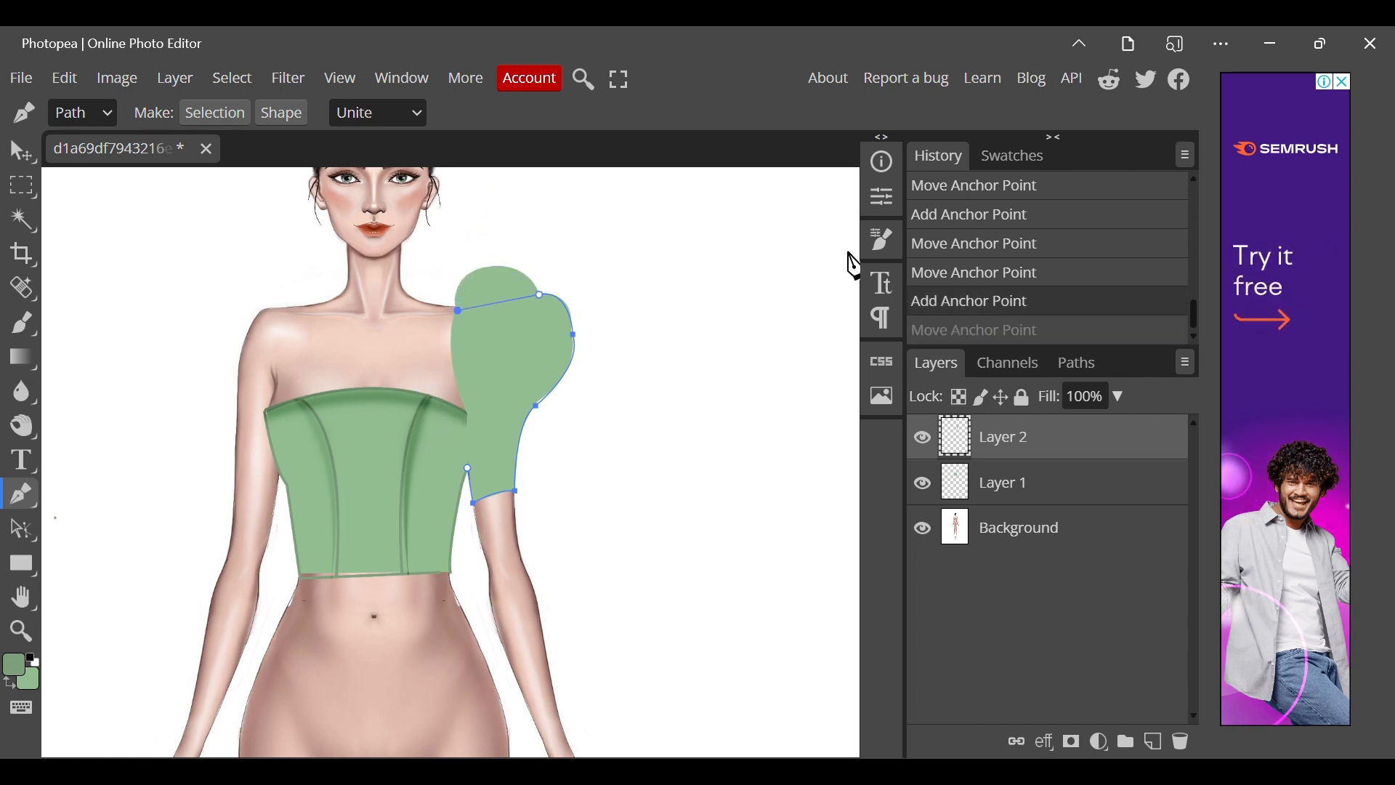
{"action": "left_click", "coordinate": [961, 280]}
Finish the outline path over the upper puff and down the sleeve's inner edge to the top's corner.
{"action": "left_click_drag", "start_coordinate": [490, 270], "coordinate": [453, 285]}
{"action": "left_click", "coordinate": [488, 271], "text": "alt"}
{"action": "left_click", "coordinate": [457, 305]}
{"action": "left_click", "coordinate": [457, 357]}
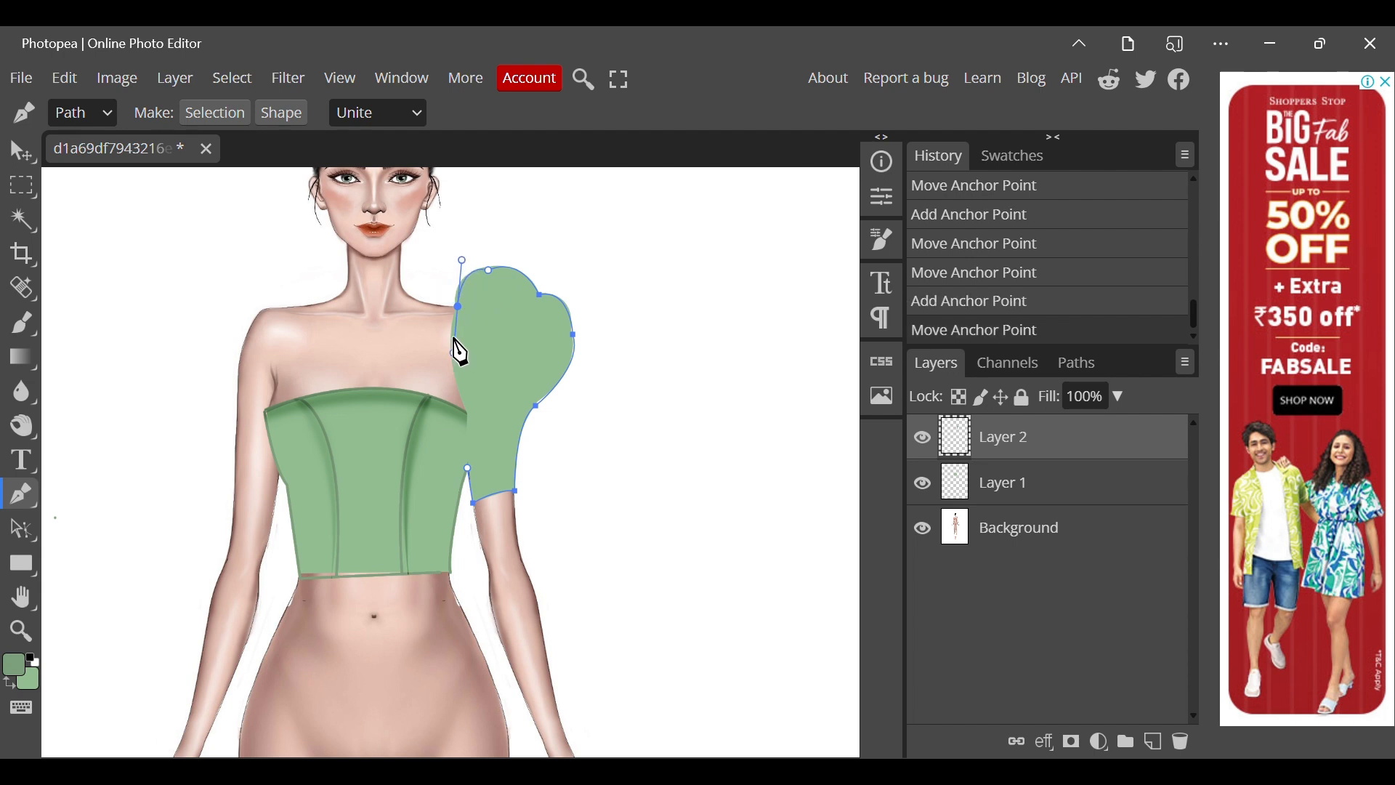
{"action": "left_click", "coordinate": [459, 308]}
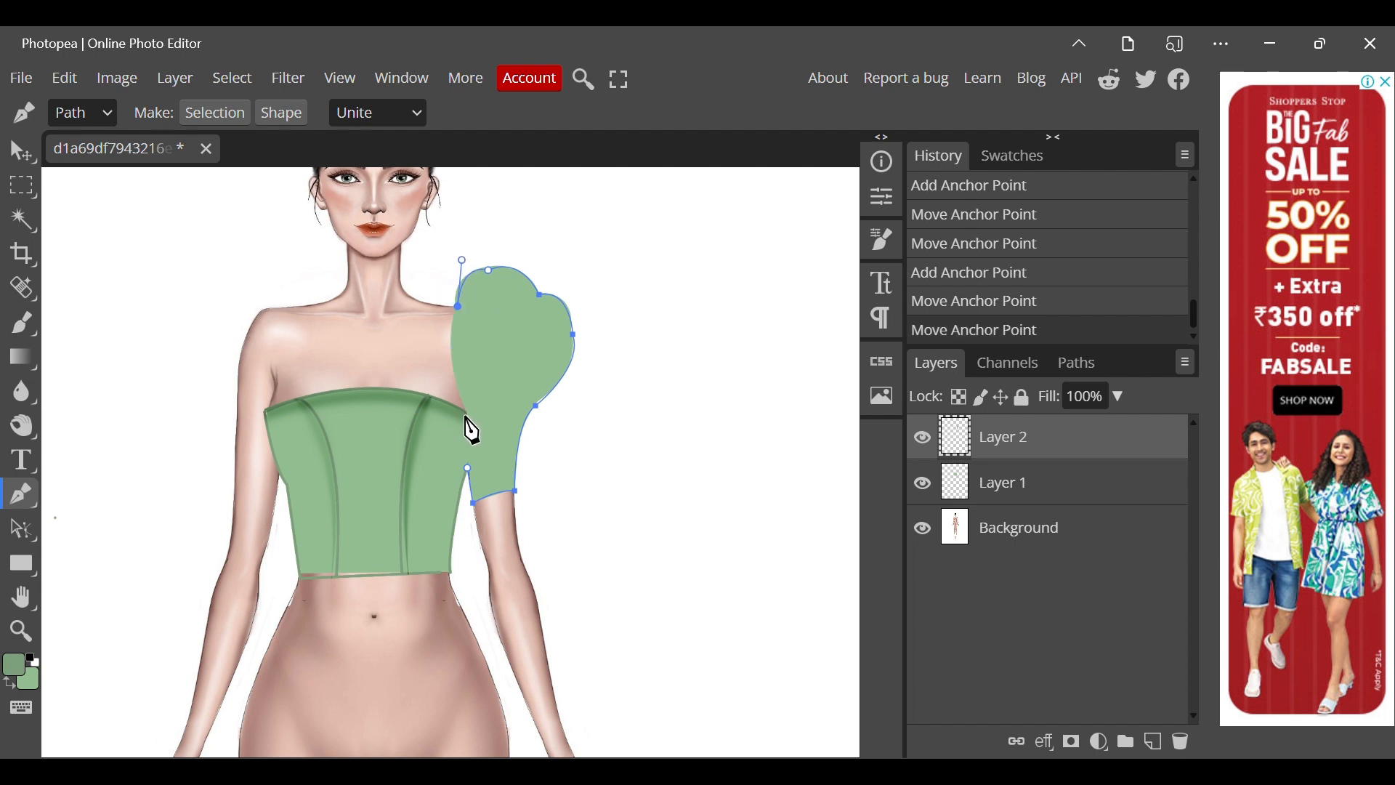
{"action": "left_click", "coordinate": [469, 414]}
{"action": "left_click_drag", "start_coordinate": [495, 443], "coordinate": [491, 472]}
Stroke the sleeve outline path with the Brush Tool, without simulated pressure, and remove the path.
{"action": "right_click", "coordinate": [434, 444]}
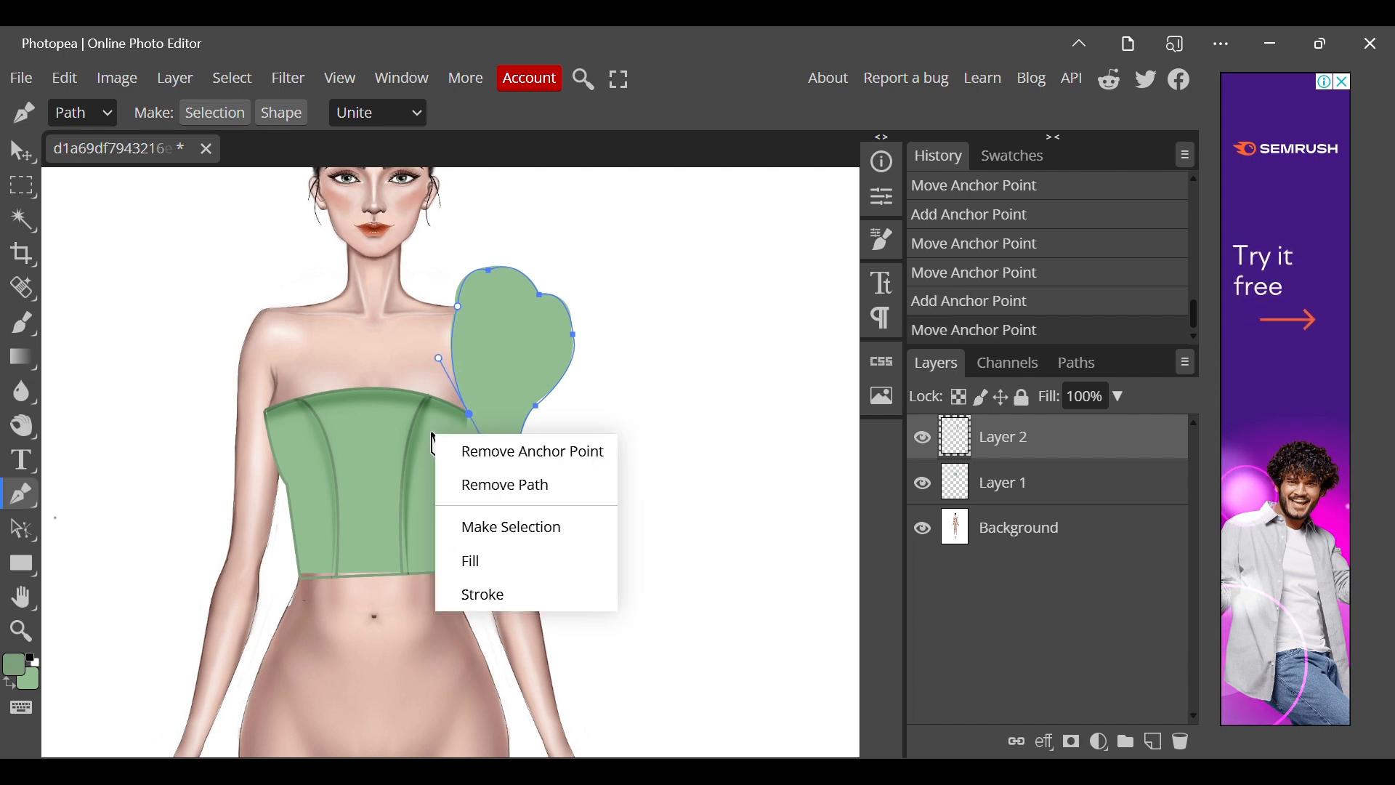
{"action": "left_click", "coordinate": [513, 590]}
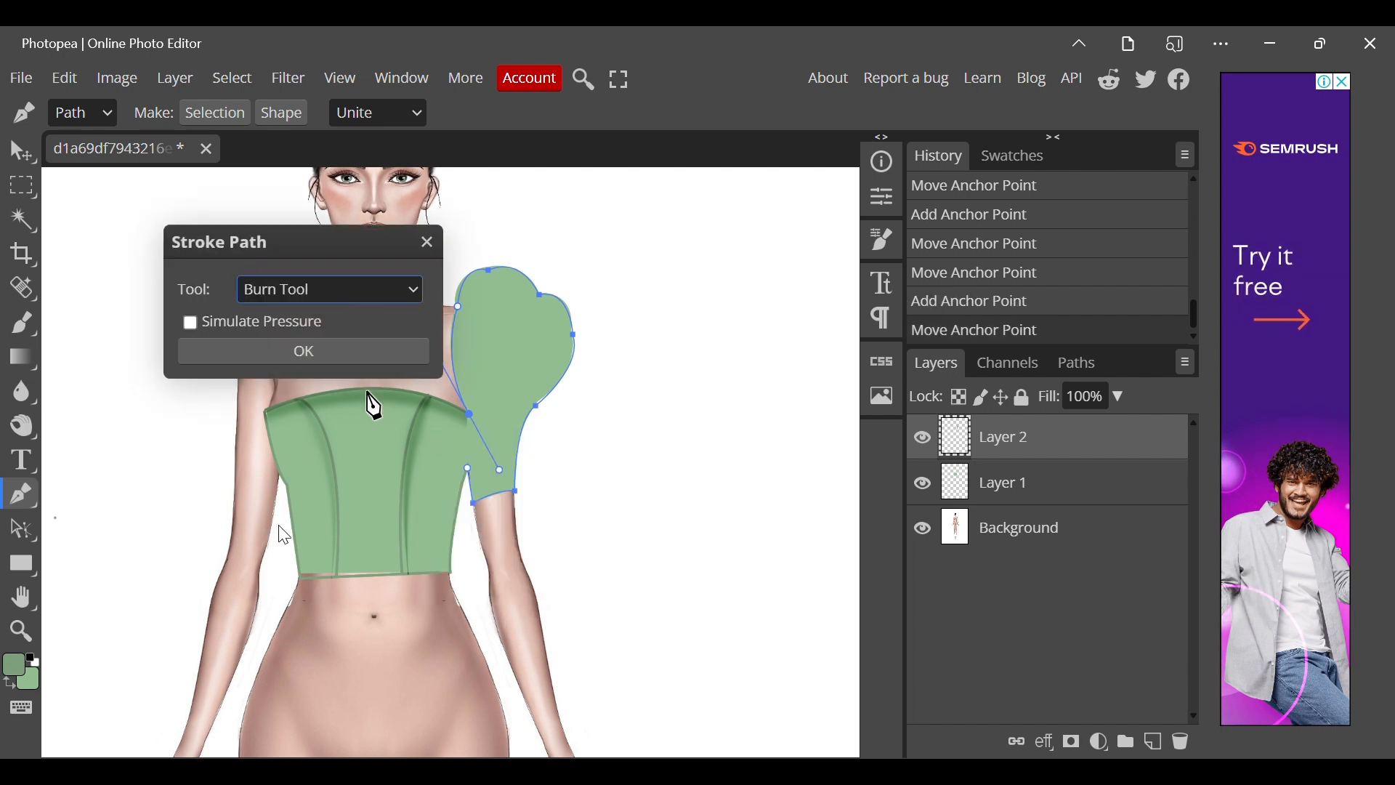
{"action": "key", "text": "b"}
{"action": "left_click", "coordinate": [303, 349]}
{"action": "right_click", "coordinate": [306, 346]}
{"action": "left_click", "coordinate": [339, 389]}
Shade the puff sleeve's edges and paint diagonal fold shadows across the puff with the Burn Tool.
{"action": "scroll", "coordinate": [303, 352], "scroll_direction": "down", "scroll_amount": 2}
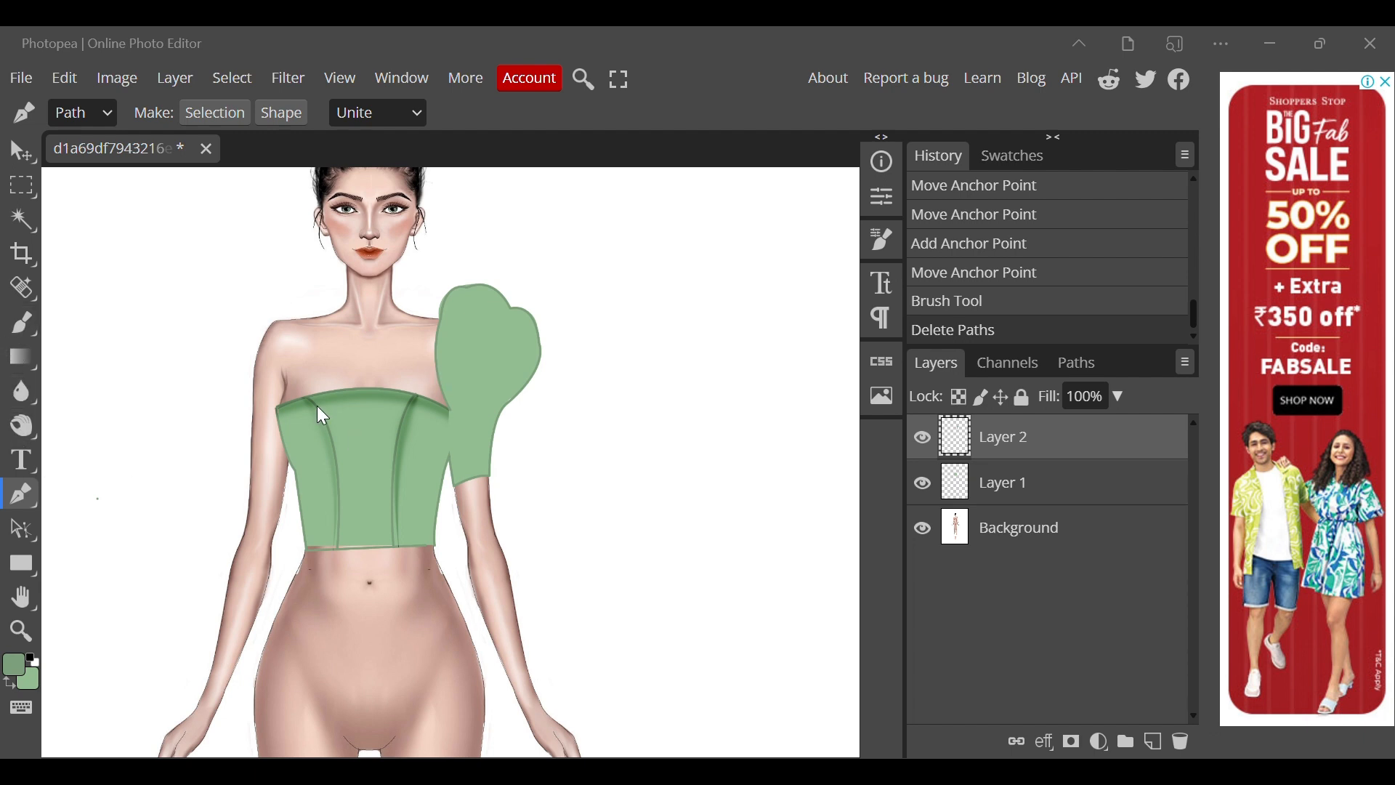
{"action": "left_click", "coordinate": [22, 425]}
{"action": "left_click", "coordinate": [101, 458]}
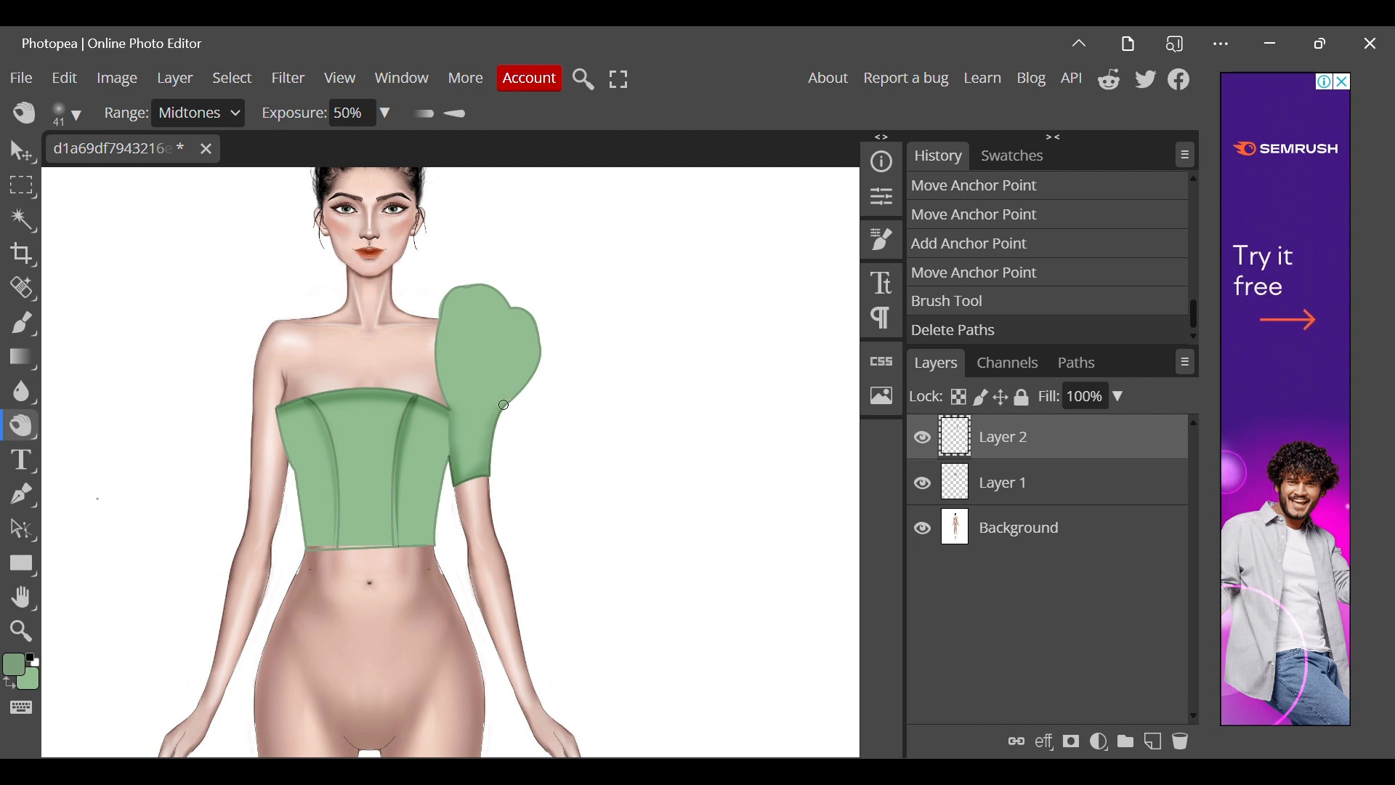
{"action": "left_click_drag", "start_coordinate": [509, 304], "coordinate": [477, 203]}
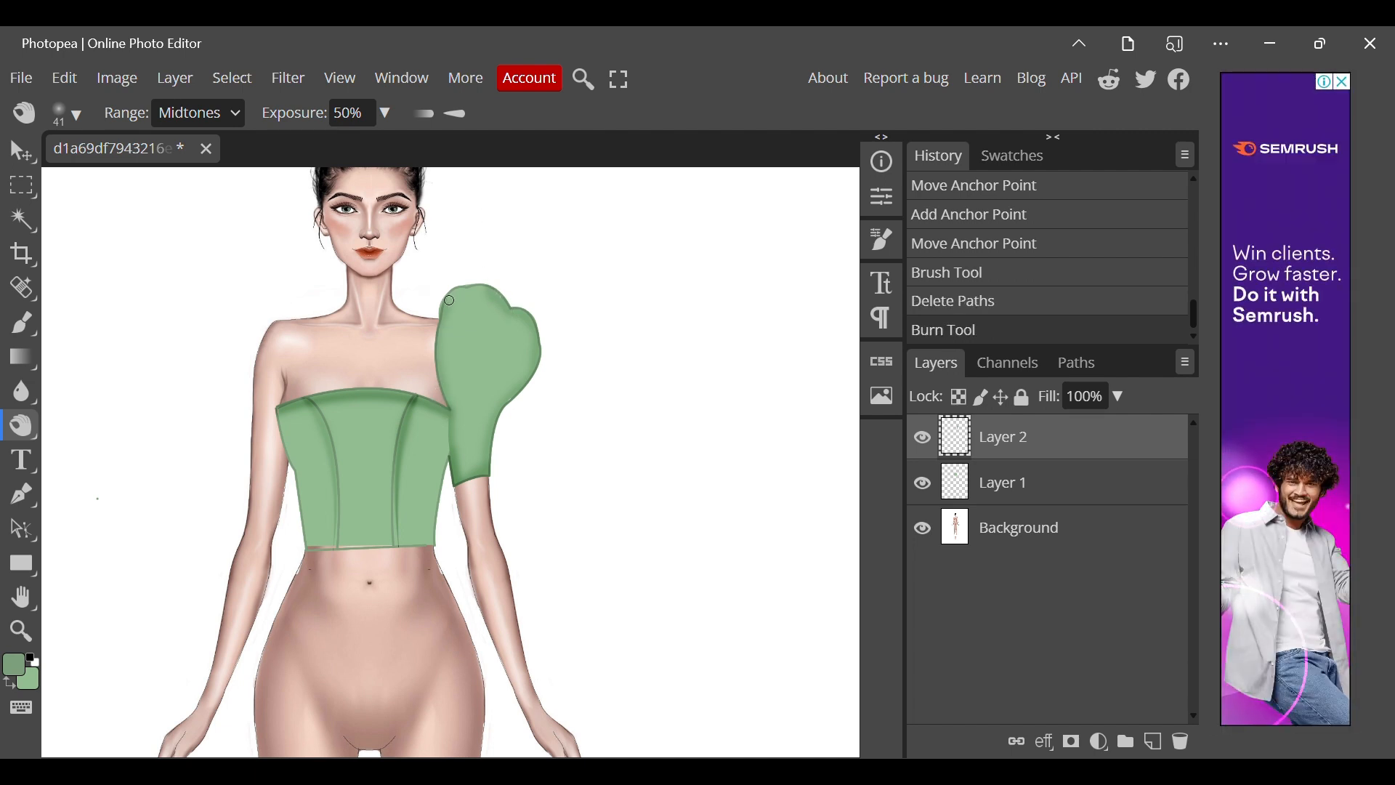
{"action": "left_click_drag", "start_coordinate": [493, 288], "coordinate": [443, 311]}
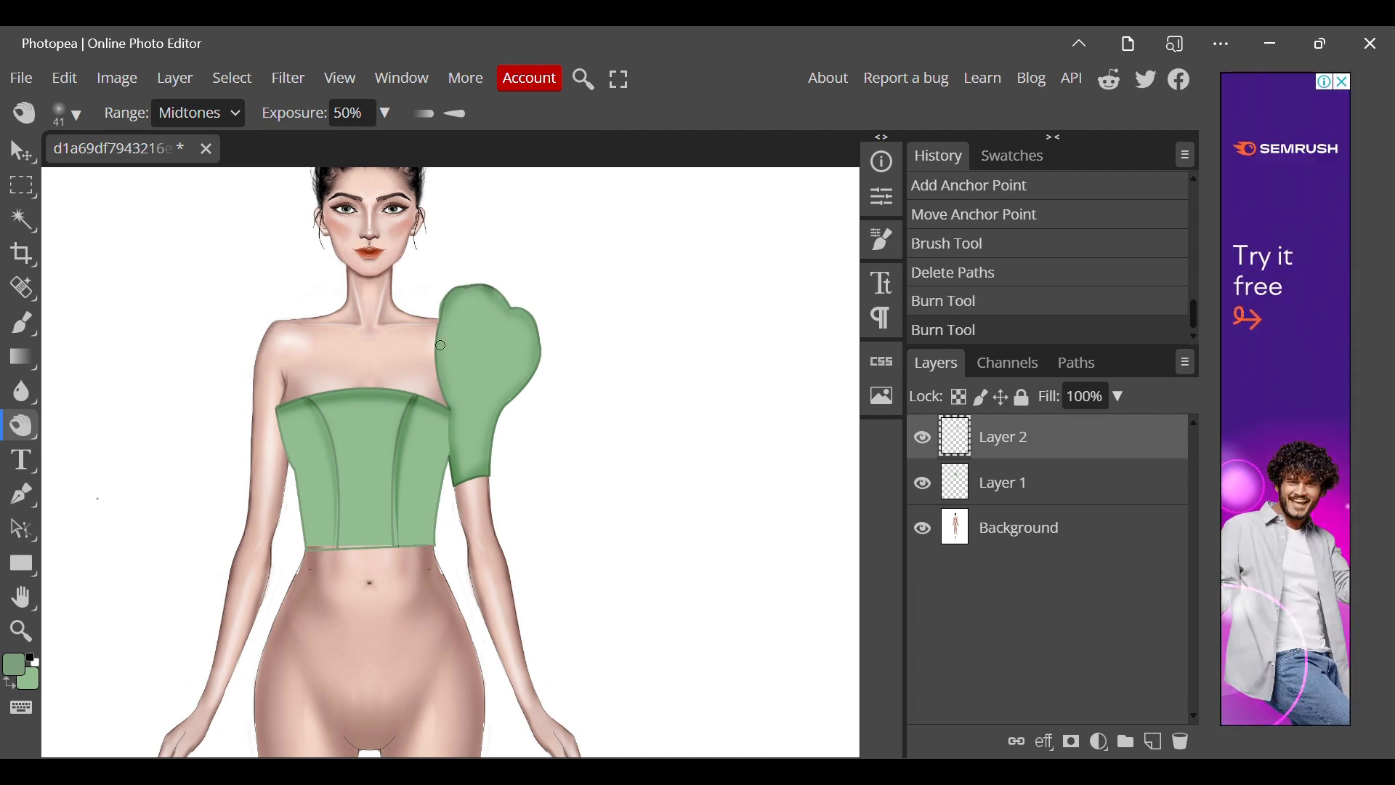
{"action": "mouse_move", "coordinate": [467, 314]}
{"action": "left_mouse_down"}
{"action": "mouse_move", "coordinate": [427, 353]}
{"action": "mouse_move", "coordinate": [433, 368]}
{"action": "mouse_move", "coordinate": [500, 332]}
{"action": "mouse_move", "coordinate": [420, 367]}
{"action": "left_mouse_up"}
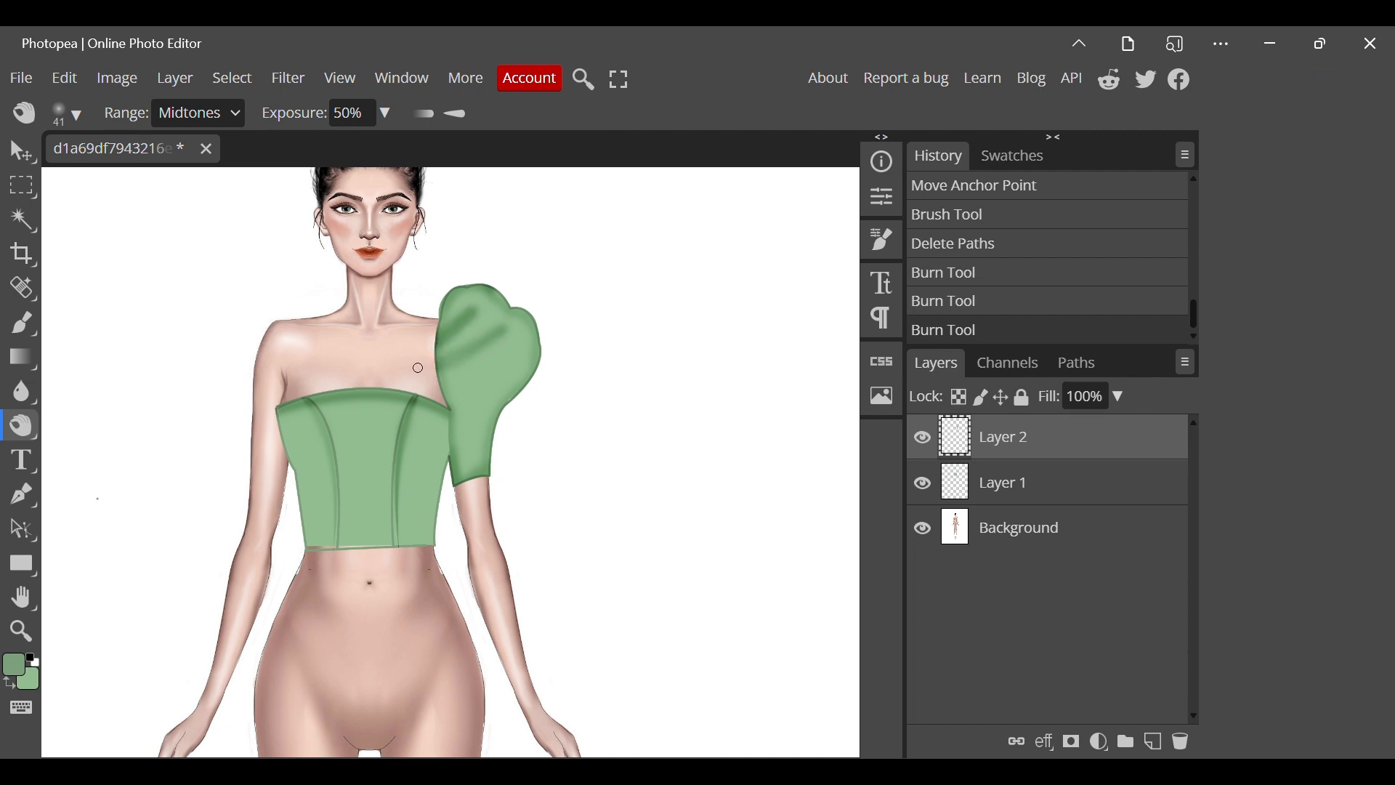
{"action": "left_click_drag", "start_coordinate": [491, 330], "coordinate": [424, 368]}
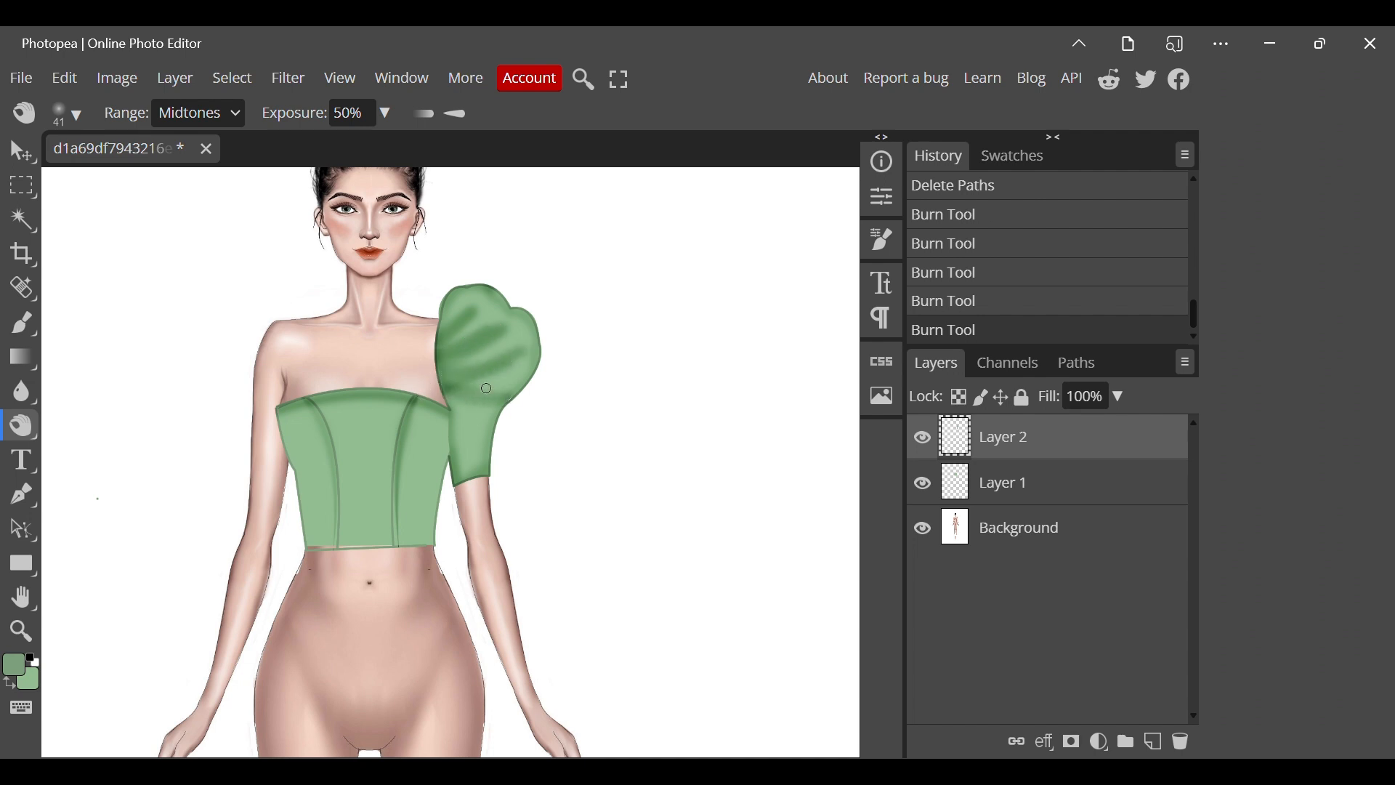
Highlight the puff sleeve between its fold shadows with the Dodge Tool, using a soft round 32 px brush with 0% hardness.
{"action": "right_click", "coordinate": [22, 425]}
{"action": "left_click", "coordinate": [138, 431]}
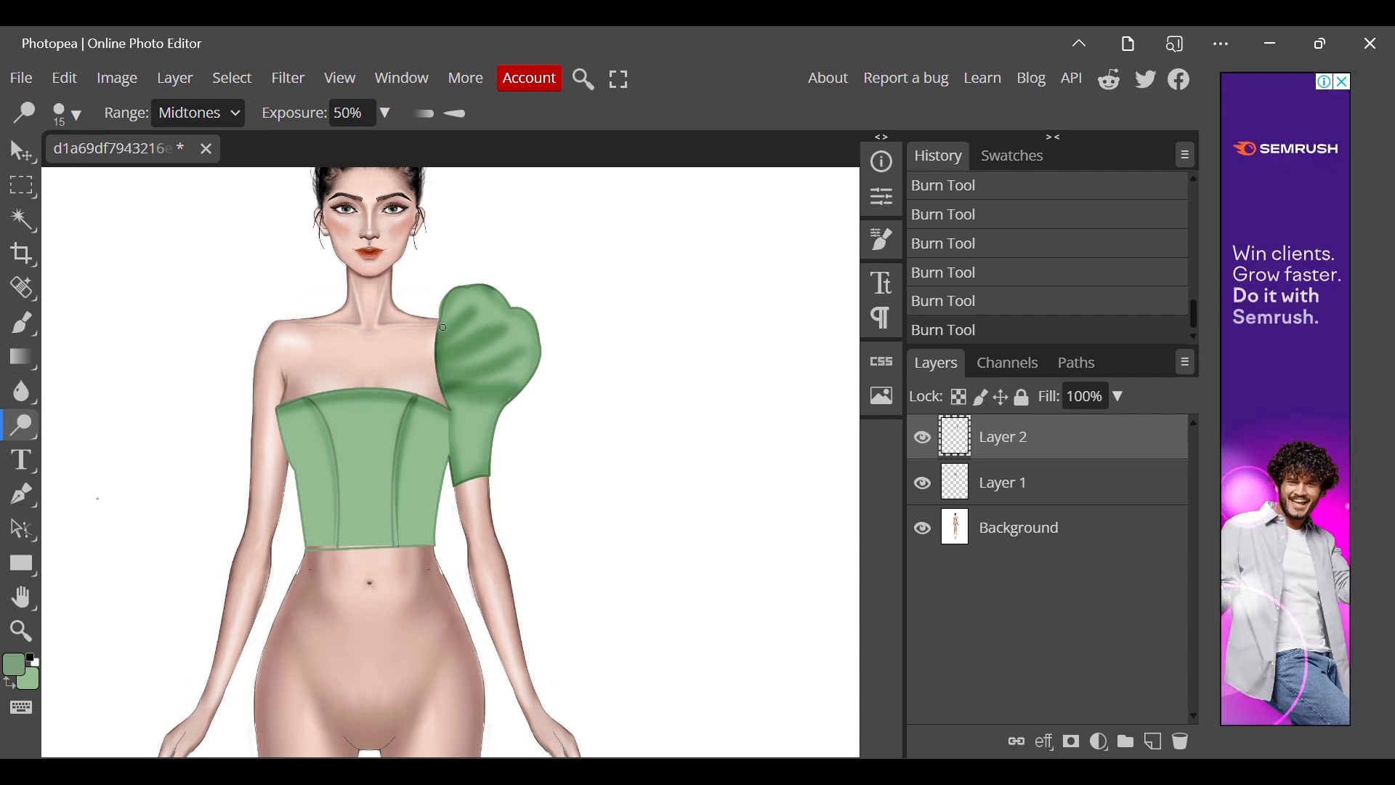
{"action": "left_click", "coordinate": [474, 302]}
{"action": "key", "text": "ctrl+z"}
{"action": "left_click", "coordinate": [69, 114]}
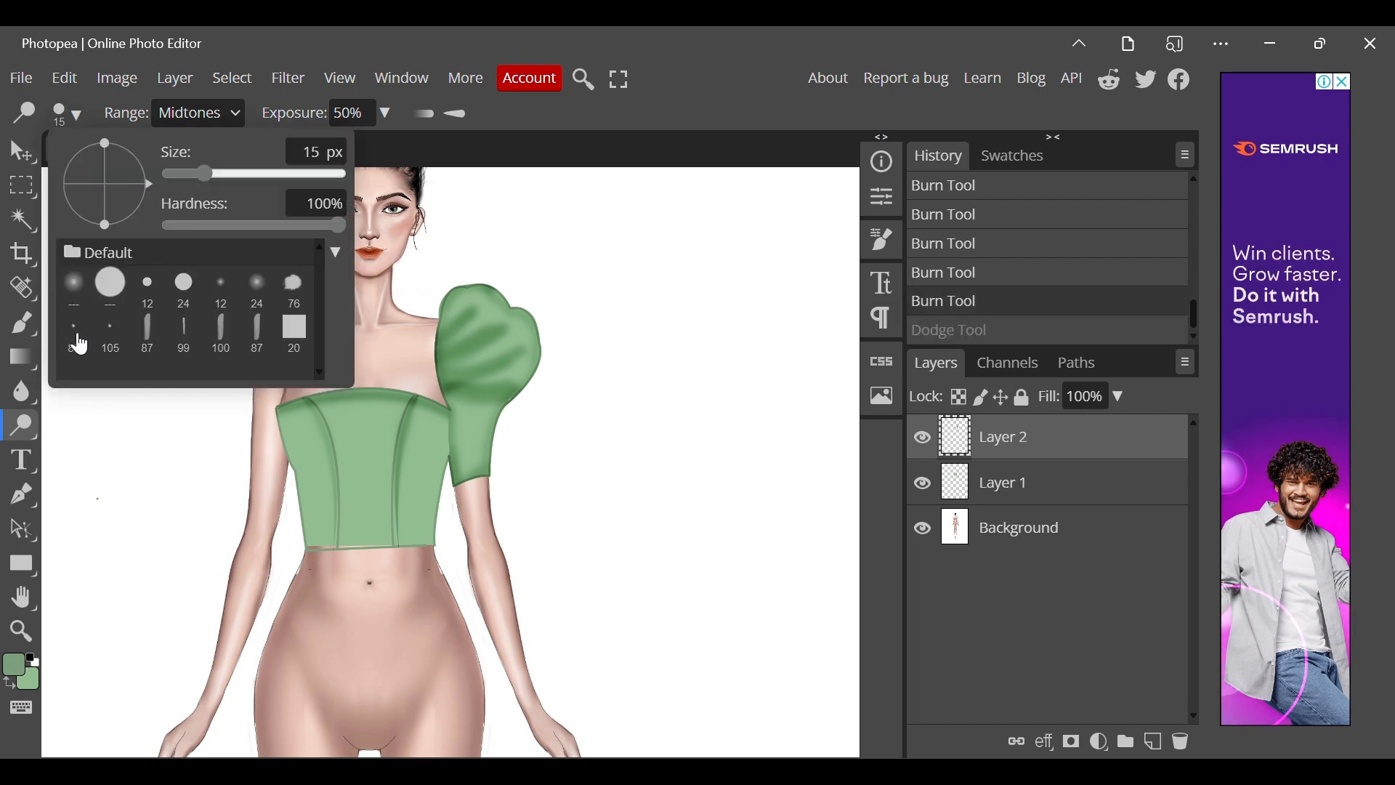
{"action": "left_click", "coordinate": [74, 286]}
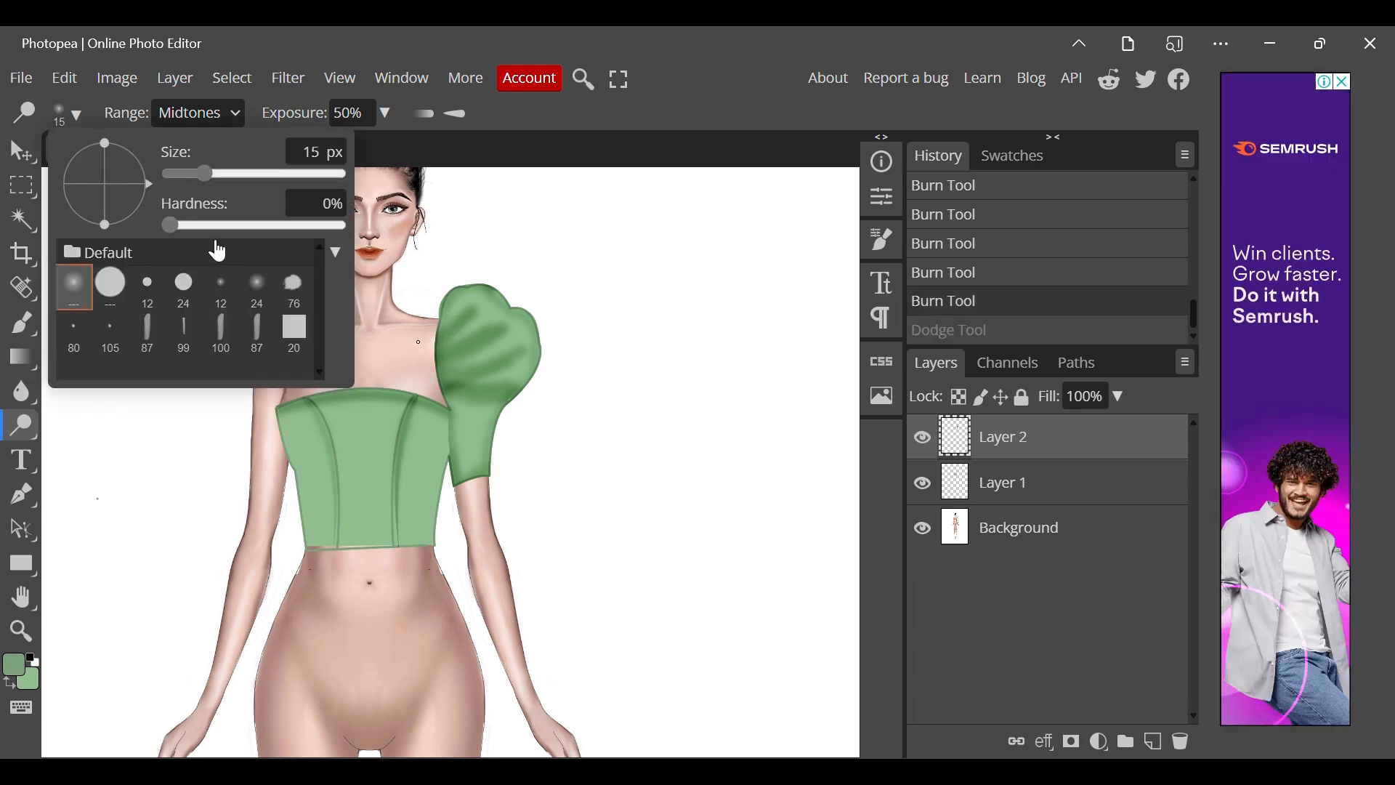
{"action": "left_click_drag", "start_coordinate": [208, 175], "coordinate": [217, 176]}
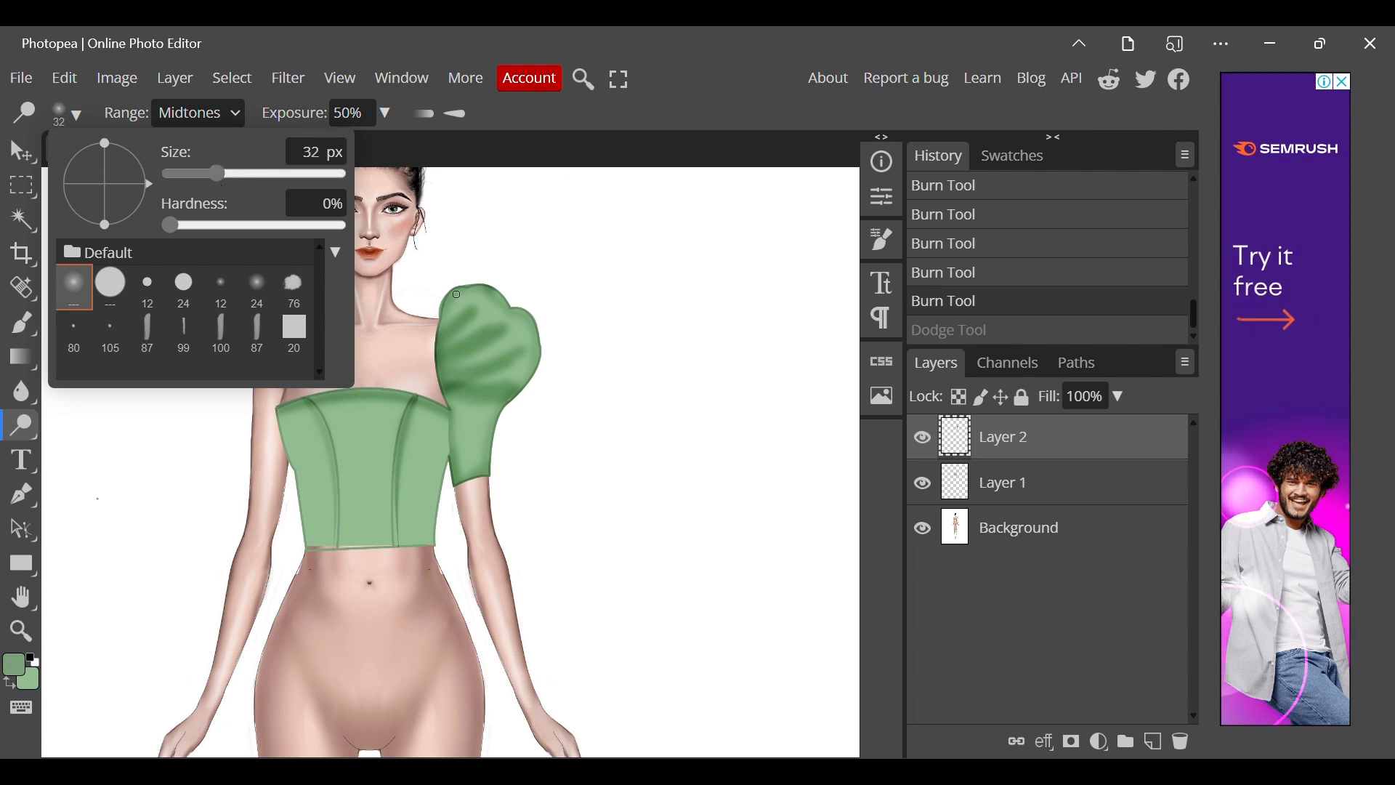
{"action": "left_click", "coordinate": [468, 289]}
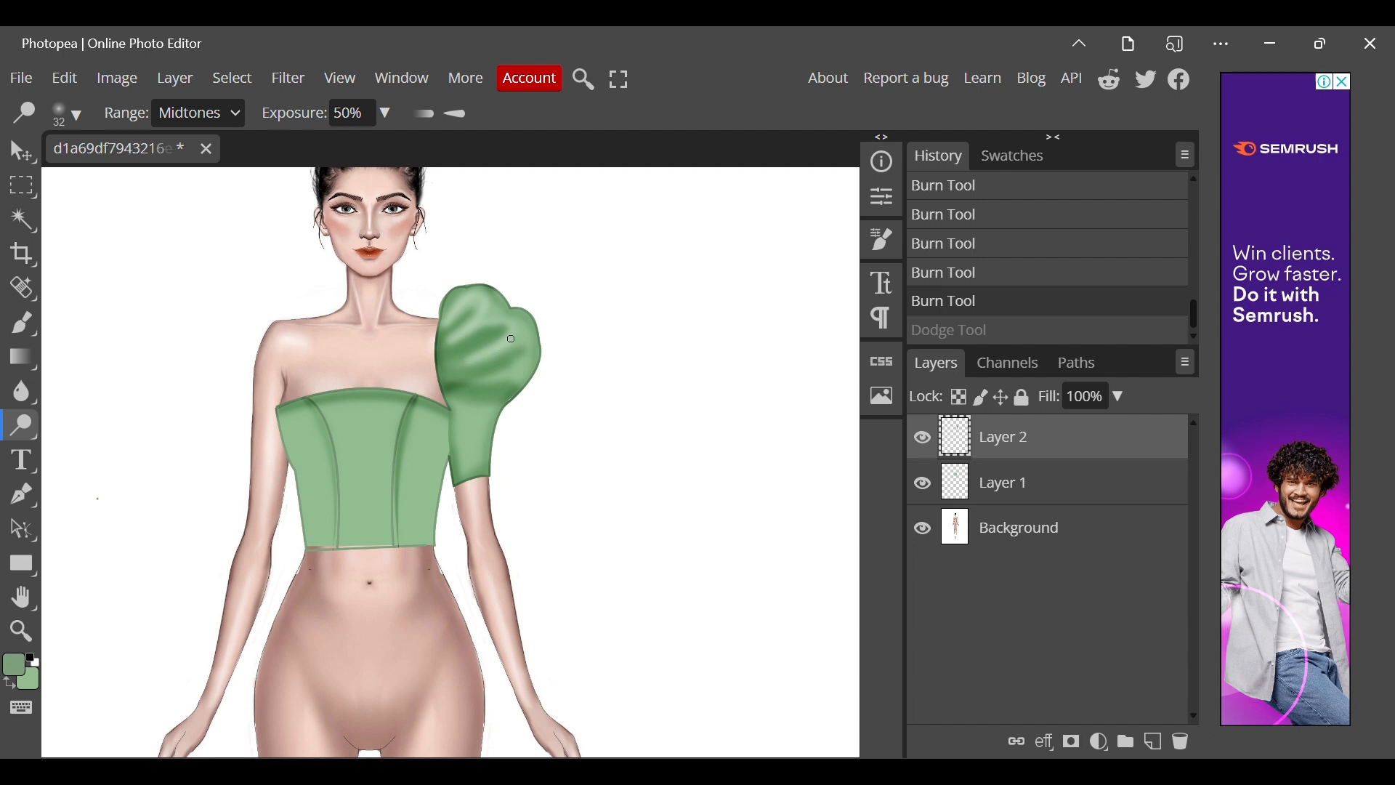
{"action": "left_click_drag", "start_coordinate": [530, 326], "coordinate": [501, 312]}
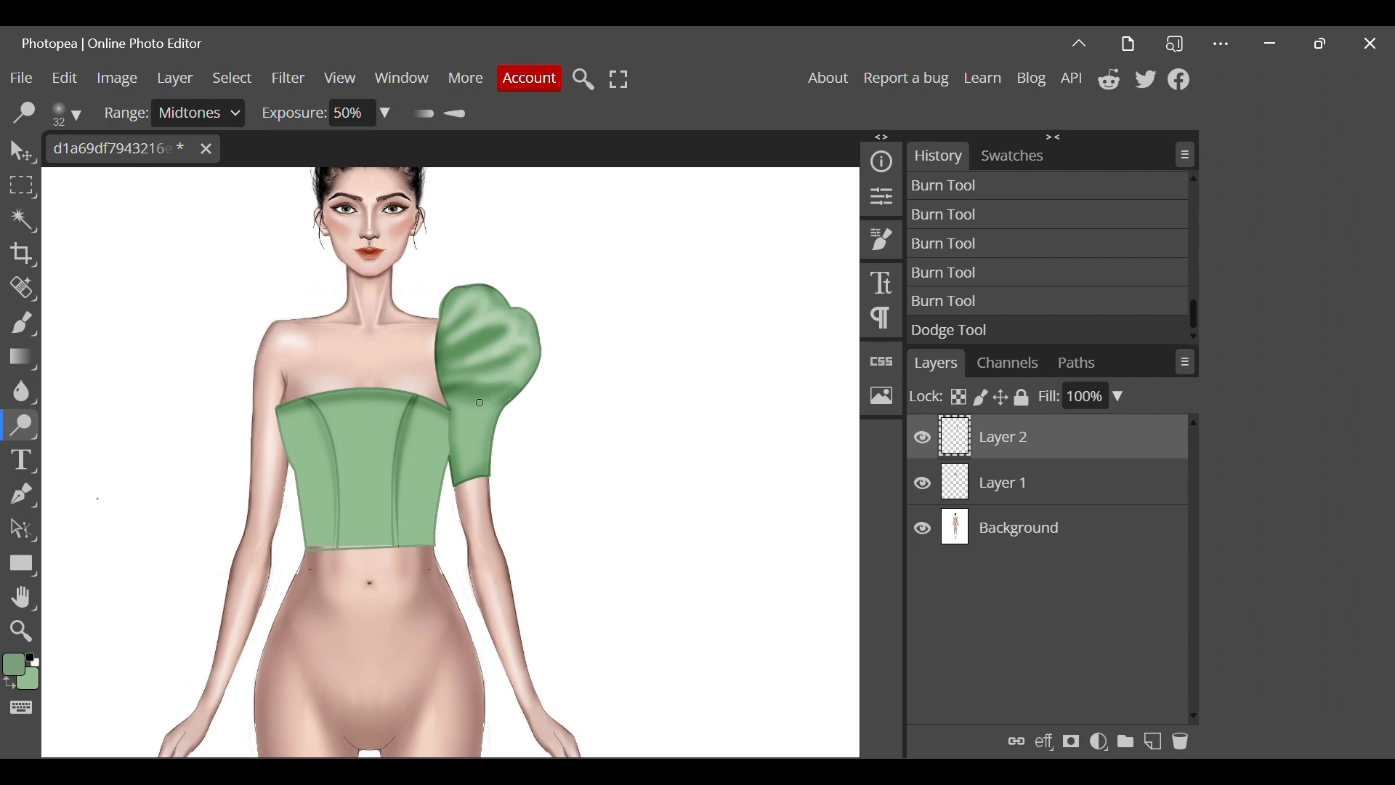
Duplicate the sleeve's layer, move the copy onto the figure's bare shoulder and scale it to 101.39%.
{"action": "scroll", "coordinate": [503, 398], "scroll_direction": "down", "scroll_amount": 3}
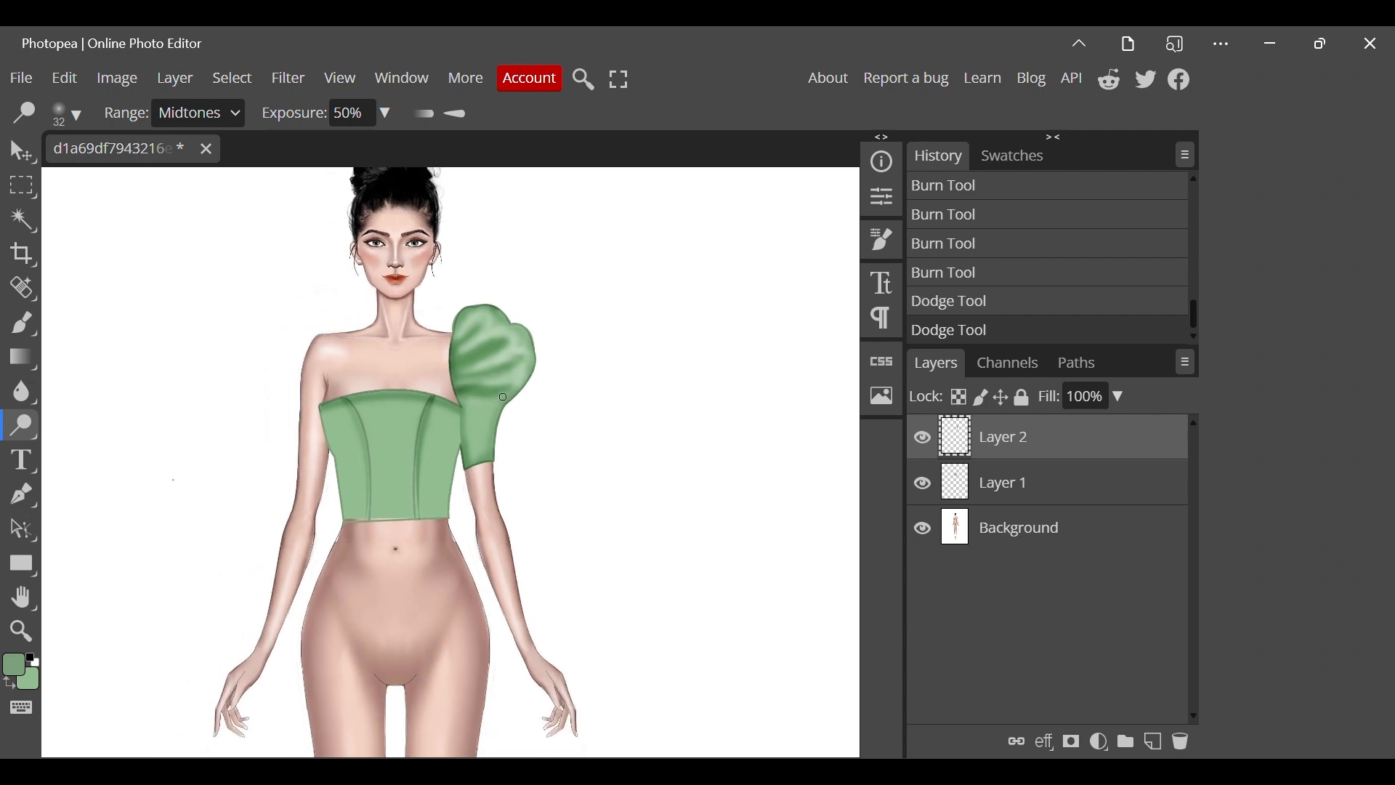
{"action": "right_click", "coordinate": [1012, 451]}
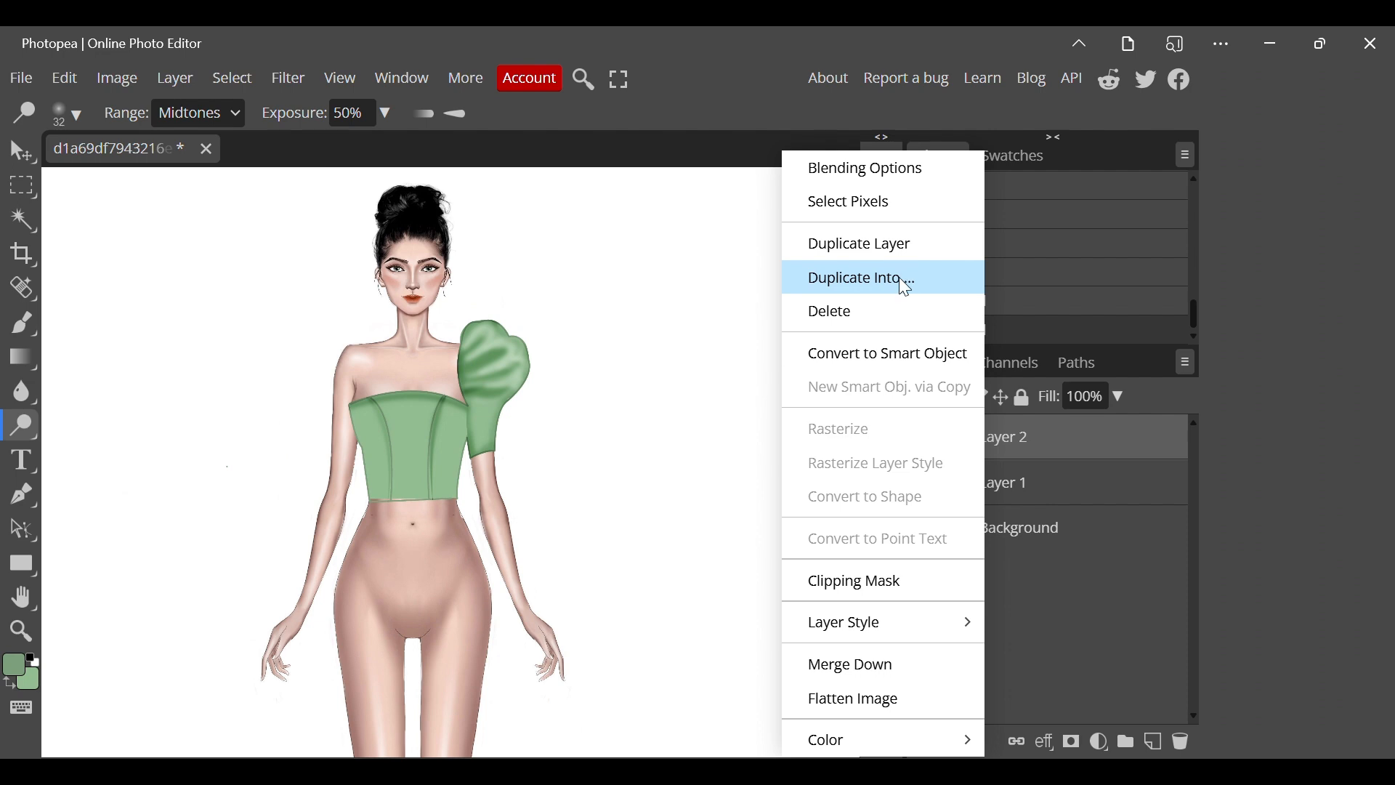
{"action": "left_click", "coordinate": [898, 246]}
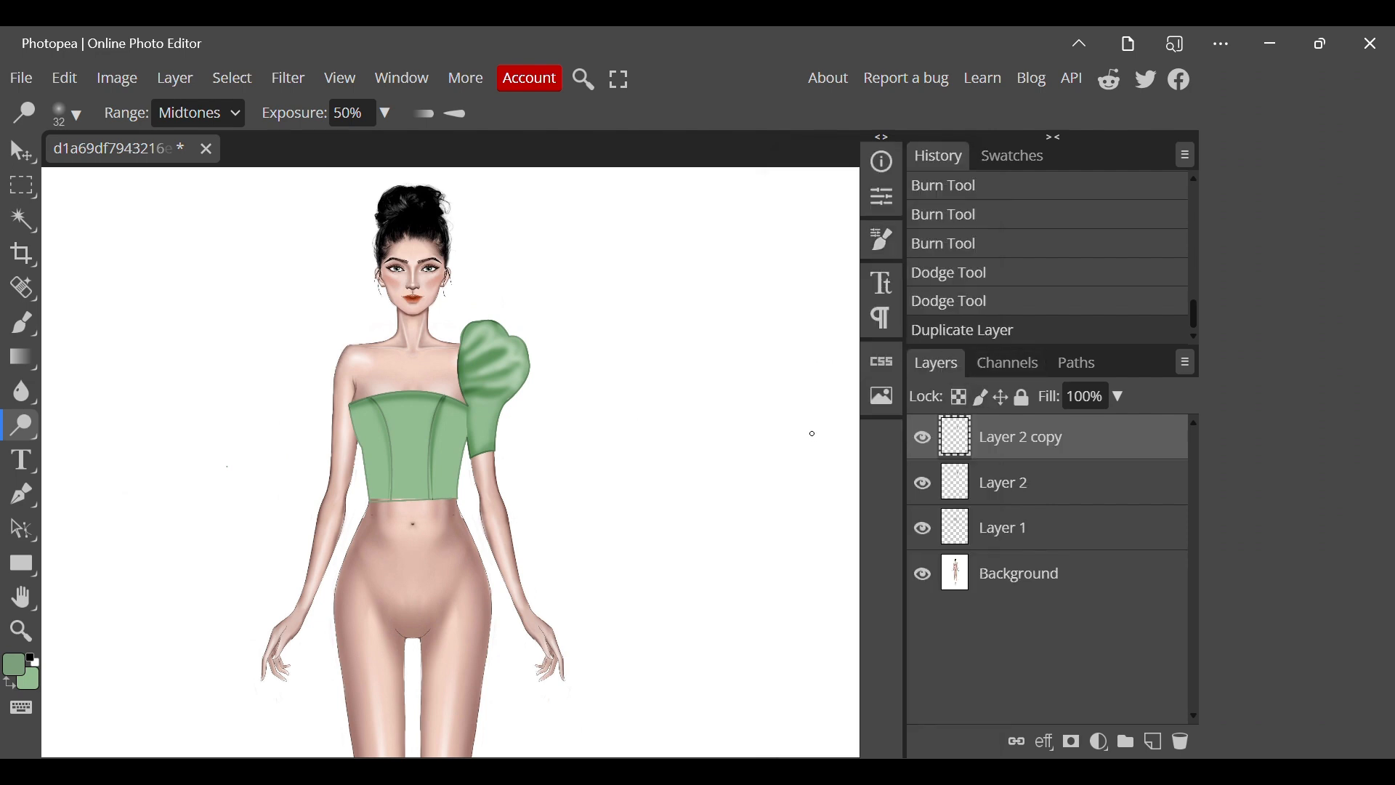
{"action": "key", "text": "v"}
{"action": "left_click_drag", "start_coordinate": [509, 377], "coordinate": [352, 364]}
{"action": "right_click", "coordinate": [352, 364]}
{"action": "left_click", "coordinate": [324, 402]}
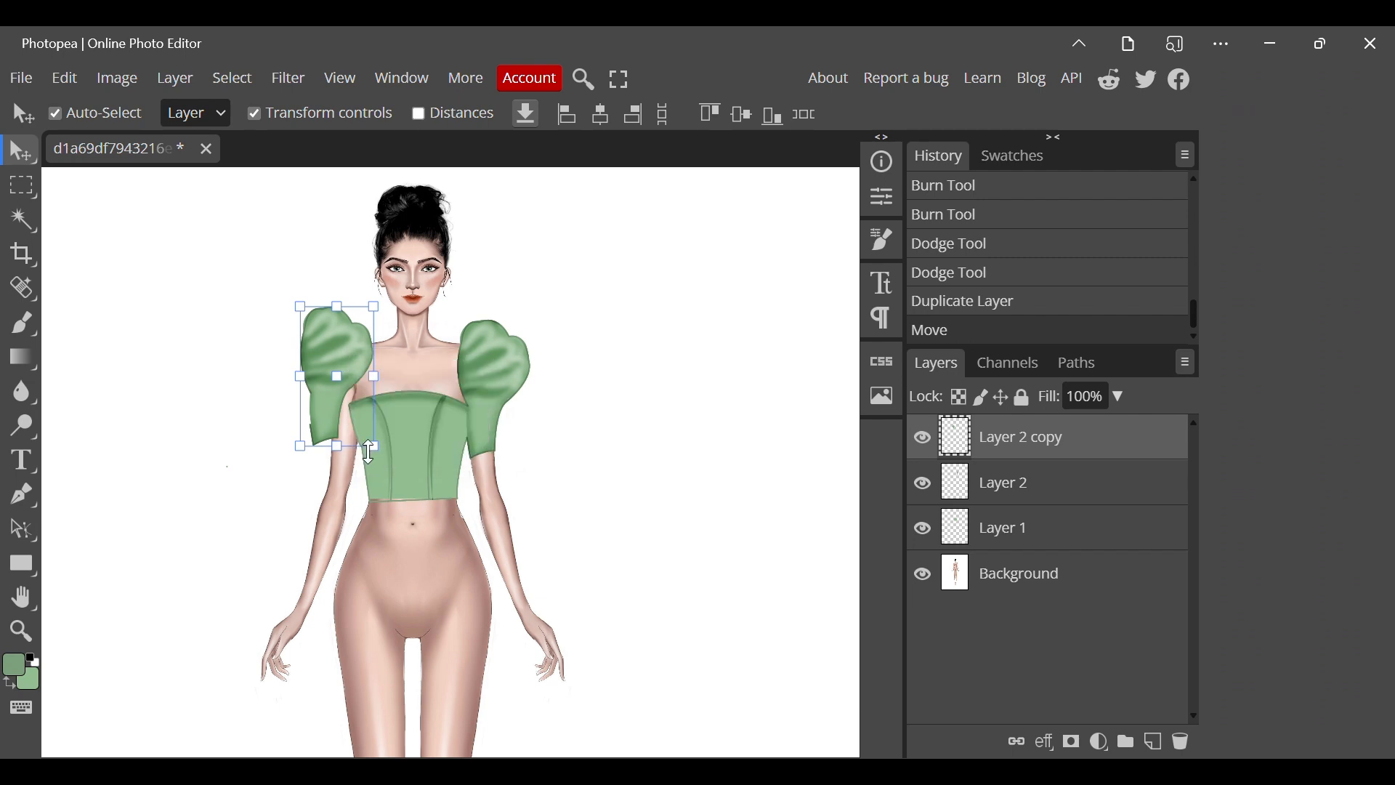
{"action": "right_click", "coordinate": [374, 445]}
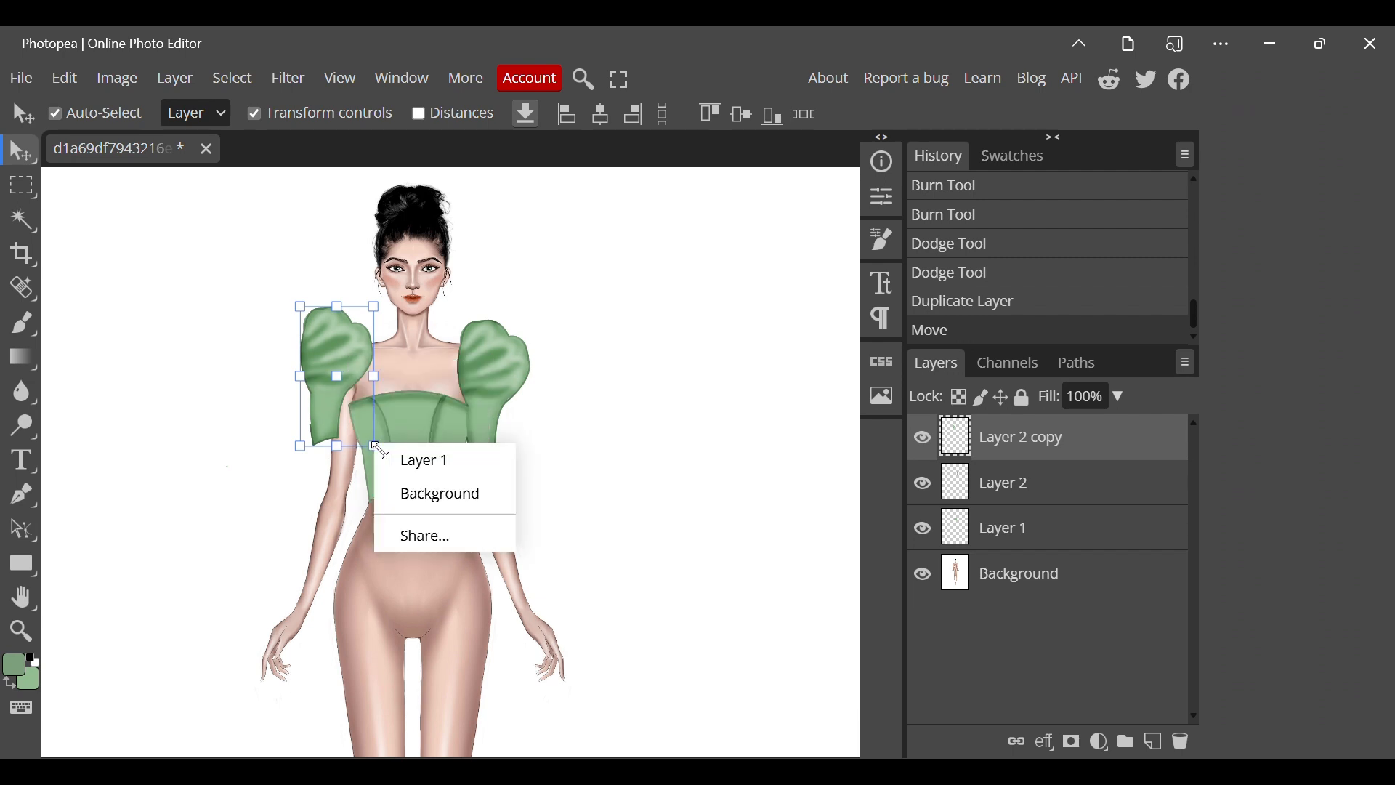
{"action": "left_click", "coordinate": [373, 445]}
{"action": "left_click_drag", "start_coordinate": [372, 446], "coordinate": [374, 452]}
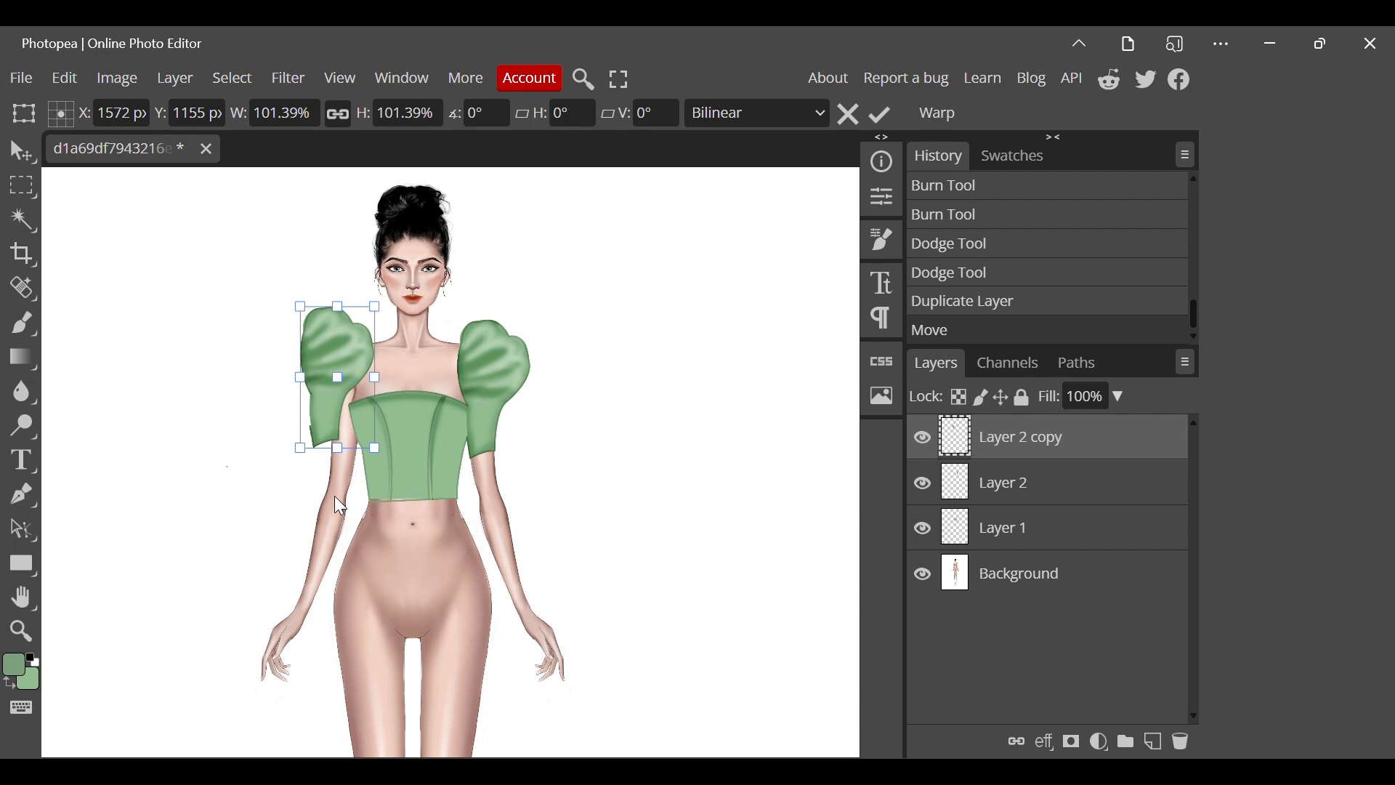
Try 90° rotations and vertical flips on the copied sleeve.
{"action": "right_click", "coordinate": [339, 451]}
{"action": "left_click", "coordinate": [480, 608]}
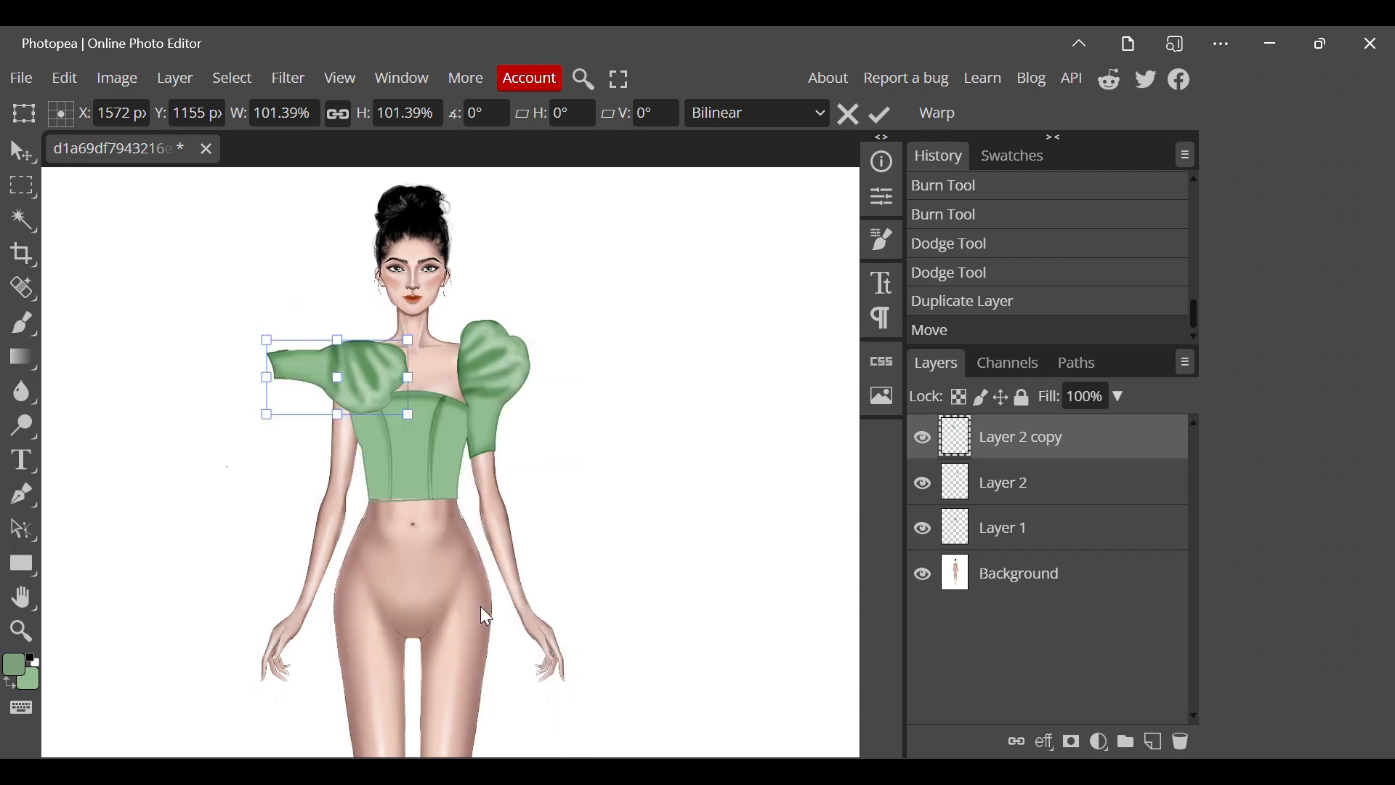
{"action": "right_click", "coordinate": [344, 465]}
{"action": "left_click", "coordinate": [471, 634]}
{"action": "right_click", "coordinate": [345, 407]}
{"action": "left_click", "coordinate": [434, 673]}
{"action": "right_click", "coordinate": [367, 510]}
{"action": "left_click", "coordinate": [460, 666]}
{"action": "right_click", "coordinate": [291, 514]}
{"action": "left_click", "coordinate": [368, 606]}
{"action": "right_click", "coordinate": [351, 513]}
{"action": "left_click", "coordinate": [448, 639]}
{"action": "right_click", "coordinate": [346, 517]}
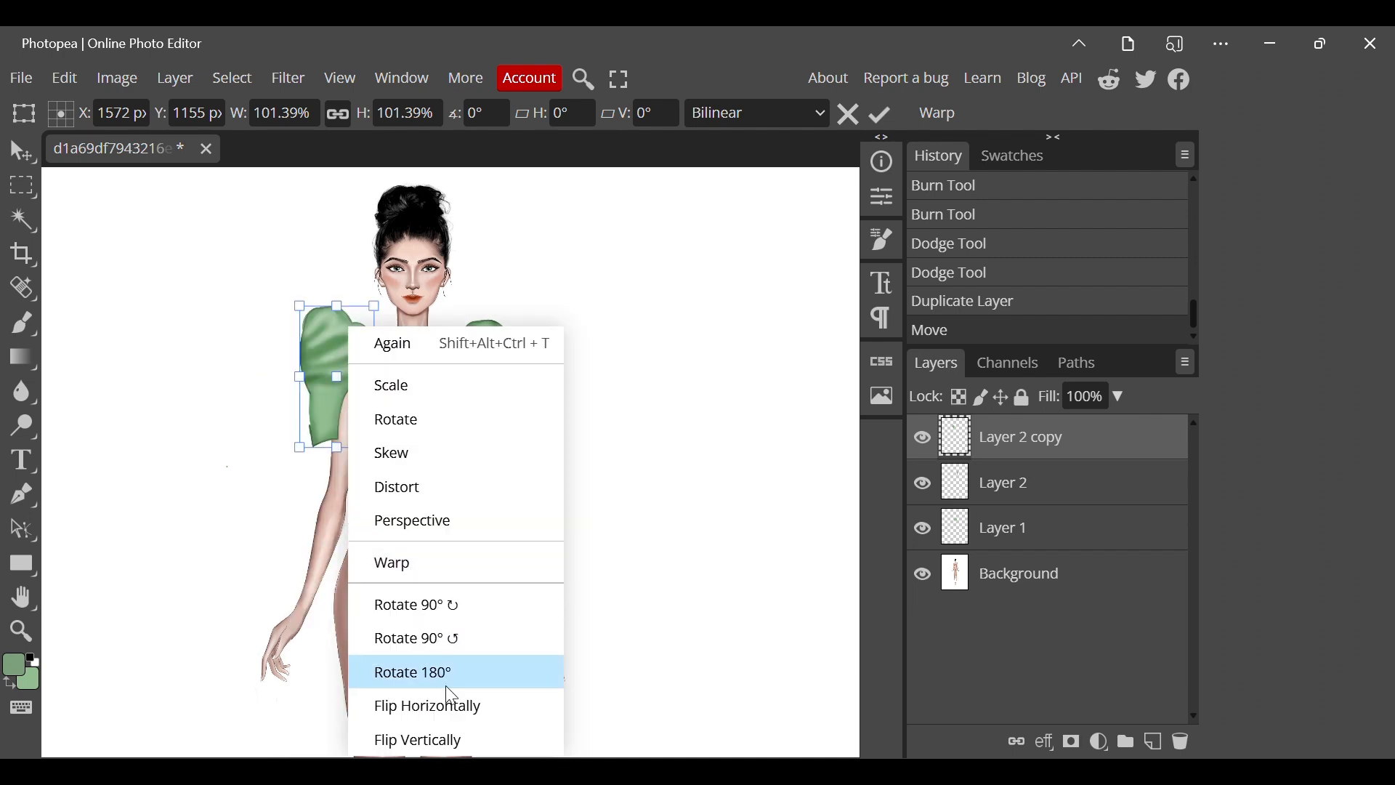
{"action": "left_click", "coordinate": [447, 726]}
{"action": "right_click", "coordinate": [447, 724]}
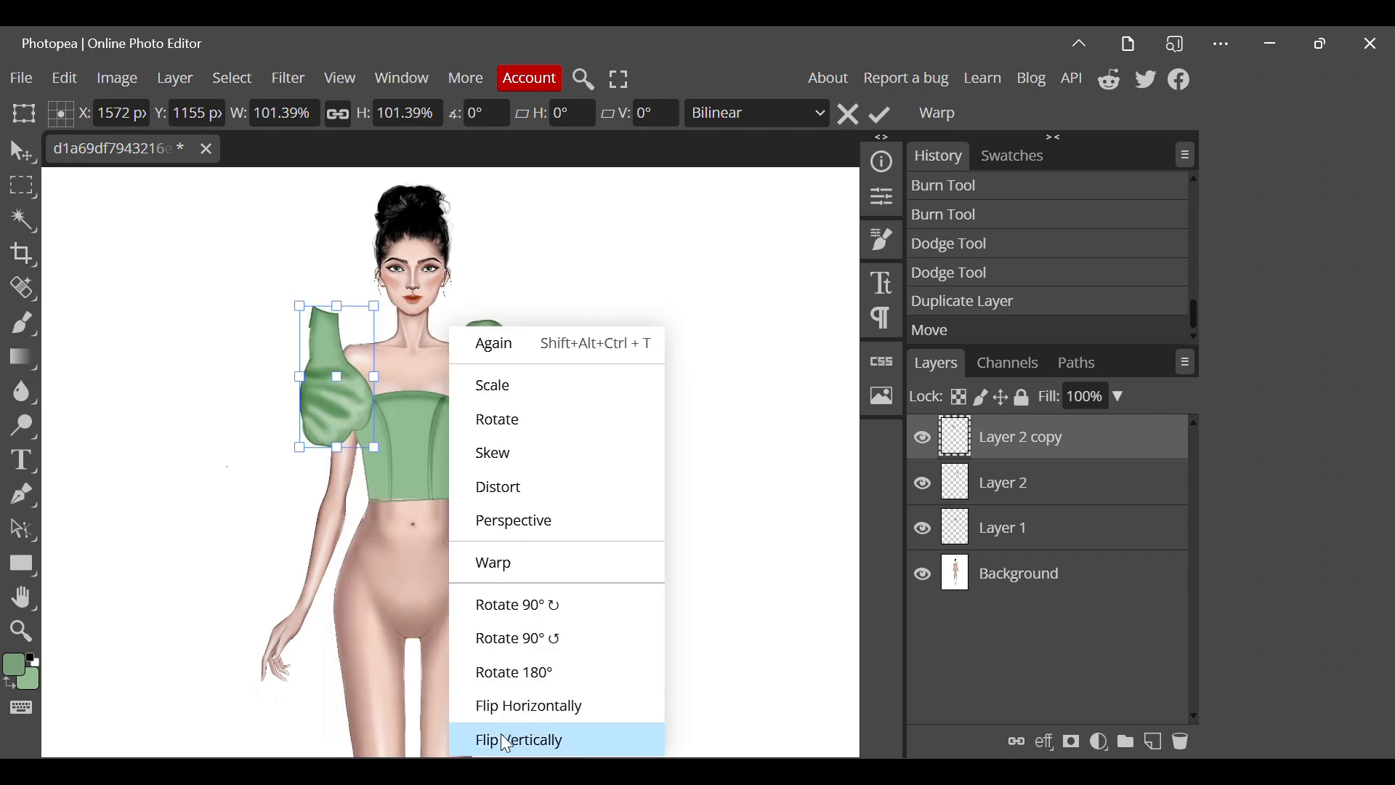
{"action": "left_click", "coordinate": [509, 740]}
Flip the copied sleeve horizontally, fit it over the bare shoulder beside the bodice and scale it to 95.57%.
{"action": "right_click", "coordinate": [449, 609]}
{"action": "left_click", "coordinate": [525, 705]}
{"action": "mouse_move", "coordinate": [344, 410]}
{"action": "left_mouse_down"}
{"action": "mouse_move", "coordinate": [335, 436]}
{"action": "mouse_move", "coordinate": [331, 417]}
{"action": "left_mouse_up"}
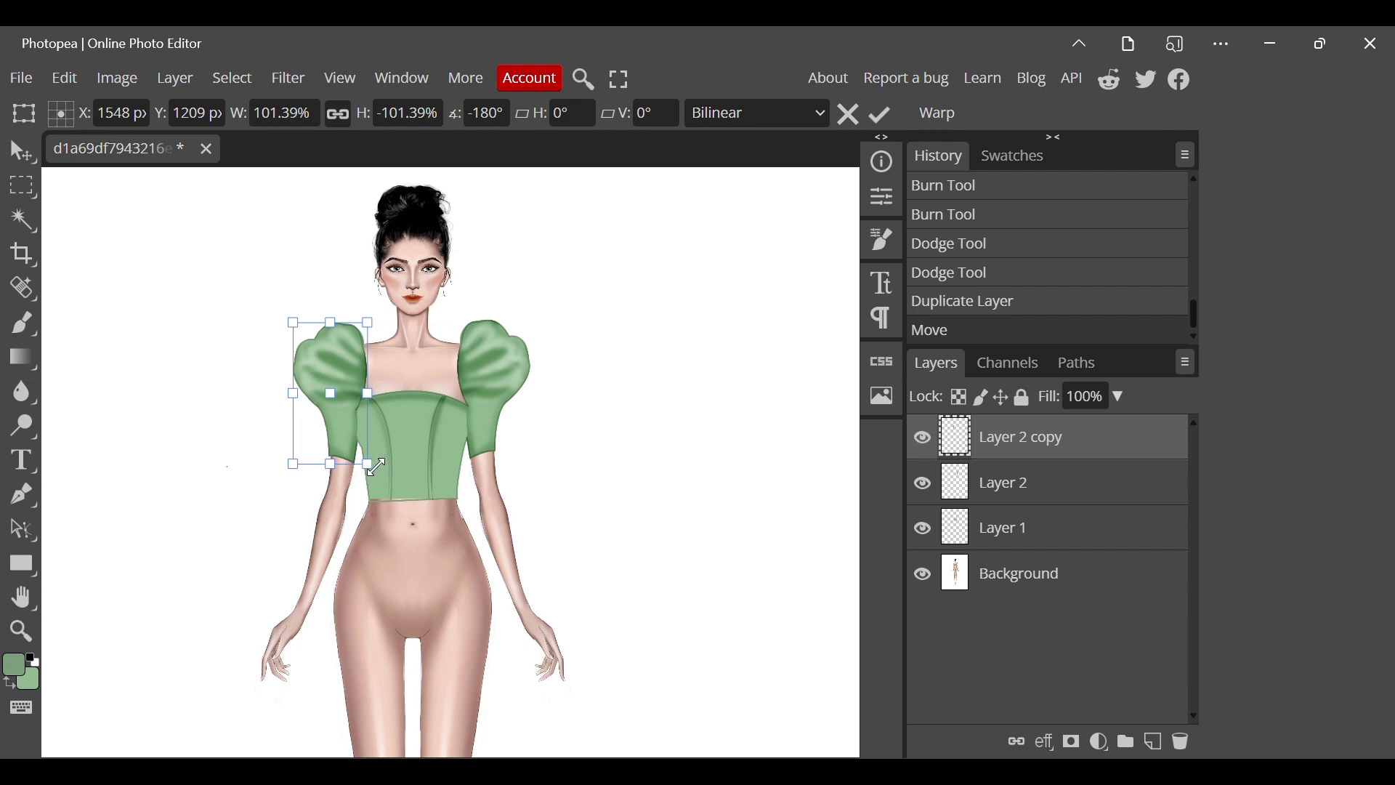
{"action": "key", "text": "Return"}
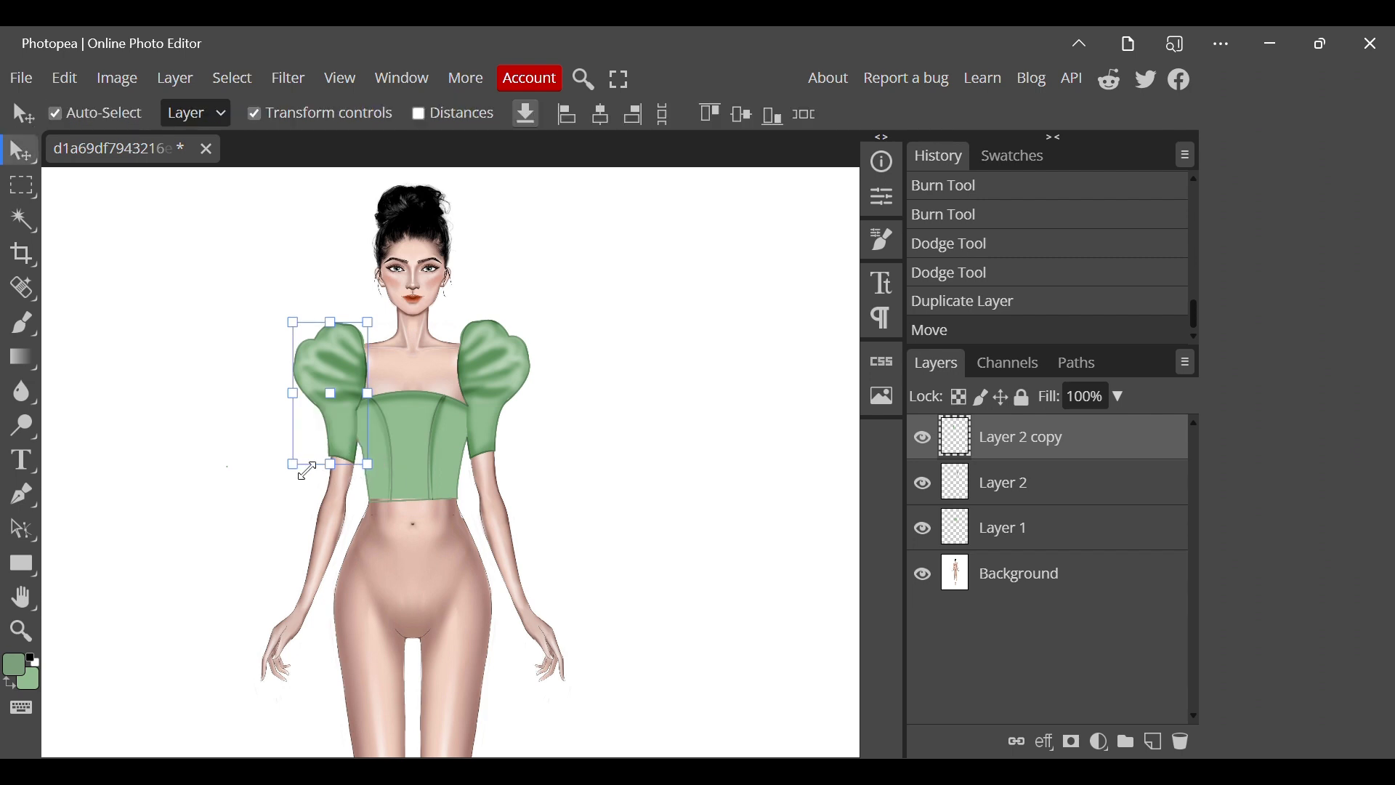
{"action": "left_click_drag", "start_coordinate": [369, 465], "coordinate": [346, 440]}
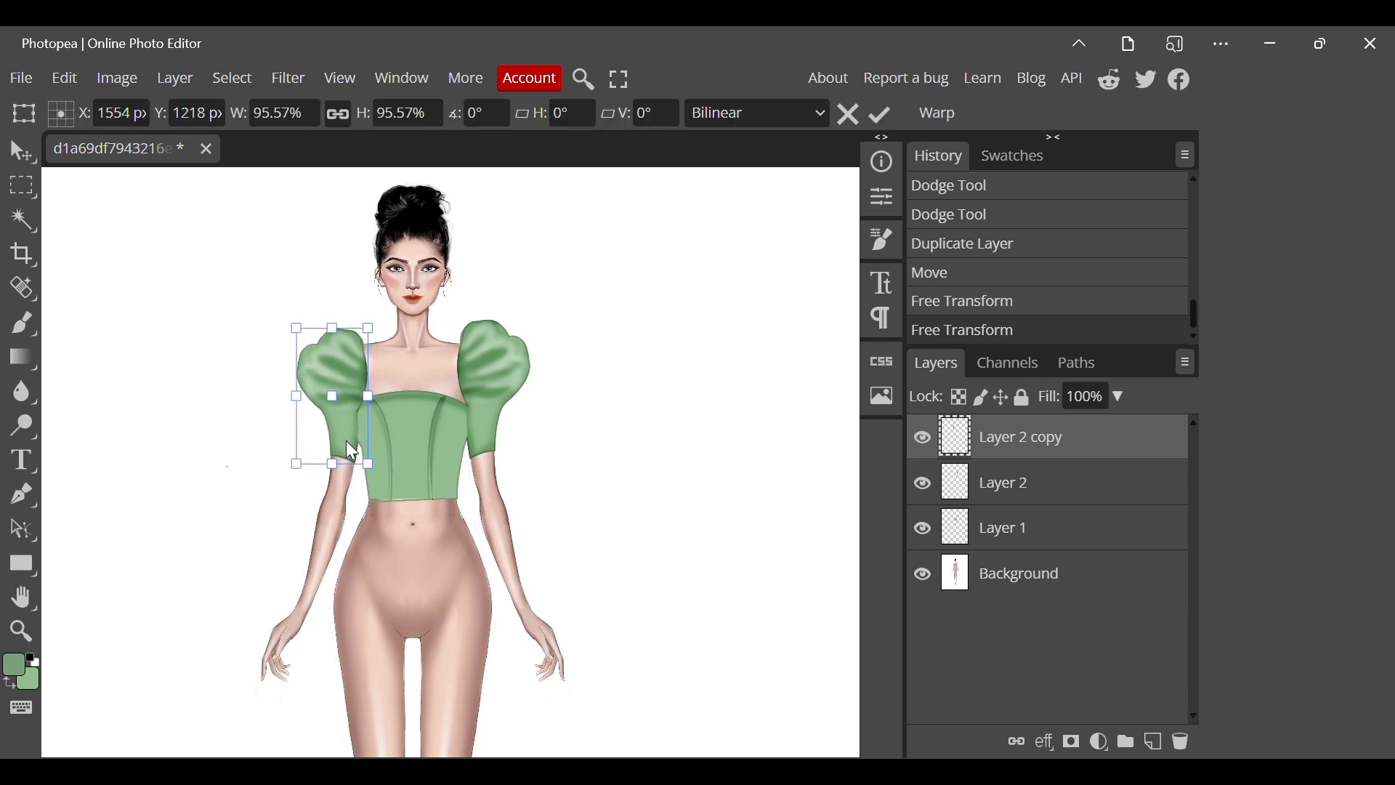
Merge the copied sleeve down into Layer 2 so both sleeves share one layer.
{"action": "right_click", "coordinate": [988, 453]}
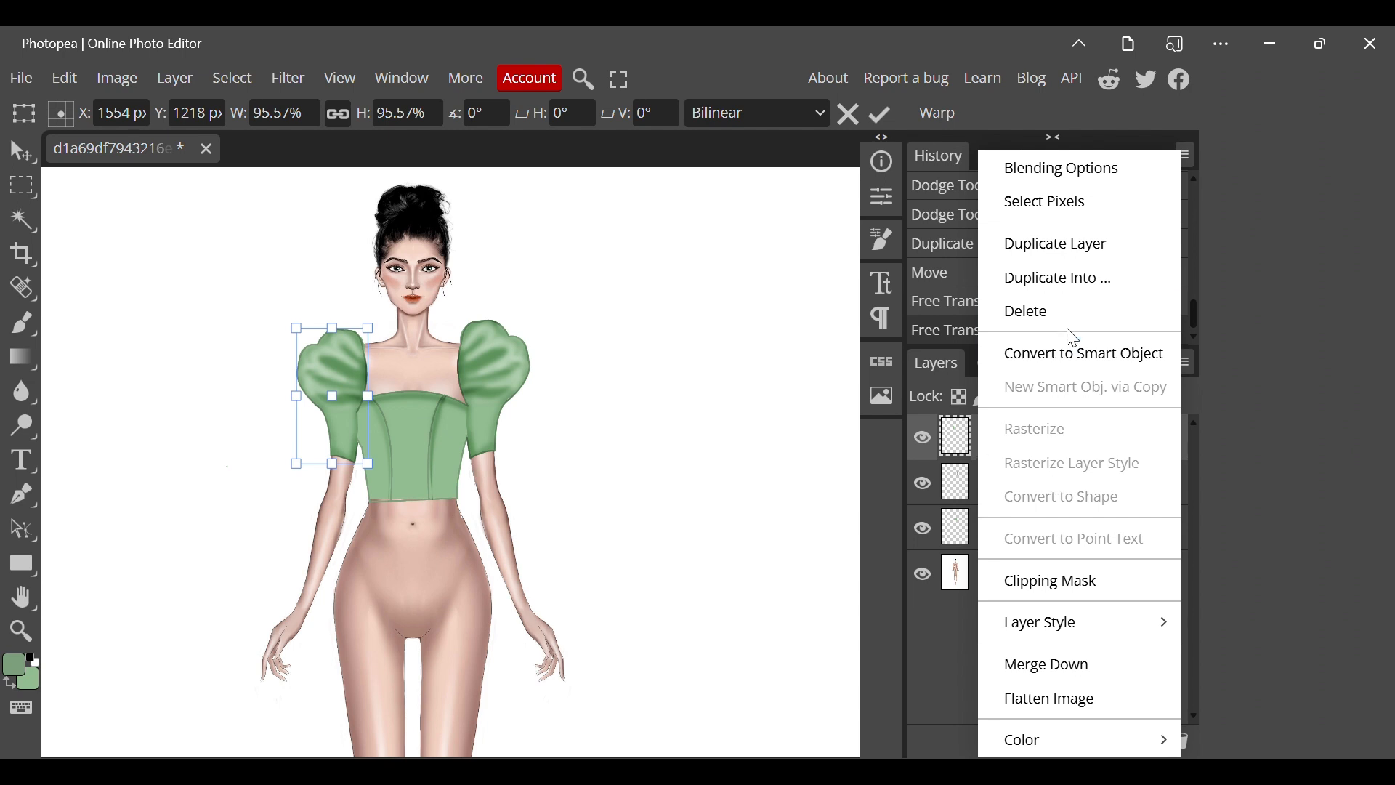
{"action": "left_click", "coordinate": [1033, 662]}
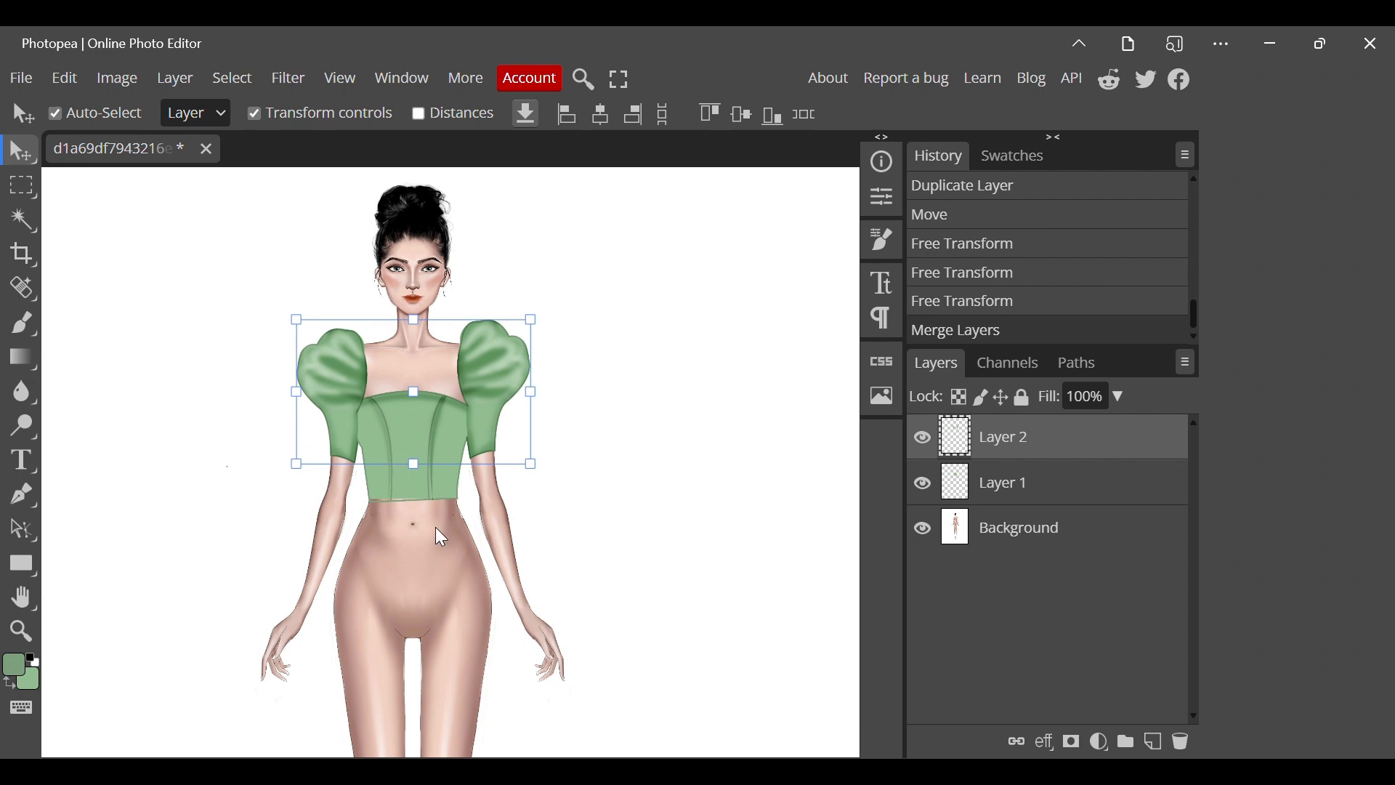
{"action": "left_click", "coordinate": [231, 468]}
Try a highlight on the bodice's centre panel on Layer 1 with the Dodge Tool.
{"action": "left_click", "coordinate": [1003, 483]}
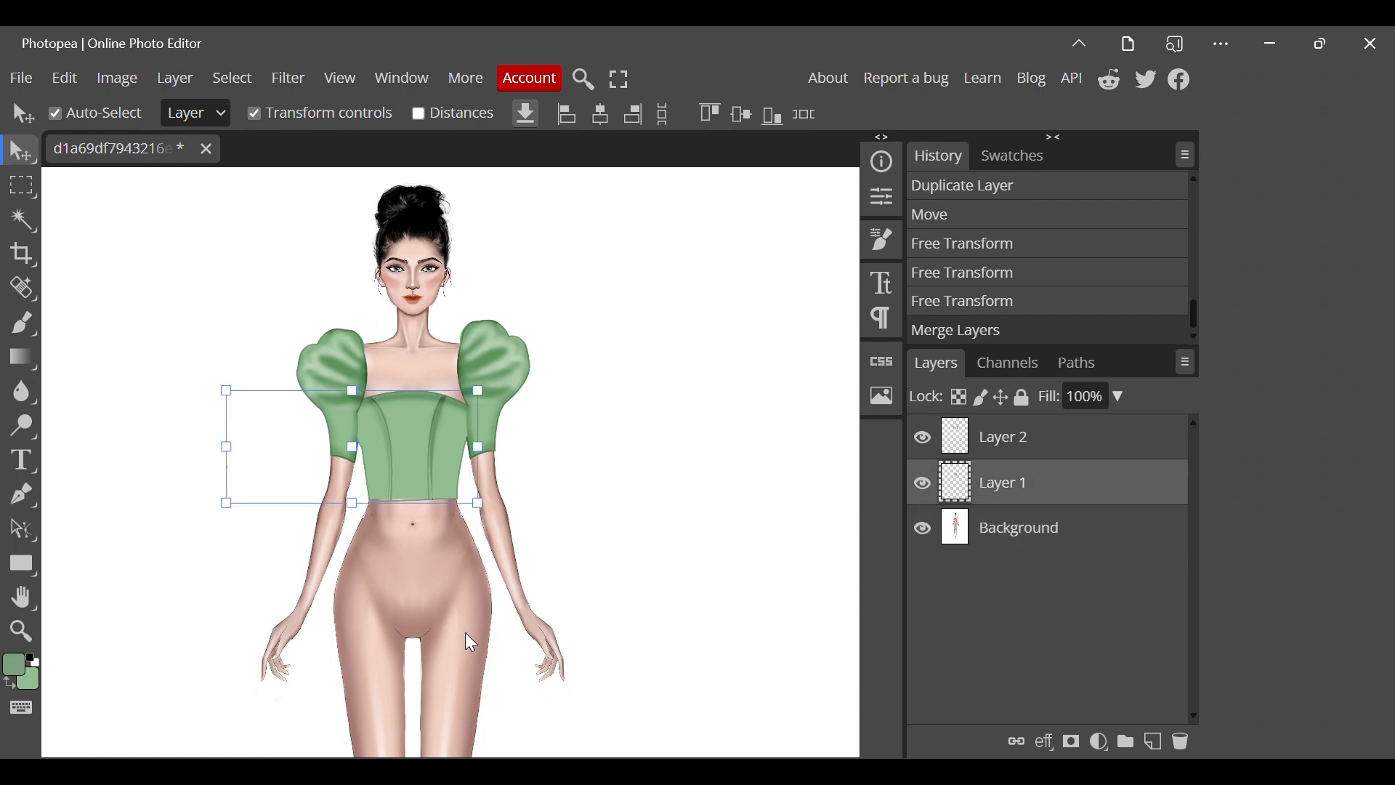
{"action": "left_click", "coordinate": [26, 427]}
{"action": "left_click", "coordinate": [121, 436]}
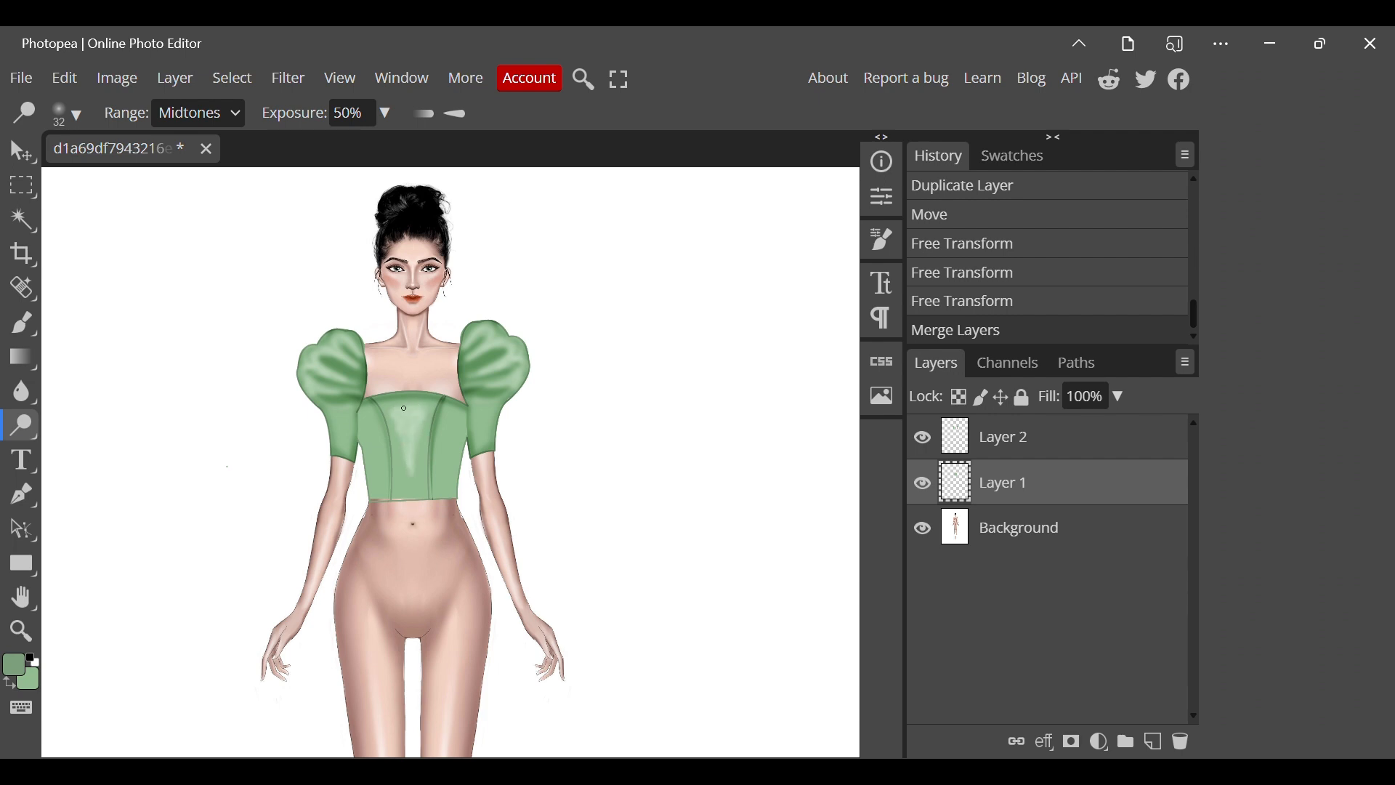
{"action": "left_click", "coordinate": [400, 428]}
{"action": "left_click", "coordinate": [966, 311]}
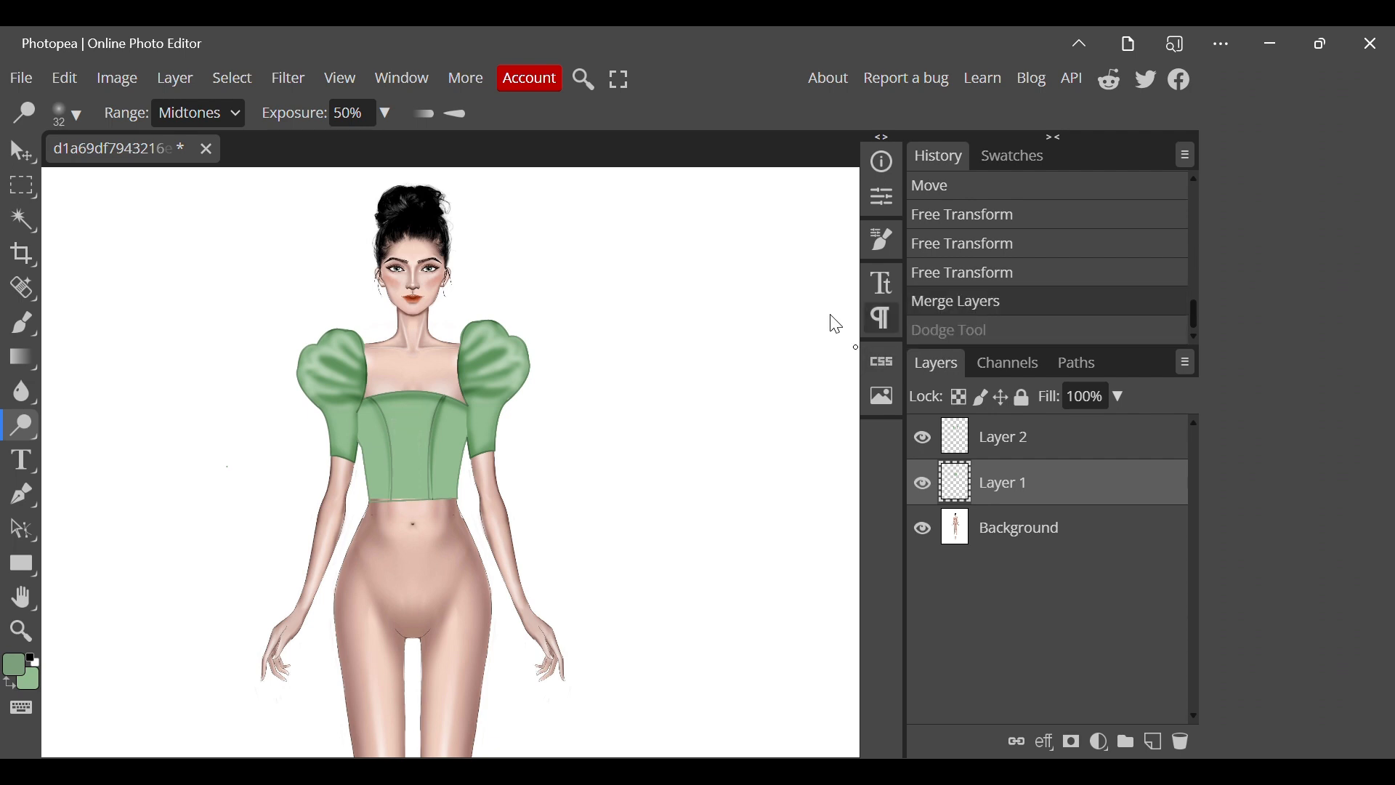
Merge the sleeves layer down into Layer 1 and add a new empty layer above it.
{"action": "left_click", "coordinate": [1012, 445]}
{"action": "right_click", "coordinate": [1012, 447]}
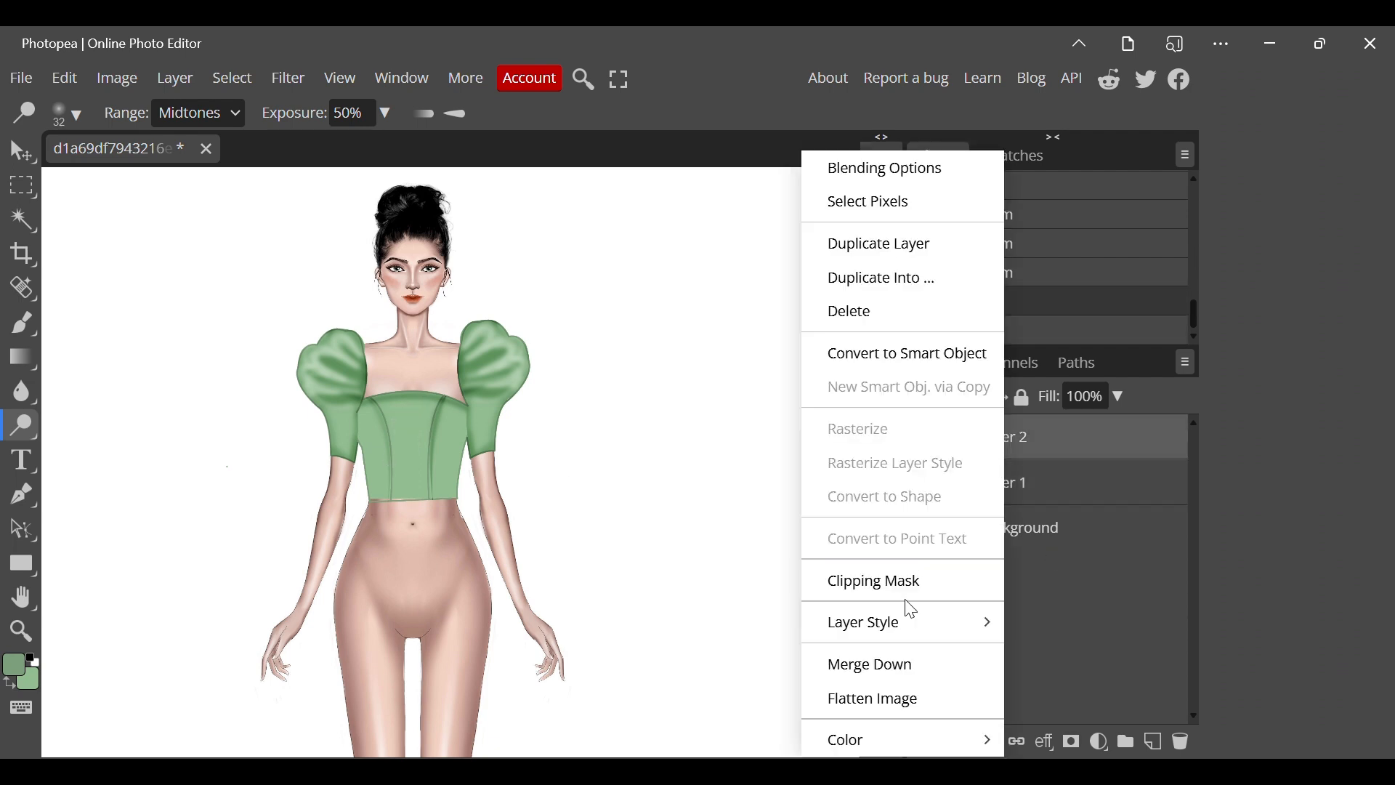
{"action": "left_click", "coordinate": [893, 663]}
{"action": "key", "text": "ctrl+shift+n"}
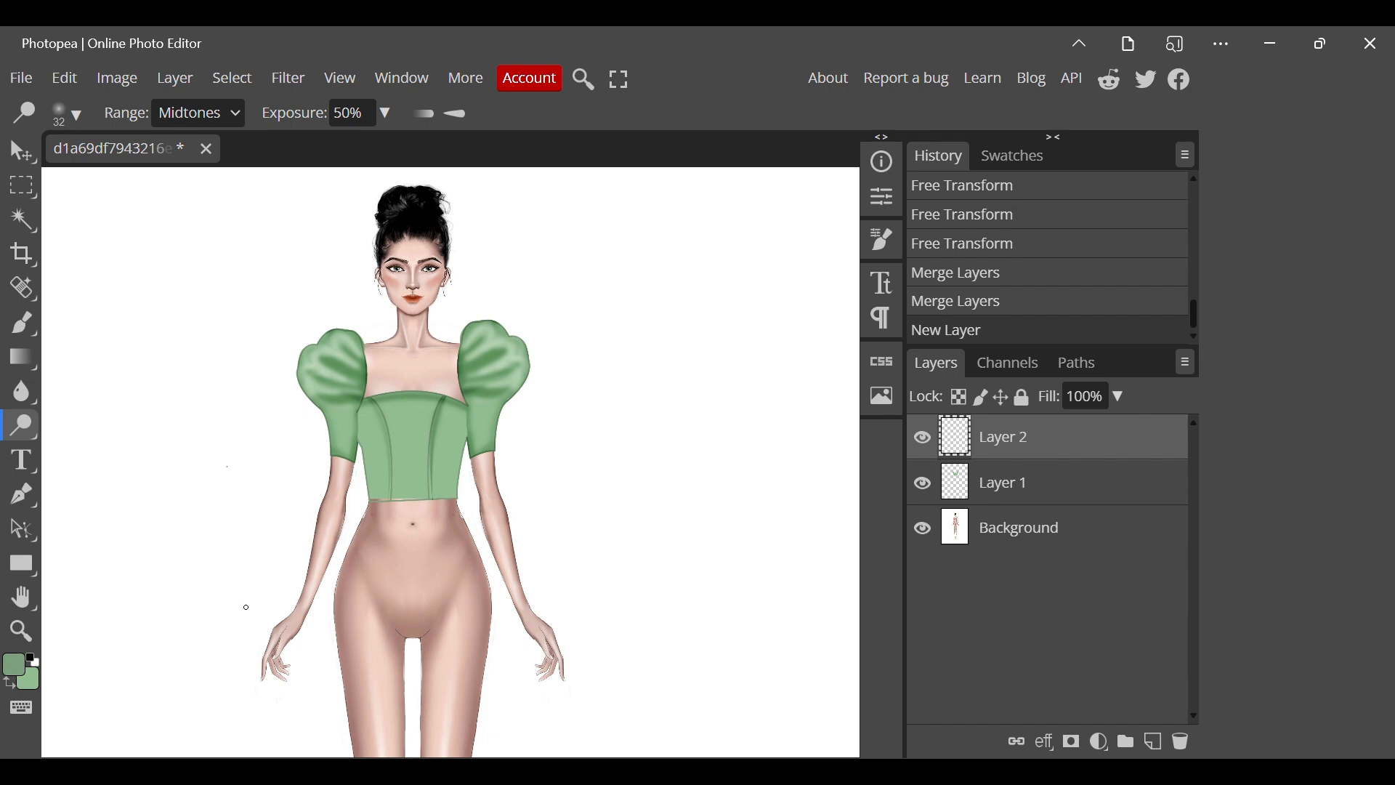
Make light green the foreground colour and draw a Pen Tool path from the bodice's waist corner, curving outside the hip to mid-thigh.
{"action": "left_click", "coordinate": [8, 683]}
{"action": "key", "text": "p"}
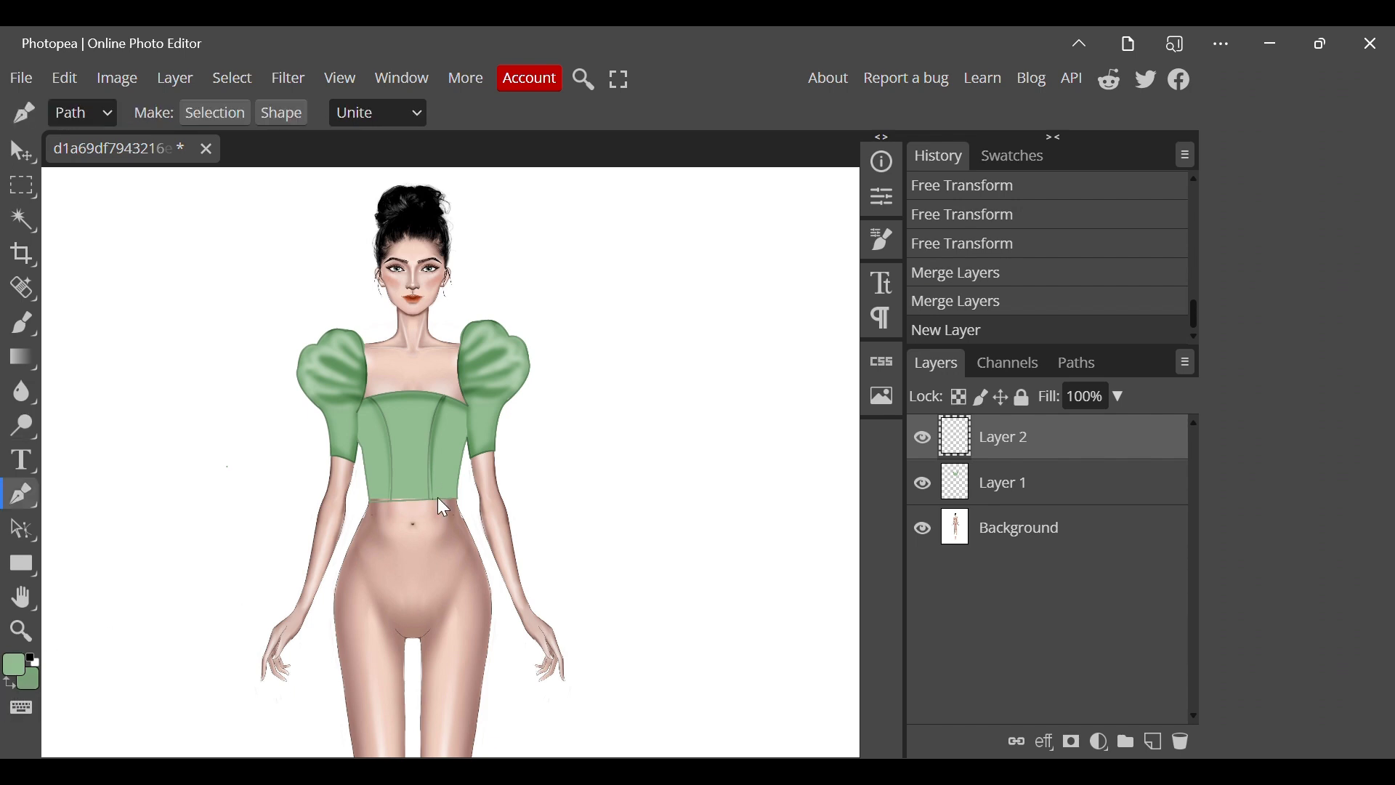
{"action": "left_click", "coordinate": [367, 498]}
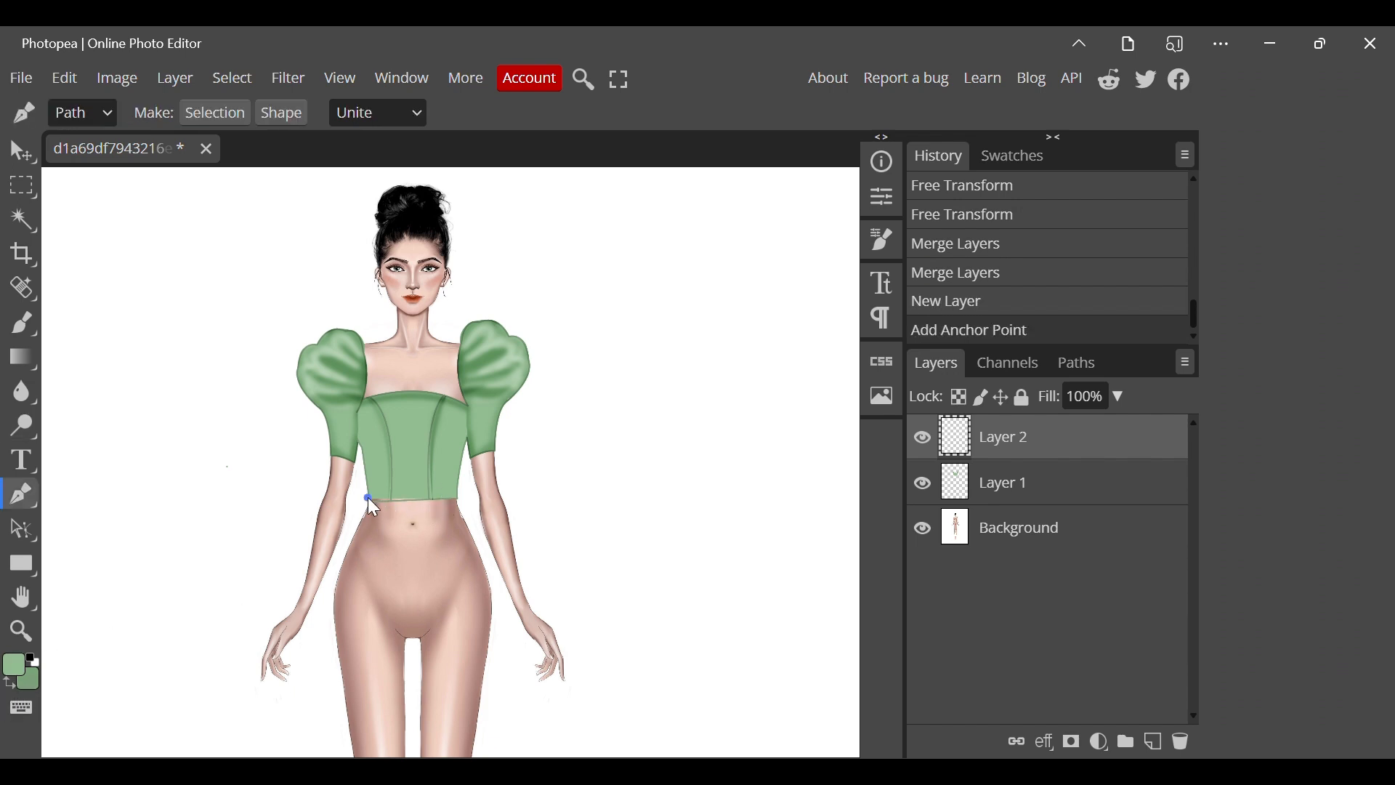
{"action": "left_click", "coordinate": [347, 730]}
{"action": "scroll", "coordinate": [352, 742], "scroll_direction": "down", "scroll_amount": 3}
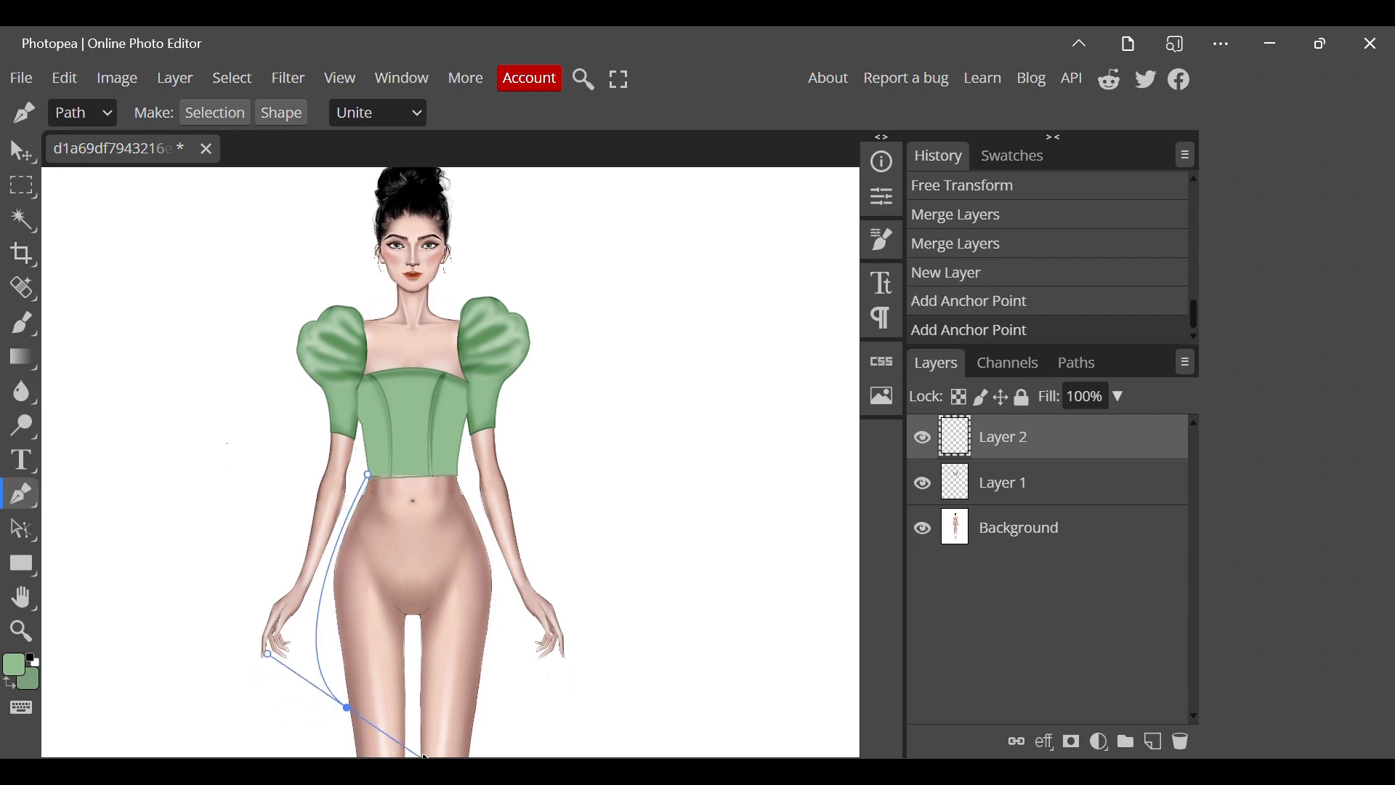
{"action": "left_click_drag", "start_coordinate": [348, 560], "coordinate": [409, 701]}
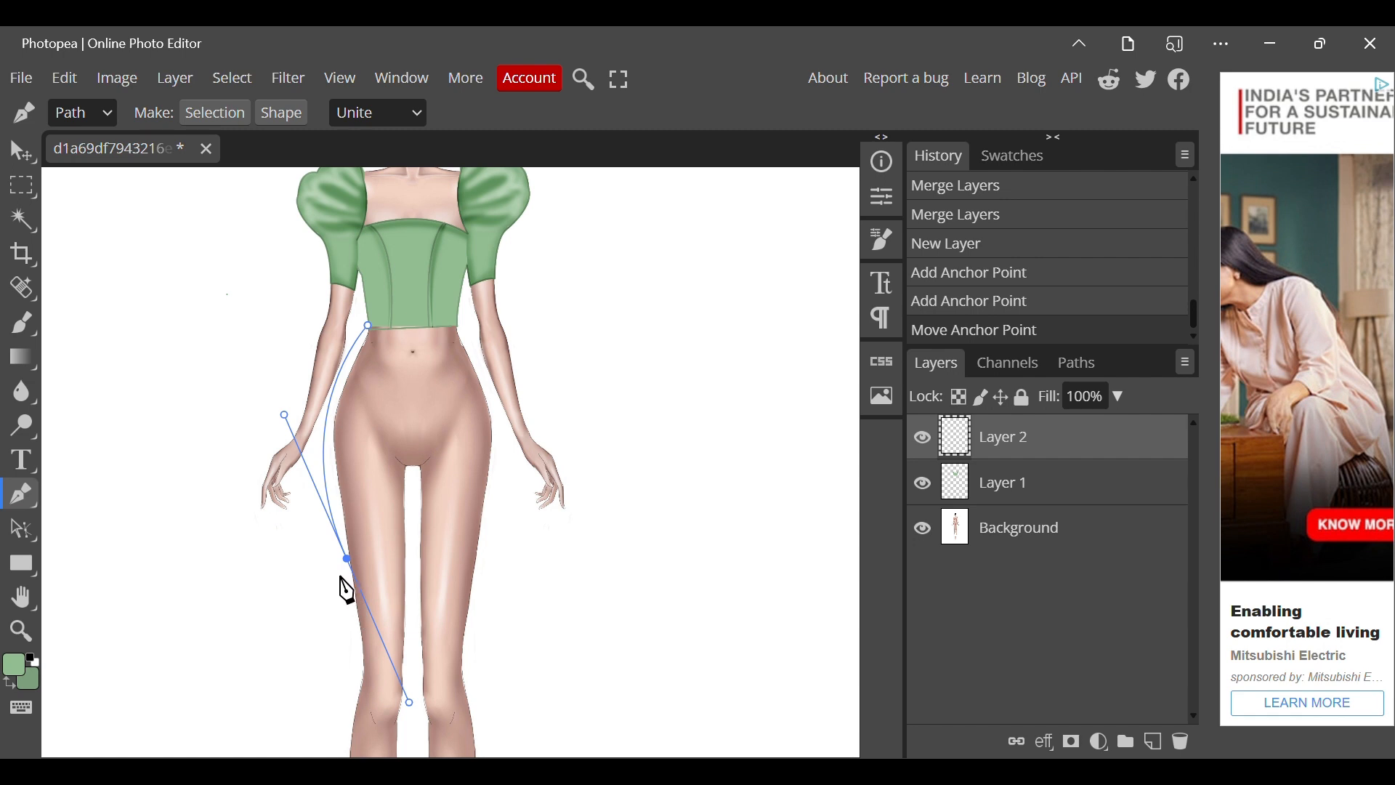
{"action": "left_click", "coordinate": [346, 558], "text": "alt"}
Continue the skirt path along a curved hem with a pointed notch, up the opposite hip, and close it across the waist.
{"action": "left_click_drag", "start_coordinate": [430, 562], "coordinate": [477, 482]}
{"action": "left_click", "coordinate": [452, 514], "text": "alt"}
{"action": "left_click_drag", "start_coordinate": [479, 555], "coordinate": [508, 577]}
{"action": "left_click", "coordinate": [479, 555], "text": "alt"}
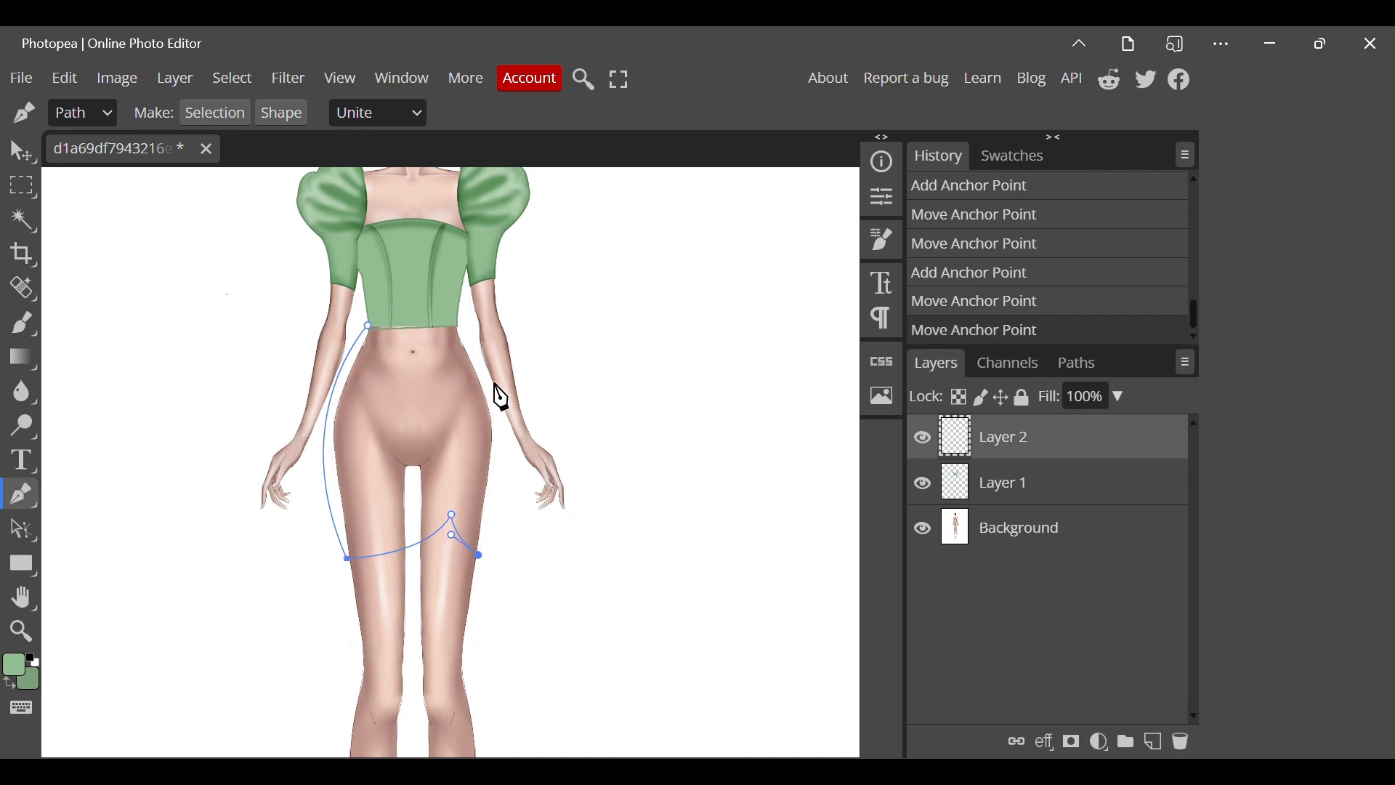
{"action": "left_click_drag", "start_coordinate": [458, 325], "coordinate": [381, 259]}
{"action": "left_click", "coordinate": [459, 326], "text": "alt"}
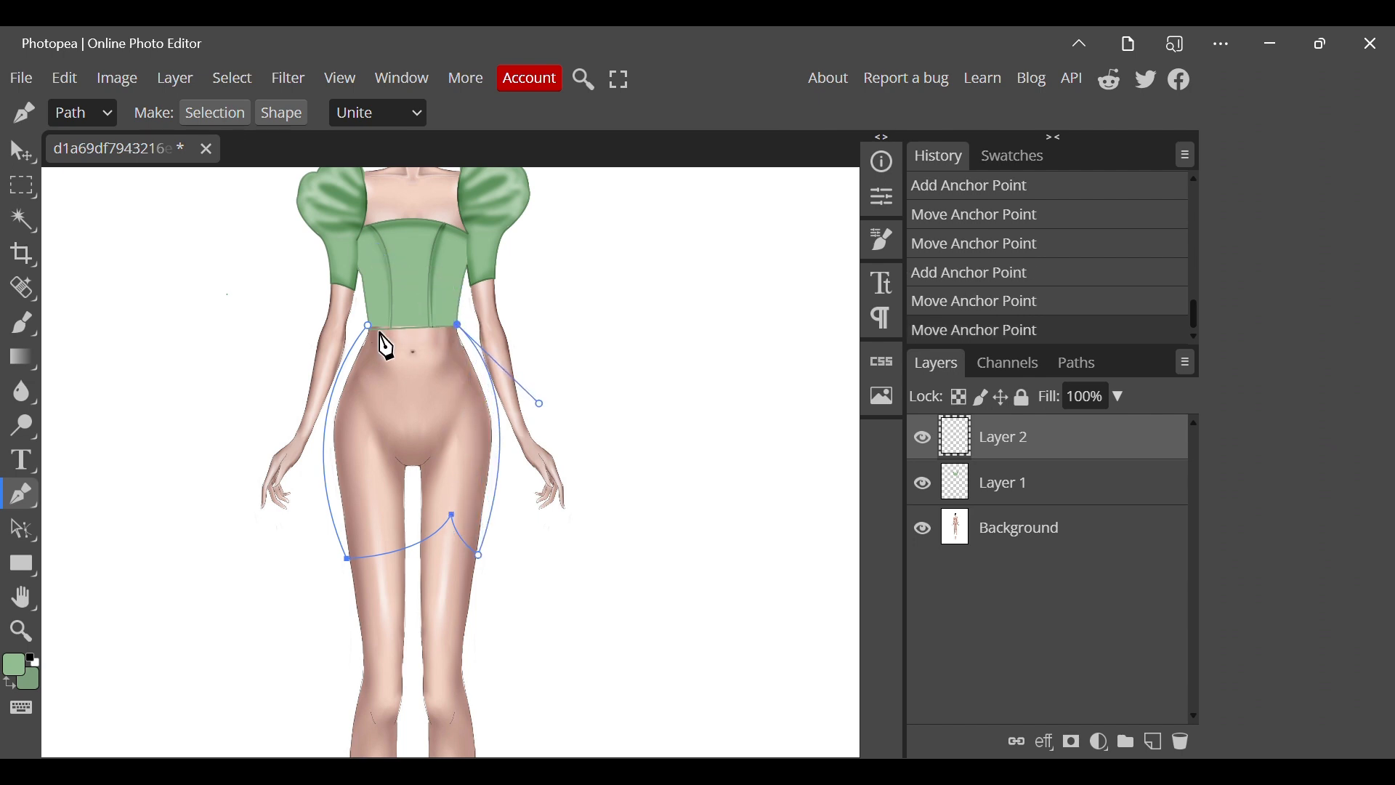
{"action": "left_click", "coordinate": [369, 326]}
Fill the closed skirt path with the light green foreground colour and remove the path.
{"action": "right_click", "coordinate": [383, 349]}
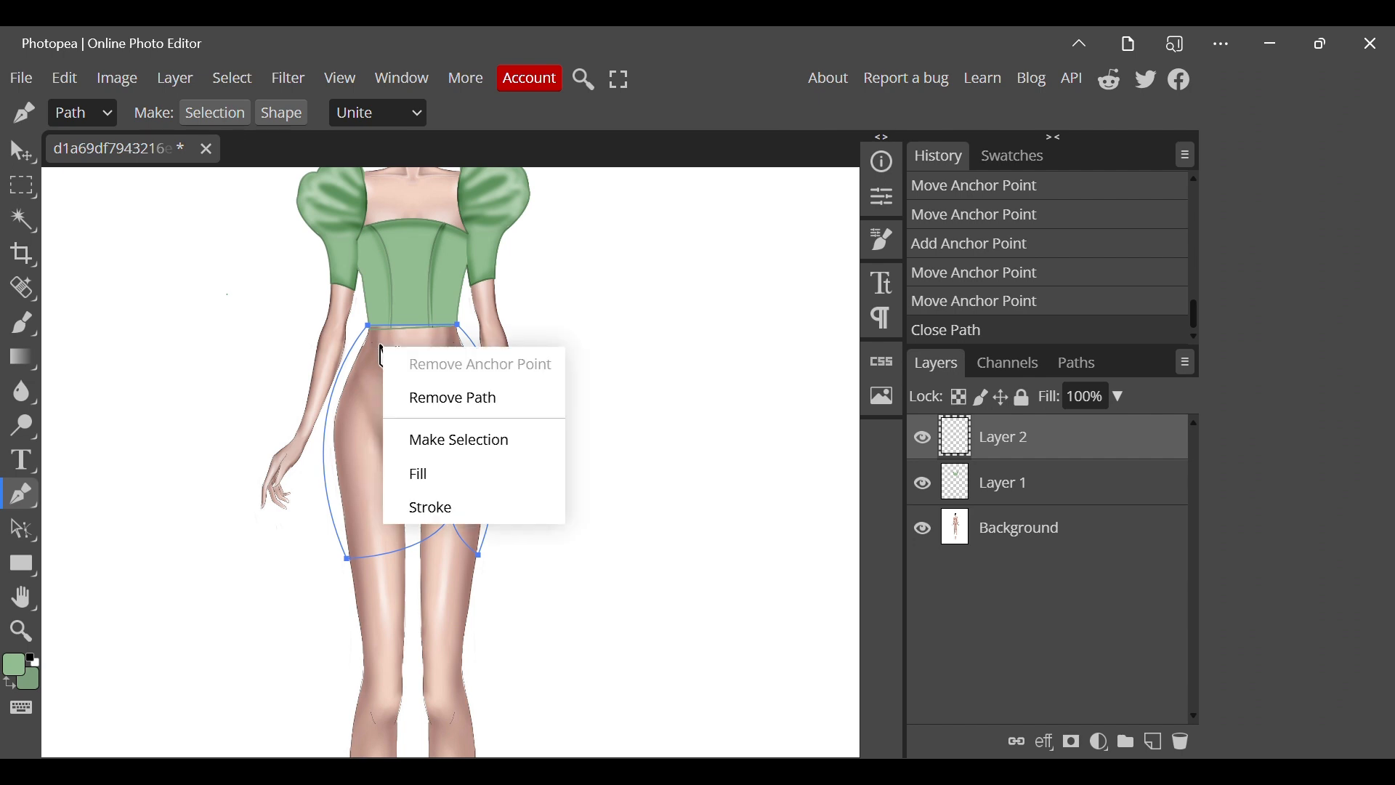
{"action": "left_click", "coordinate": [427, 473]}
{"action": "right_click", "coordinate": [445, 466]}
{"action": "left_click", "coordinate": [496, 512]}
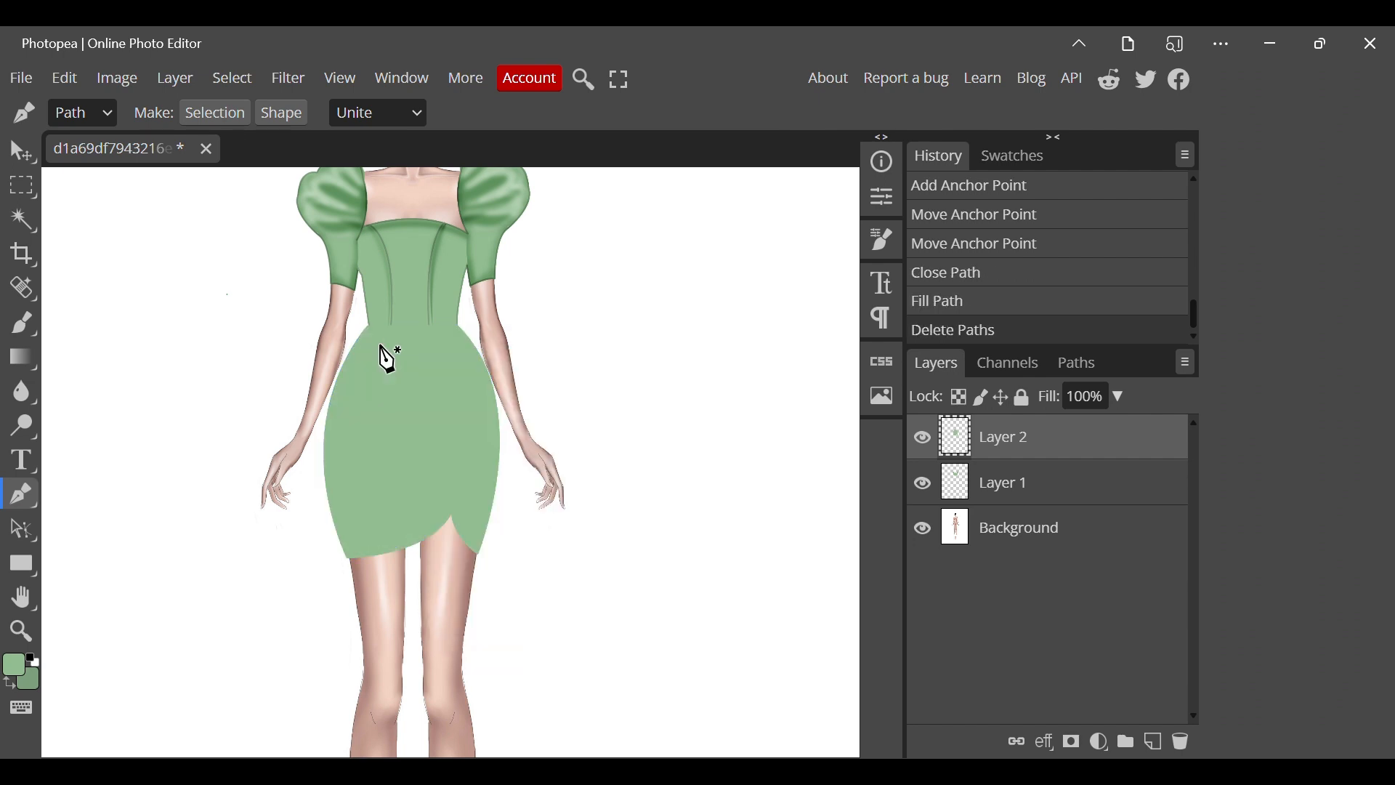
Make the darker green the foreground colour and draw a Pen Tool path from the waist down the skirt's overlap line to the narrow panel's hem corner.
{"action": "scroll", "coordinate": [380, 346], "scroll_direction": "down", "scroll_amount": 1}
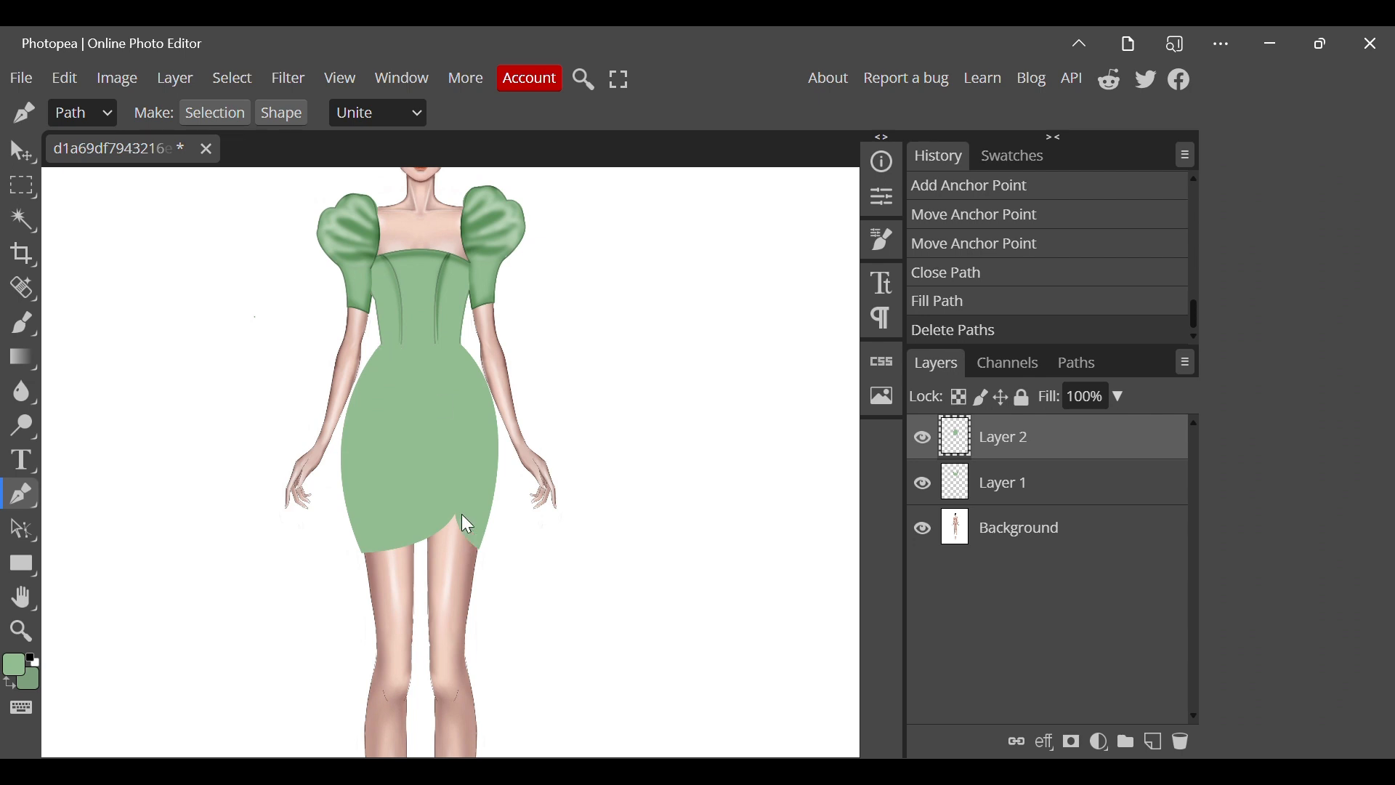
{"action": "left_click", "coordinate": [19, 694]}
{"action": "left_click", "coordinate": [453, 345]}
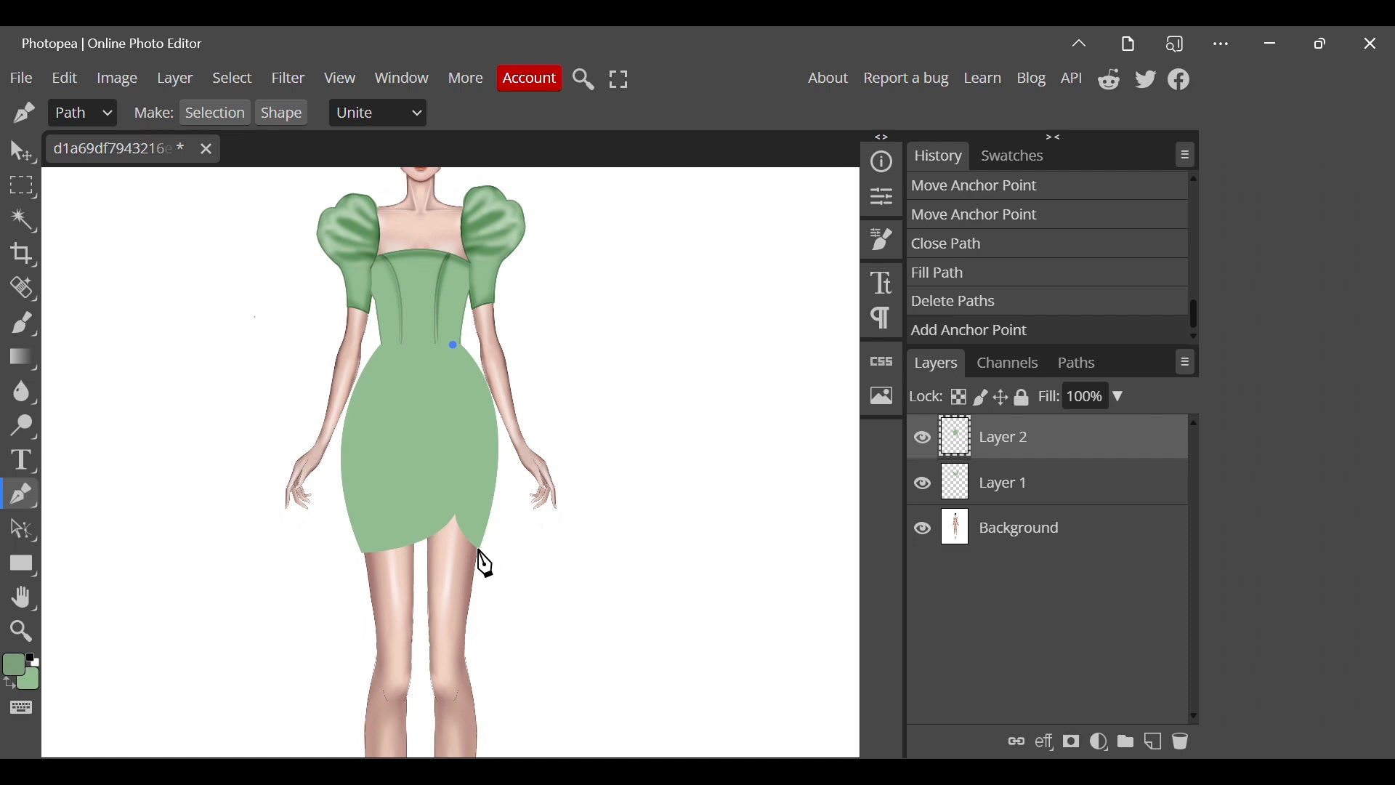
{"action": "left_click_drag", "start_coordinate": [479, 550], "coordinate": [533, 582]}
{"action": "left_click", "coordinate": [480, 550], "text": "alt"}
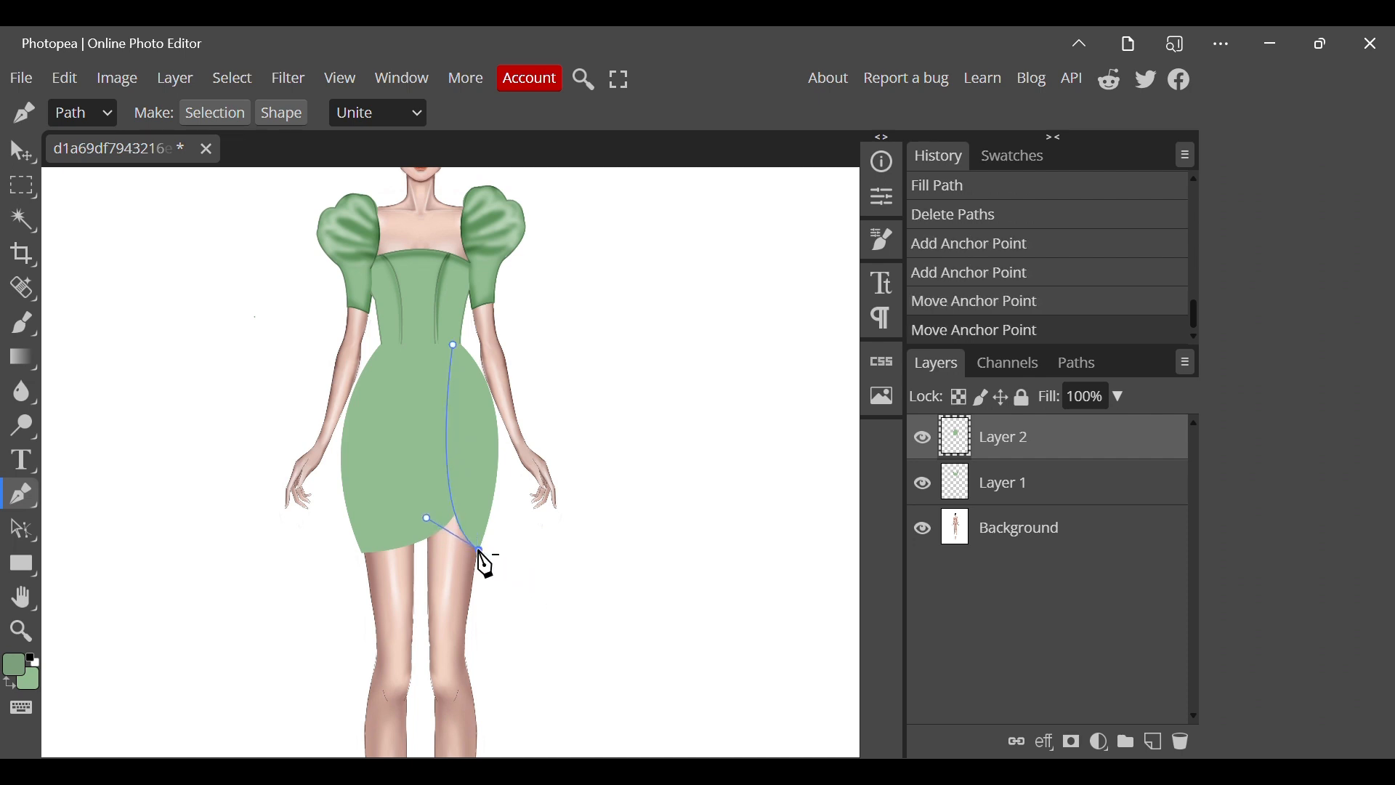
Continue the outline path up the narrow panel's hip, across the waist, and down the opposite hip to the hem corner.
{"action": "left_click_drag", "start_coordinate": [462, 346], "coordinate": [393, 267]}
{"action": "left_click", "coordinate": [463, 346], "text": "alt"}
{"action": "left_click", "coordinate": [391, 358]}
{"action": "left_click_drag", "start_coordinate": [373, 334], "coordinate": [353, 336]}
{"action": "left_click", "coordinate": [382, 346], "text": "alt"}
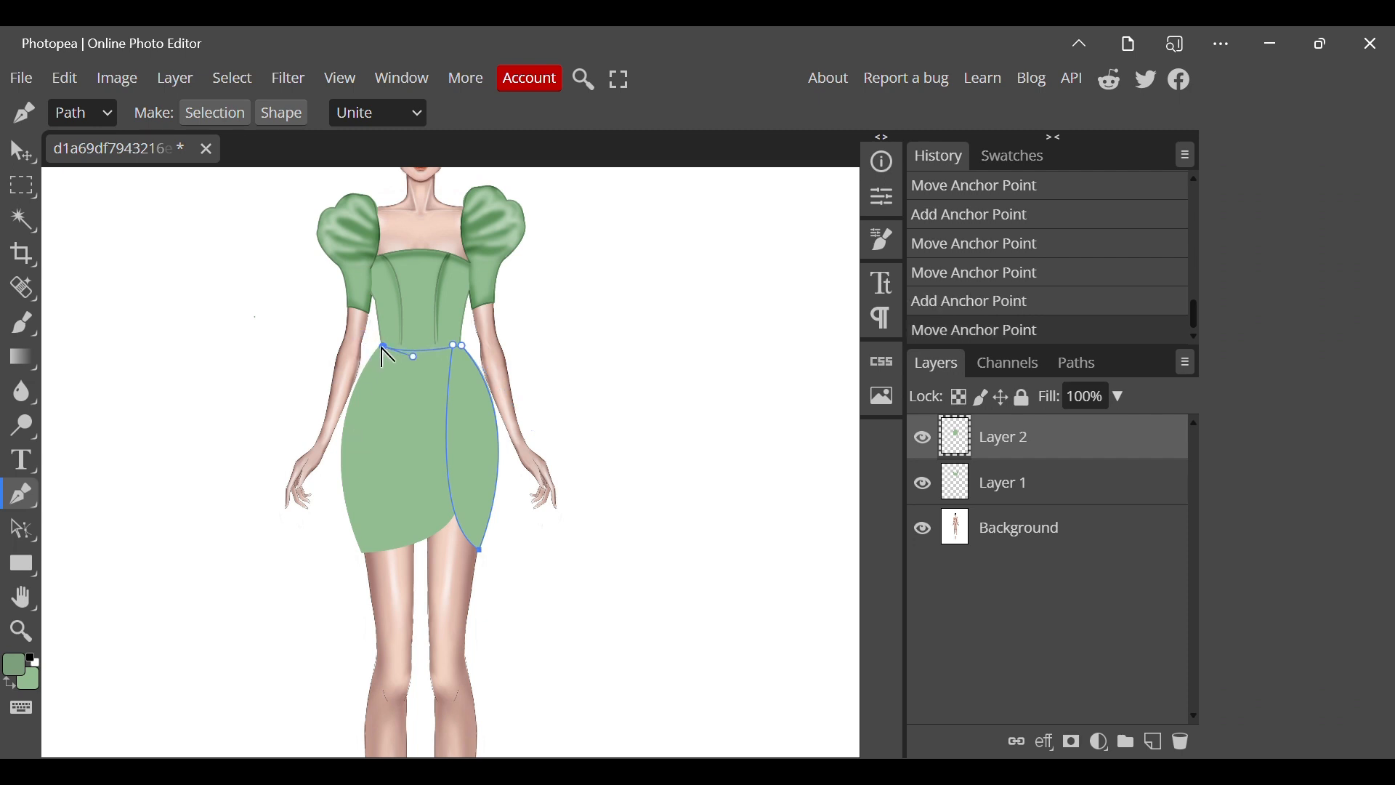
{"action": "left_click_drag", "start_coordinate": [364, 557], "coordinate": [426, 685]}
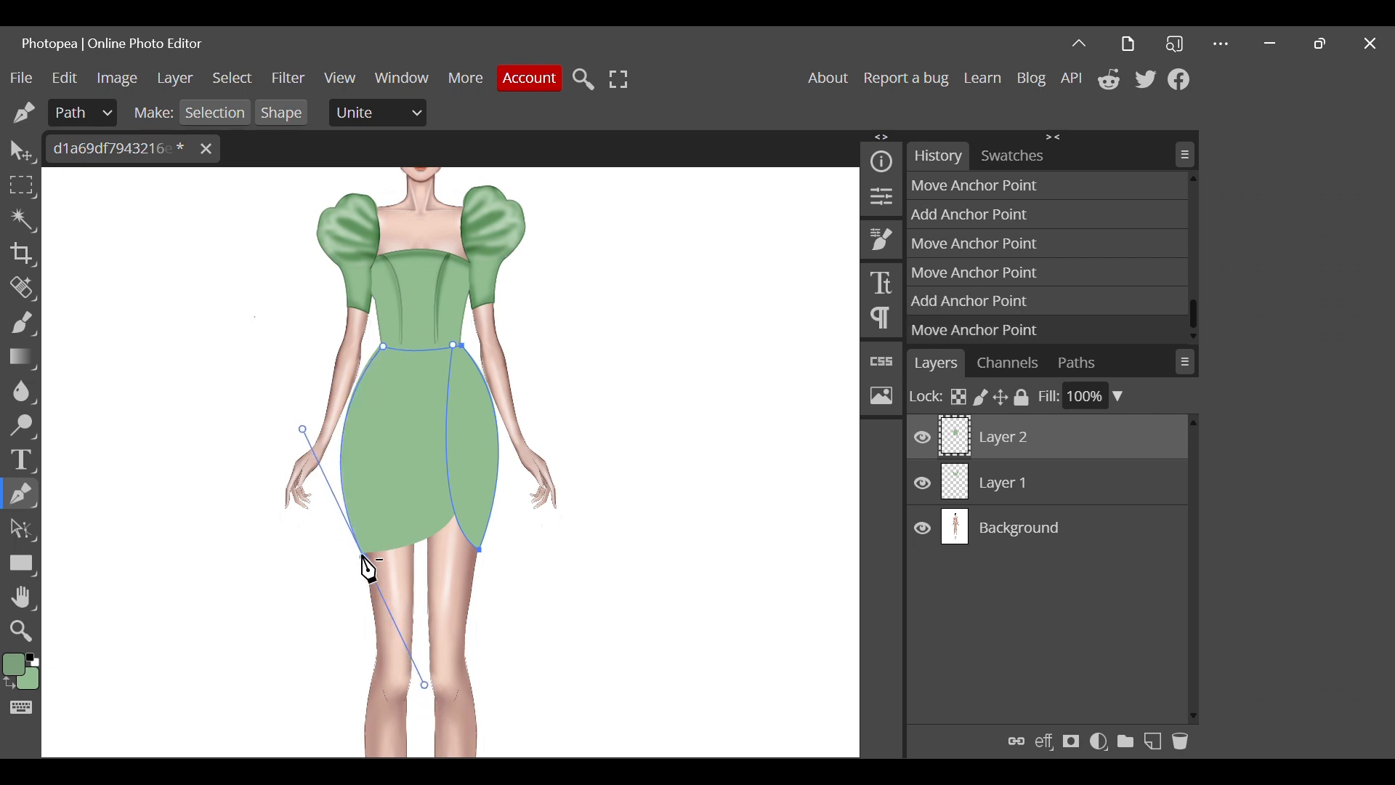
{"action": "left_click", "coordinate": [364, 557], "text": "alt"}
Stroke the skirt outline path with the Brush Tool in the darker green and remove the path.
{"action": "scroll", "coordinate": [422, 551], "scroll_direction": "up", "scroll_amount": 2}
{"action": "right_click", "coordinate": [420, 543]}
{"action": "left_click", "coordinate": [454, 703]}
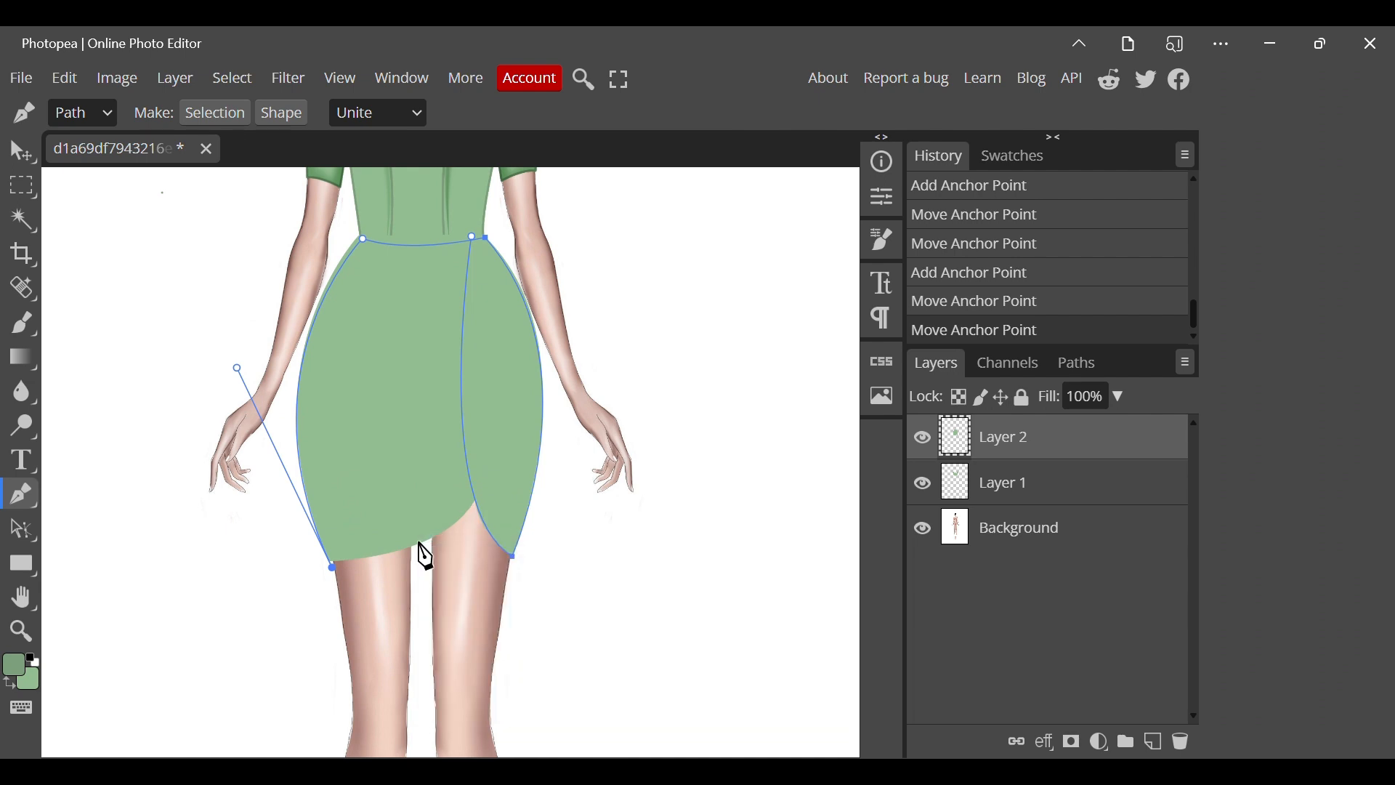
{"action": "left_click", "coordinate": [321, 370]}
{"action": "right_click", "coordinate": [314, 393]}
{"action": "left_click", "coordinate": [377, 404]}
{"action": "scroll", "coordinate": [314, 398], "scroll_direction": "down", "scroll_amount": 3}
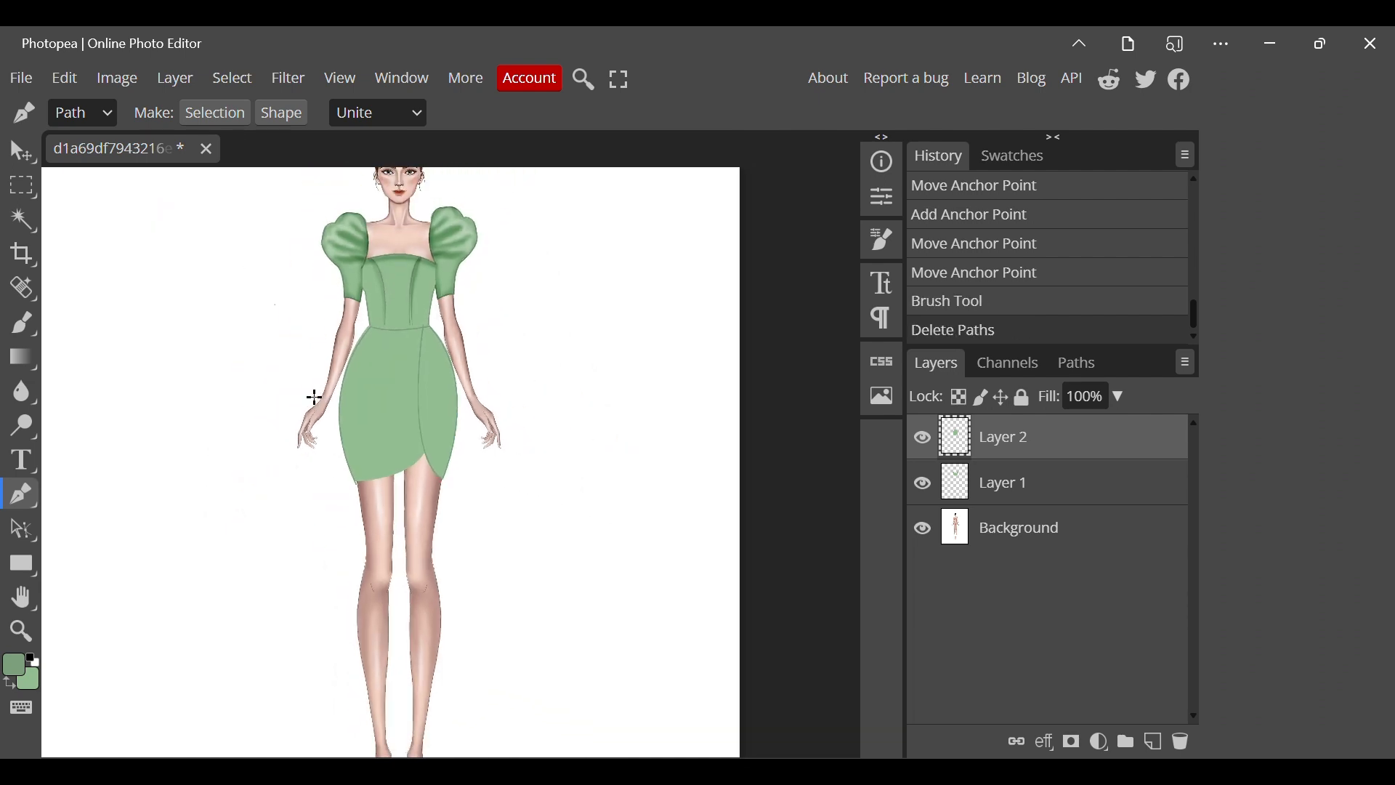
Draw a curved path along the wide panel's hem up to the notch, stroke it with the Brush Tool, and remove the path.
{"action": "scroll", "coordinate": [357, 481], "scroll_direction": "up", "scroll_amount": 2}
{"action": "left_click", "coordinate": [358, 481]}
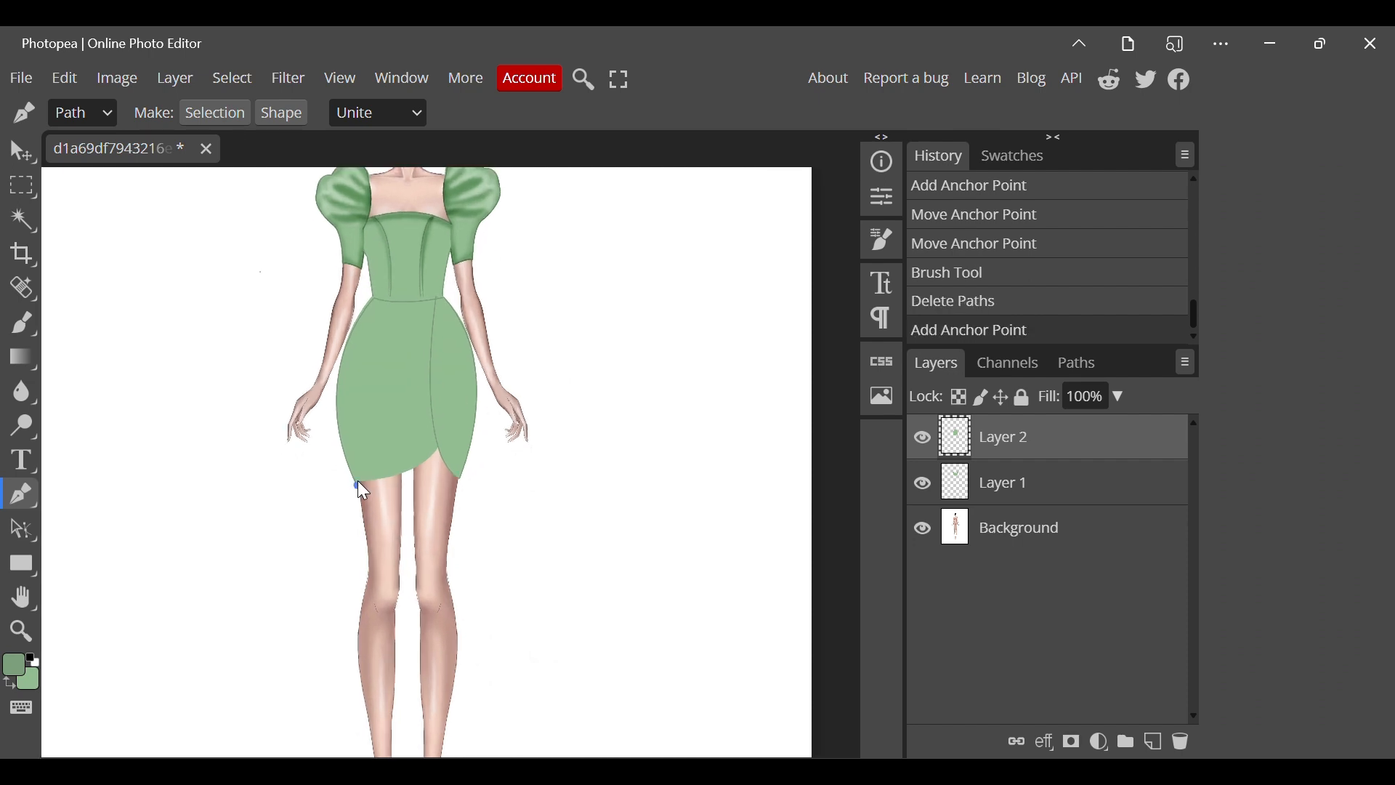
{"action": "left_click_drag", "start_coordinate": [433, 461], "coordinate": [451, 430]}
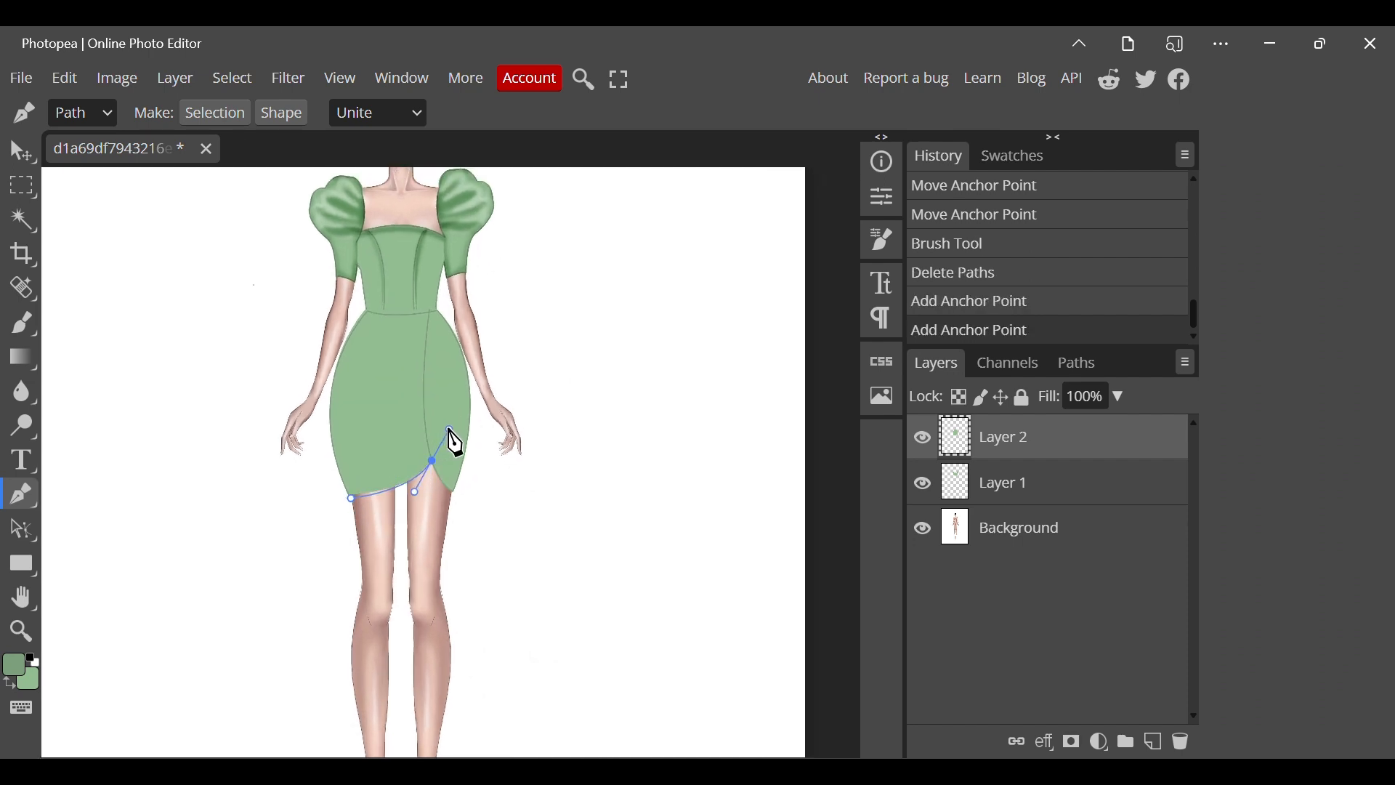
{"action": "right_click", "coordinate": [363, 510]}
{"action": "left_click", "coordinate": [413, 674]}
{"action": "left_click", "coordinate": [302, 349]}
{"action": "right_click", "coordinate": [409, 579]}
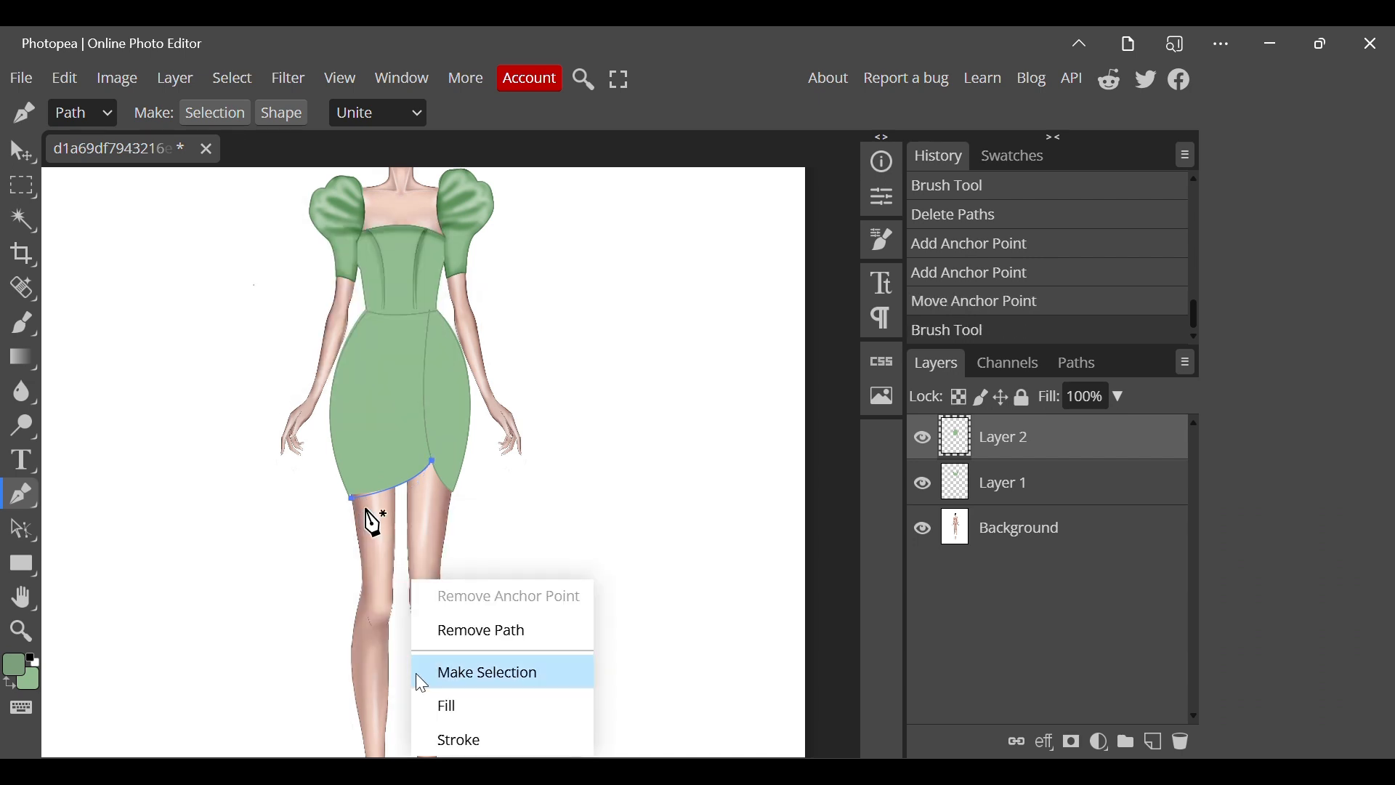
{"action": "left_click", "coordinate": [420, 629]}
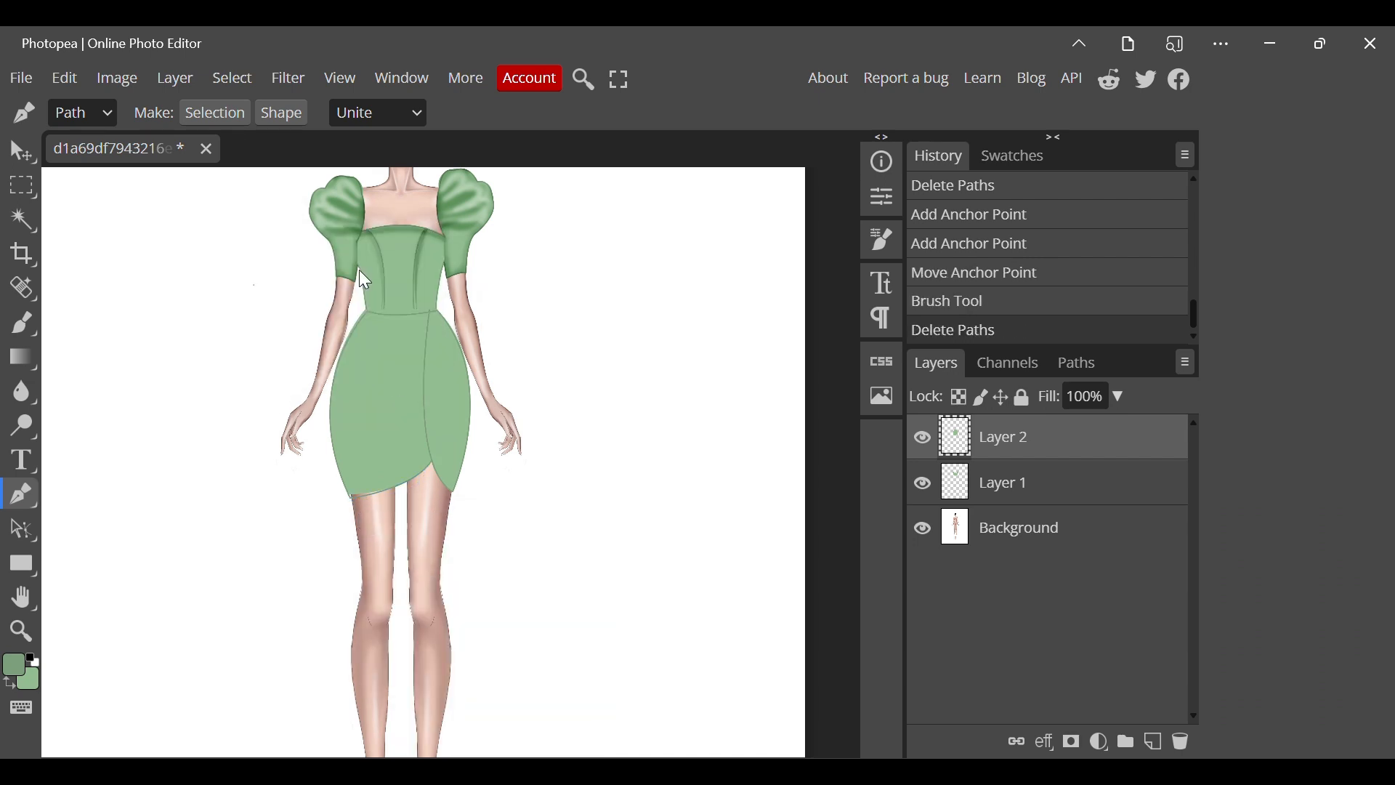
Draw a slightly curved Pen Tool path across the waist seam and stroke it with the Burn Tool.
{"action": "key", "text": "e"}
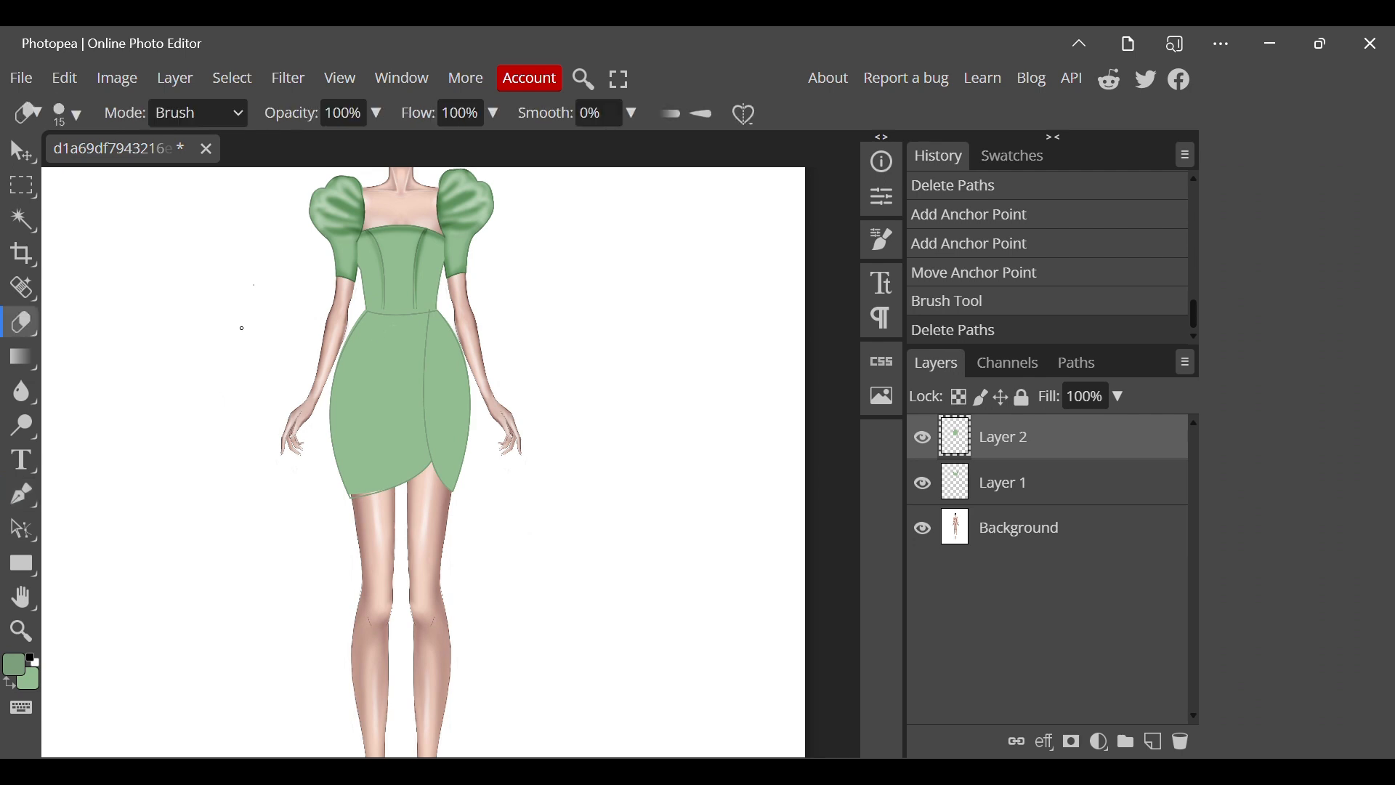
{"action": "key", "text": "p"}
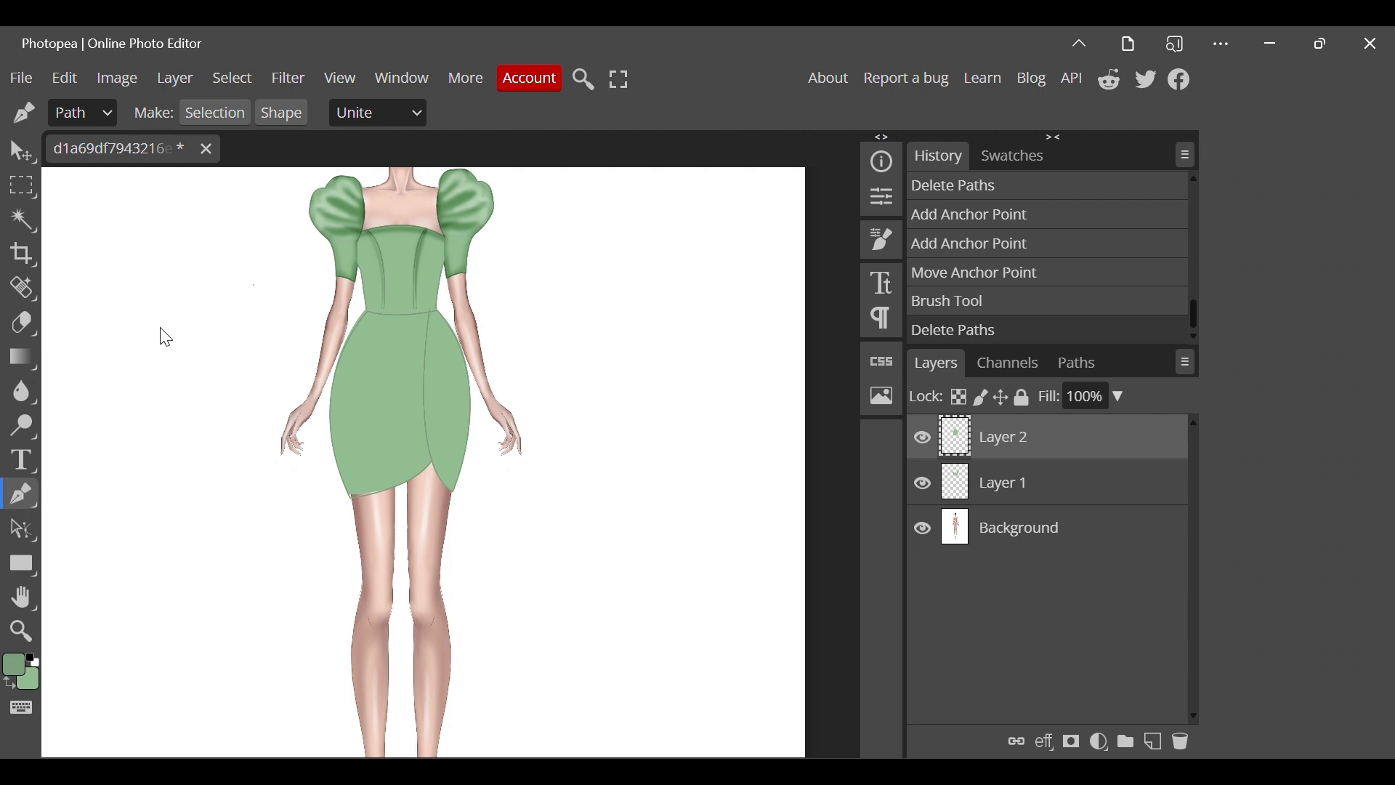
{"action": "left_click", "coordinate": [367, 309]}
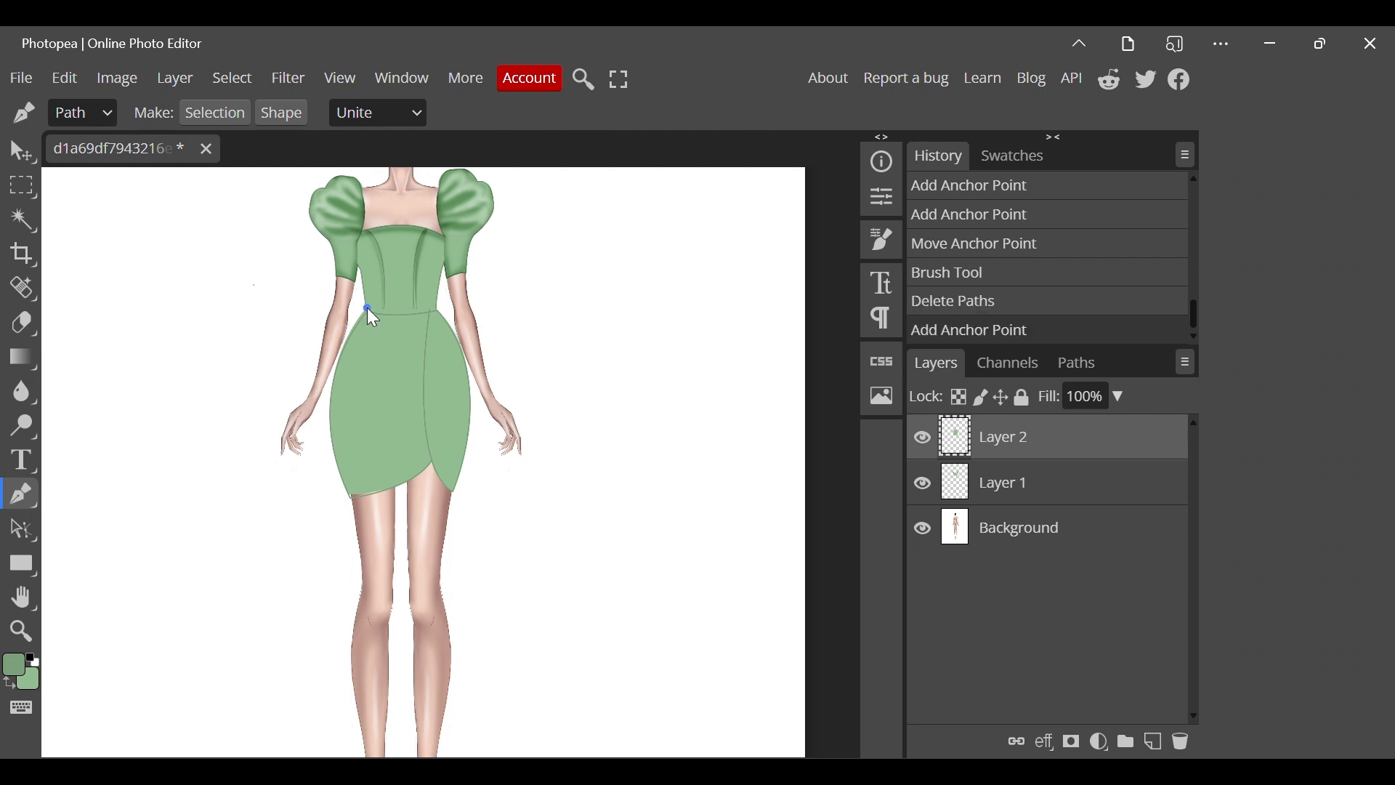
{"action": "left_click_drag", "start_coordinate": [436, 312], "coordinate": [473, 299]}
{"action": "right_click", "coordinate": [473, 299]}
{"action": "left_click", "coordinate": [528, 457]}
{"action": "left_click", "coordinate": [328, 299]}
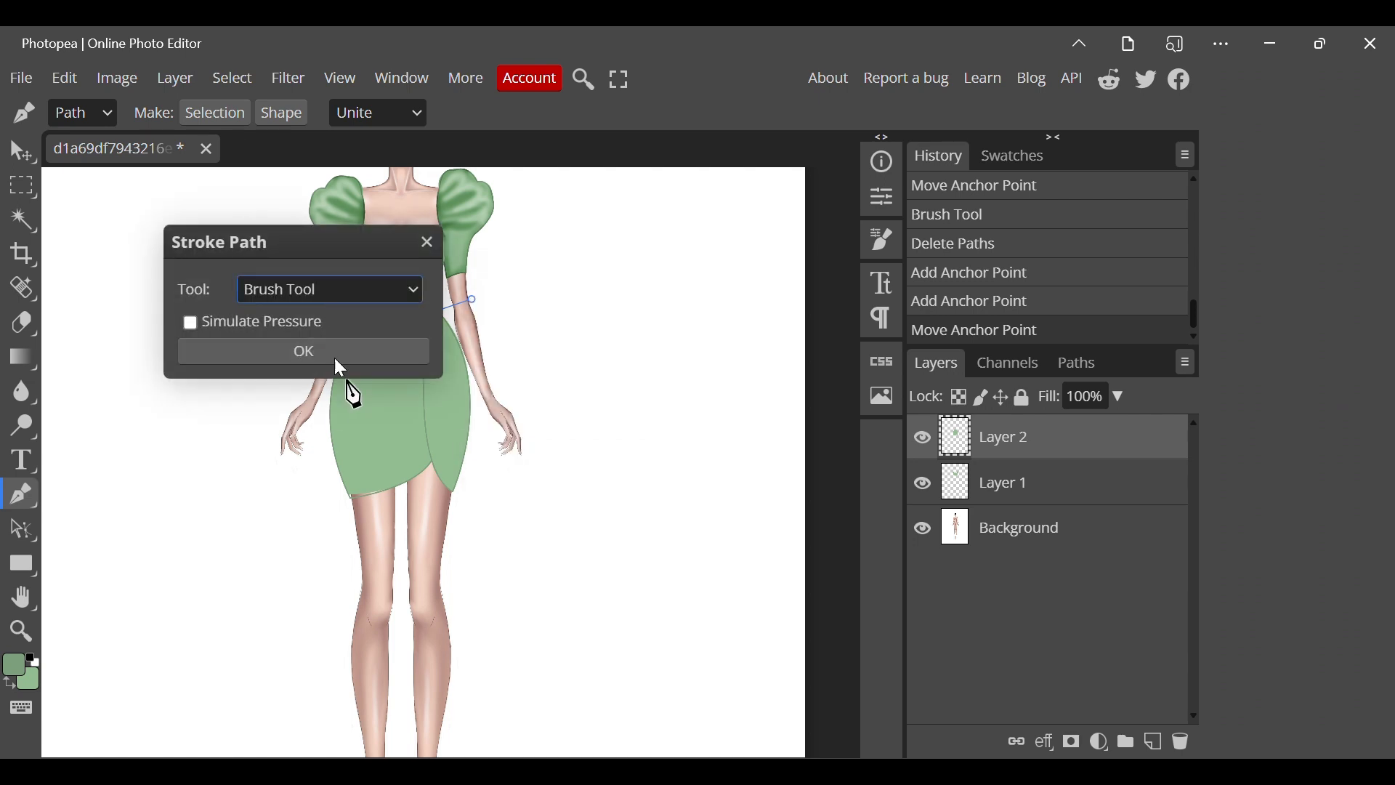
{"action": "left_click", "coordinate": [309, 534]}
{"action": "left_click", "coordinate": [271, 357]}
Burn-stroke the waist seam path three more times to deepen the shadow, and remove the path.
{"action": "right_click", "coordinate": [274, 359]}
{"action": "left_click", "coordinate": [312, 404]}
{"action": "left_click", "coordinate": [297, 350]}
{"action": "right_click", "coordinate": [300, 347]}
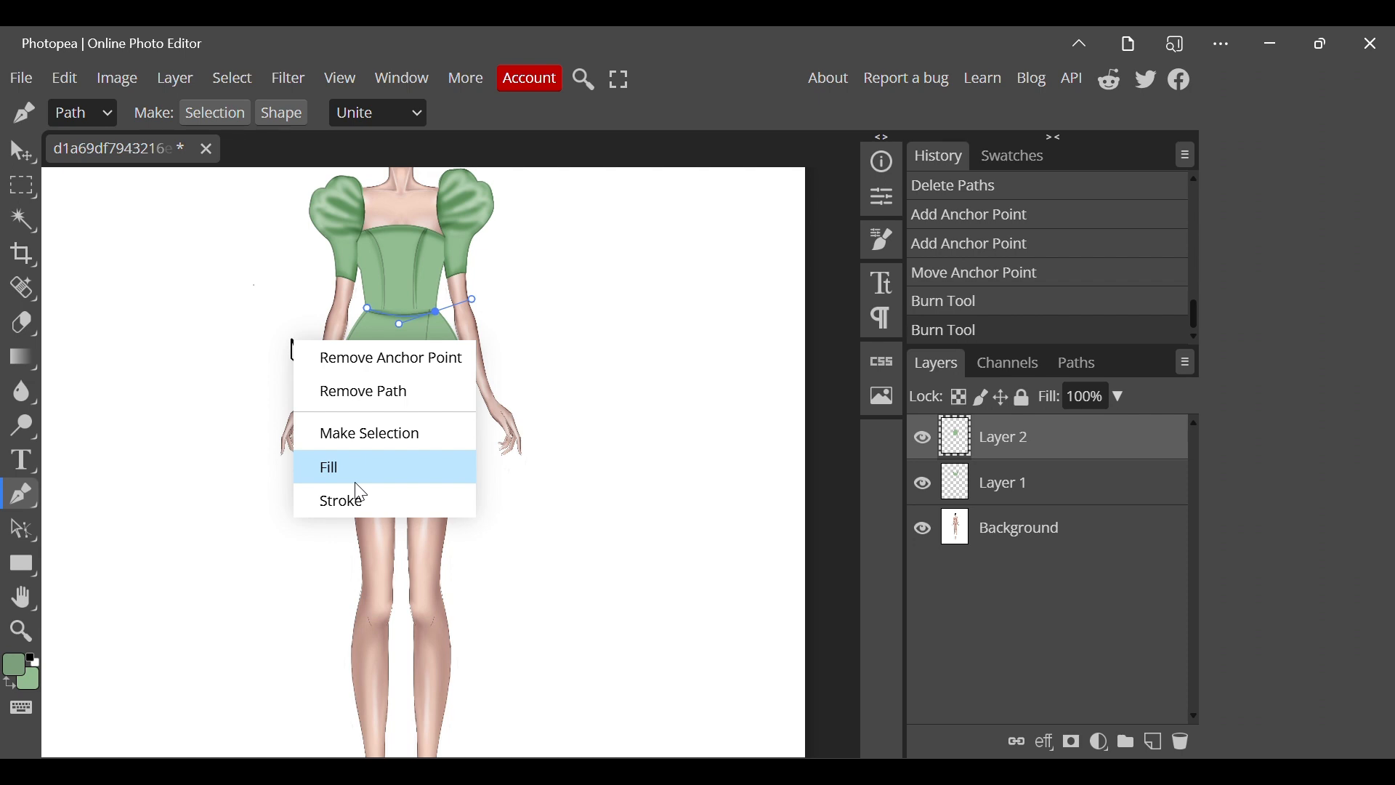
{"action": "left_click", "coordinate": [340, 496]}
{"action": "left_click", "coordinate": [327, 359]}
{"action": "right_click", "coordinate": [331, 363]}
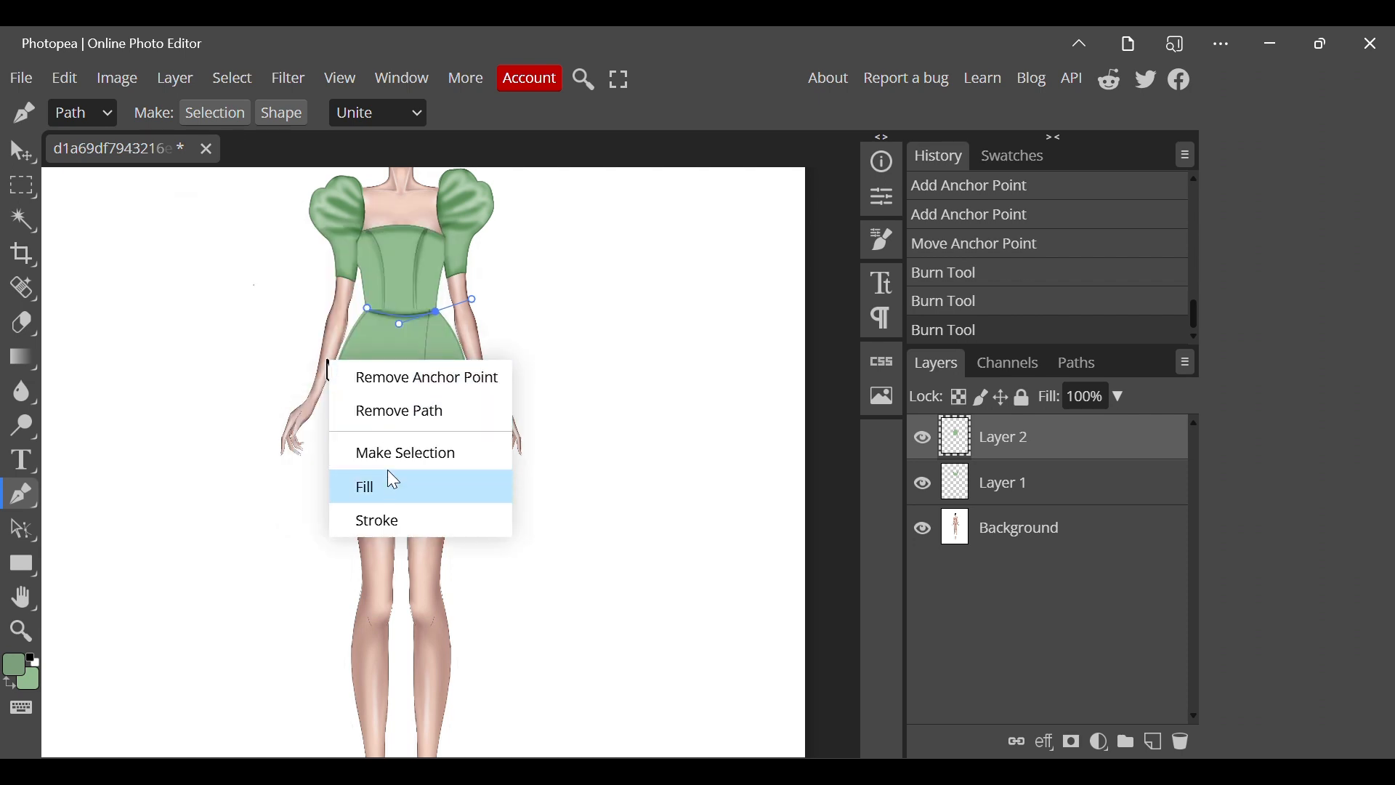
{"action": "left_click", "coordinate": [379, 521]}
{"action": "left_click", "coordinate": [298, 359]}
{"action": "right_click", "coordinate": [302, 361]}
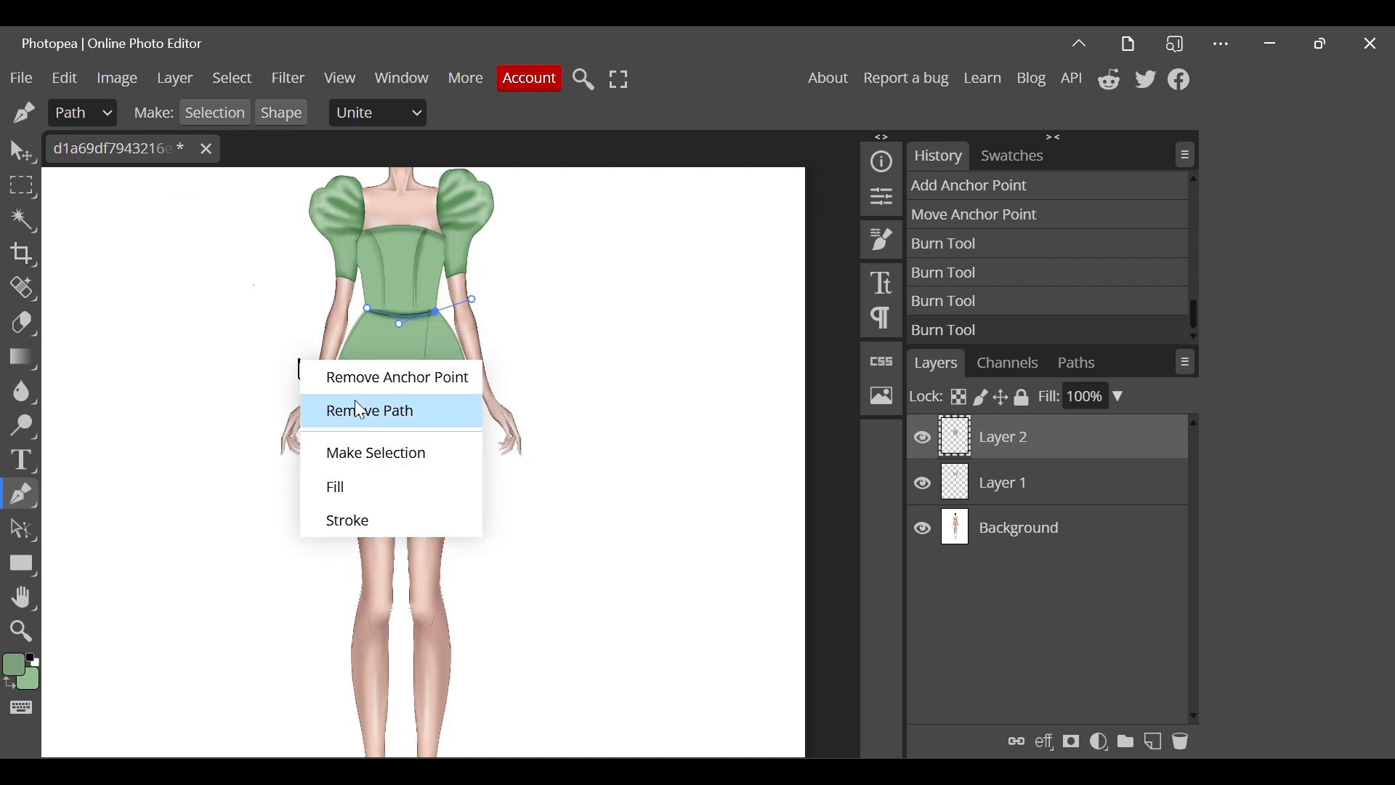
{"action": "left_click", "coordinate": [357, 411]}
{"action": "scroll", "coordinate": [414, 408], "scroll_direction": "down", "scroll_amount": 1}
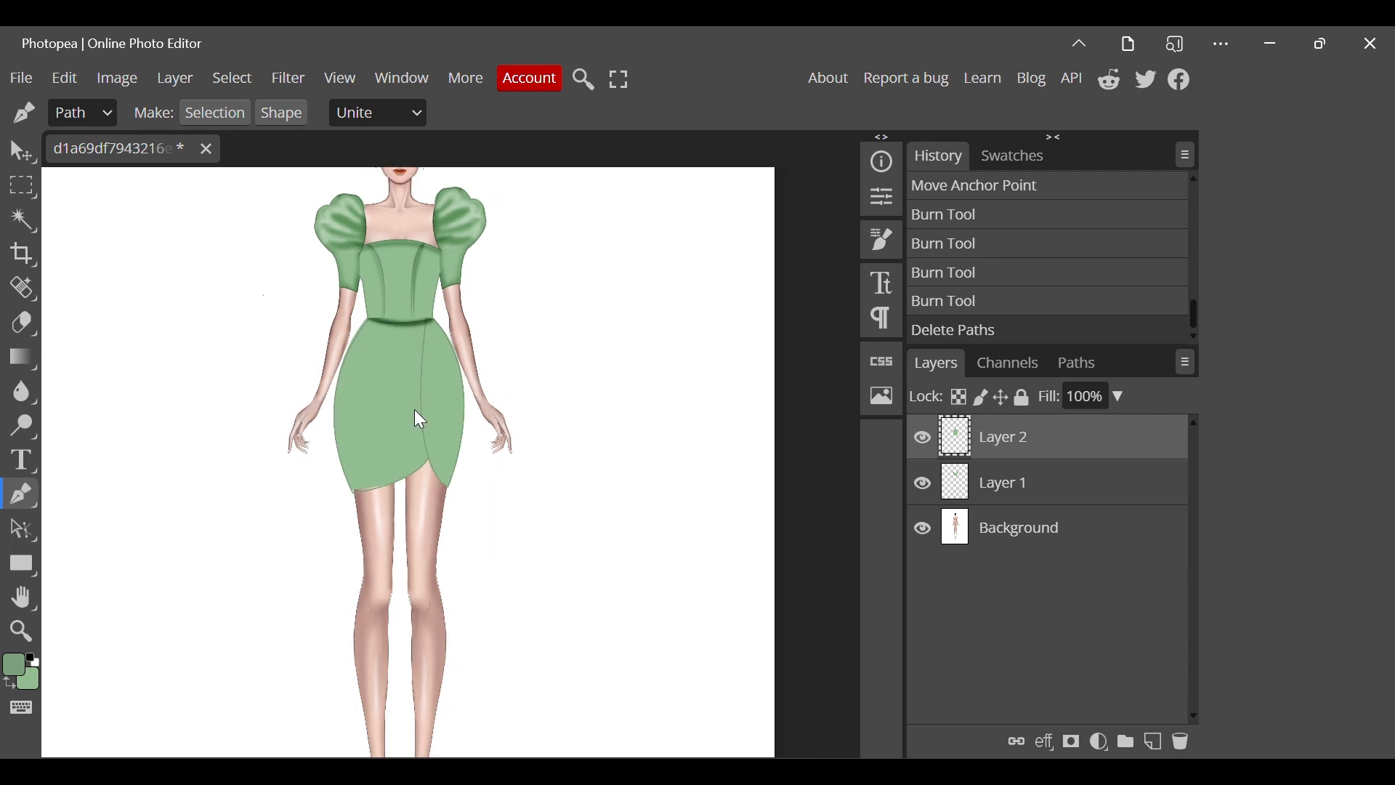
Draw a path along the skirt's overlap line from the waist to the notch, stroke it with the Burn Tool, and remove it.
{"action": "left_click", "coordinate": [422, 323]}
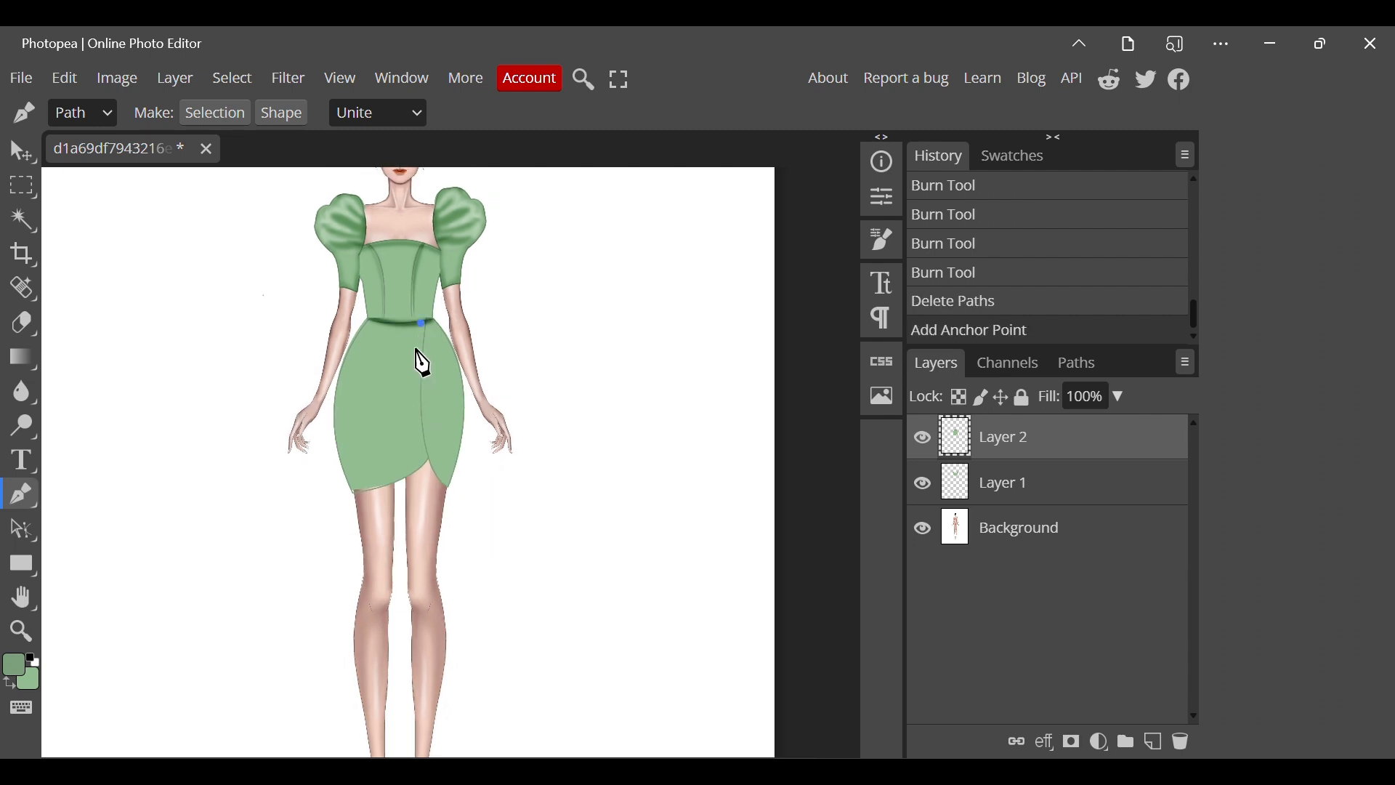
{"action": "left_click_drag", "start_coordinate": [426, 463], "coordinate": [448, 493]}
{"action": "right_click", "coordinate": [448, 494]}
{"action": "left_click", "coordinate": [511, 591]}
{"action": "right_click", "coordinate": [506, 573]}
{"action": "left_click", "coordinate": [574, 629]}
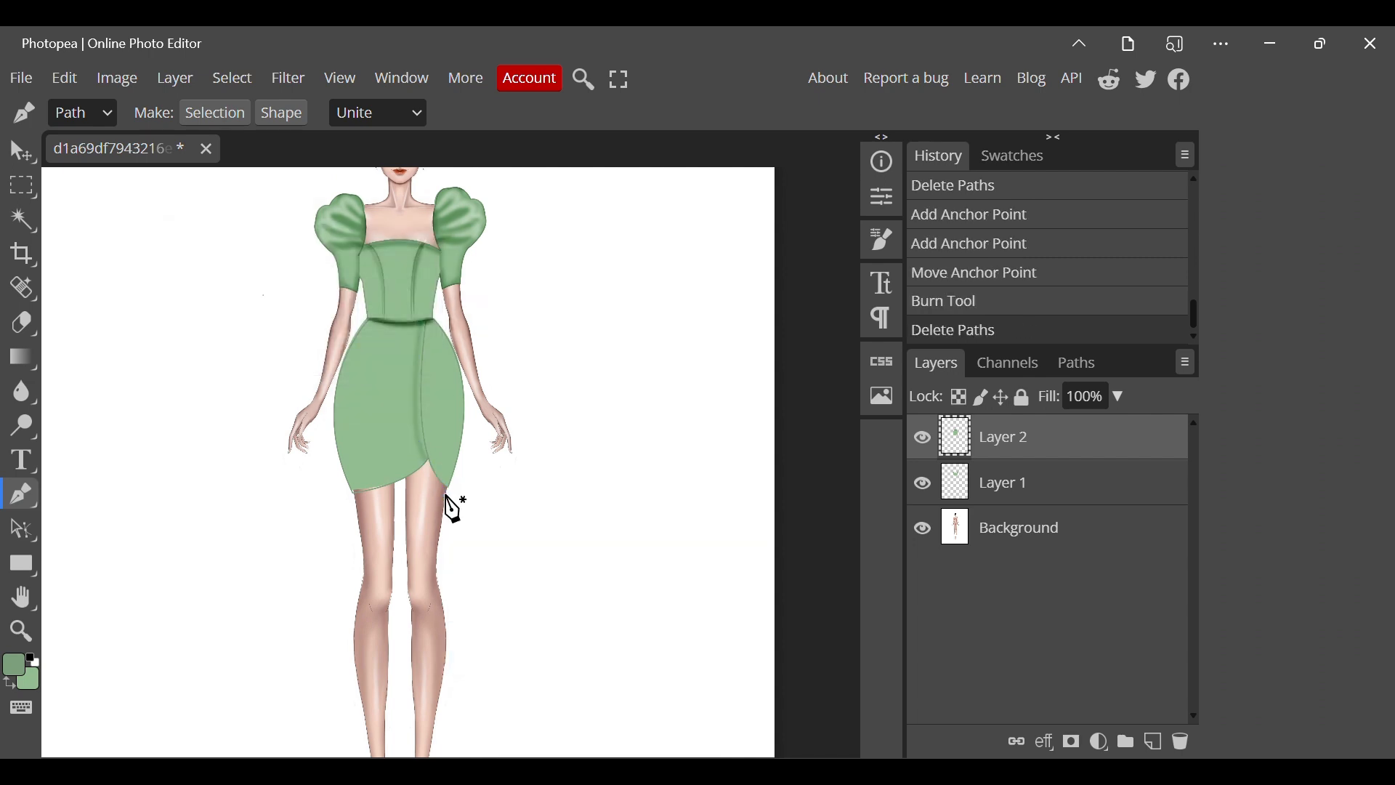
Shade the overlap with a Burn Tool stroke along a path from the waist to the narrow panel's hem corner, and remove the path.
{"action": "left_click", "coordinate": [423, 322]}
{"action": "left_click_drag", "start_coordinate": [450, 489], "coordinate": [489, 501]}
{"action": "right_click", "coordinate": [490, 501]}
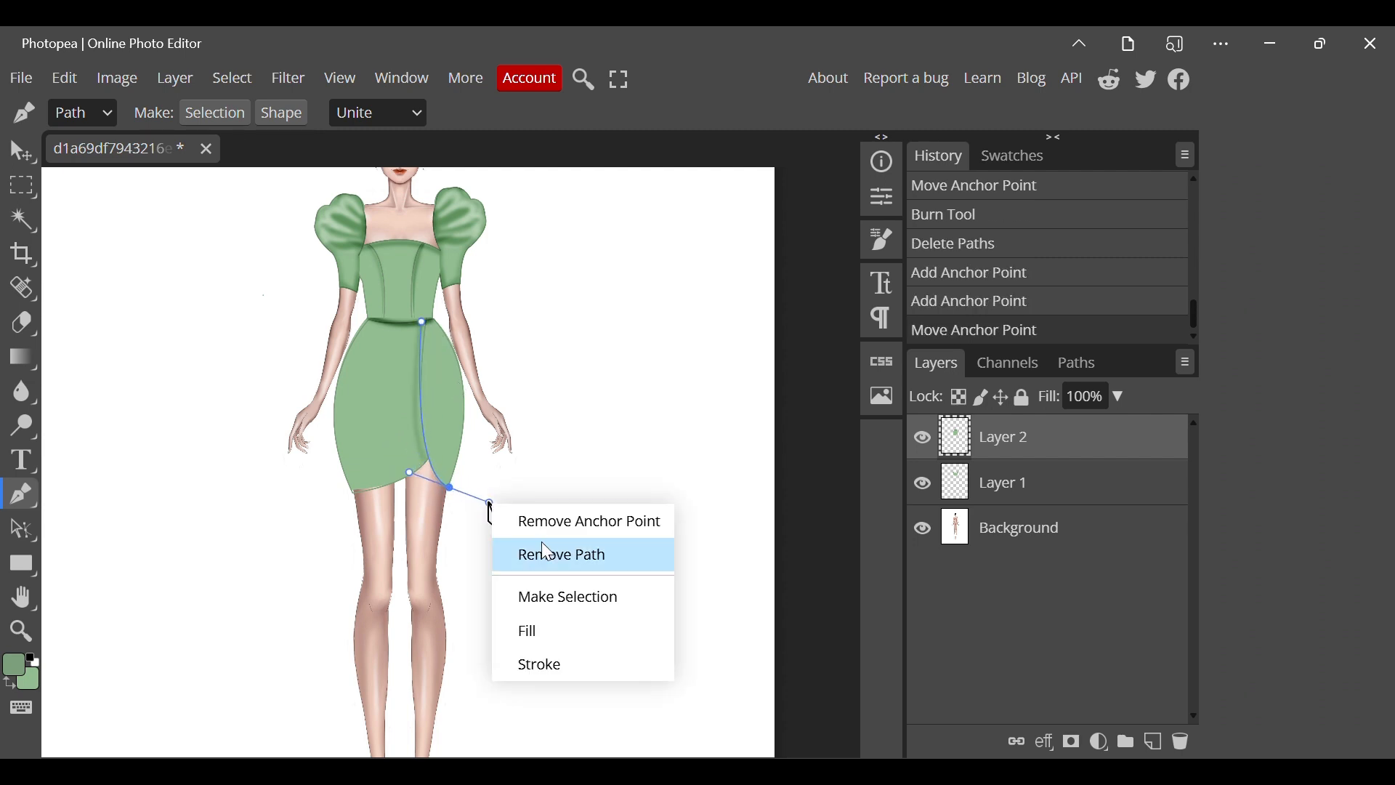
{"action": "left_click", "coordinate": [538, 663]}
{"action": "right_click", "coordinate": [554, 582]}
{"action": "left_click", "coordinate": [578, 627]}
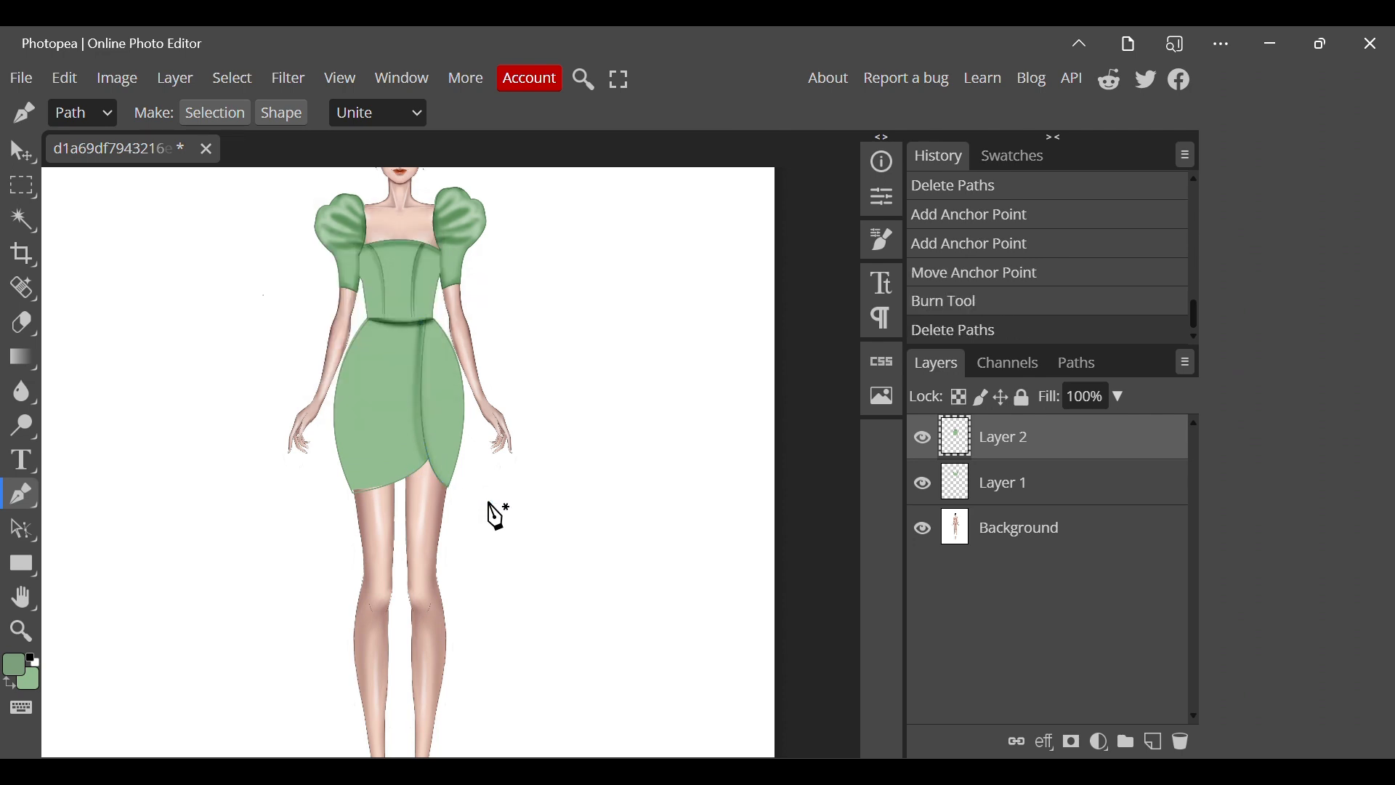
Deepen the overlap shadow with another Burn Tool stroke along a path from the waist to the notch, and remove the path.
{"action": "left_click", "coordinate": [423, 323]}
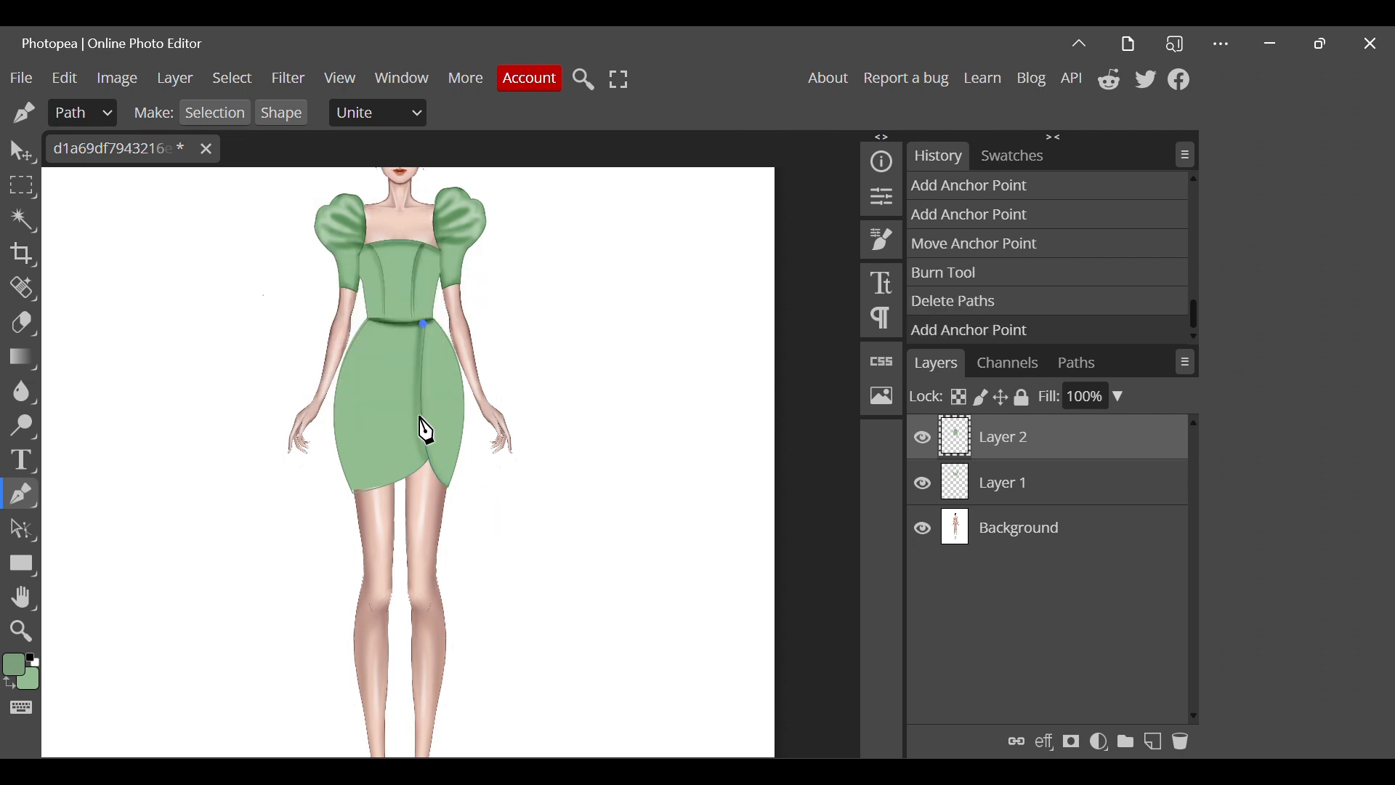
{"action": "left_click_drag", "start_coordinate": [428, 463], "coordinate": [445, 476]}
{"action": "right_click", "coordinate": [444, 475]}
{"action": "left_click", "coordinate": [495, 632]}
{"action": "key", "text": "Return"}
{"action": "right_click", "coordinate": [445, 476]}
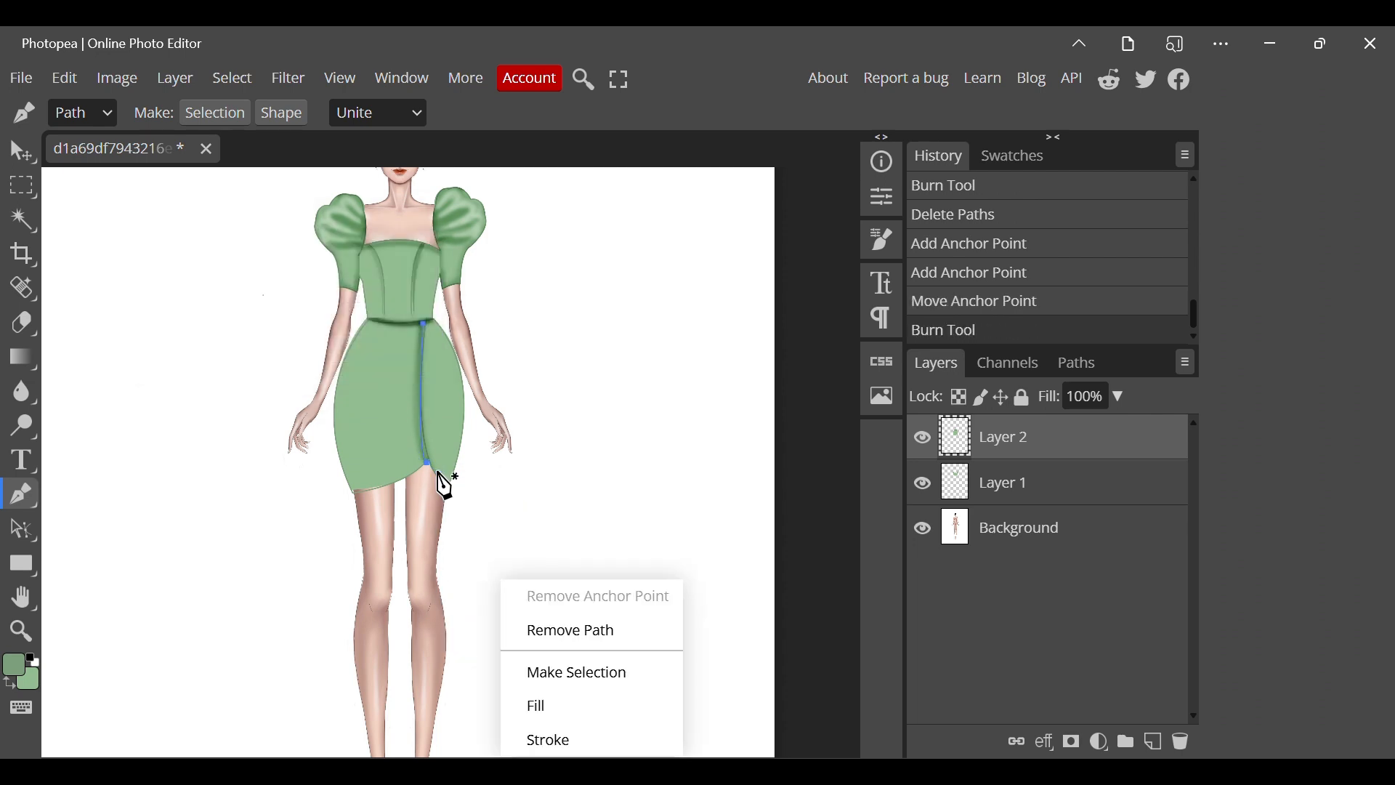
{"action": "left_click", "coordinate": [571, 632]}
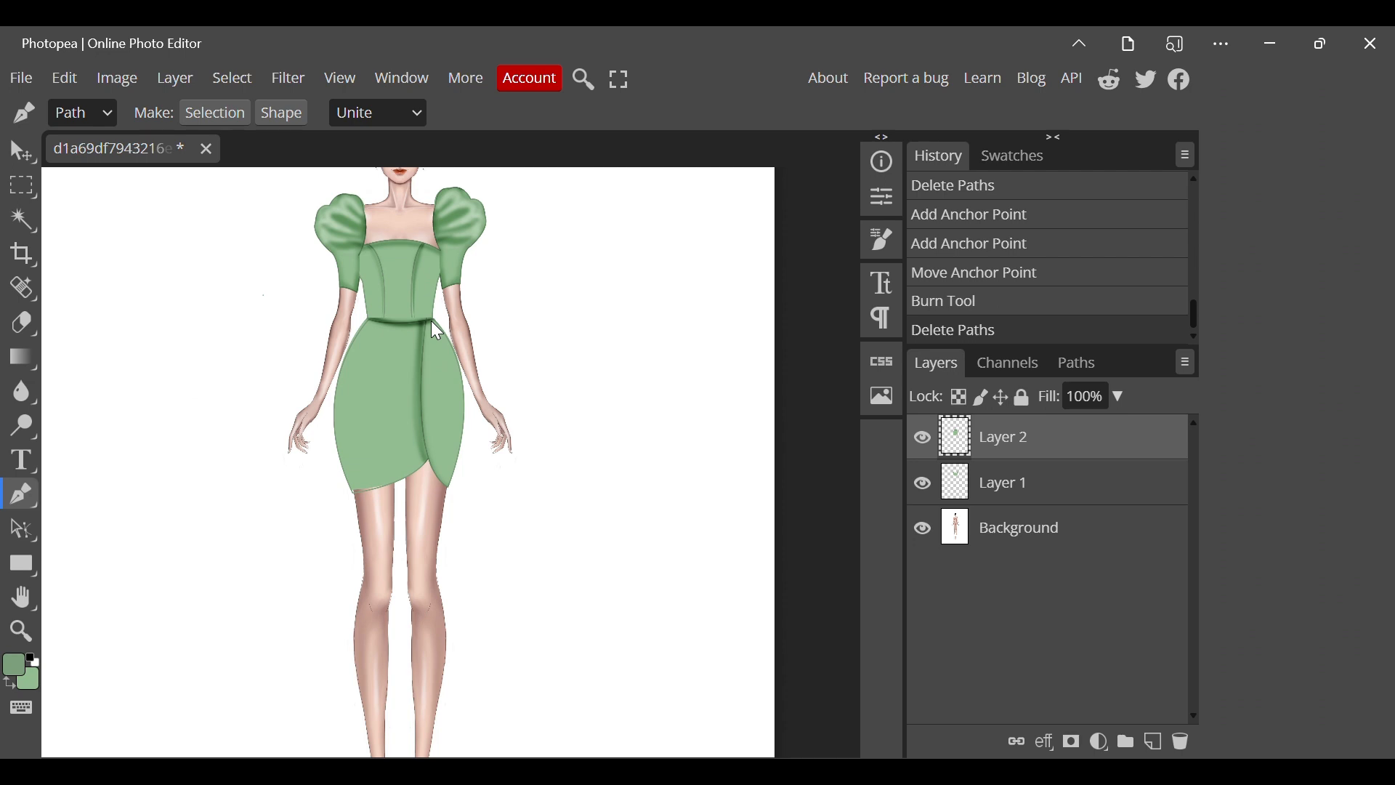
Burn a fold line down the narrow skirt panel along a curved path from the waist corner to near its hem tip, and remove the path.
{"action": "left_click", "coordinate": [430, 320]}
{"action": "left_click_drag", "start_coordinate": [431, 462], "coordinate": [473, 510]}
{"action": "right_click", "coordinate": [473, 510]}
{"action": "left_click", "coordinate": [538, 665]}
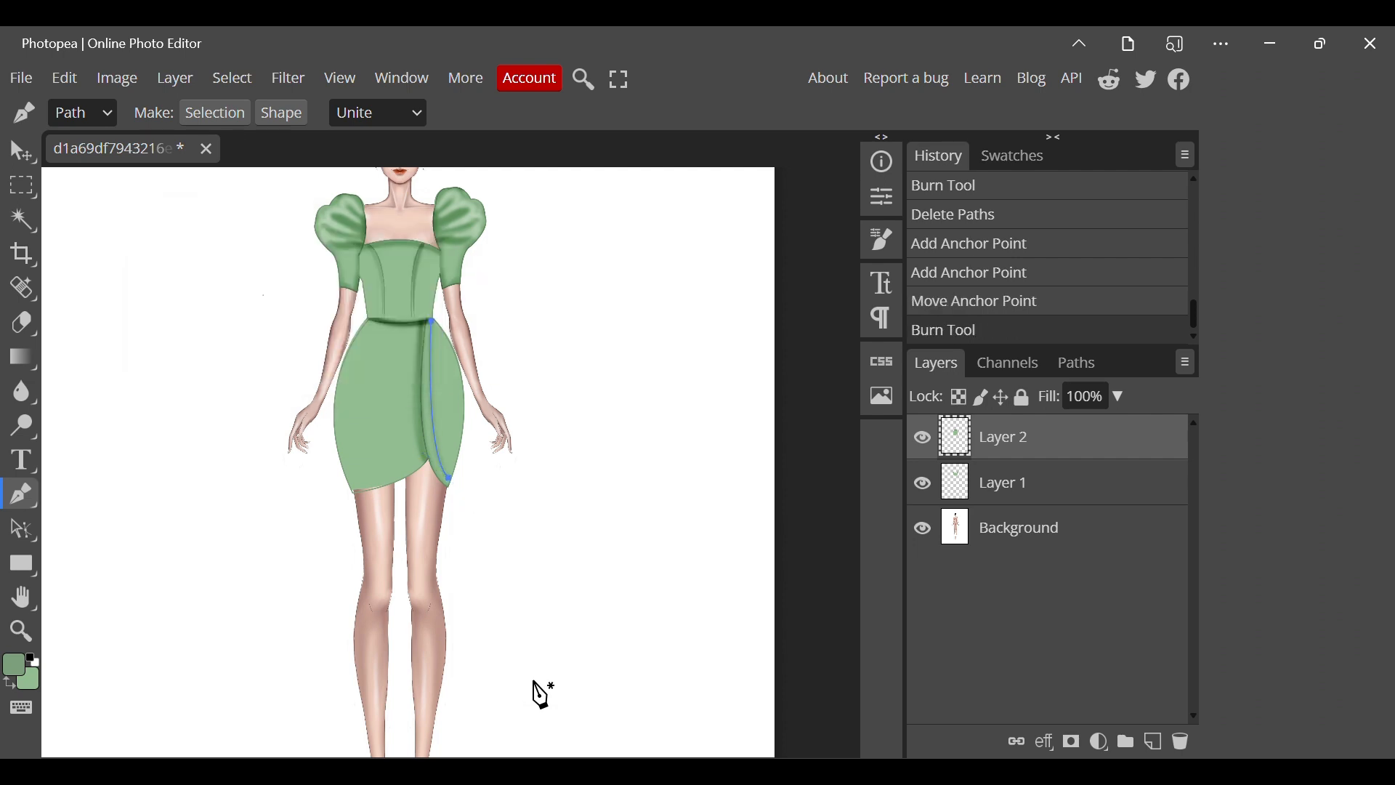
{"action": "right_click", "coordinate": [543, 674]}
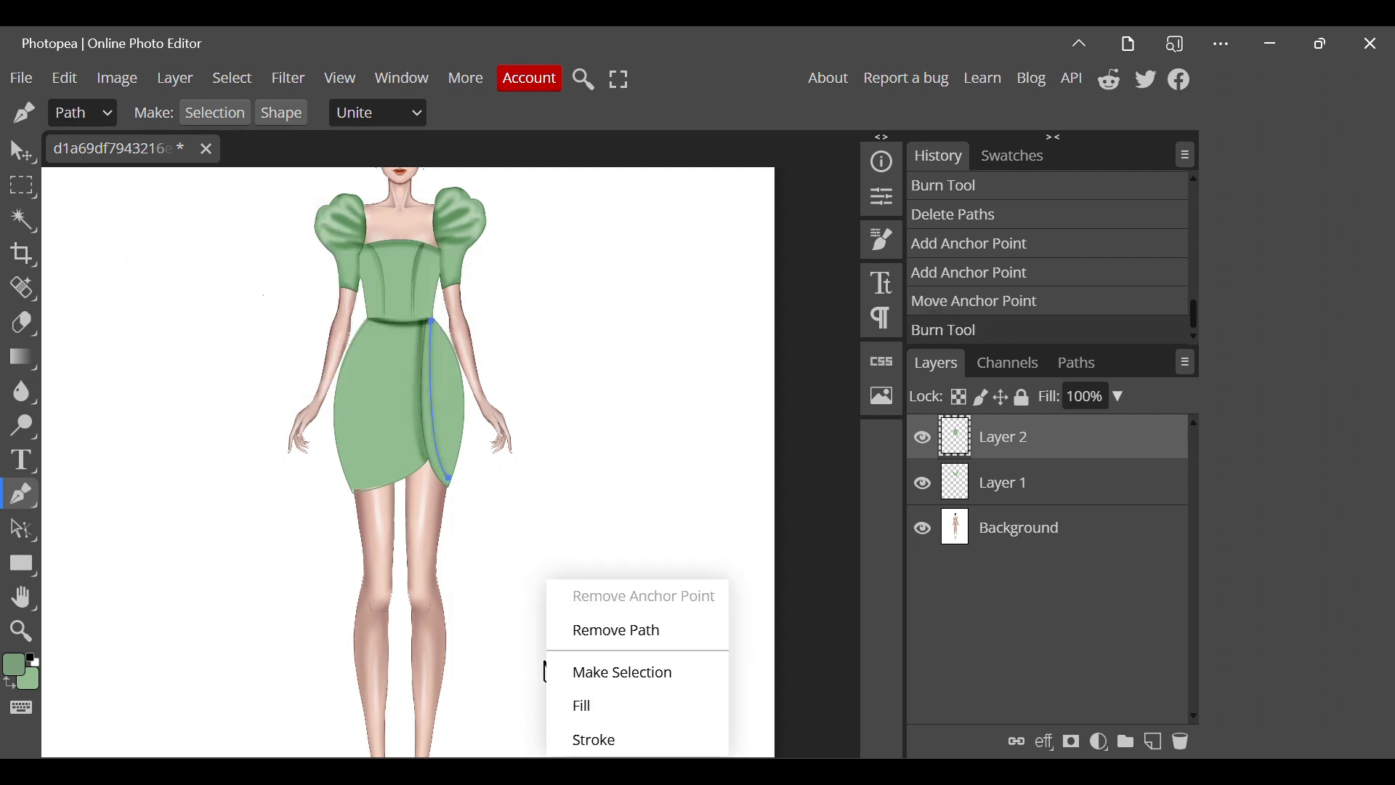
Burn a second fold on the narrow panel along a path curving from the waist corner to the lower hip edge, and remove the path.
{"action": "left_click", "coordinate": [434, 323]}
{"action": "left_click_drag", "start_coordinate": [458, 456], "coordinate": [478, 426]}
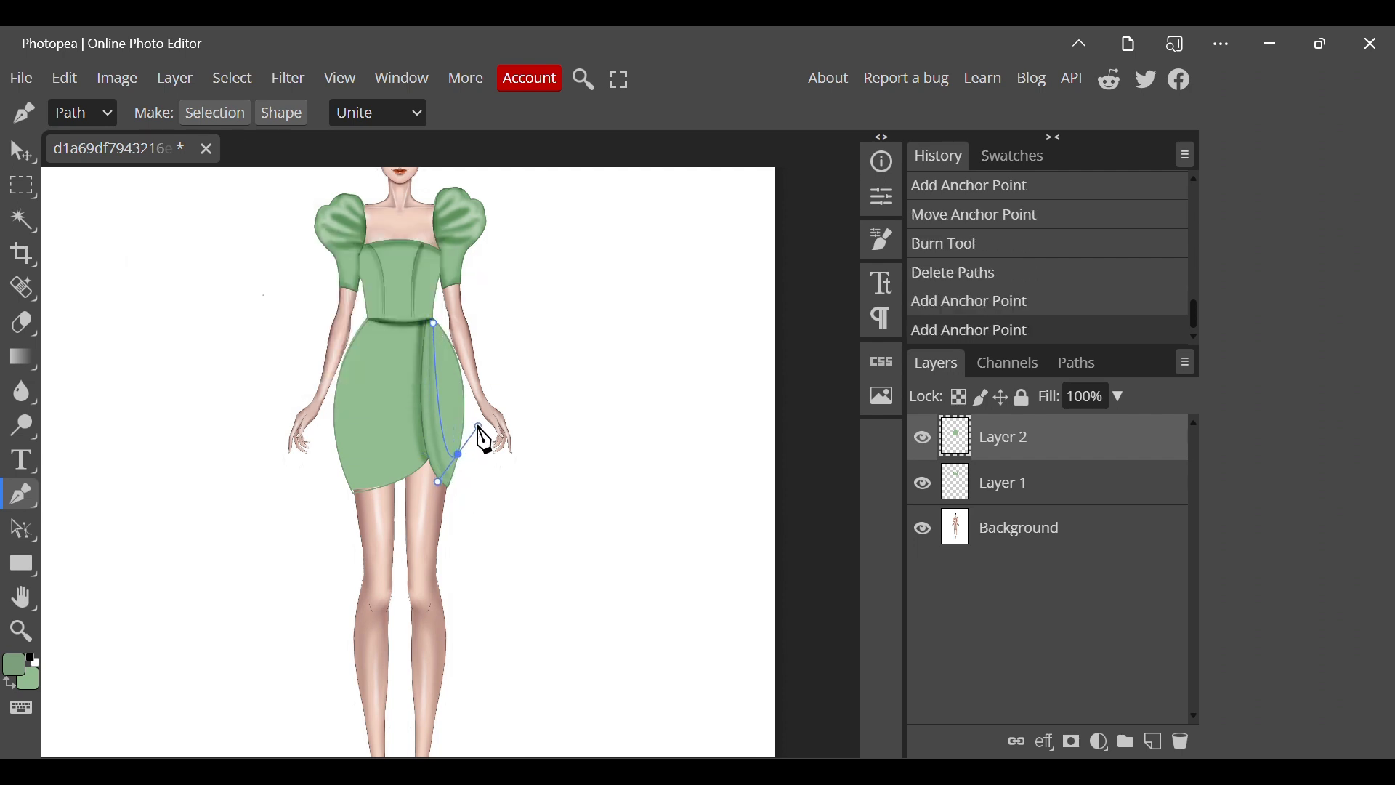
{"action": "right_click", "coordinate": [483, 439]}
{"action": "left_click", "coordinate": [522, 585]}
{"action": "key", "text": "Return"}
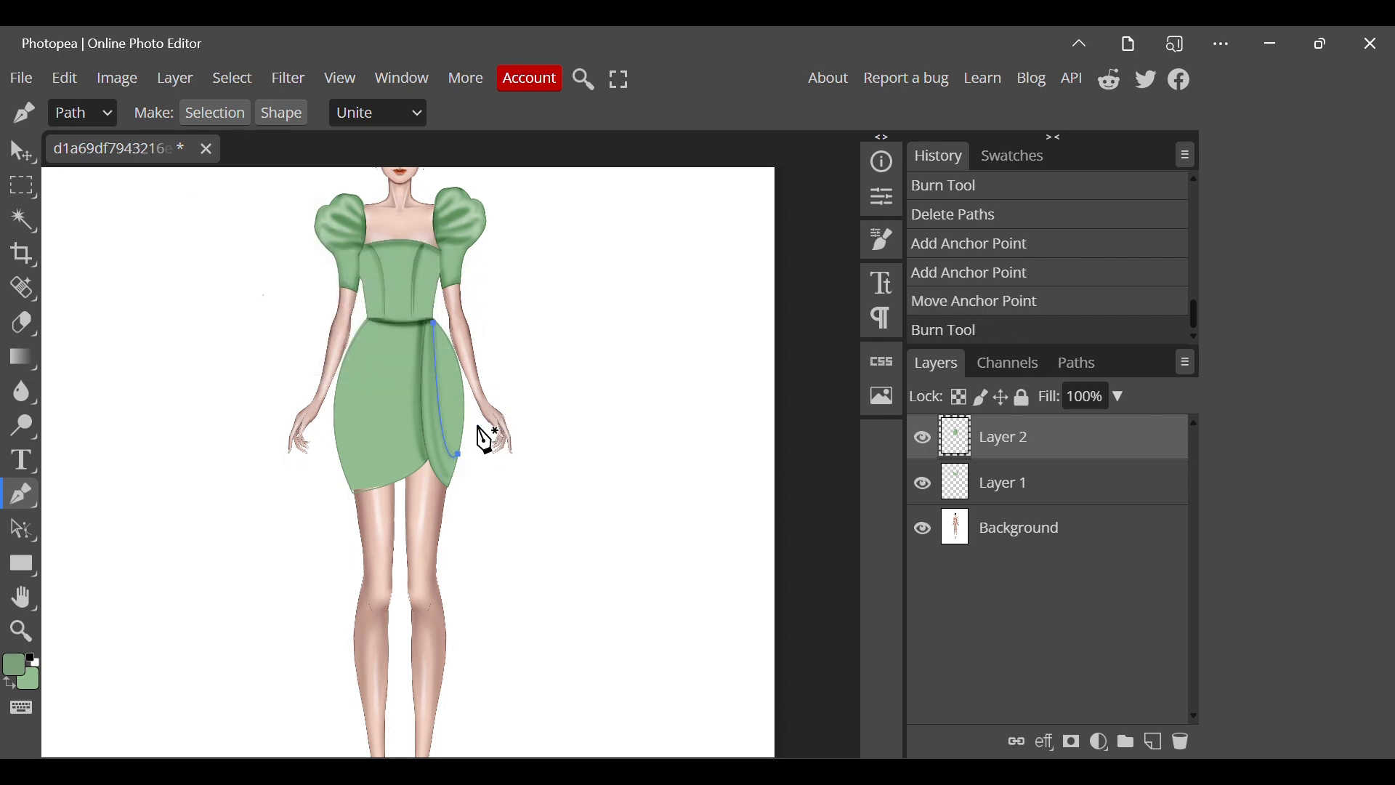
{"action": "right_click", "coordinate": [485, 440]}
{"action": "left_click", "coordinate": [564, 626]}
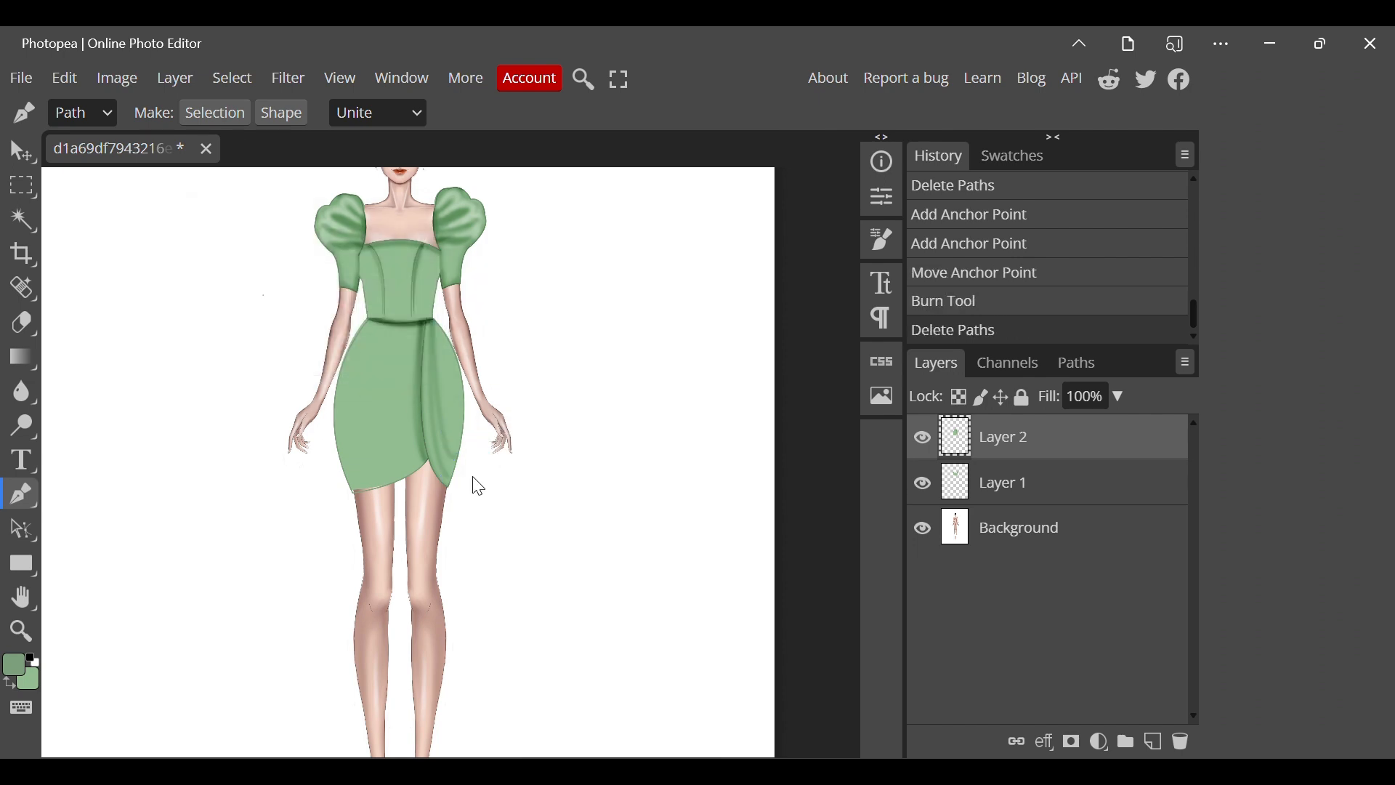
Burn a third fold on the narrow panel, curving from the waist corner to a higher point on the hip edge, and remove the path.
{"action": "left_click", "coordinate": [434, 320]}
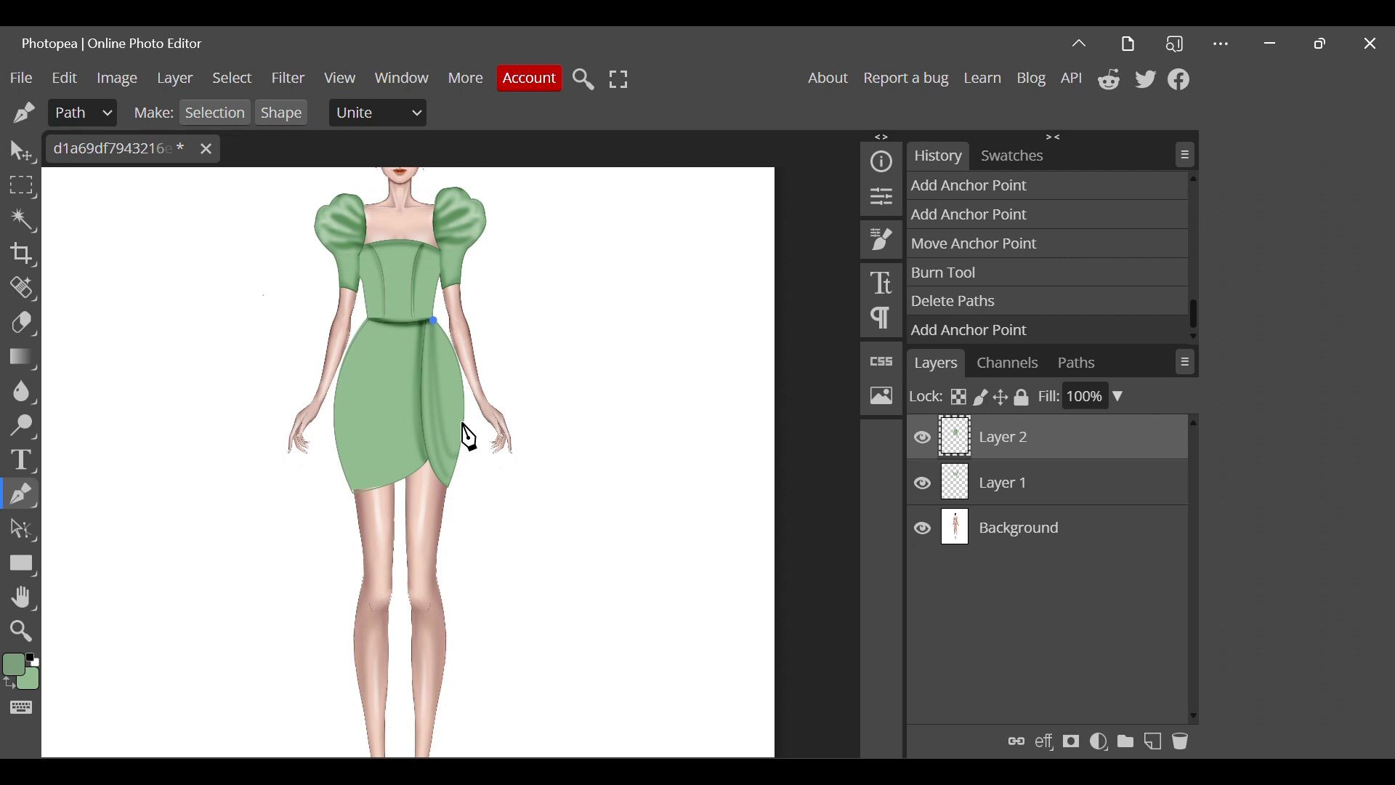
{"action": "left_click_drag", "start_coordinate": [465, 424], "coordinate": [486, 367]}
{"action": "right_click", "coordinate": [486, 367]}
{"action": "left_click", "coordinate": [552, 526]}
{"action": "key", "text": "Return"}
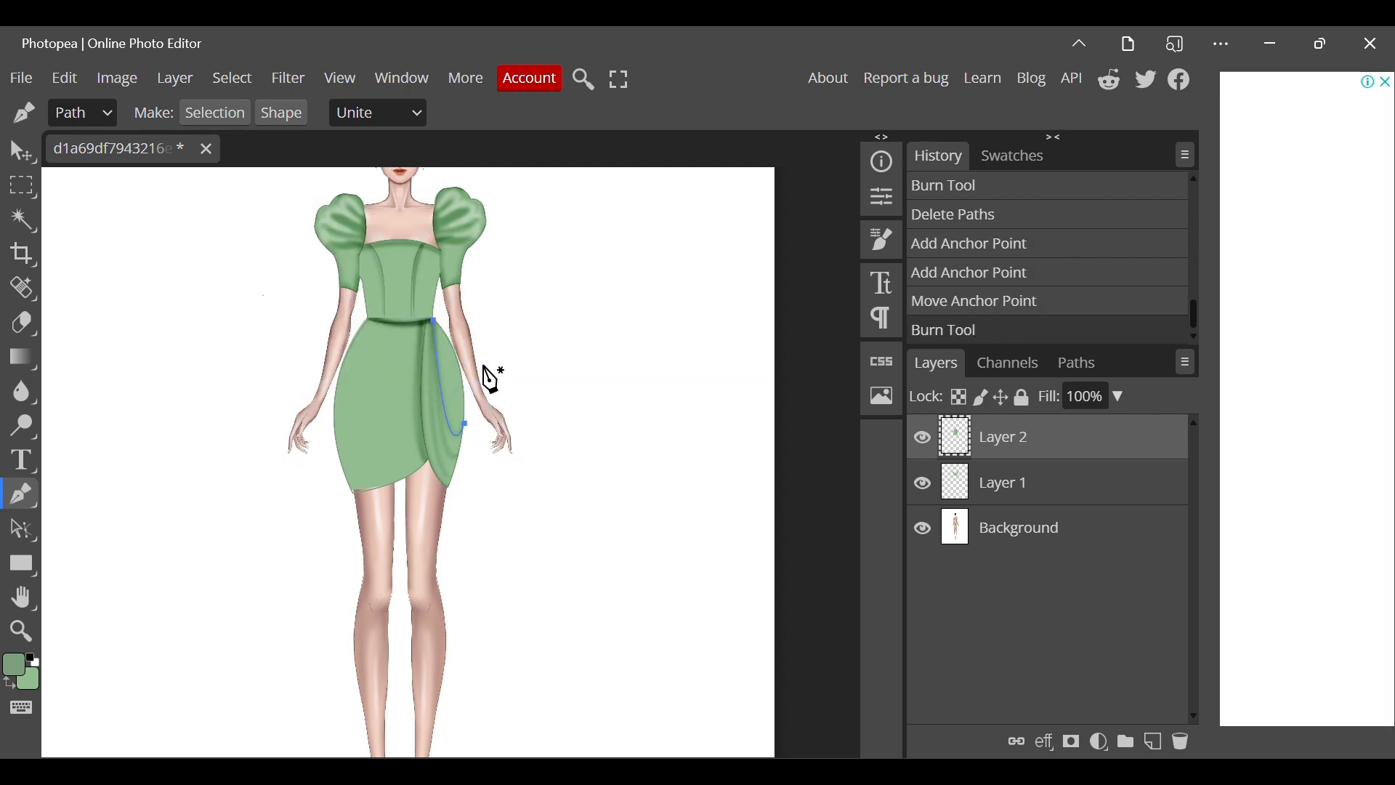
{"action": "right_click", "coordinate": [568, 514]}
{"action": "left_click", "coordinate": [604, 566]}
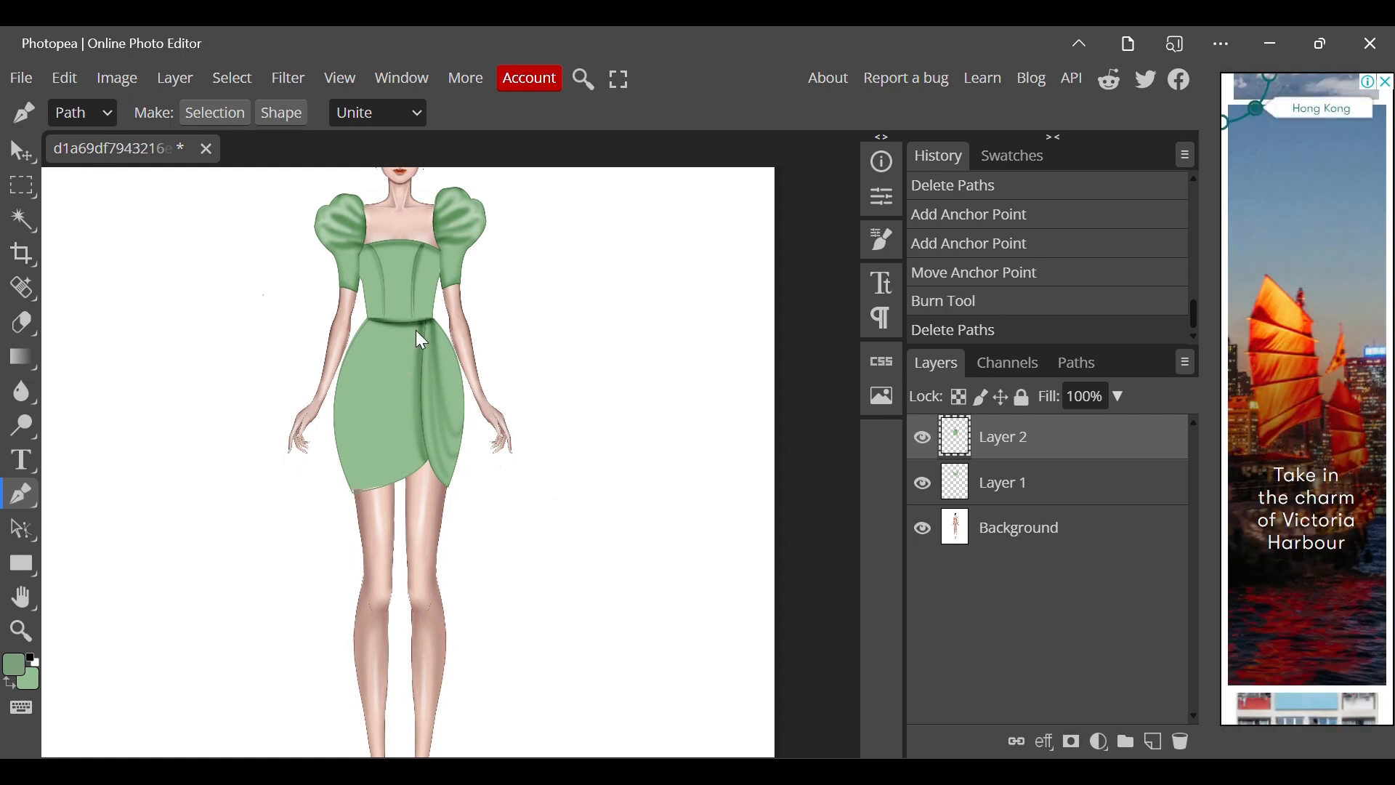
Burn a fold across the wide skirt panel with two strokes along a path curving from the waist corner to the upper hip edge, and remove the path.
{"action": "left_click_drag", "start_coordinate": [423, 325], "coordinate": [355, 374]}
{"action": "left_click_drag", "start_coordinate": [419, 329], "coordinate": [421, 324]}
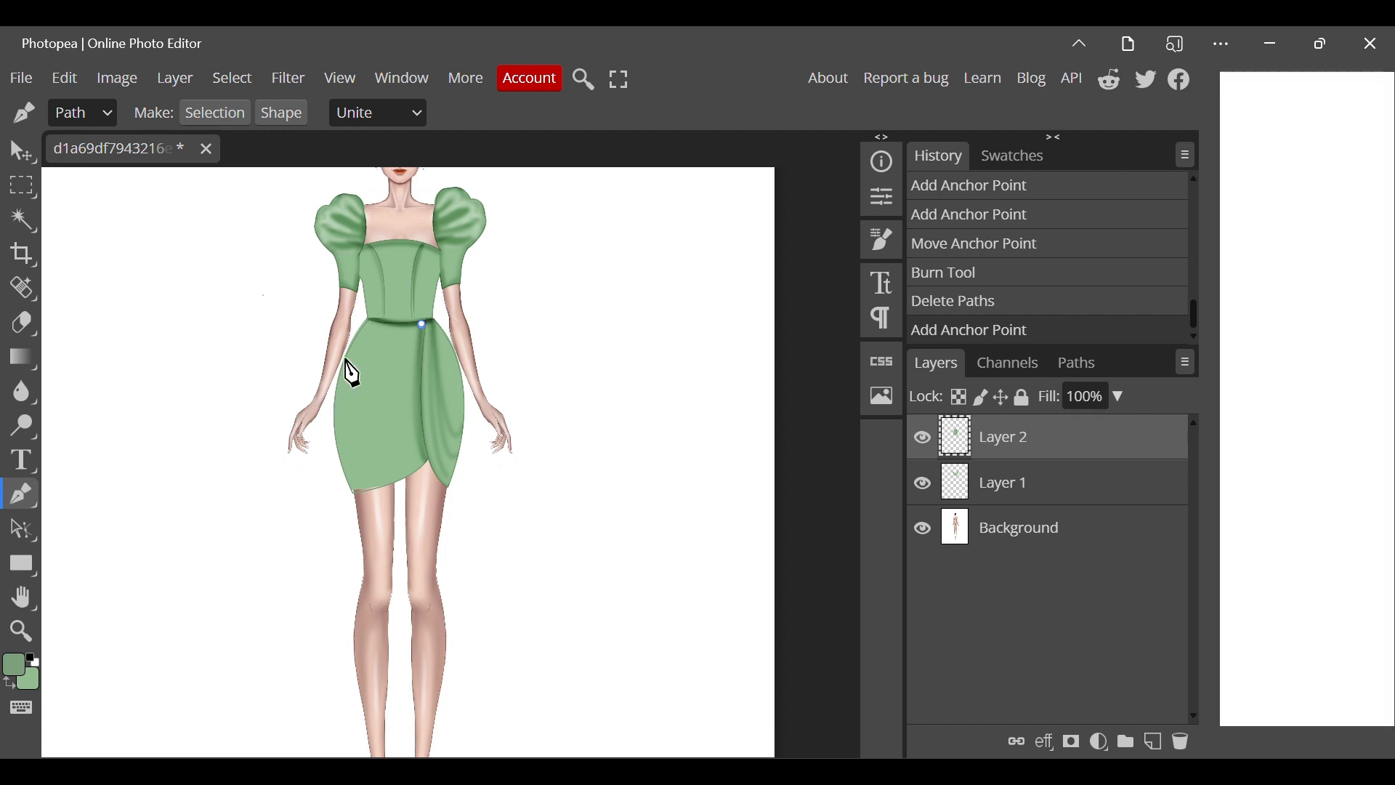
{"action": "left_click", "coordinate": [347, 358]}
{"action": "left_click_drag", "start_coordinate": [347, 359], "coordinate": [292, 358]}
{"action": "right_click", "coordinate": [292, 358]}
{"action": "left_click", "coordinate": [354, 517]}
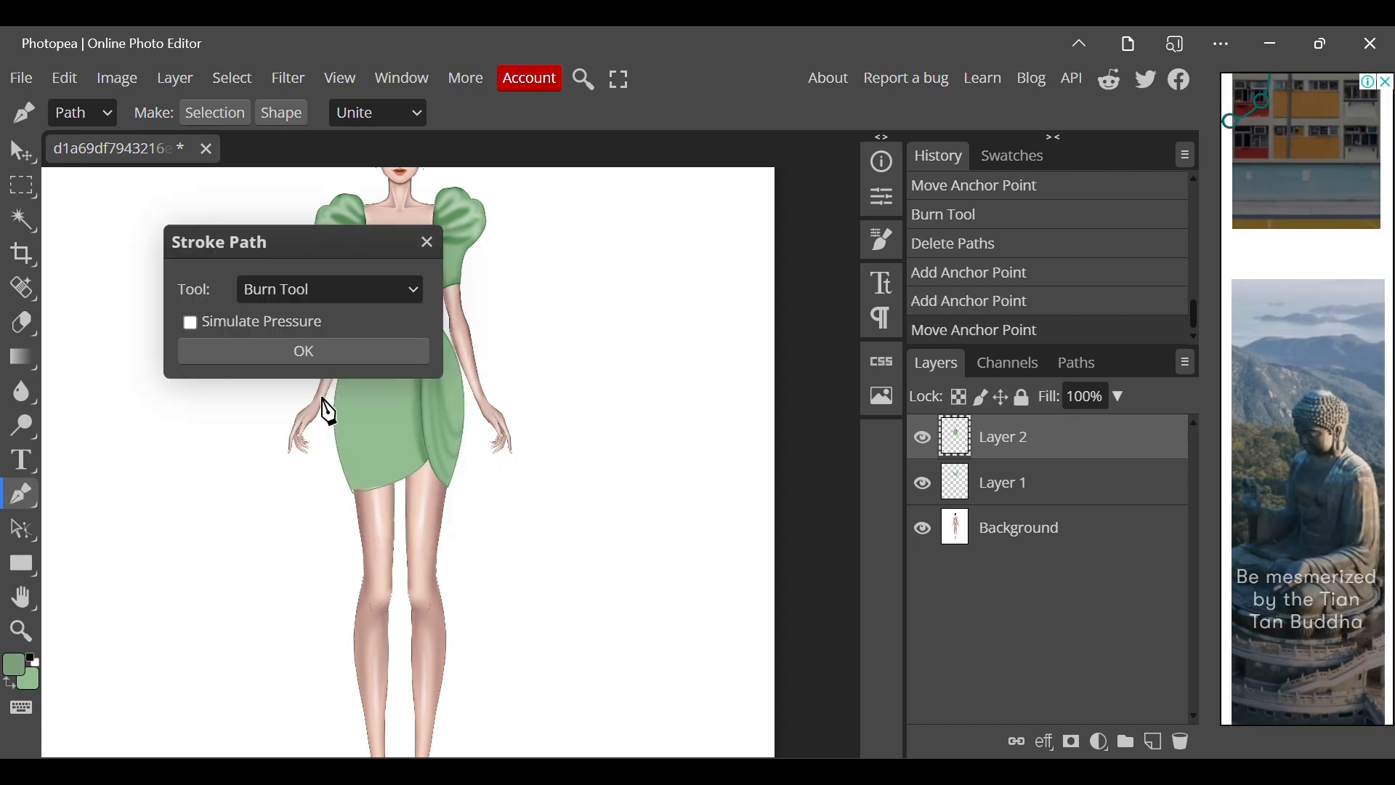
{"action": "left_click", "coordinate": [313, 360]}
{"action": "right_click", "coordinate": [314, 360]}
{"action": "left_click", "coordinate": [374, 519]}
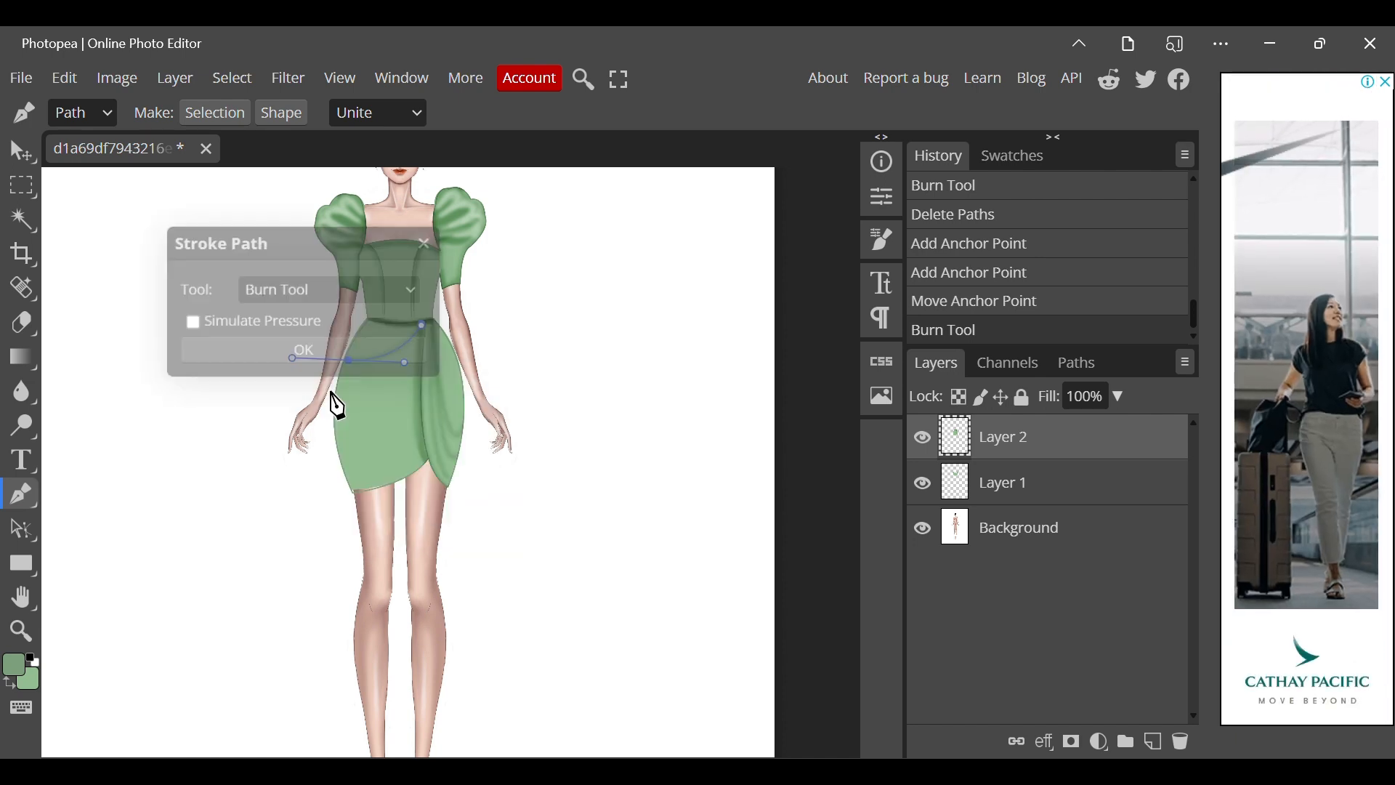
{"action": "left_click", "coordinate": [328, 356]}
{"action": "right_click", "coordinate": [353, 442]}
{"action": "left_click", "coordinate": [396, 492]}
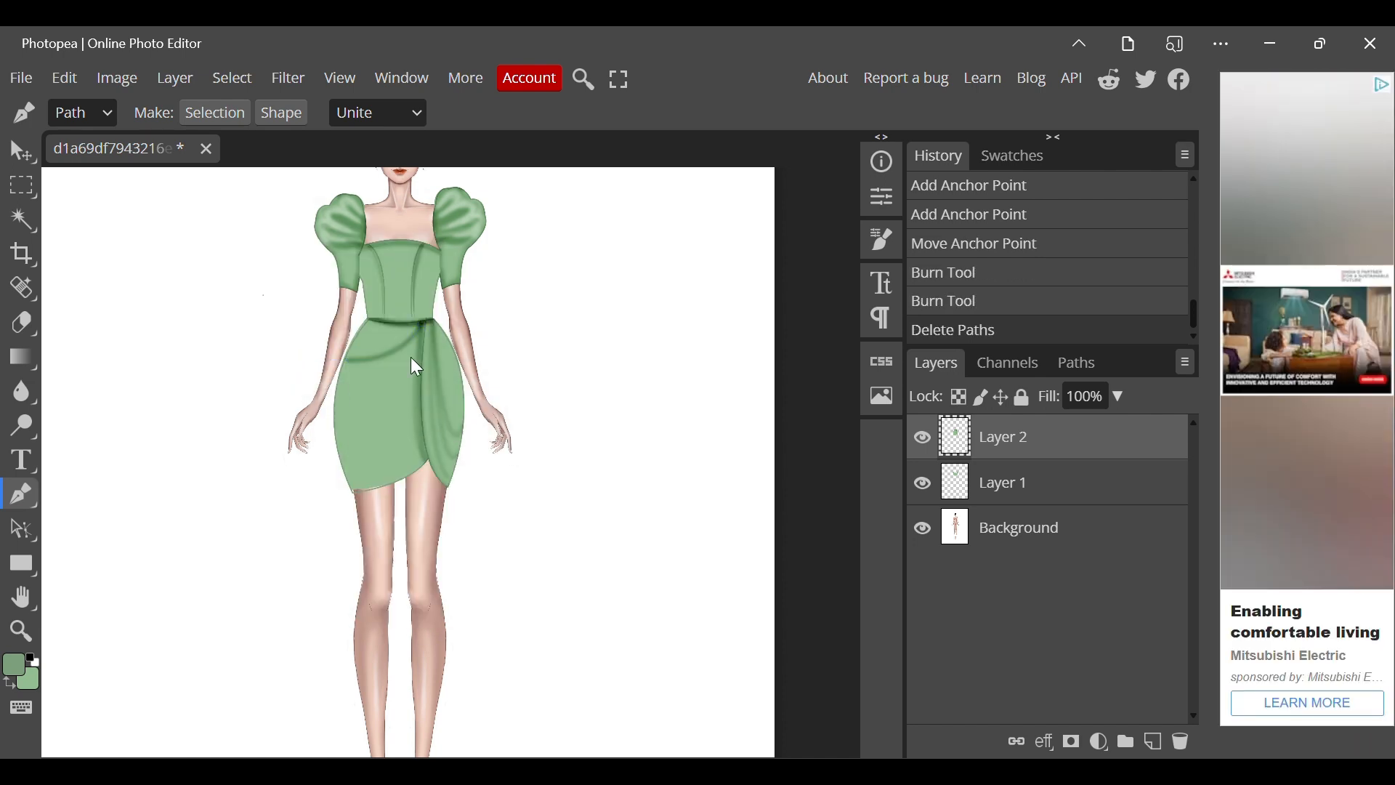
Burn a second fold on the wide panel, curving from the overlap edge just below the waist down towards the hip, and remove the path.
{"action": "left_click", "coordinate": [418, 352]}
{"action": "left_click_drag", "start_coordinate": [361, 397], "coordinate": [325, 403]}
{"action": "right_click", "coordinate": [328, 411]}
{"action": "left_click", "coordinate": [408, 564]}
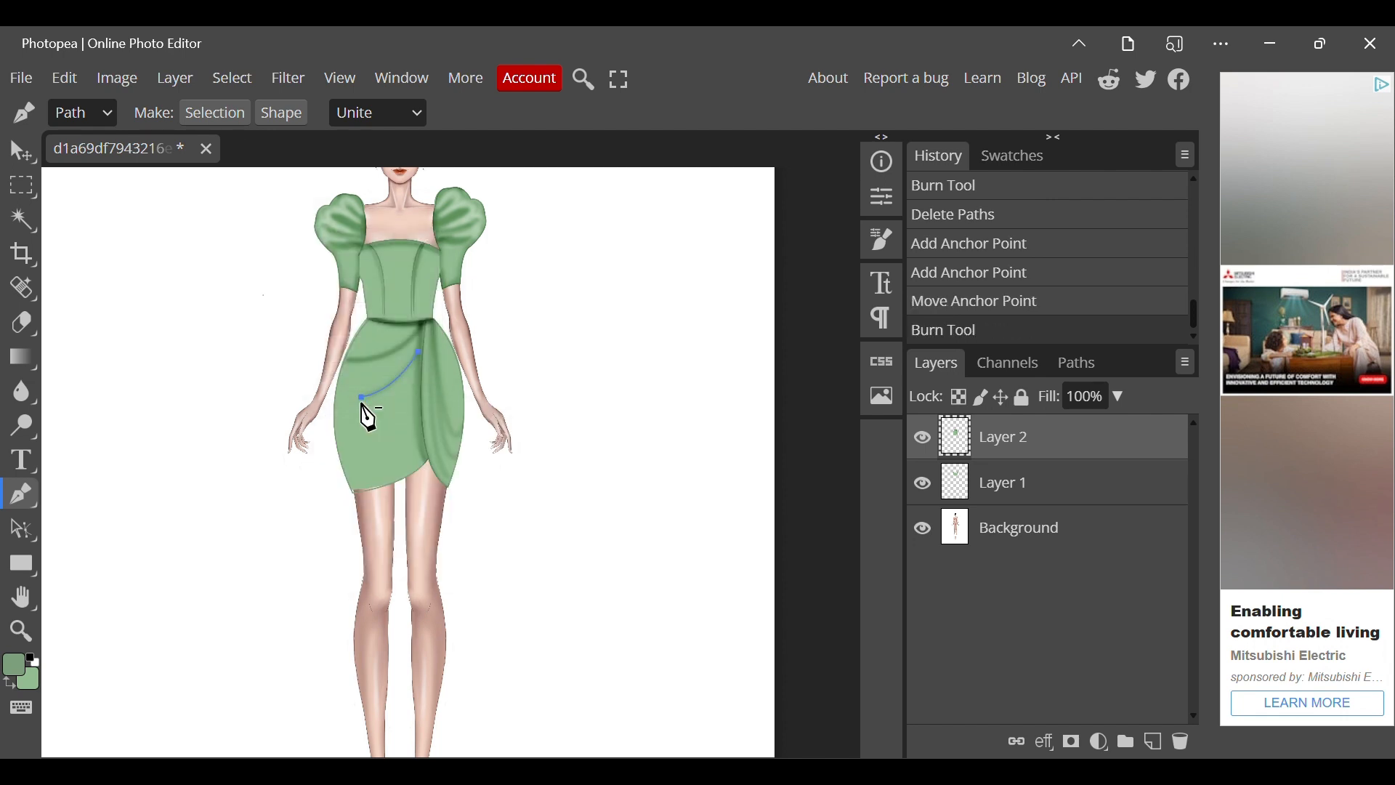
{"action": "right_click", "coordinate": [404, 554]}
{"action": "left_click", "coordinate": [450, 604]}
Burn a third fold on the wide panel, curving from the middle of the overlap edge to the lower outer side, and remove the path.
{"action": "left_click", "coordinate": [414, 390]}
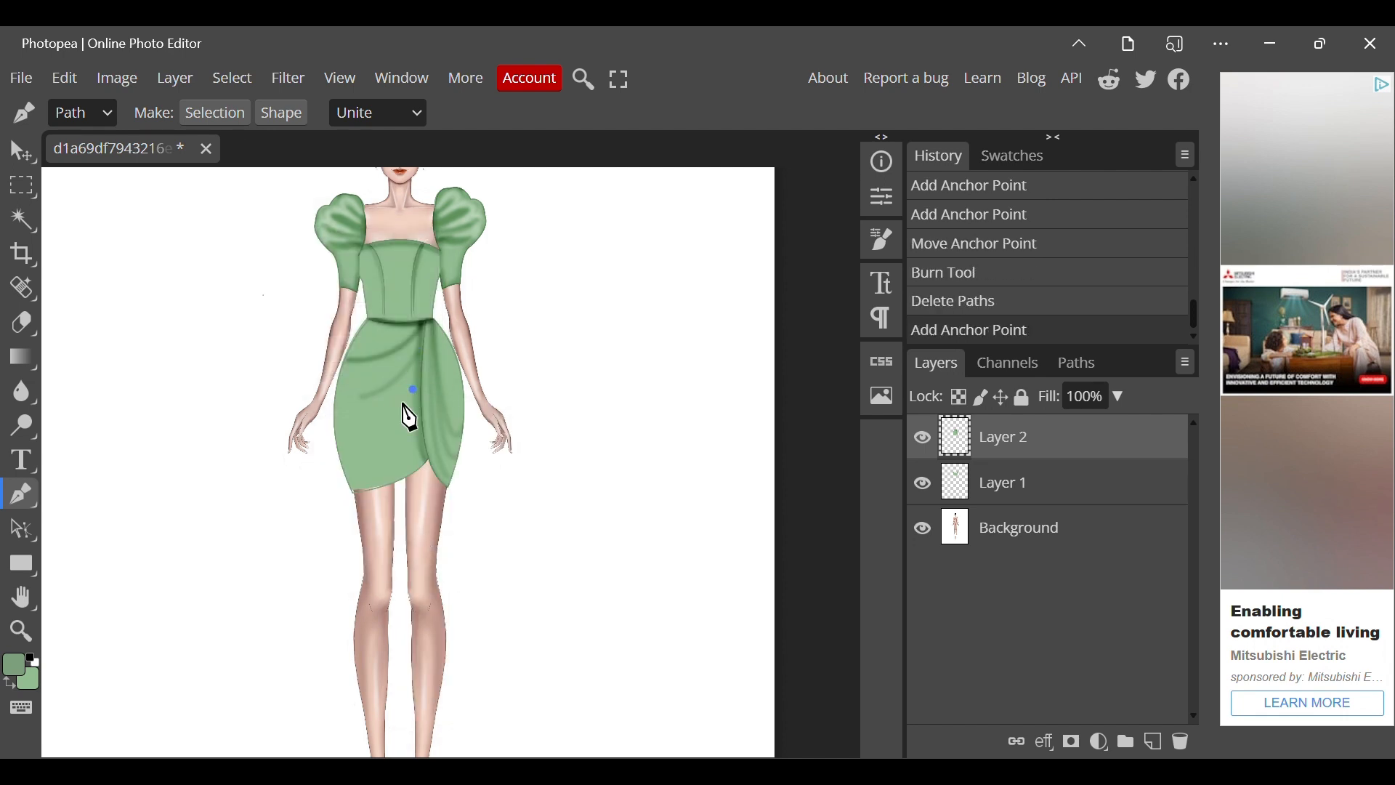
{"action": "left_click_drag", "start_coordinate": [357, 452], "coordinate": [310, 477]}
{"action": "right_click", "coordinate": [311, 477]}
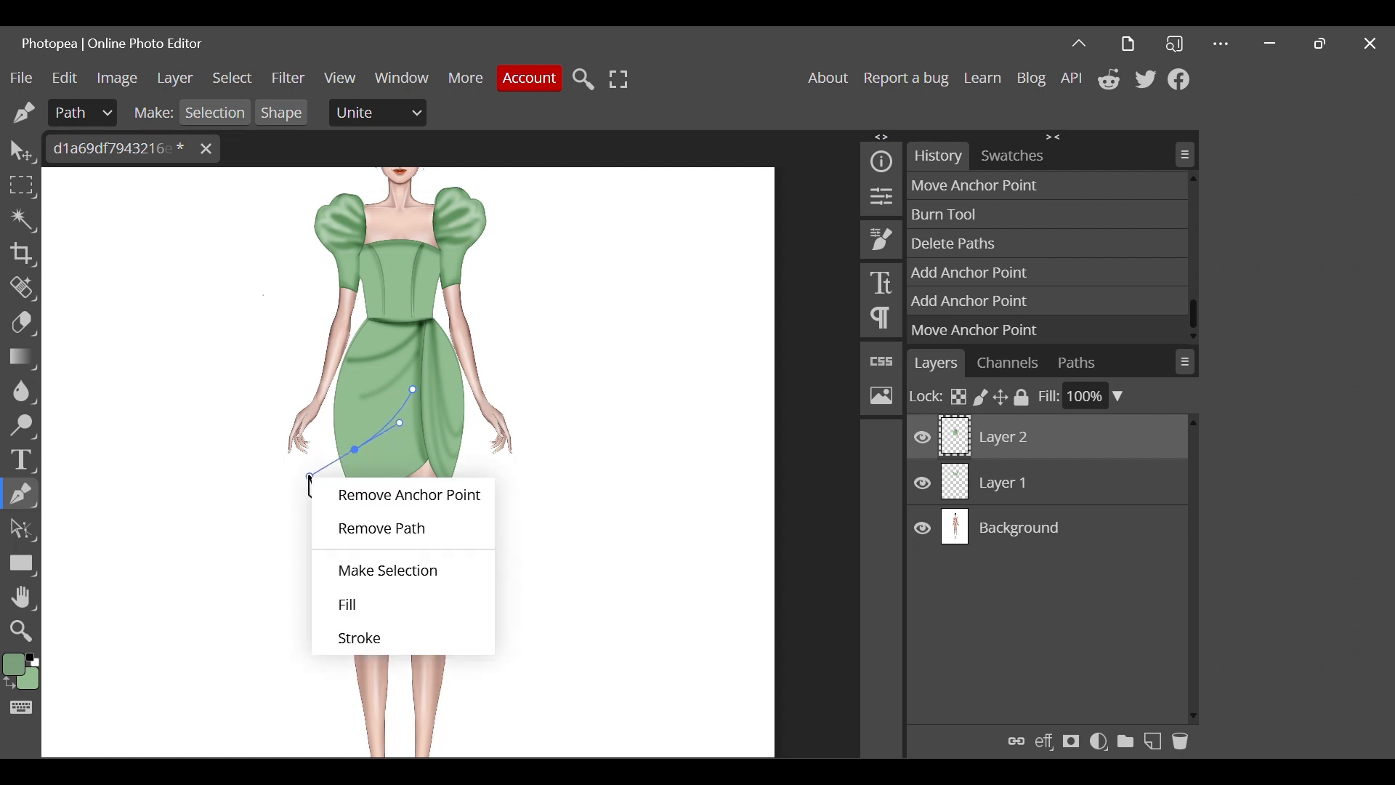
{"action": "left_click", "coordinate": [386, 604]}
{"action": "right_click", "coordinate": [382, 571]}
{"action": "left_click", "coordinate": [433, 629]}
Burn a fourth fold just above the wide panel's hem, curving from its outer corner to the overlap edge, and remove the path.
{"action": "left_click", "coordinate": [356, 477]}
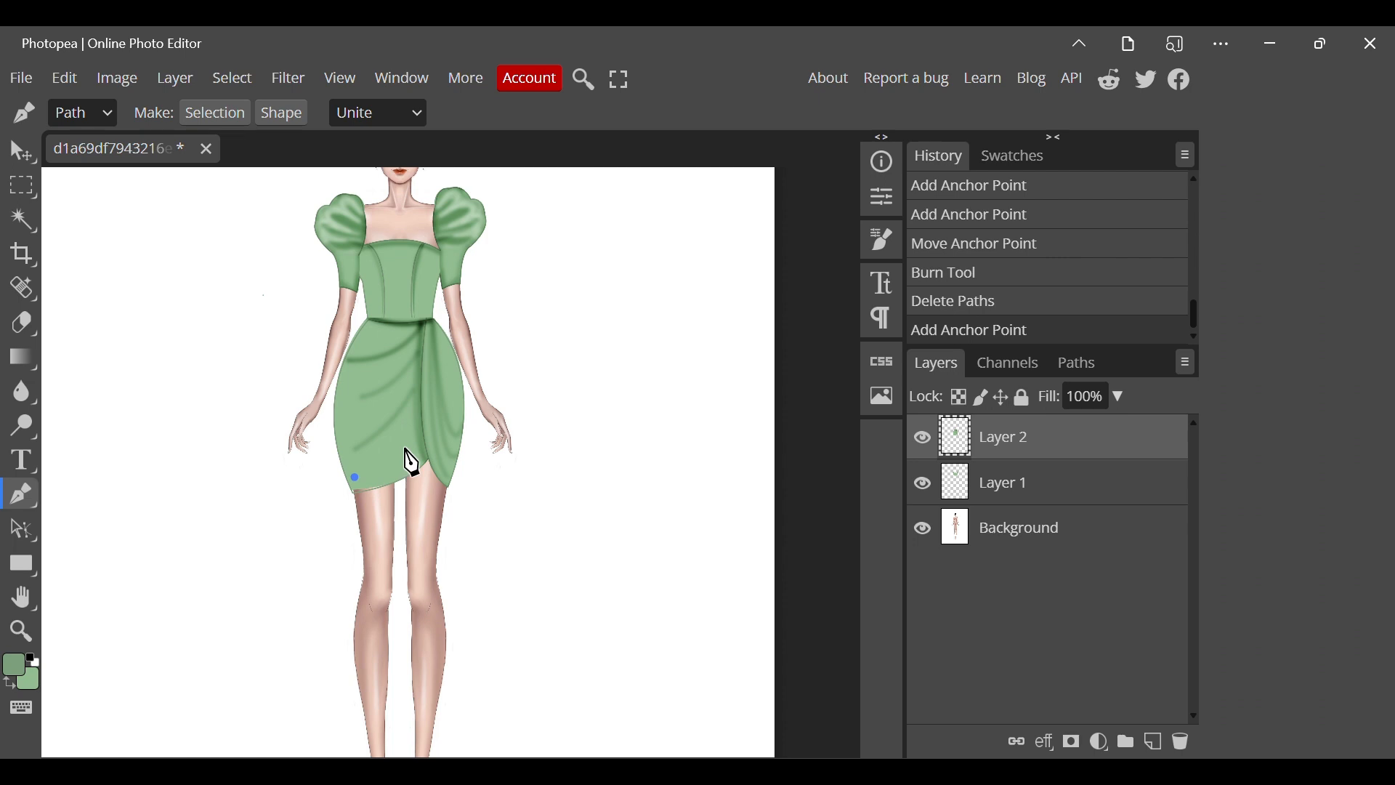
{"action": "left_click_drag", "start_coordinate": [422, 449], "coordinate": [425, 400]}
{"action": "right_click", "coordinate": [425, 400]}
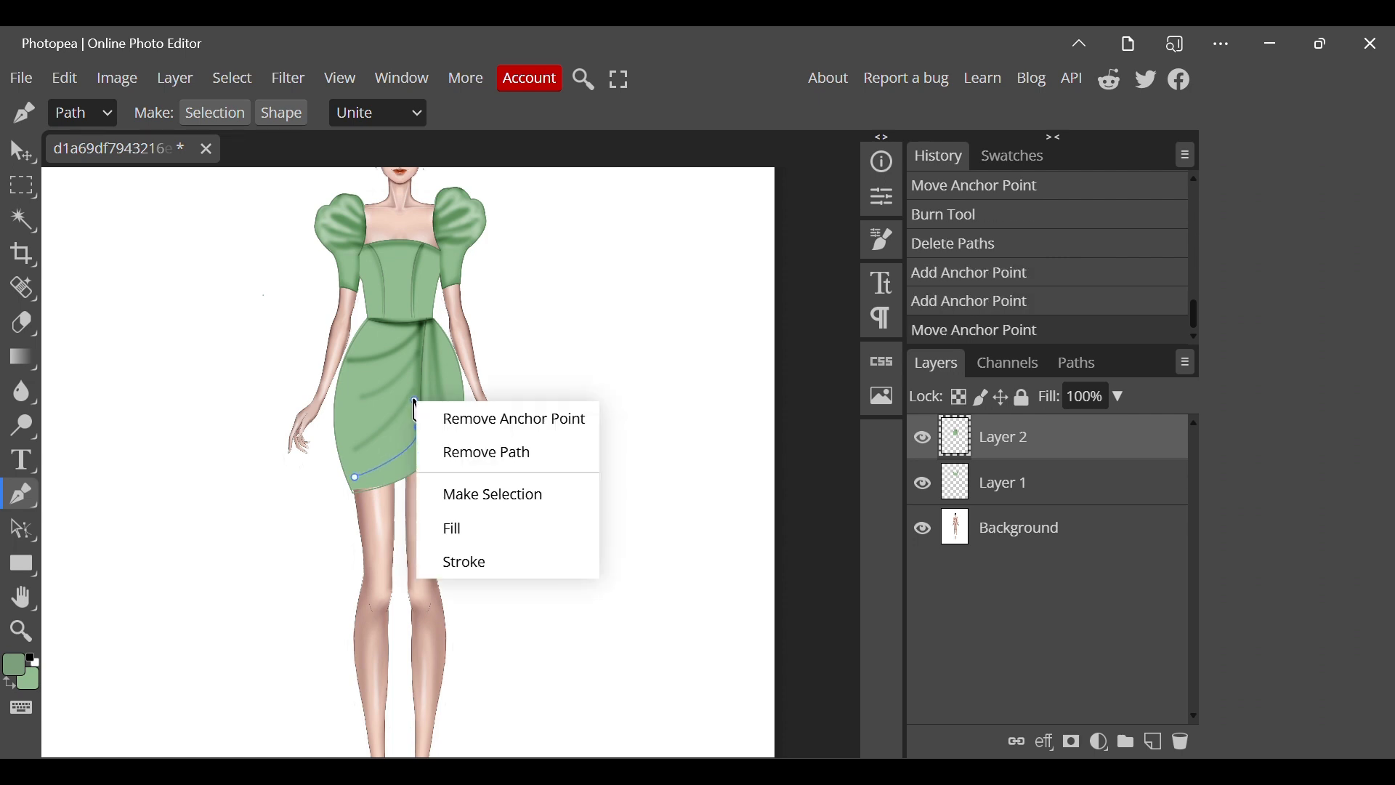
{"action": "left_click", "coordinate": [460, 560]}
{"action": "key", "text": "Return"}
{"action": "right_click", "coordinate": [453, 564]}
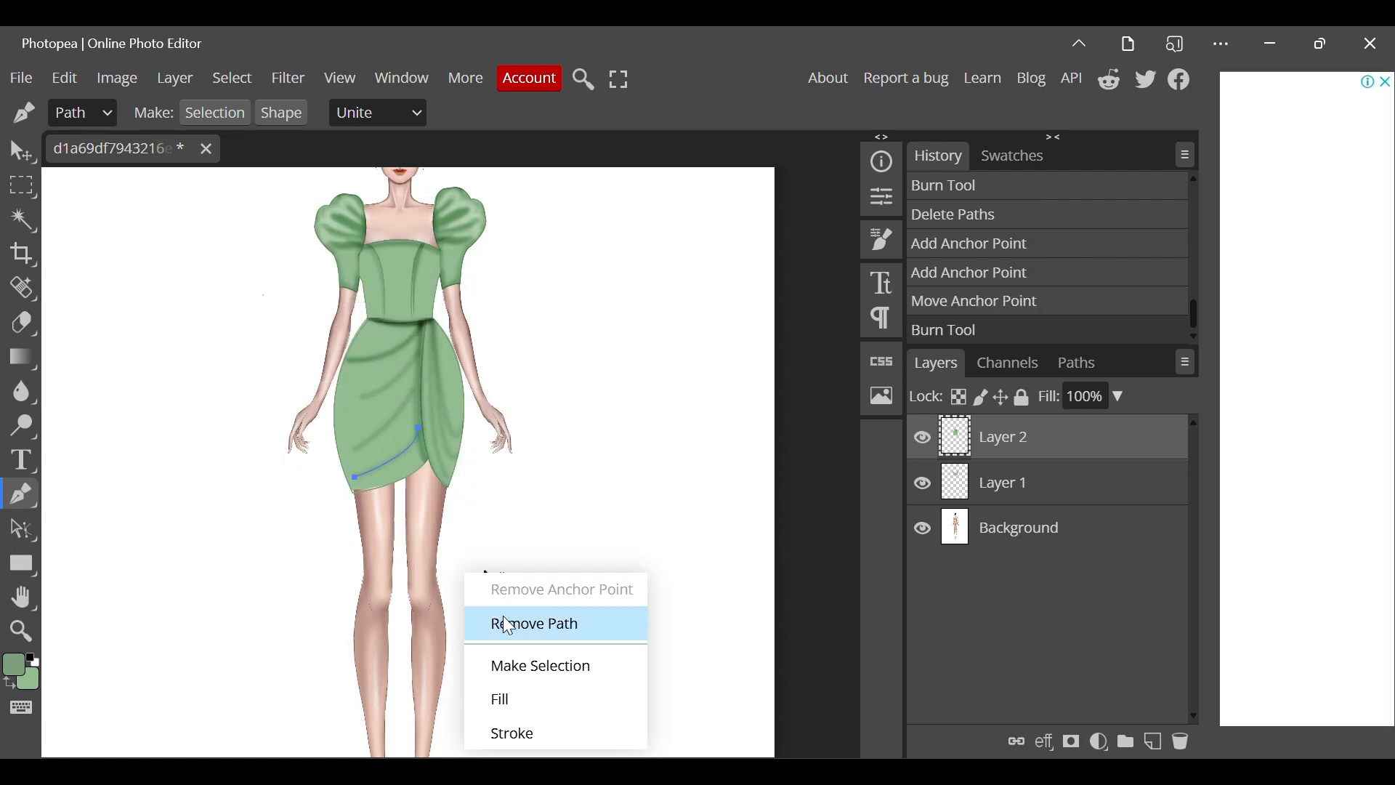
{"action": "left_click", "coordinate": [501, 619]}
Brush highlights between the folds of both skirt panels with the Dodge Tool at brush size 69.
{"action": "right_click", "coordinate": [17, 429]}
{"action": "left_click", "coordinate": [115, 439]}
{"action": "left_click", "coordinate": [66, 113]}
{"action": "left_click_drag", "start_coordinate": [165, 175], "coordinate": [232, 176]}
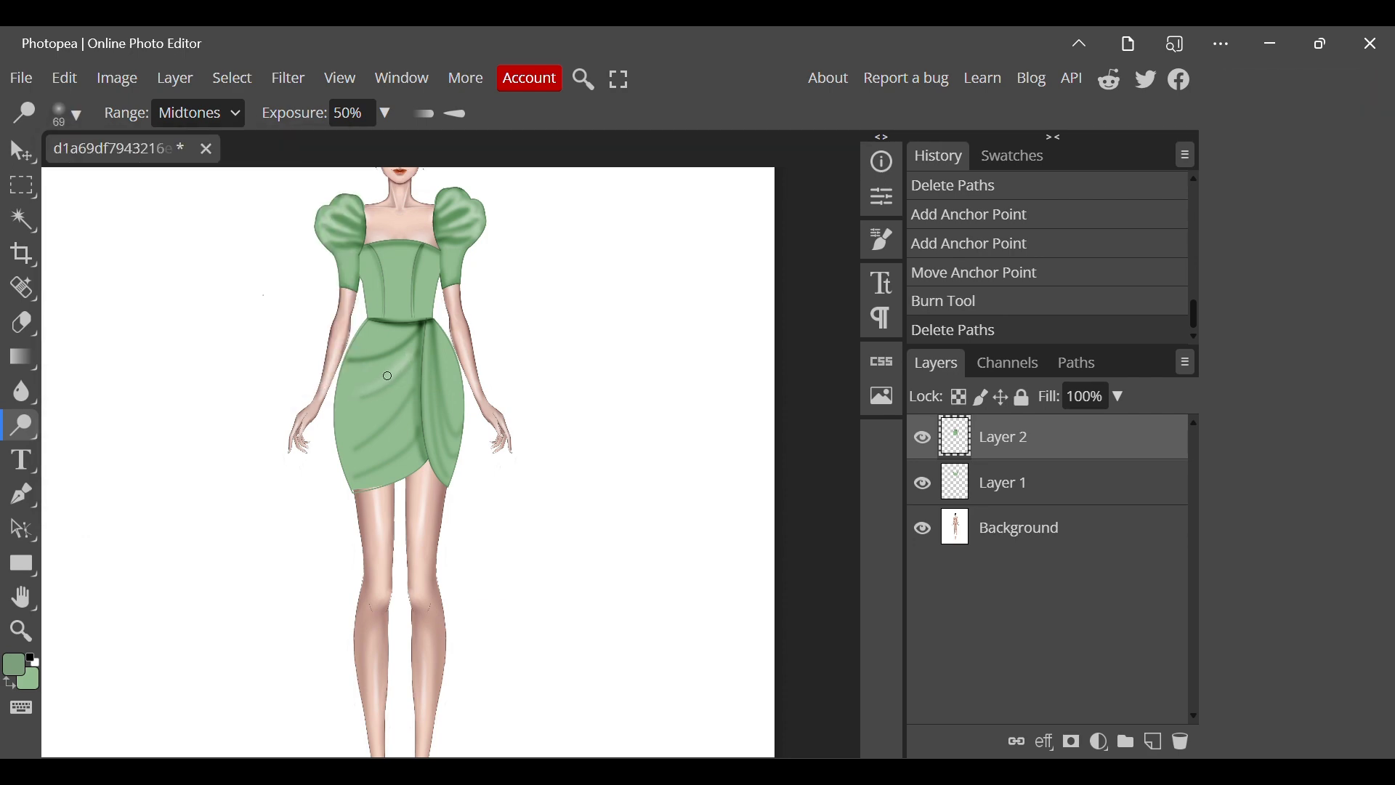
{"action": "left_click_drag", "start_coordinate": [374, 396], "coordinate": [370, 349]}
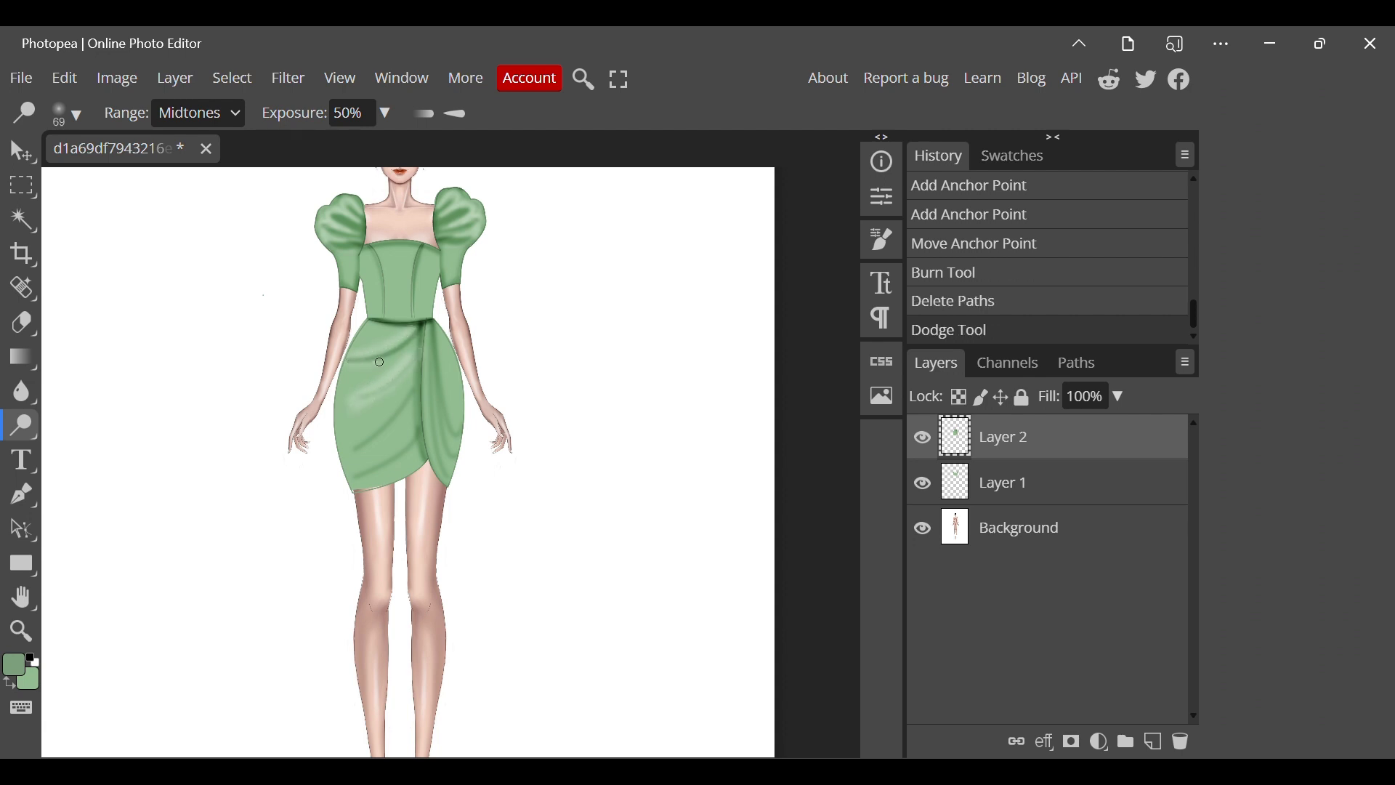
{"action": "left_click_drag", "start_coordinate": [419, 332], "coordinate": [408, 408]}
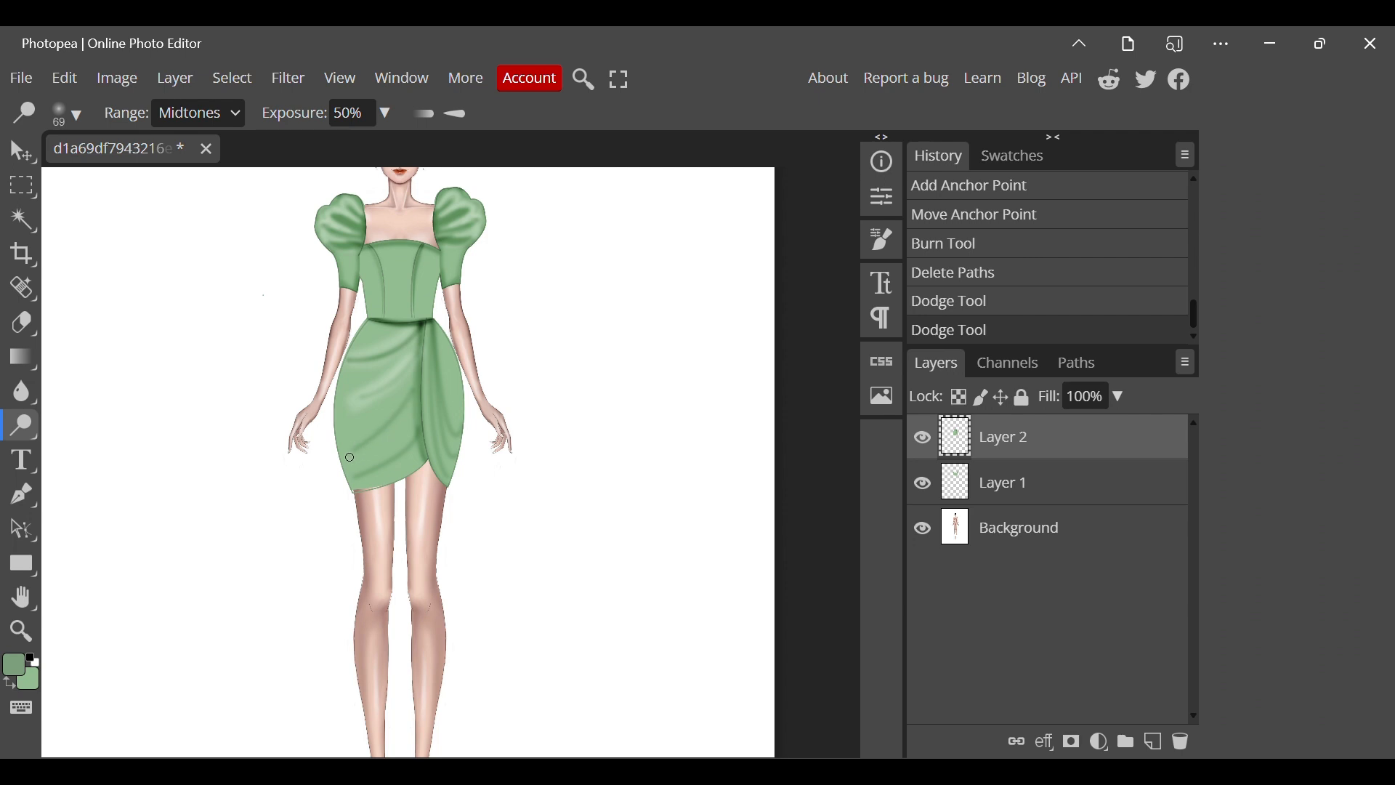
{"action": "mouse_move", "coordinate": [396, 429]}
{"action": "left_mouse_down"}
{"action": "mouse_move", "coordinate": [420, 401]}
{"action": "mouse_move", "coordinate": [414, 452]}
{"action": "mouse_move", "coordinate": [447, 408]}
{"action": "mouse_move", "coordinate": [356, 475]}
{"action": "mouse_move", "coordinate": [410, 439]}
{"action": "mouse_move", "coordinate": [364, 474]}
{"action": "mouse_move", "coordinate": [424, 377]}
{"action": "left_mouse_up"}
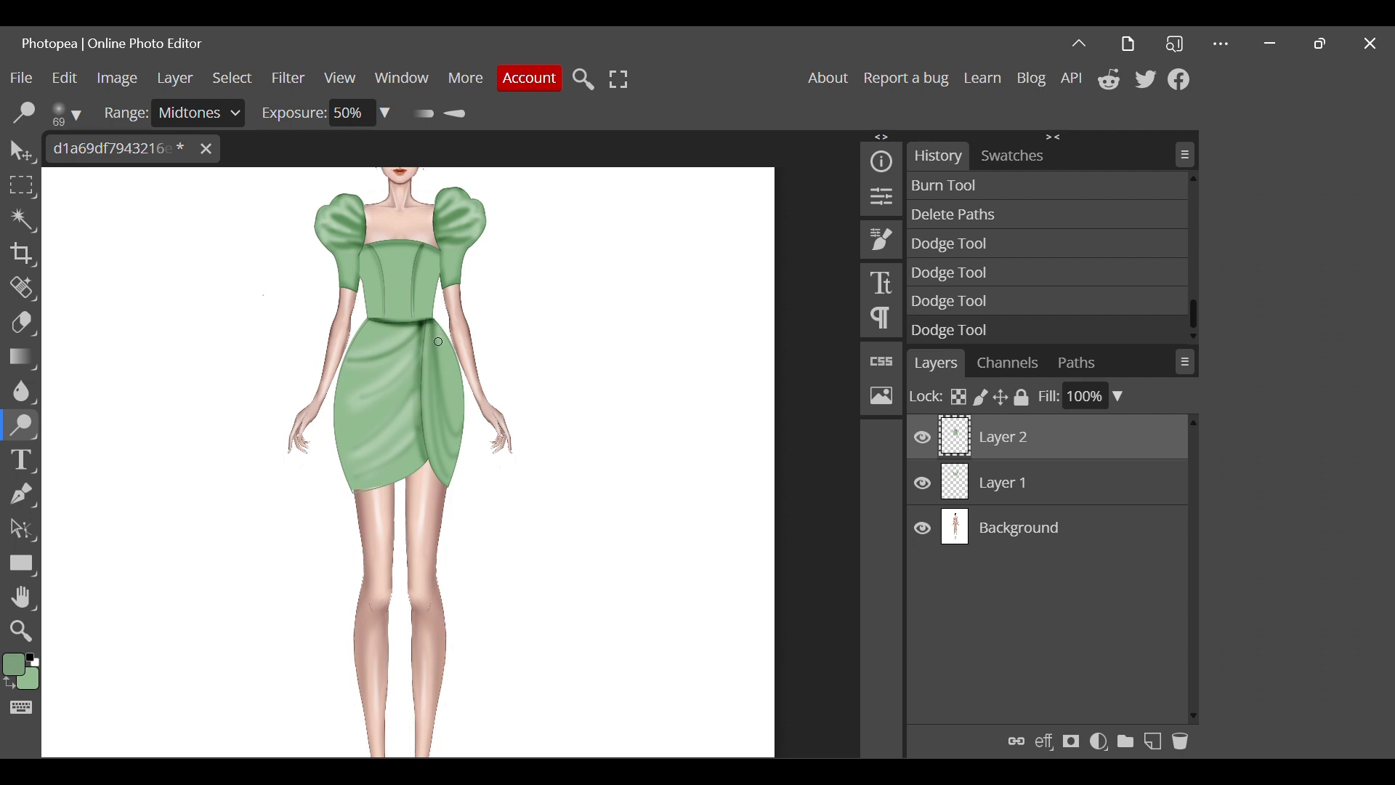
{"action": "left_click", "coordinate": [446, 374]}
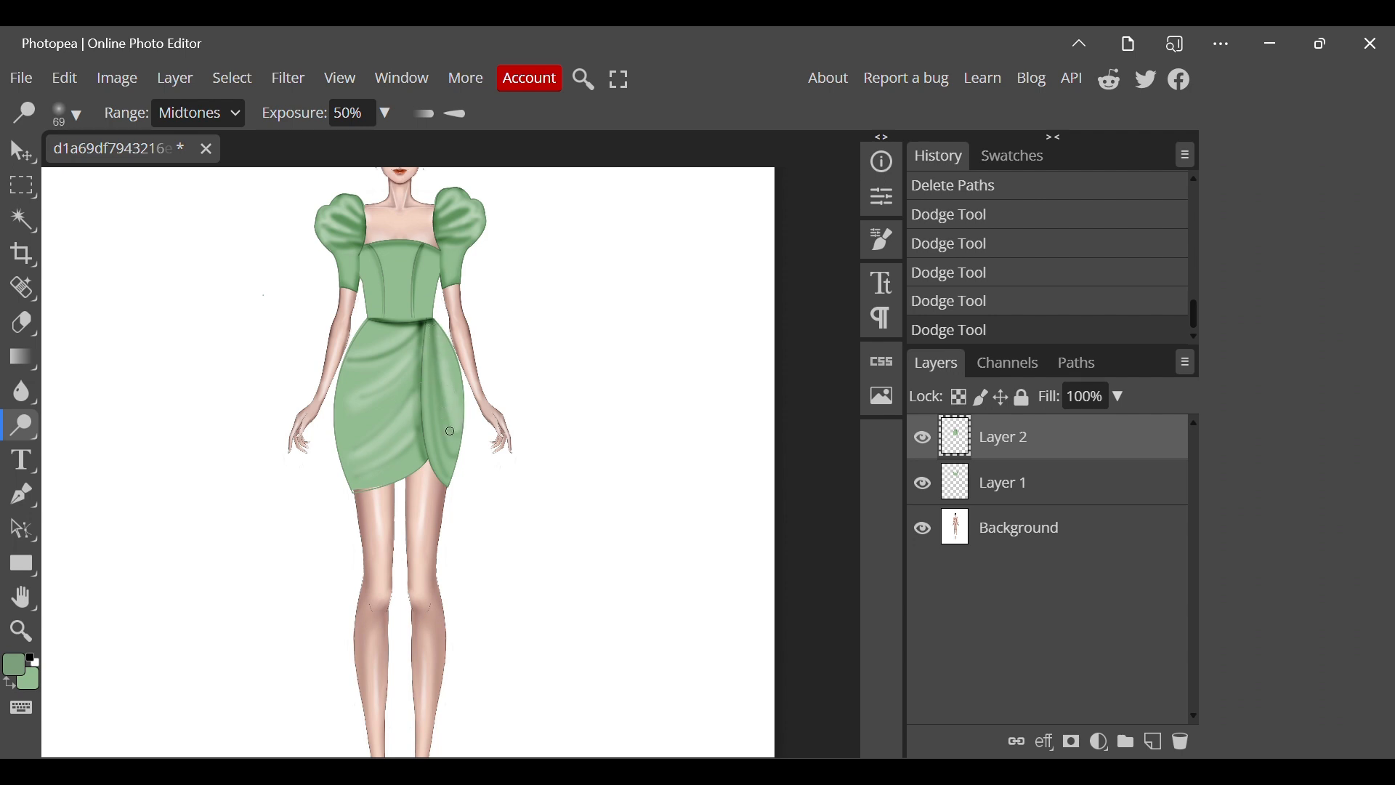
{"action": "left_click_drag", "start_coordinate": [448, 437], "coordinate": [452, 466]}
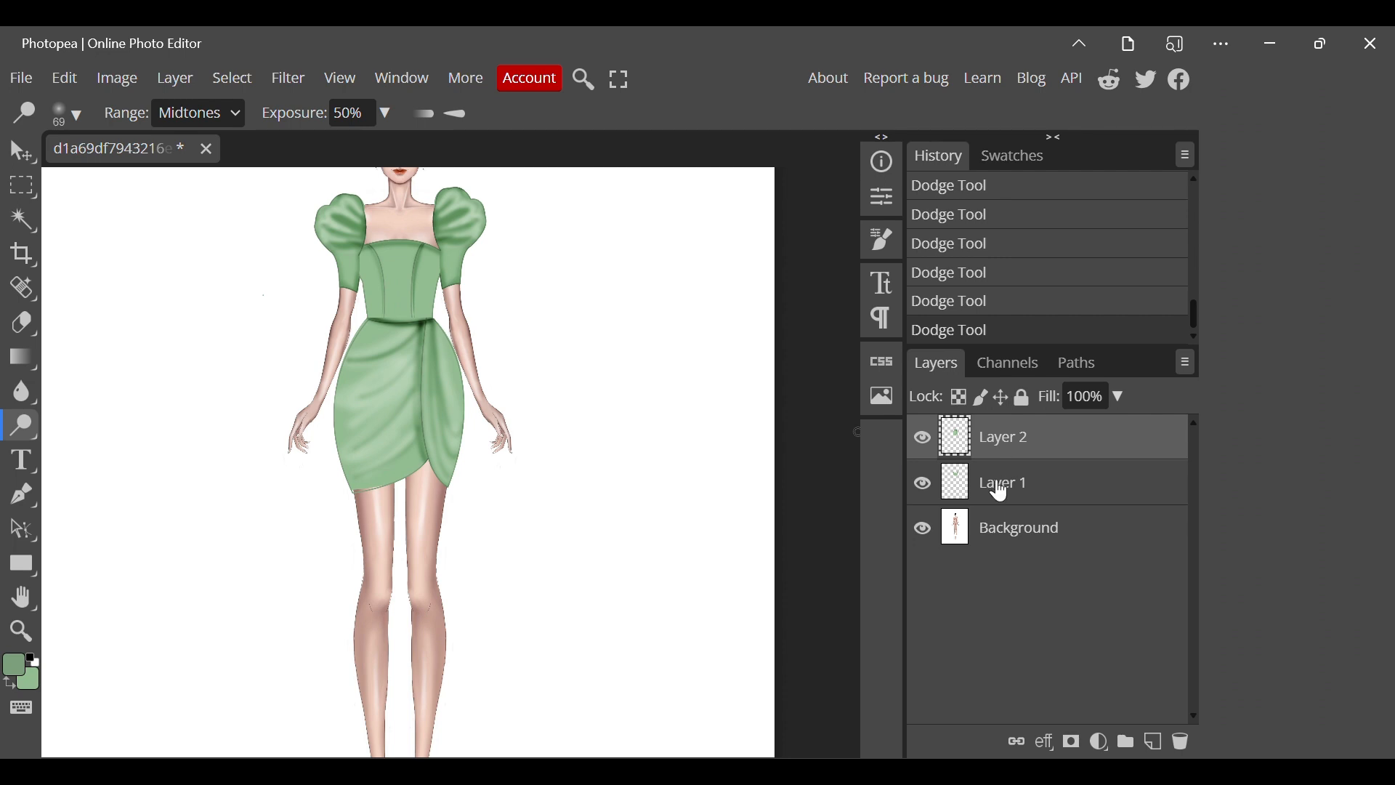
Shade the wide panel's folds, the overlap edge and the hem with the Burn Tool at brush size 143.
{"action": "right_click", "coordinate": [23, 425]}
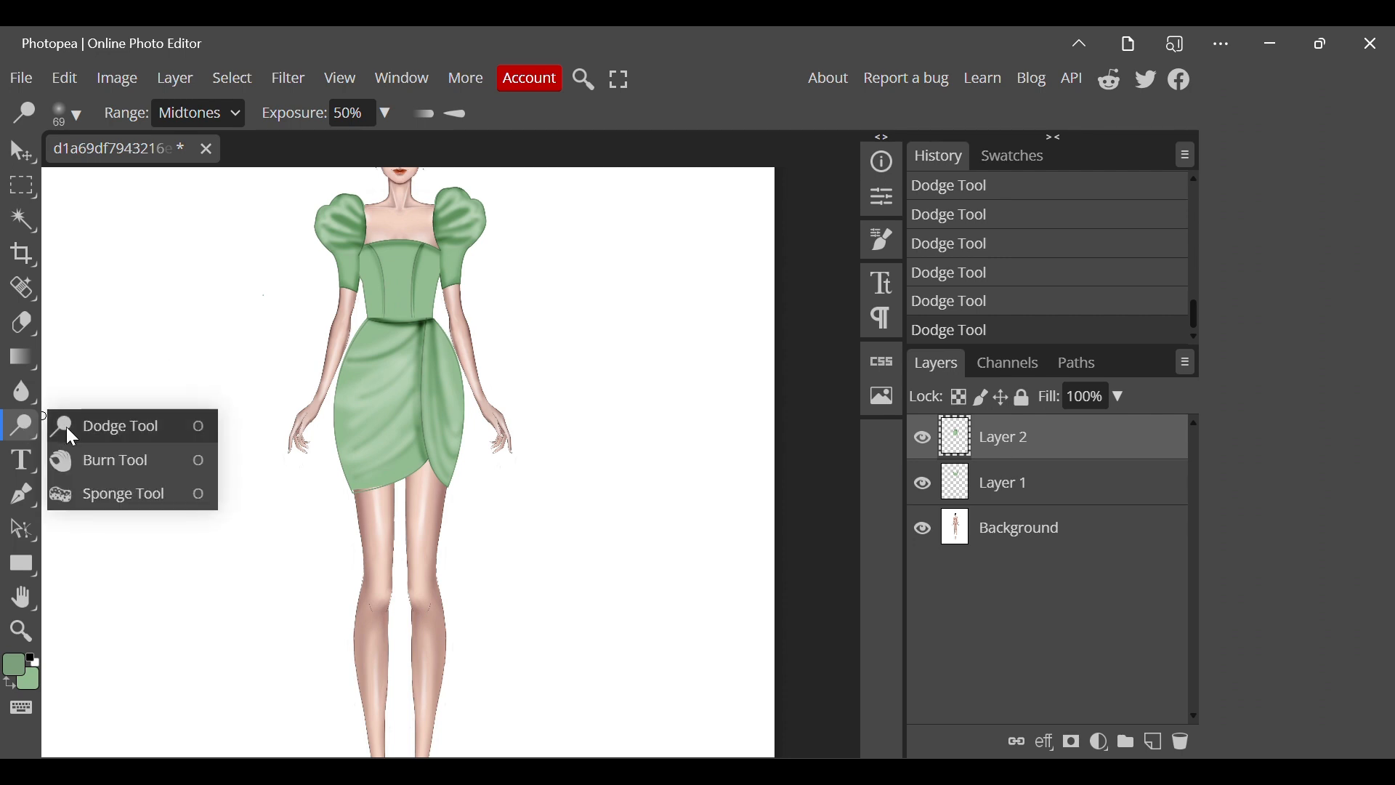
{"action": "left_click", "coordinate": [109, 492]}
{"action": "left_click", "coordinate": [67, 113]}
{"action": "left_click_drag", "start_coordinate": [204, 173], "coordinate": [252, 174]}
{"action": "left_click", "coordinate": [358, 393]}
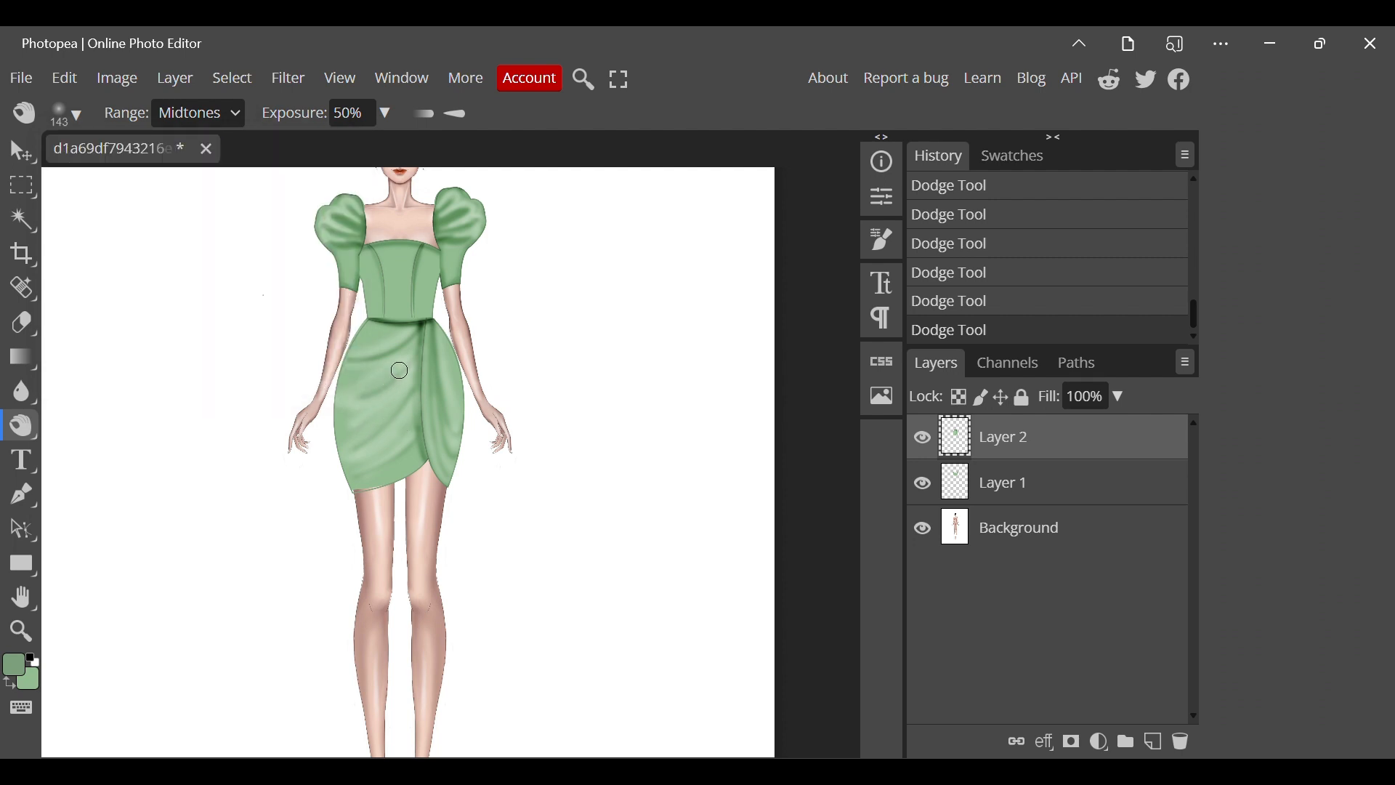
{"action": "mouse_move", "coordinate": [413, 330]}
{"action": "left_mouse_down"}
{"action": "mouse_move", "coordinate": [351, 356]}
{"action": "mouse_move", "coordinate": [411, 326]}
{"action": "mouse_move", "coordinate": [363, 347]}
{"action": "mouse_move", "coordinate": [409, 361]}
{"action": "mouse_move", "coordinate": [358, 440]}
{"action": "mouse_move", "coordinate": [413, 366]}
{"action": "mouse_move", "coordinate": [413, 424]}
{"action": "left_mouse_up"}
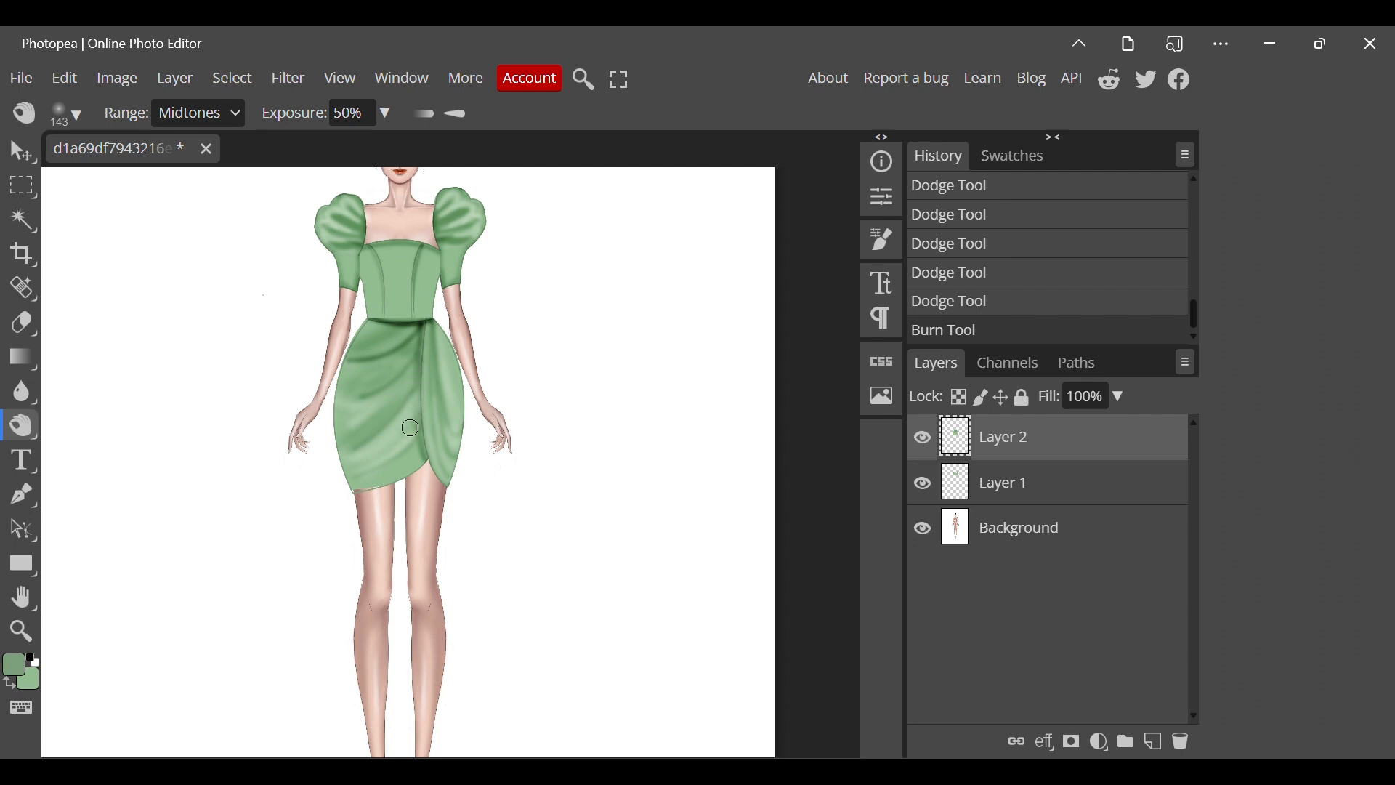
{"action": "mouse_move", "coordinate": [364, 473]}
{"action": "left_mouse_down"}
{"action": "mouse_move", "coordinate": [409, 451]}
{"action": "mouse_move", "coordinate": [367, 494]}
{"action": "mouse_move", "coordinate": [416, 468]}
{"action": "mouse_move", "coordinate": [367, 496]}
{"action": "mouse_move", "coordinate": [345, 481]}
{"action": "mouse_move", "coordinate": [330, 410]}
{"action": "mouse_move", "coordinate": [379, 318]}
{"action": "mouse_move", "coordinate": [434, 322]}
{"action": "mouse_move", "coordinate": [448, 349]}
{"action": "mouse_move", "coordinate": [441, 474]}
{"action": "left_mouse_up"}
Merge Layer 2 down into Layer 1, and burn deeper shadows along the top's waist and neckline and over the skirt folds.
{"action": "right_click", "coordinate": [1045, 458]}
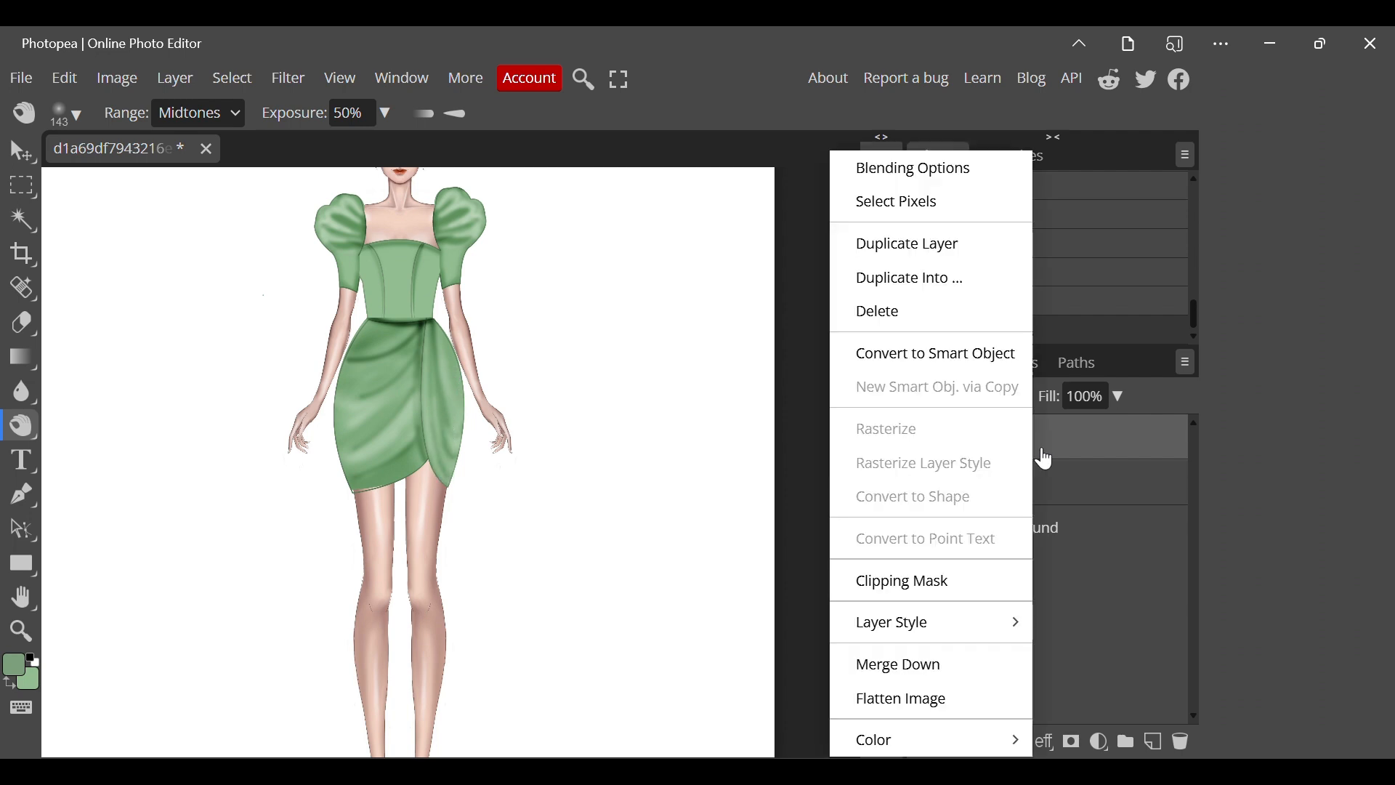
{"action": "left_click", "coordinate": [890, 664]}
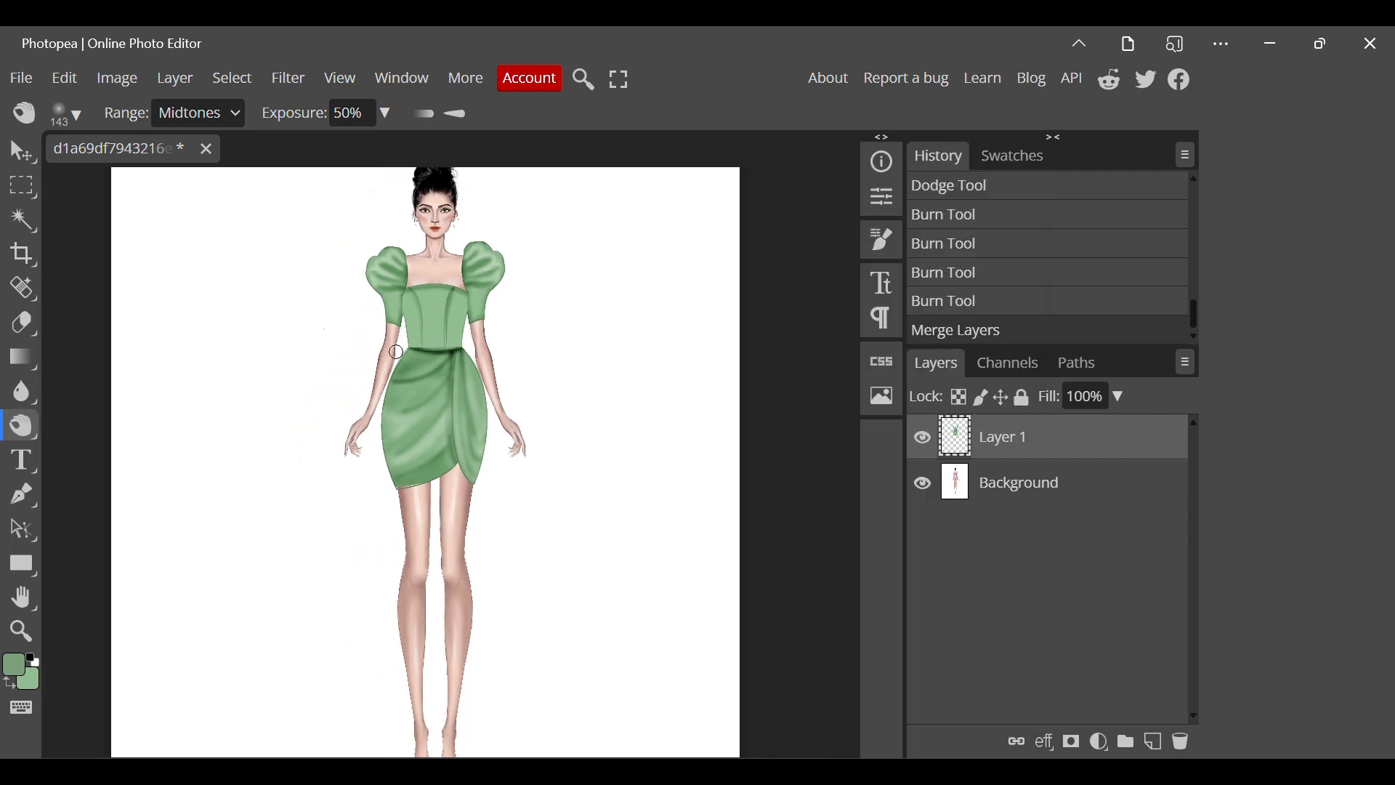
{"action": "left_click_drag", "start_coordinate": [412, 344], "coordinate": [463, 341]}
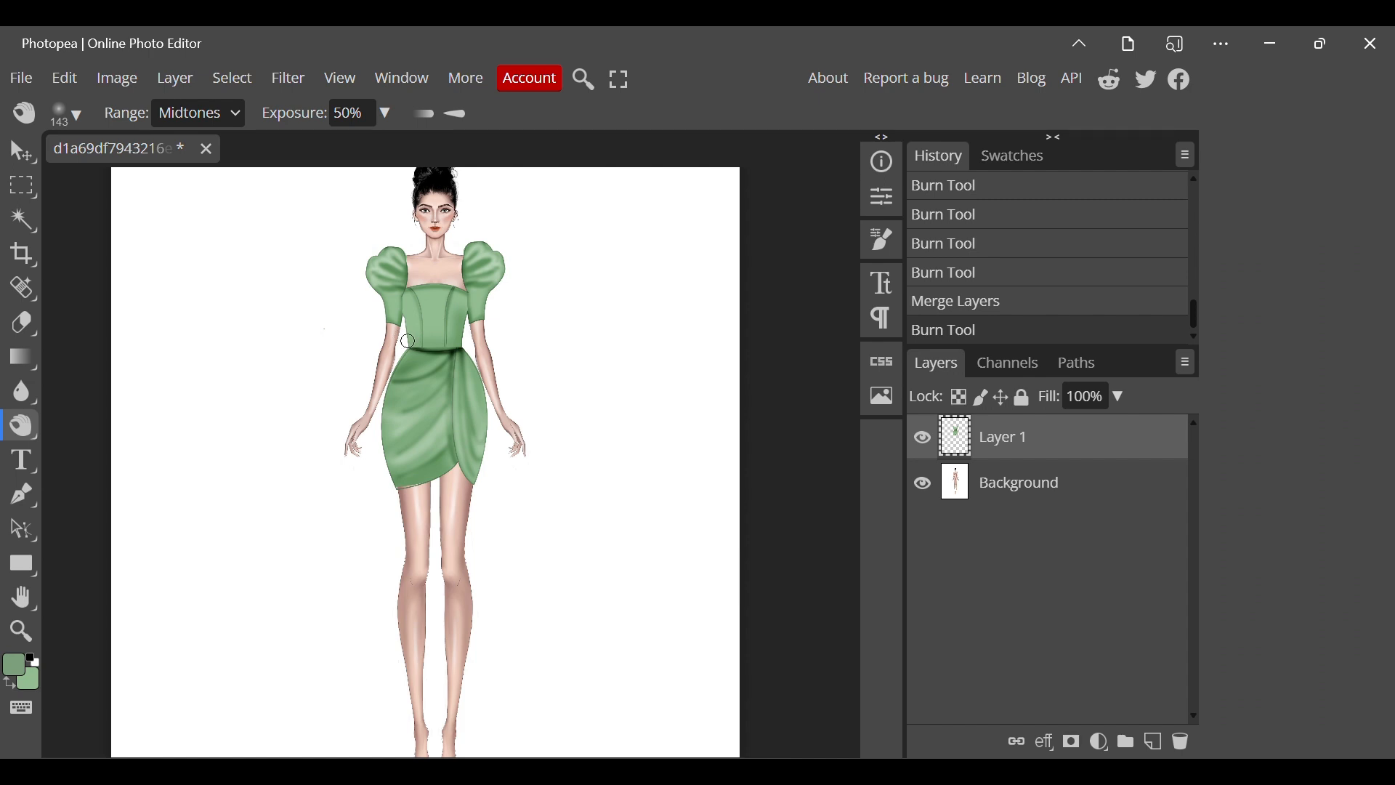
{"action": "left_click", "coordinate": [415, 349]}
{"action": "left_click_drag", "start_coordinate": [410, 289], "coordinate": [467, 292]}
{"action": "mouse_move", "coordinate": [413, 408]}
{"action": "left_mouse_down"}
{"action": "mouse_move", "coordinate": [445, 384]}
{"action": "mouse_move", "coordinate": [396, 420]}
{"action": "mouse_move", "coordinate": [415, 431]}
{"action": "mouse_move", "coordinate": [398, 453]}
{"action": "mouse_move", "coordinate": [446, 390]}
{"action": "left_mouse_up"}
{"action": "mouse_move", "coordinate": [400, 477]}
{"action": "left_mouse_down"}
{"action": "mouse_move", "coordinate": [448, 434]}
{"action": "mouse_move", "coordinate": [451, 354]}
{"action": "mouse_move", "coordinate": [447, 425]}
{"action": "mouse_move", "coordinate": [471, 482]}
{"action": "mouse_move", "coordinate": [446, 402]}
{"action": "mouse_move", "coordinate": [449, 348]}
{"action": "mouse_move", "coordinate": [409, 337]}
{"action": "mouse_move", "coordinate": [472, 341]}
{"action": "left_mouse_up"}
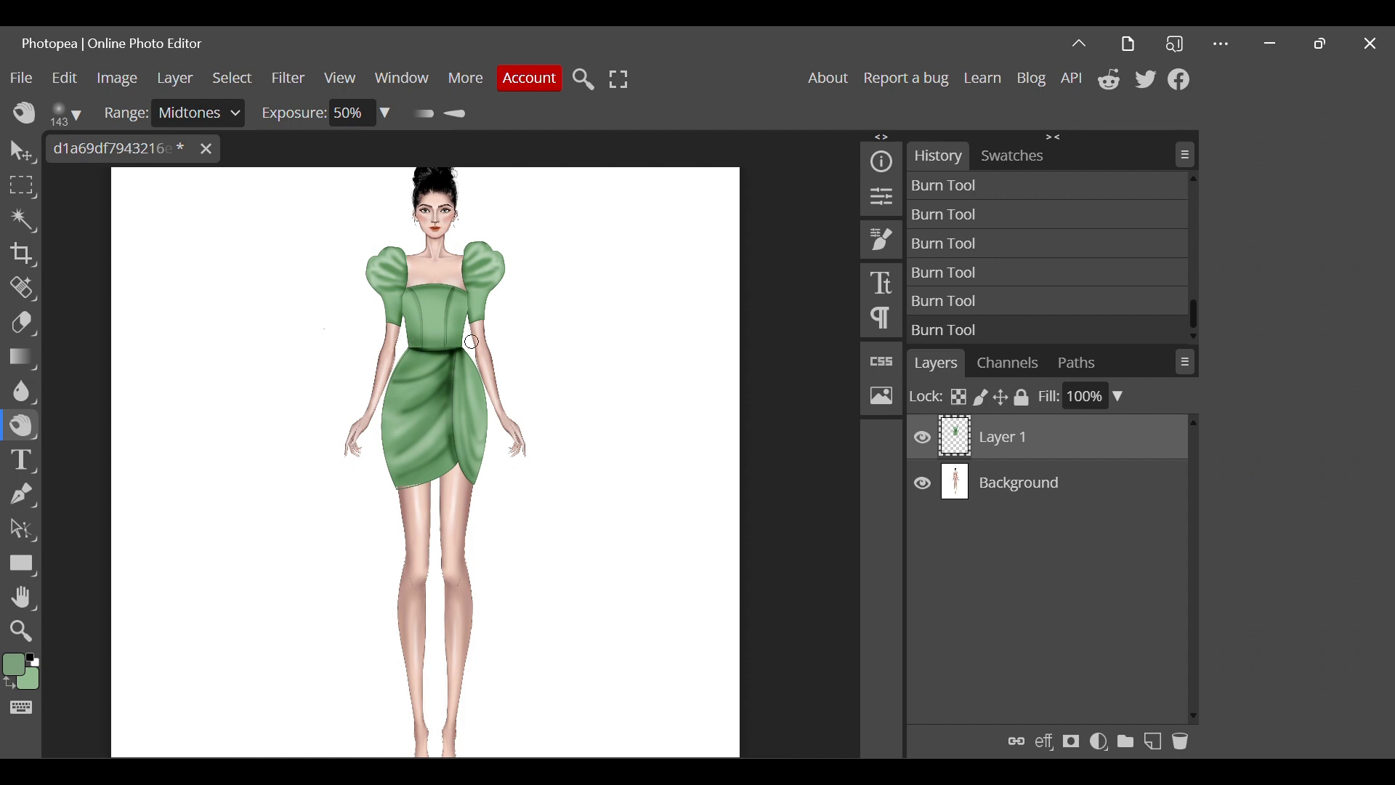
Reset the colours to default black and white, and outline a toe cap on one foot with a closed curved pen path.
{"action": "scroll", "coordinate": [484, 272], "scroll_direction": "up", "scroll_amount": 1}
{"action": "scroll", "coordinate": [485, 272], "scroll_direction": "down", "scroll_amount": 1}
{"action": "scroll", "coordinate": [483, 273], "scroll_direction": "down", "scroll_amount": 1}
{"action": "scroll", "coordinate": [483, 273], "scroll_direction": "right", "scroll_amount": 1}
{"action": "scroll", "coordinate": [484, 273], "scroll_direction": "down", "scroll_amount": 2}
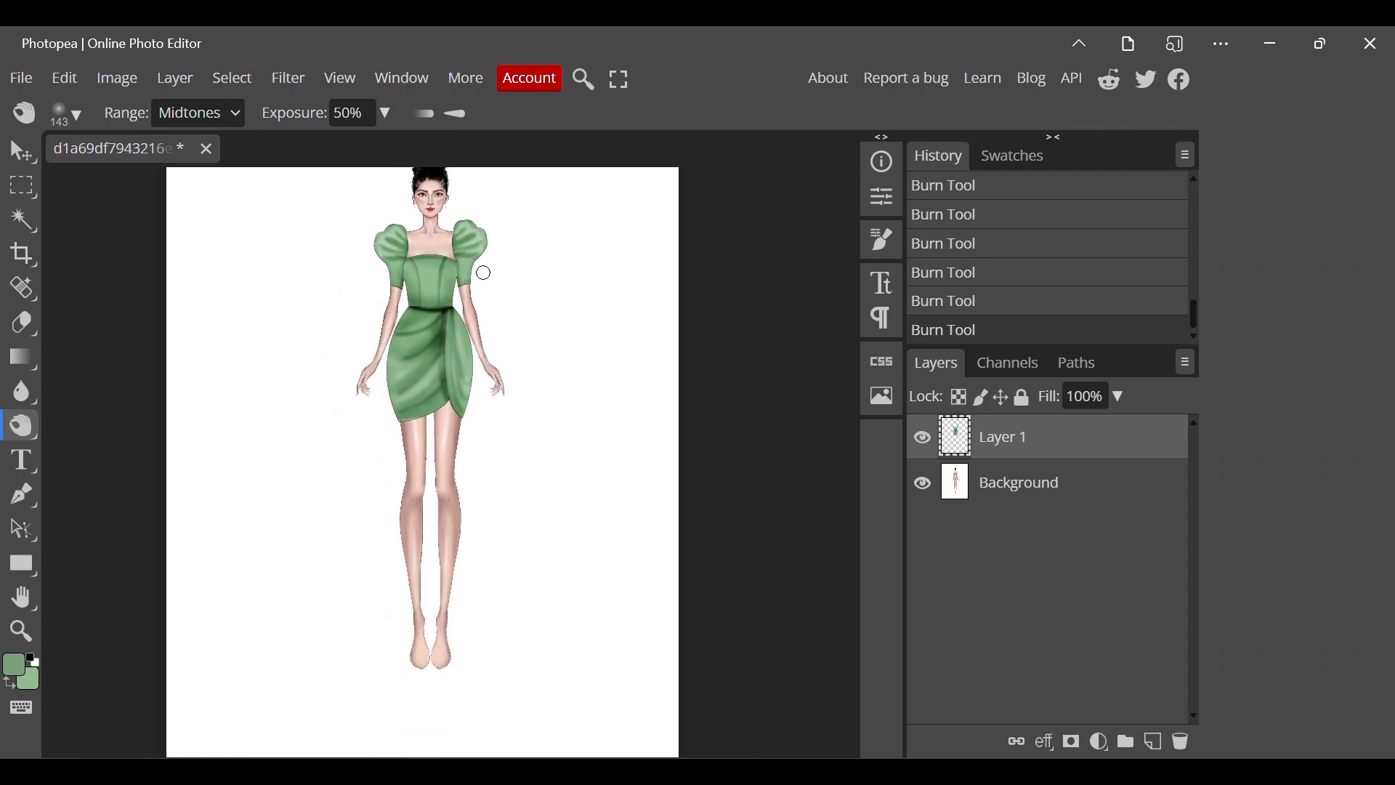
{"action": "key", "text": "d"}
{"action": "key", "text": "p"}
{"action": "scroll", "coordinate": [431, 658], "scroll_direction": "up", "scroll_amount": 2}
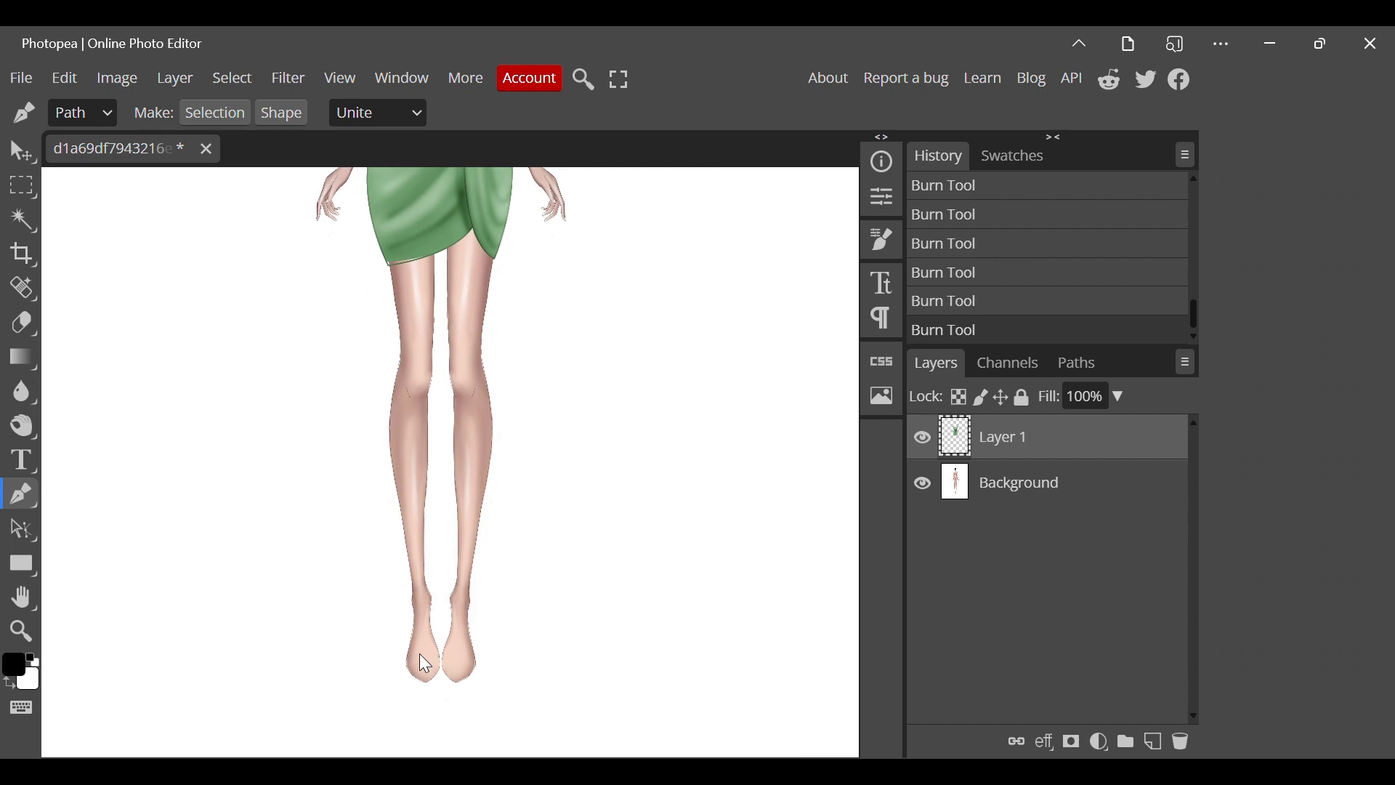
{"action": "mouse_move", "coordinate": [406, 657]}
{"action": "left_mouse_down"}
{"action": "mouse_move", "coordinate": [436, 661]}
{"action": "mouse_move", "coordinate": [409, 658]}
{"action": "mouse_move", "coordinate": [445, 642]}
{"action": "mouse_move", "coordinate": [397, 659]}
{"action": "mouse_move", "coordinate": [388, 648]}
{"action": "left_mouse_up"}
{"action": "left_click", "coordinate": [442, 658], "text": "alt"}
{"action": "scroll", "coordinate": [418, 687], "scroll_direction": "up", "scroll_amount": 2}
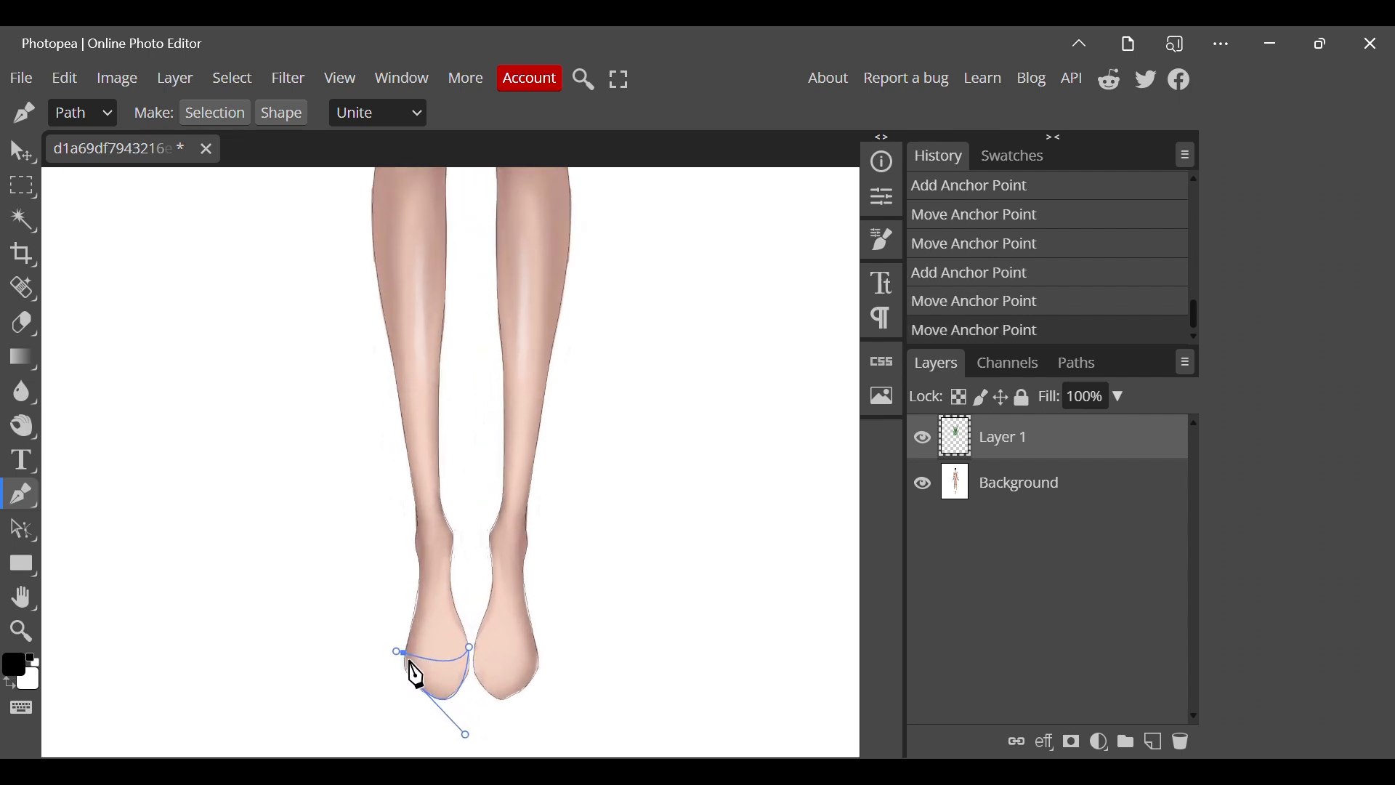
{"action": "left_click", "coordinate": [410, 678]}
{"action": "left_click", "coordinate": [410, 679]}
{"action": "left_click", "coordinate": [398, 653]}
Fill the toe cap path with black and remove the path.
{"action": "right_click", "coordinate": [399, 653]}
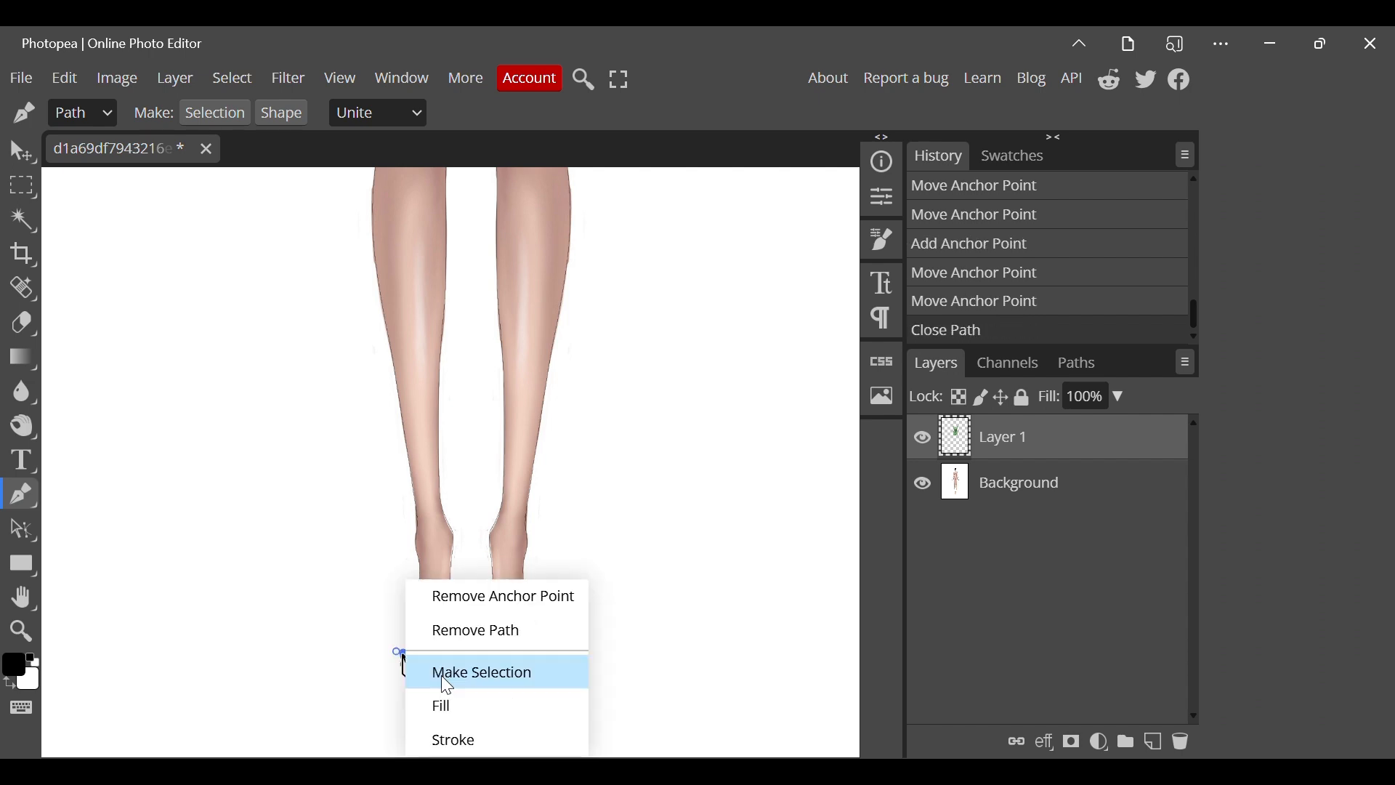
{"action": "left_click", "coordinate": [479, 716]}
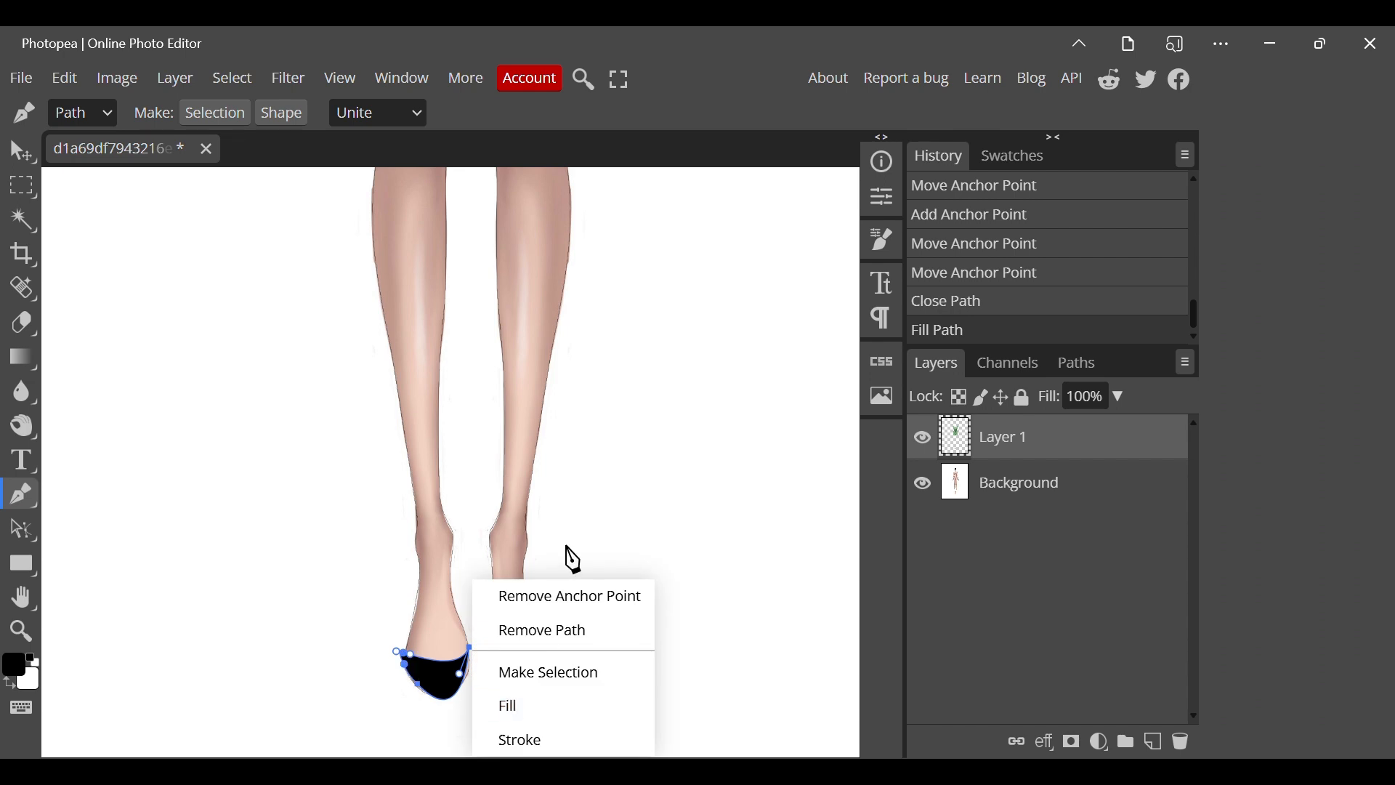
{"action": "left_click", "coordinate": [535, 631]}
Draw a narrow closed strap path around the ankle above the black toe cap, fill it with black and remove the path.
{"action": "scroll", "coordinate": [477, 721], "scroll_direction": "down", "scroll_amount": 2}
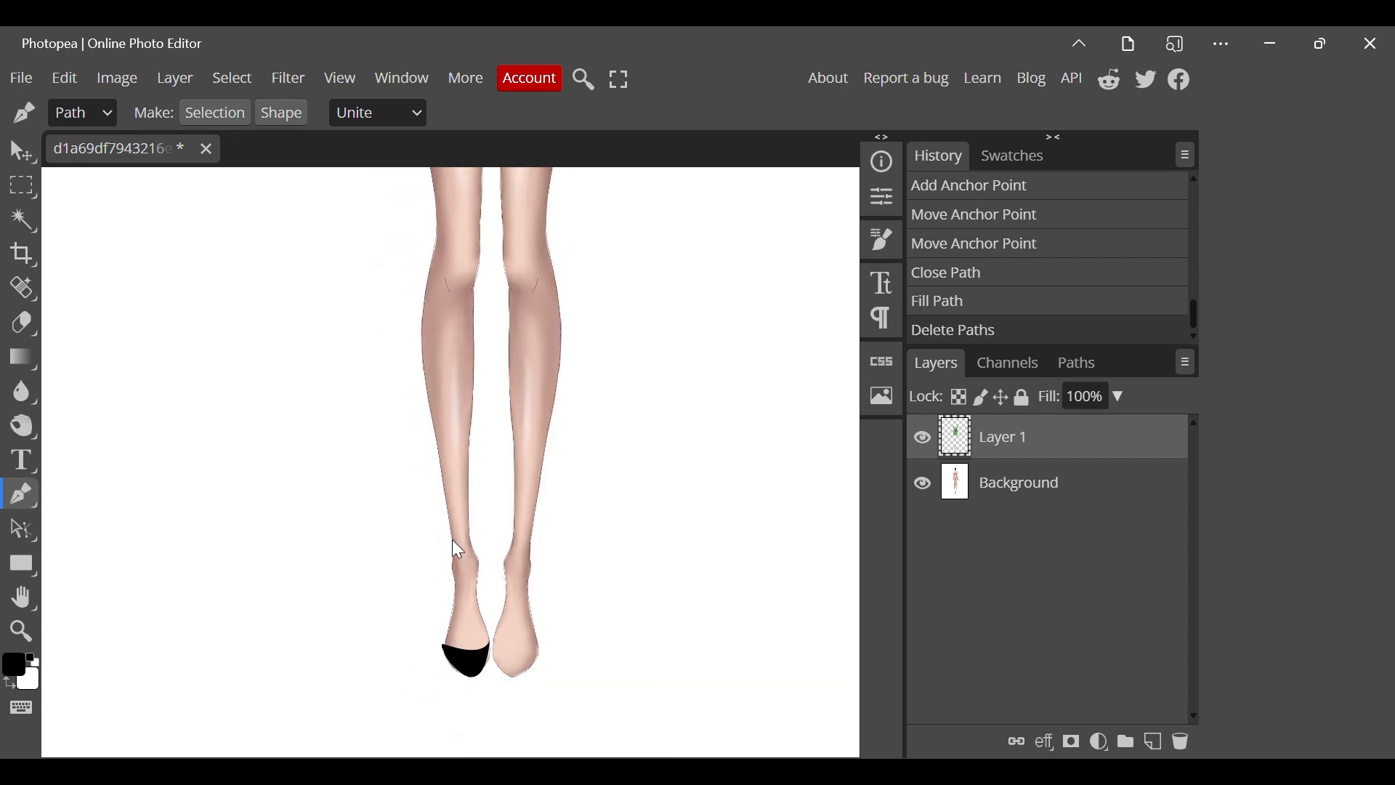
{"action": "left_click_drag", "start_coordinate": [454, 546], "coordinate": [471, 551]}
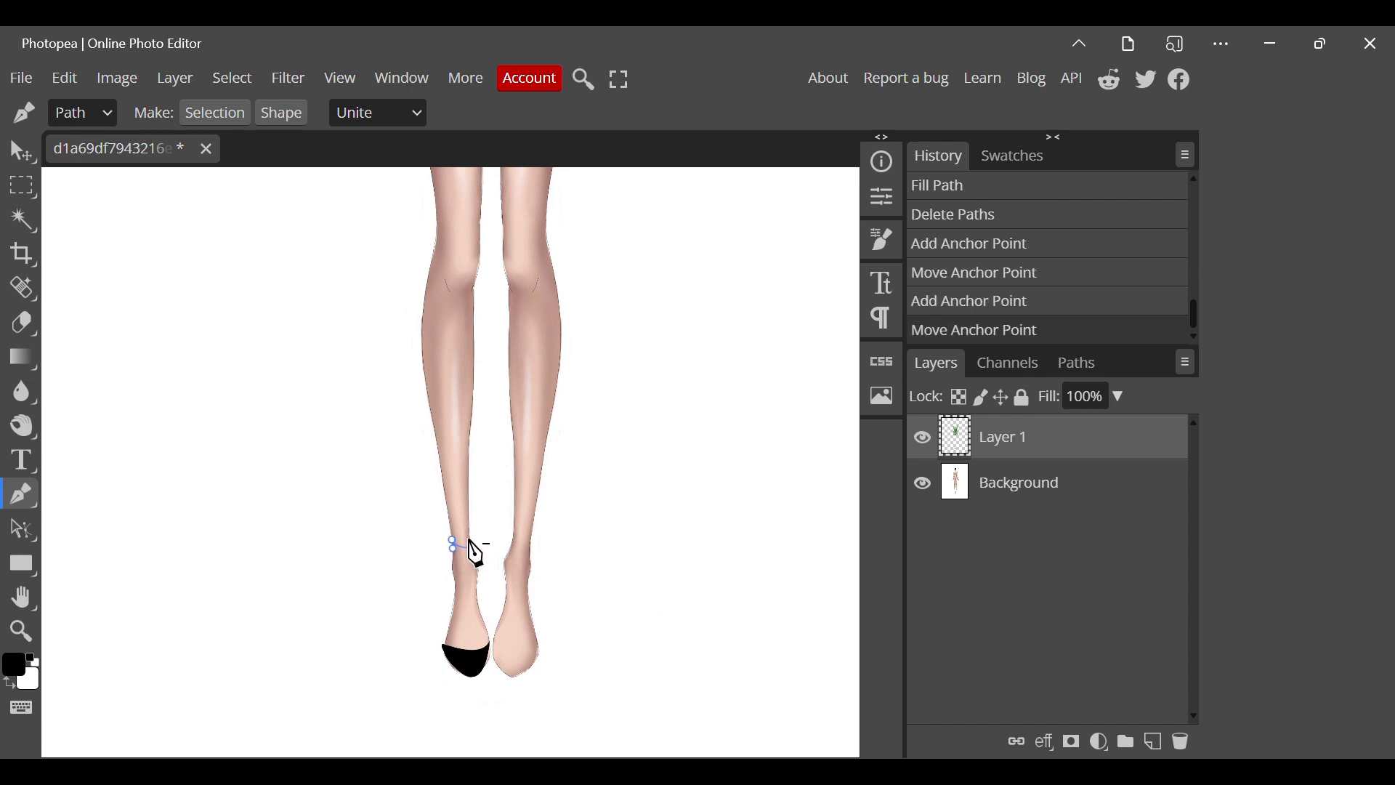
{"action": "scroll", "coordinate": [476, 556], "scroll_direction": "up", "scroll_amount": 2}
{"action": "left_click", "coordinate": [474, 574]}
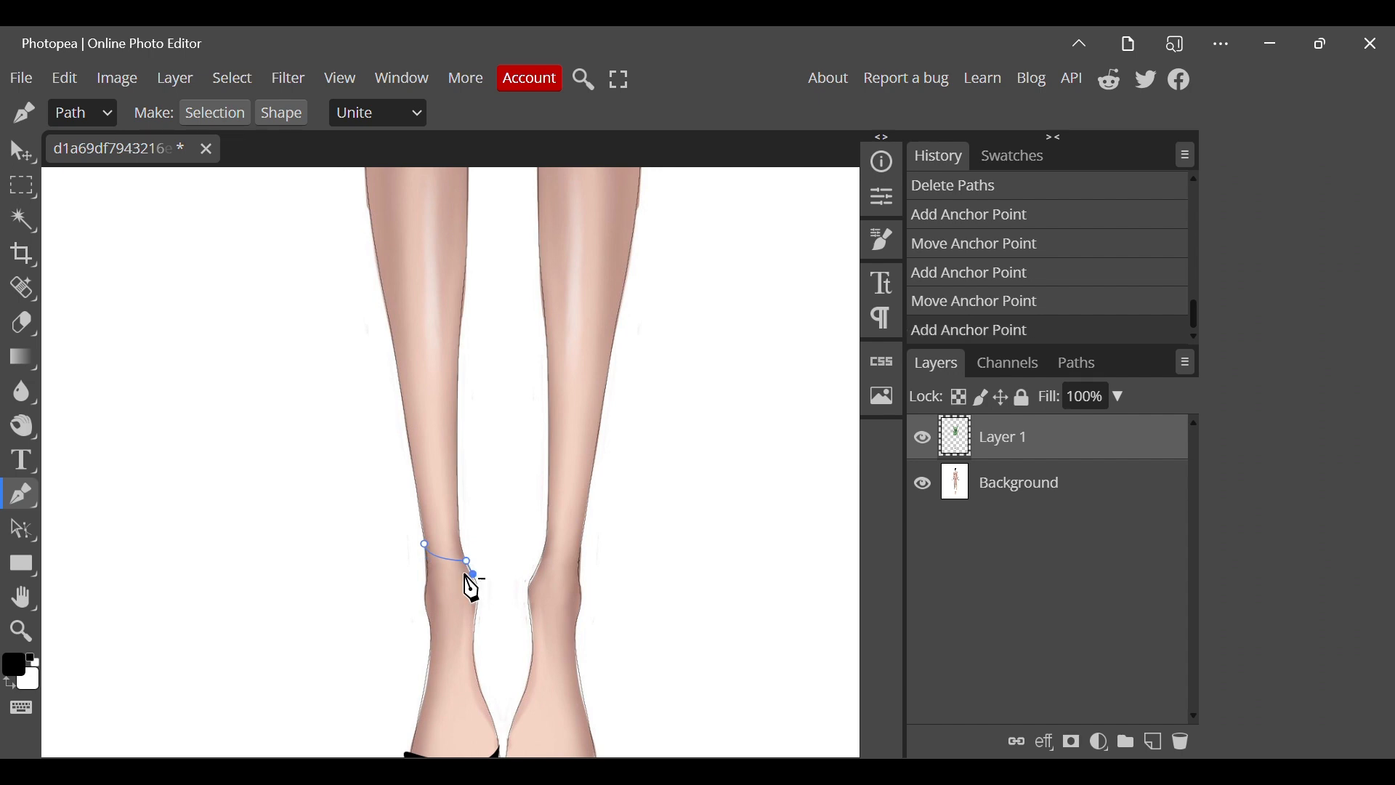
{"action": "left_click", "coordinate": [425, 567]}
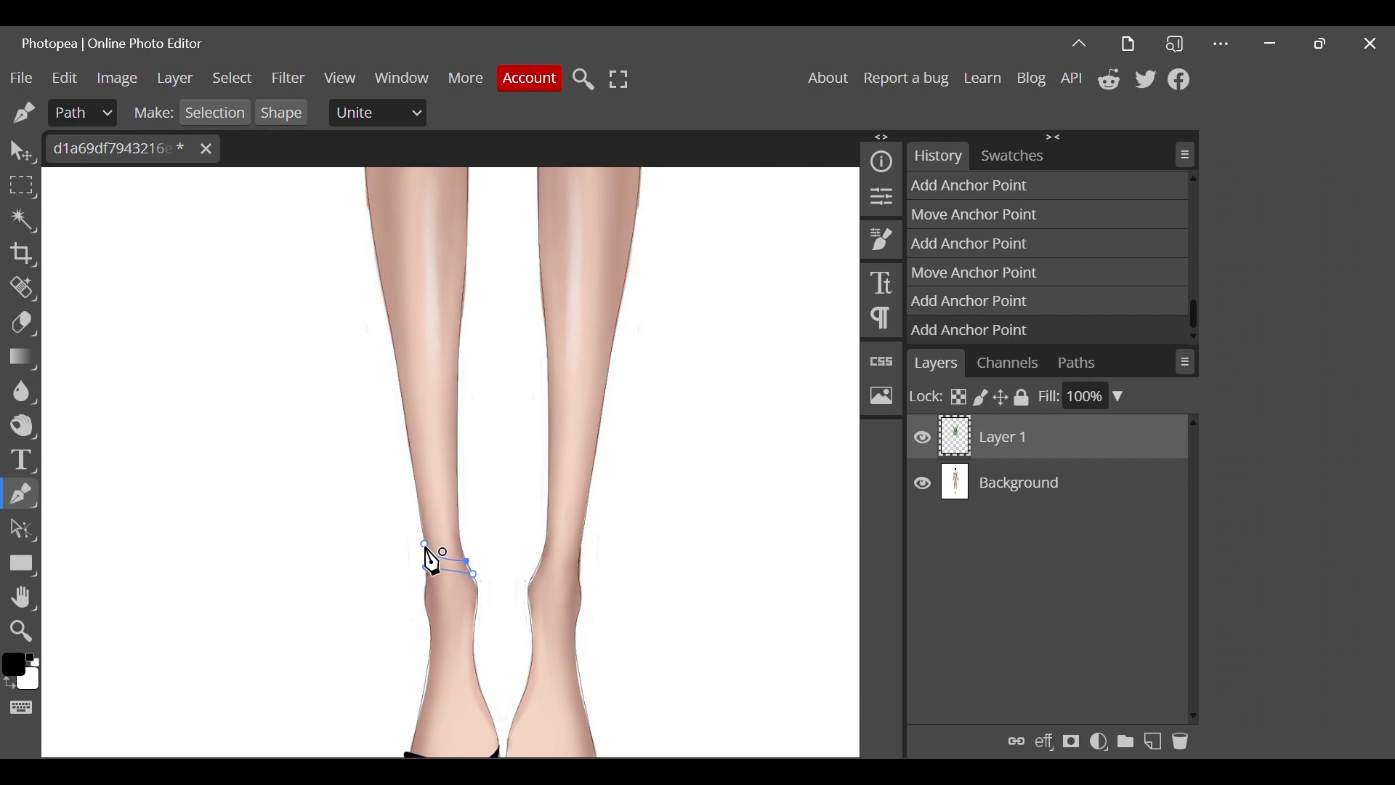
{"action": "left_click", "coordinate": [424, 543]}
{"action": "right_click", "coordinate": [424, 543]}
{"action": "left_click", "coordinate": [495, 670]}
{"action": "right_click", "coordinate": [478, 566]}
{"action": "left_click", "coordinate": [501, 629]}
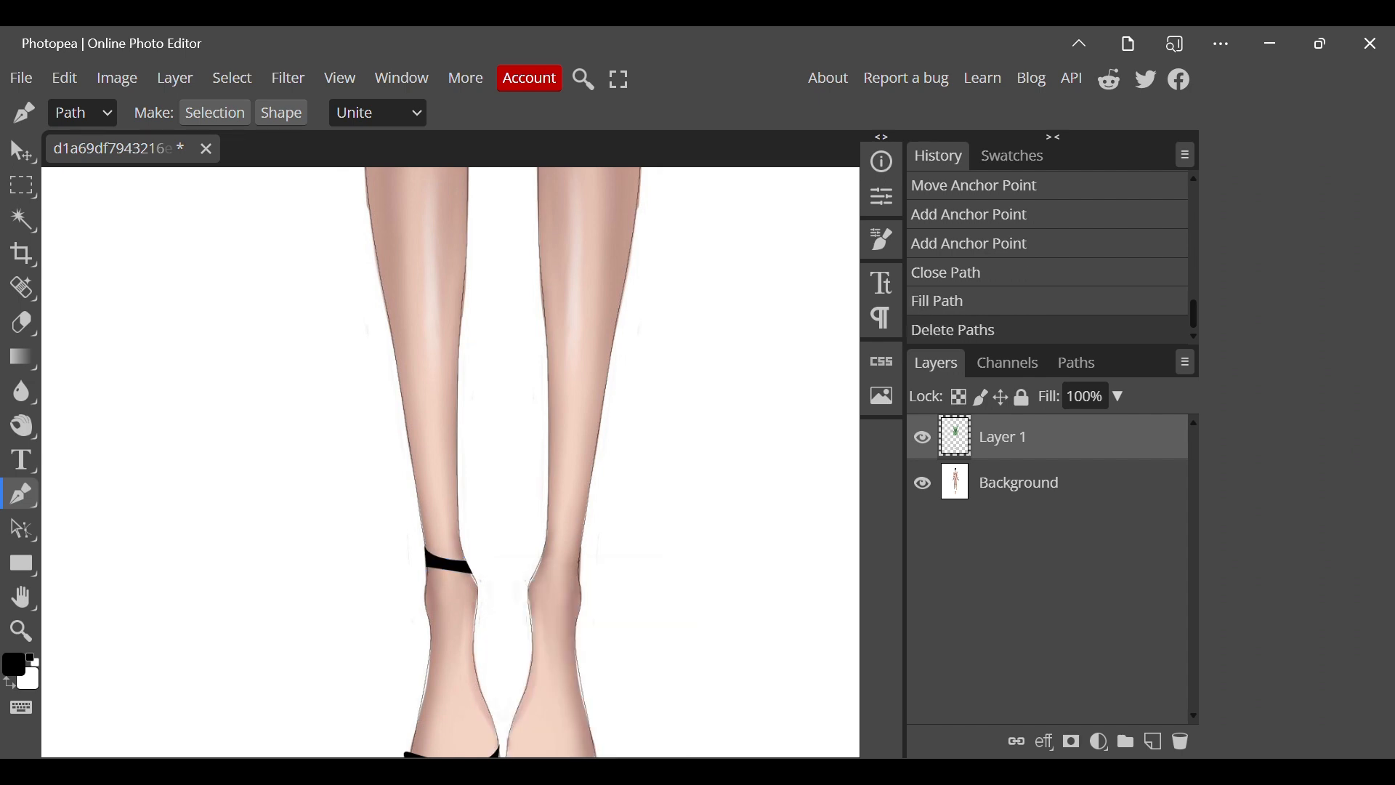
Draw a matching narrow strap path across the other ankle, fill it with black and remove the path.
{"action": "left_click", "coordinate": [543, 556]}
{"action": "left_click", "coordinate": [586, 567]}
{"action": "left_click", "coordinate": [582, 552]}
{"action": "left_click", "coordinate": [545, 539]}
{"action": "right_click", "coordinate": [546, 542]}
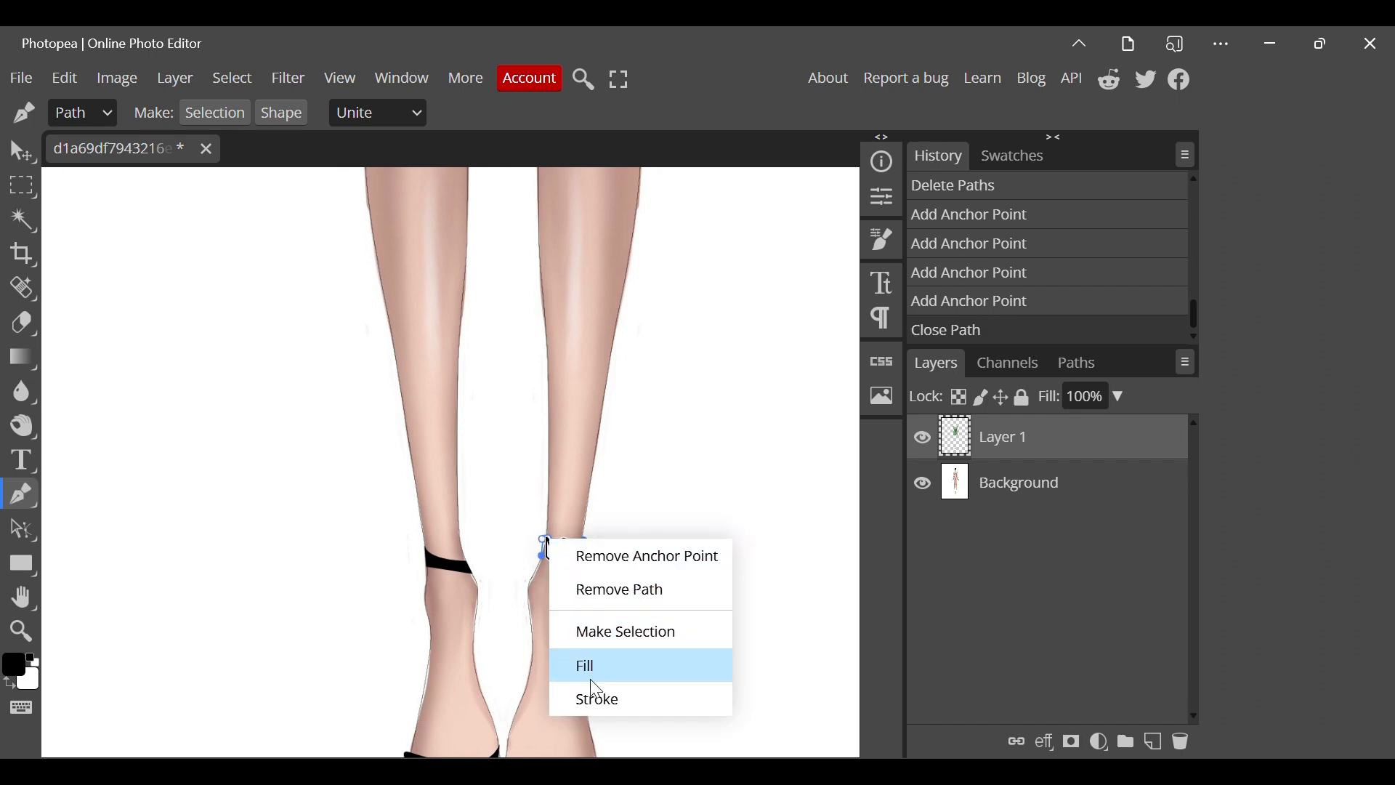
{"action": "left_click", "coordinate": [590, 664]}
{"action": "right_click", "coordinate": [548, 551]}
{"action": "left_click", "coordinate": [663, 630]}
{"action": "scroll", "coordinate": [597, 693], "scroll_direction": "down", "scroll_amount": 2}
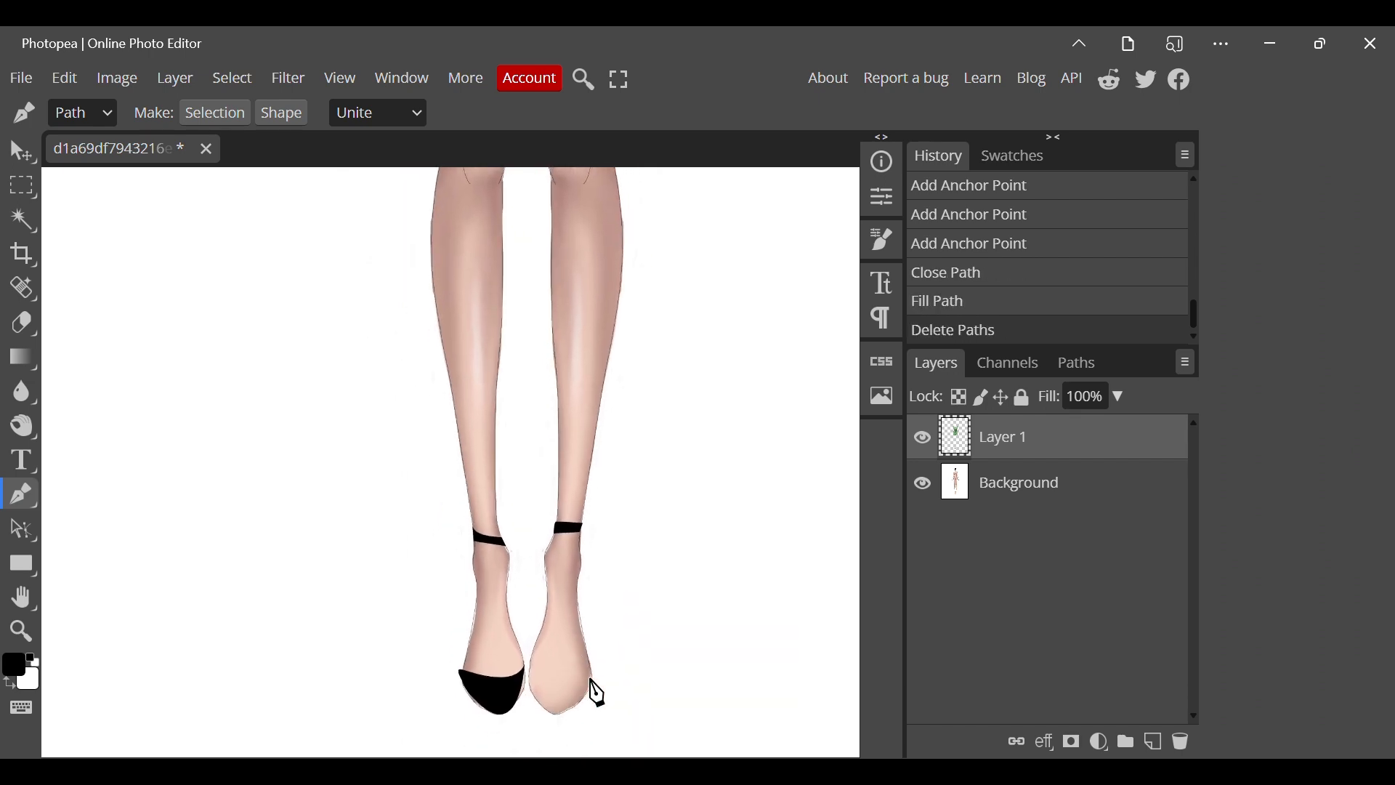
Start a toe cap path on the bare foot with a curved upper edge across the toes, matching the other shoe.
{"action": "left_click", "coordinate": [530, 667]}
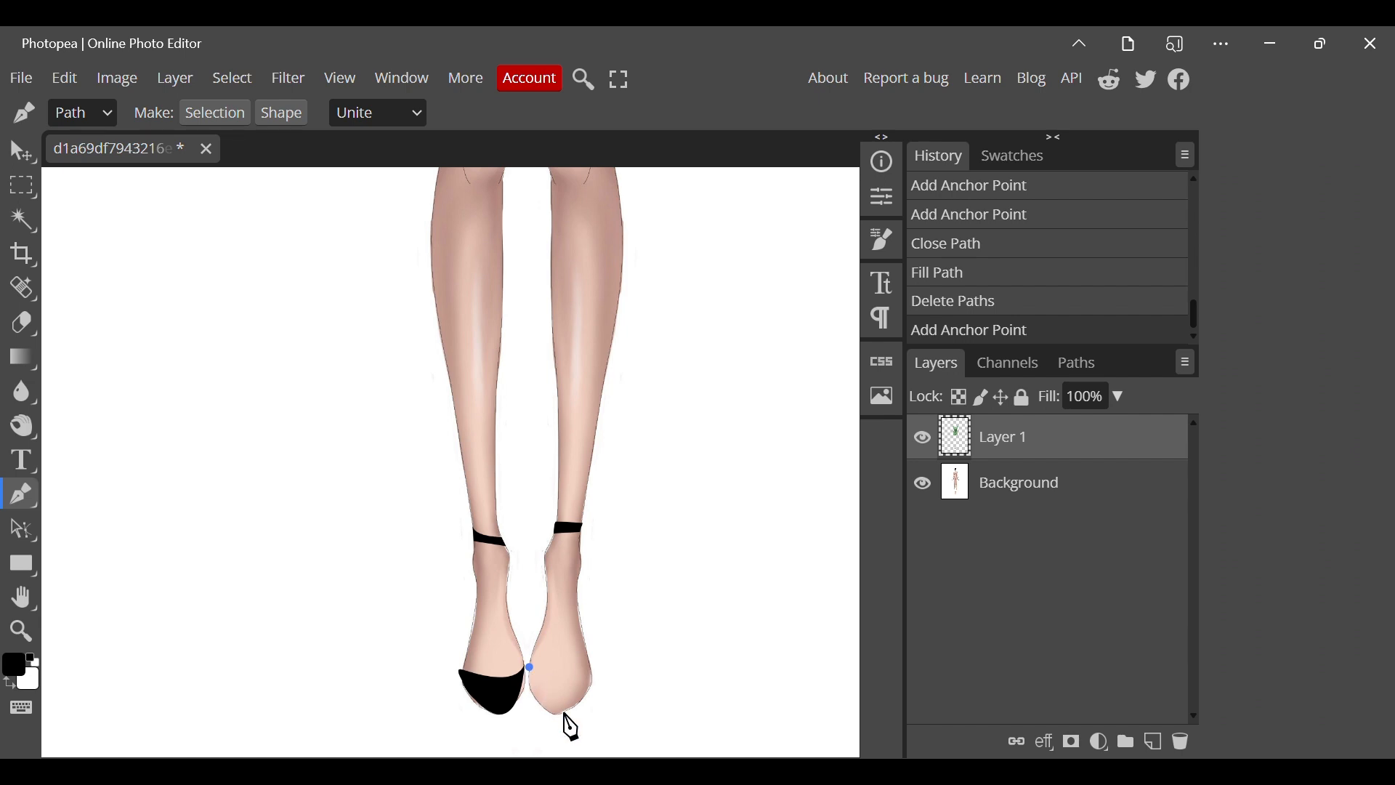
{"action": "left_click_drag", "start_coordinate": [590, 662], "coordinate": [602, 626]}
{"action": "left_click", "coordinate": [590, 659], "text": "alt"}
{"action": "left_click_drag", "start_coordinate": [541, 709], "coordinate": [463, 701]}
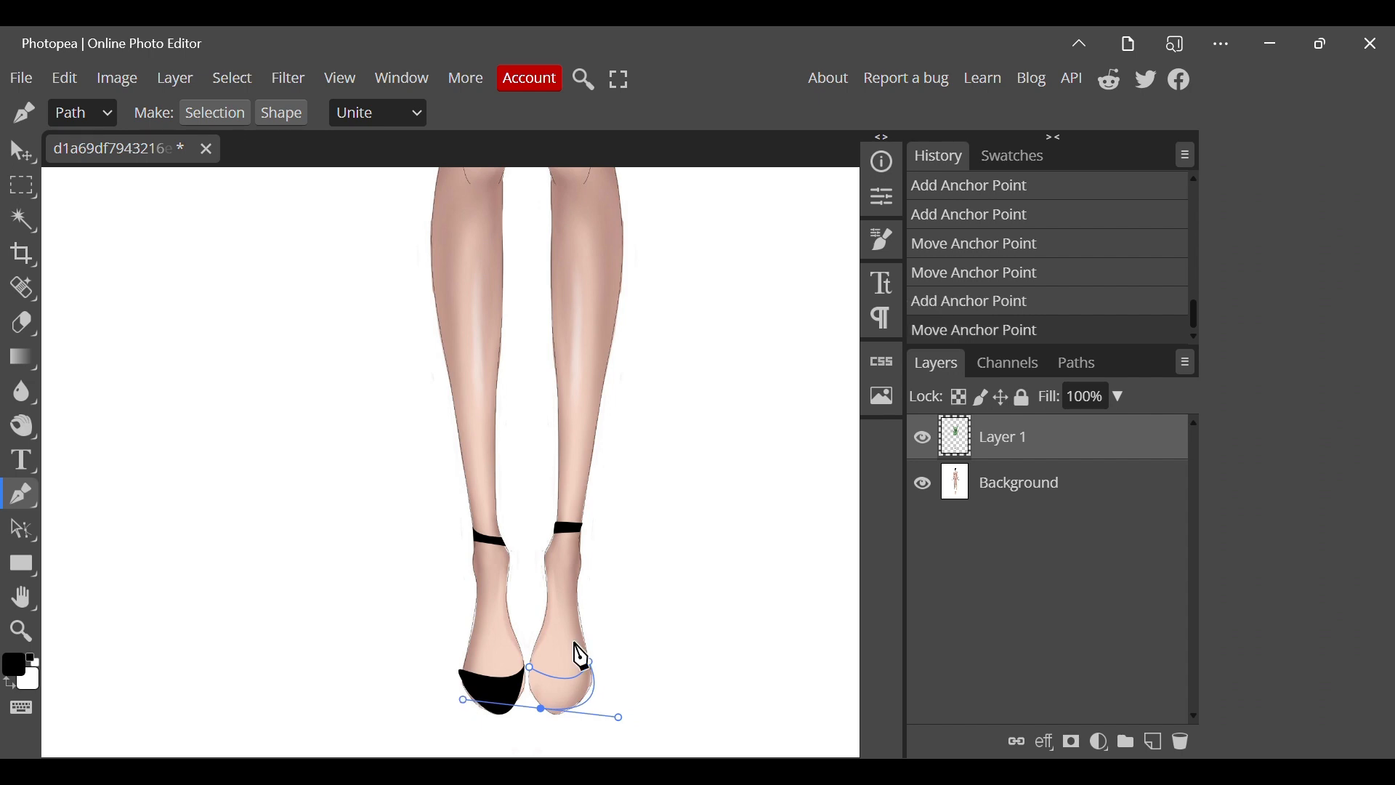
{"action": "left_click", "coordinate": [997, 303]}
{"action": "left_click", "coordinate": [996, 272]}
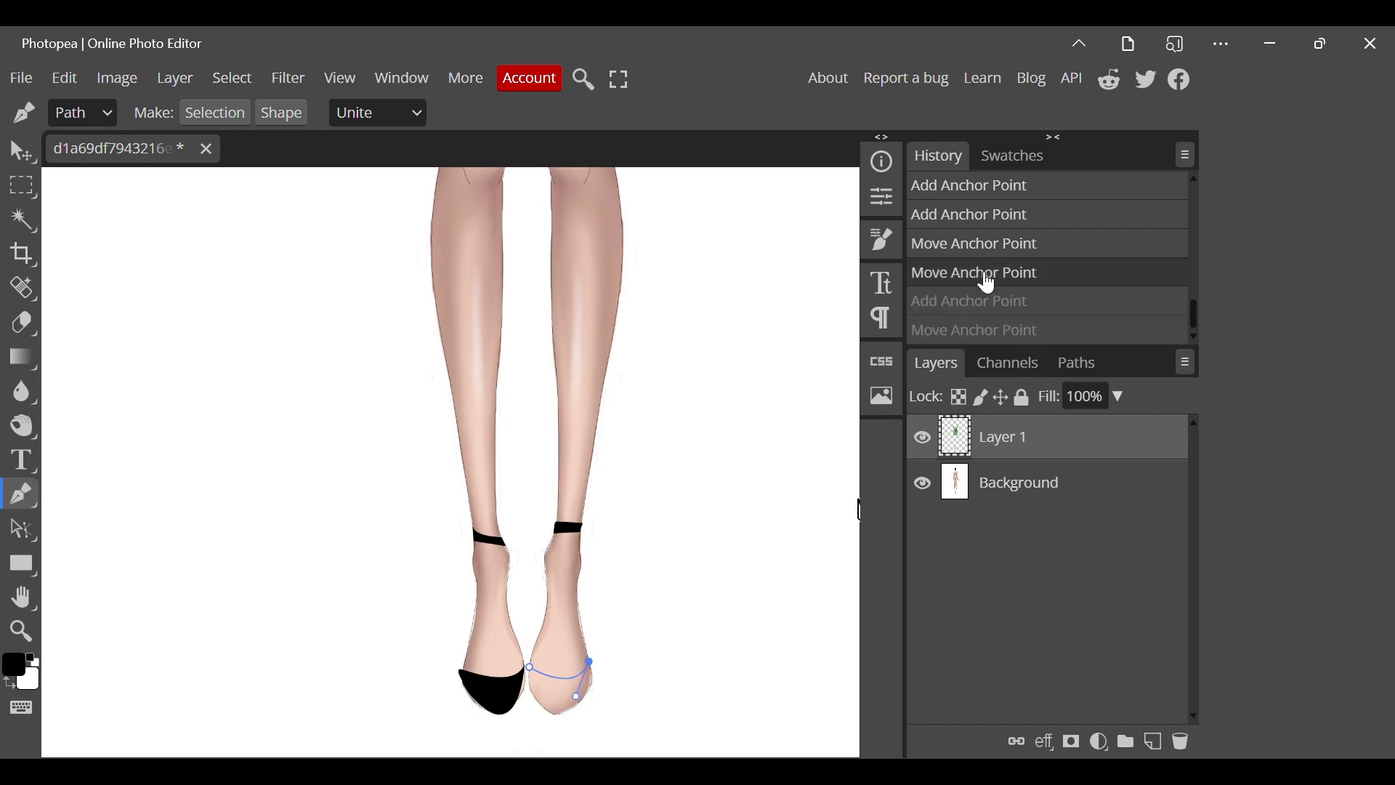
Continue the toe cap path around the tip of the foot with curved segments and close it at its starting point.
{"action": "mouse_move", "coordinate": [584, 710]}
{"action": "left_mouse_down"}
{"action": "mouse_move", "coordinate": [556, 710]}
{"action": "mouse_move", "coordinate": [549, 729]}
{"action": "mouse_move", "coordinate": [585, 714]}
{"action": "left_mouse_up"}
{"action": "left_click", "coordinate": [579, 702], "text": "alt"}
{"action": "left_click", "coordinate": [542, 705]}
{"action": "left_click_drag", "start_coordinate": [539, 704], "coordinate": [527, 679]}
{"action": "left_click", "coordinate": [542, 705], "text": "alt"}
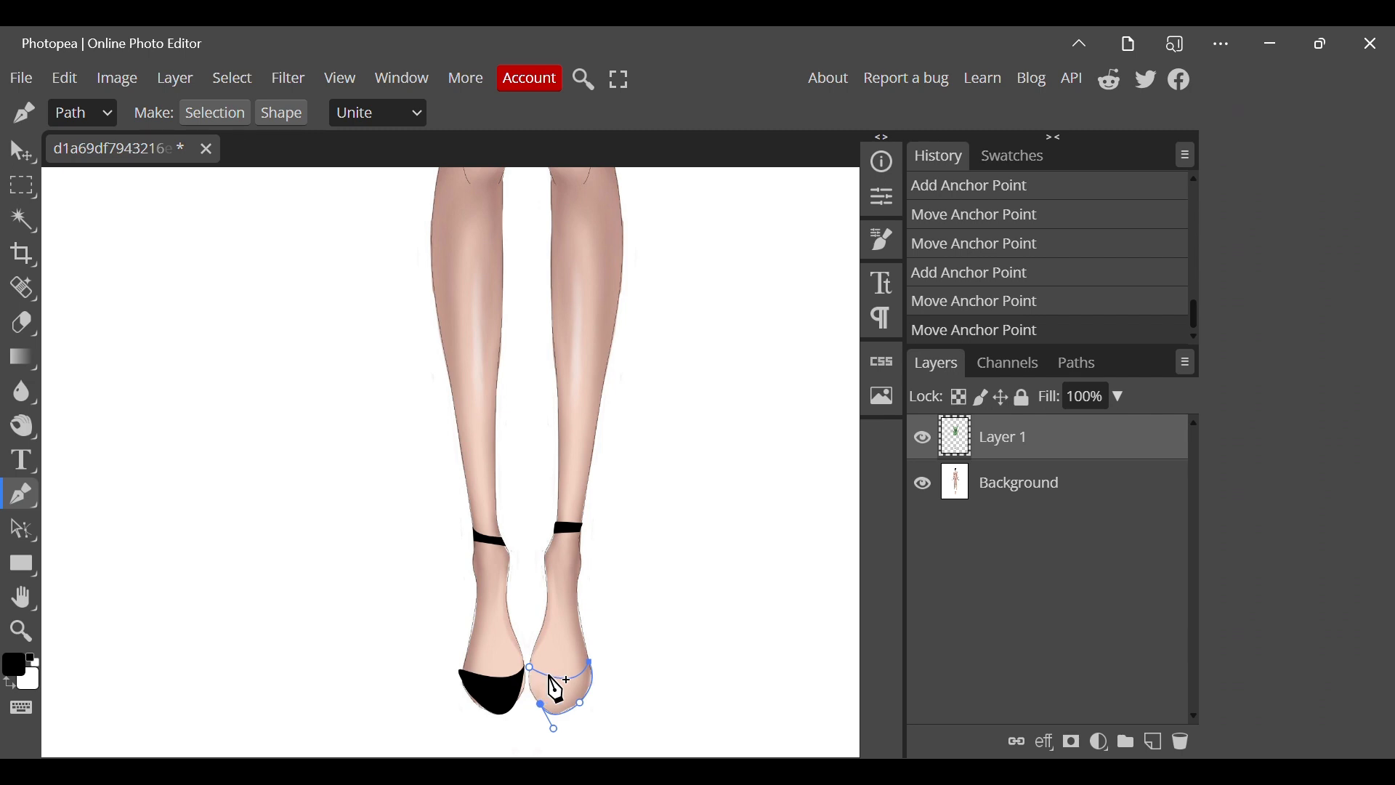
{"action": "left_click", "coordinate": [528, 674]}
{"action": "left_click_drag", "start_coordinate": [527, 674], "coordinate": [529, 656]}
{"action": "left_click", "coordinate": [529, 680], "text": "alt"}
{"action": "left_click", "coordinate": [531, 669]}
Fill the second toe cap path with black and remove the path.
{"action": "right_click", "coordinate": [531, 668]}
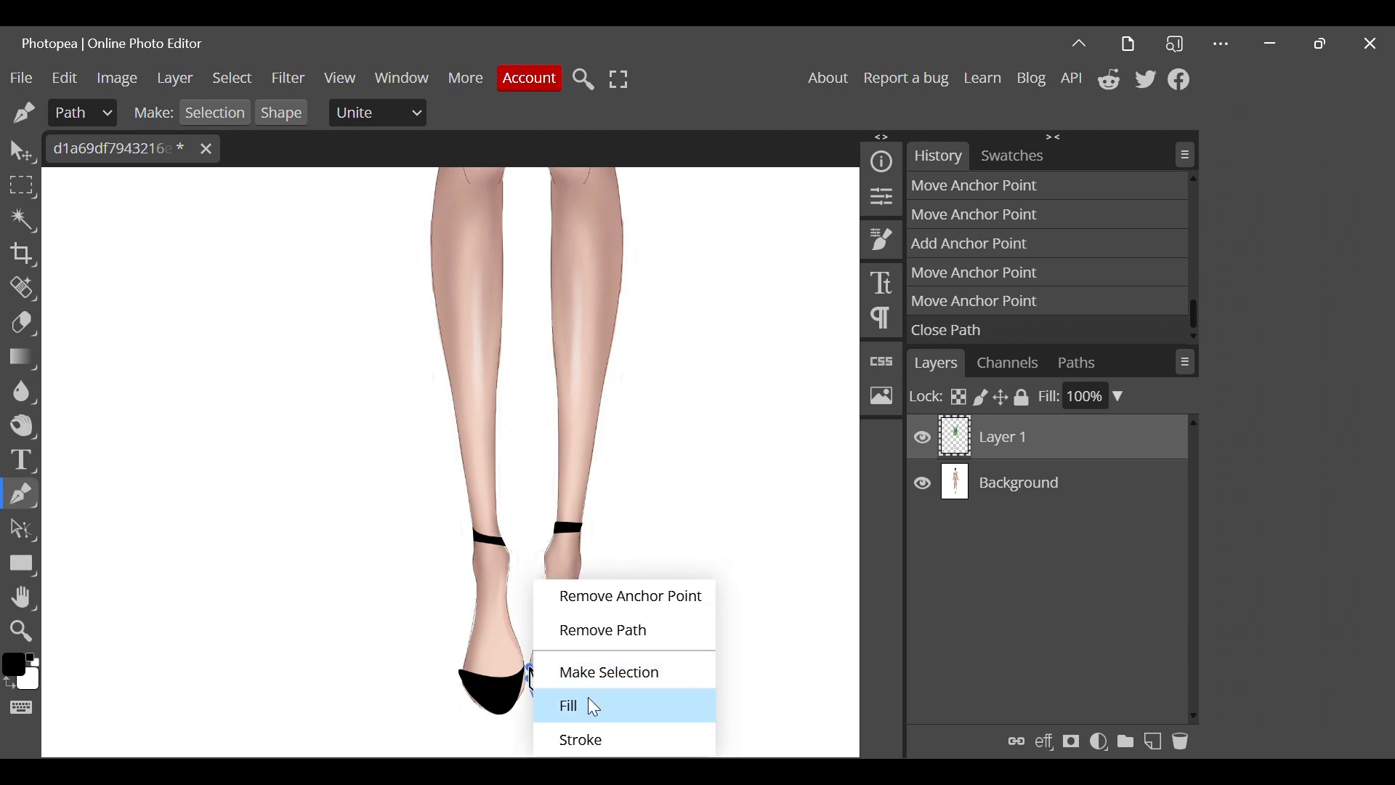
{"action": "left_click", "coordinate": [594, 735]}
{"action": "right_click", "coordinate": [663, 652]}
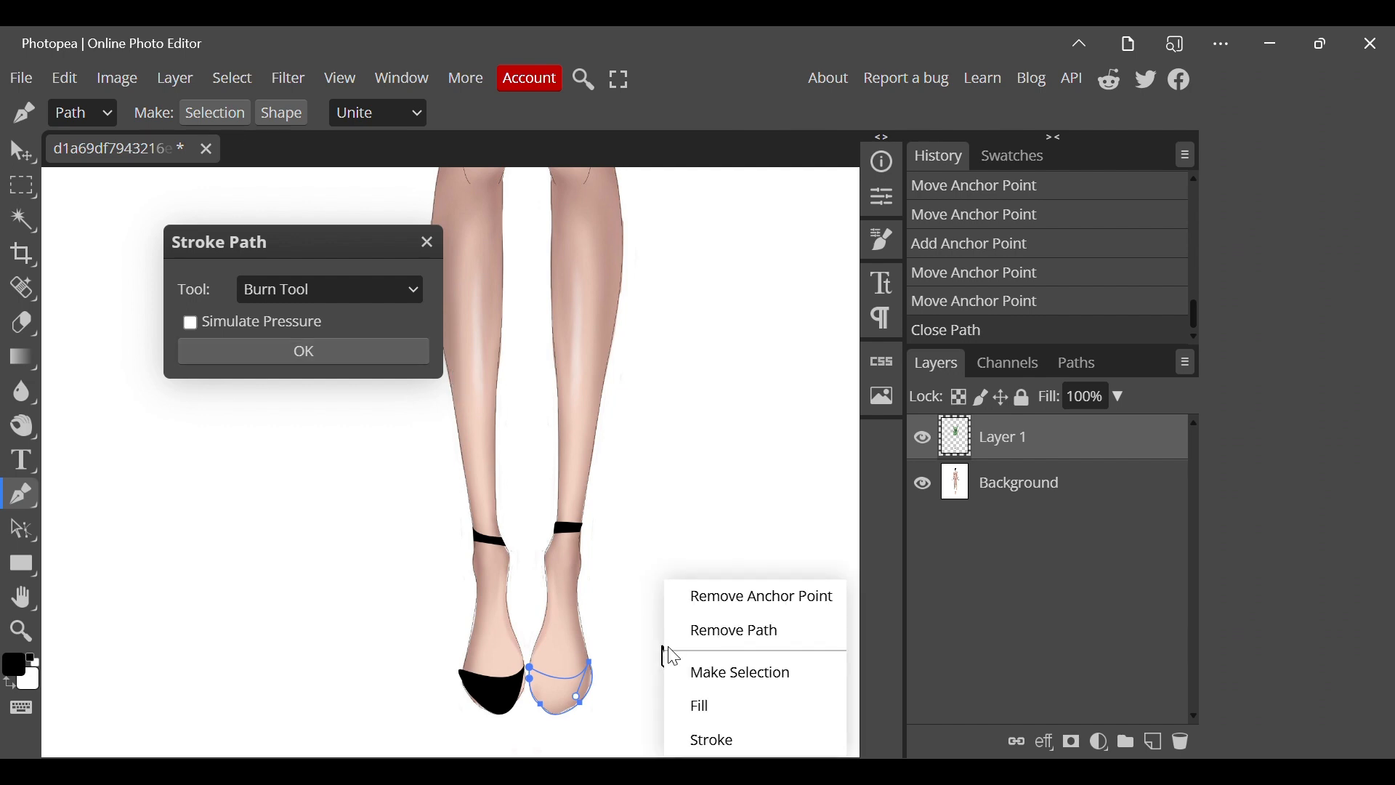
{"action": "left_click", "coordinate": [699, 704]}
{"action": "right_click", "coordinate": [669, 660]}
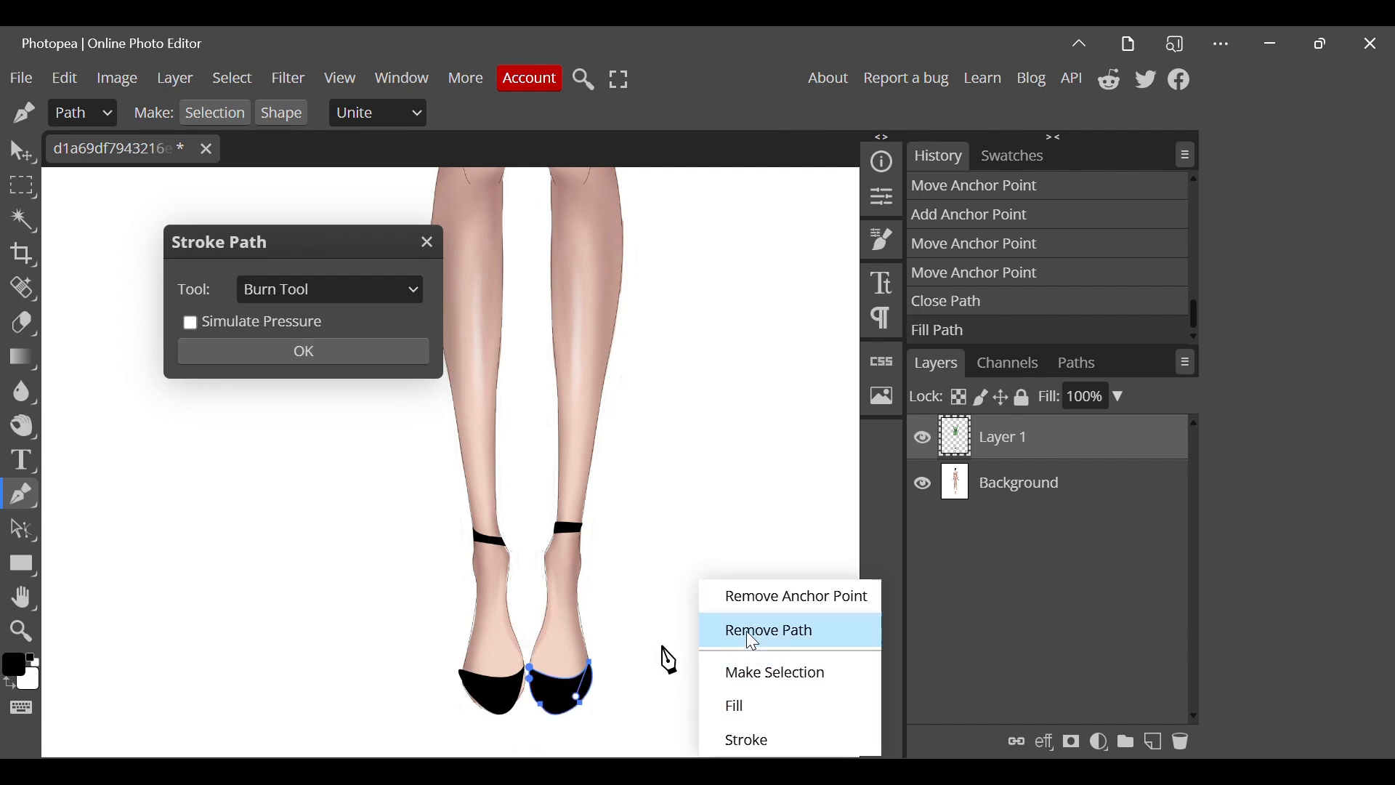
{"action": "left_click", "coordinate": [747, 638]}
{"action": "scroll", "coordinate": [747, 638], "scroll_direction": "down", "scroll_amount": 1}
{"action": "left_click", "coordinate": [401, 360]}
Set the foreground colour to a very dark green-grey, 1e241e.
{"action": "scroll", "coordinate": [654, 459], "scroll_direction": "down", "scroll_amount": 1}
{"action": "scroll", "coordinate": [654, 459], "scroll_direction": "up", "scroll_amount": 3}
{"action": "scroll", "coordinate": [477, 277], "scroll_direction": "up", "scroll_amount": 2}
{"action": "scroll", "coordinate": [477, 278], "scroll_direction": "up", "scroll_amount": 3}
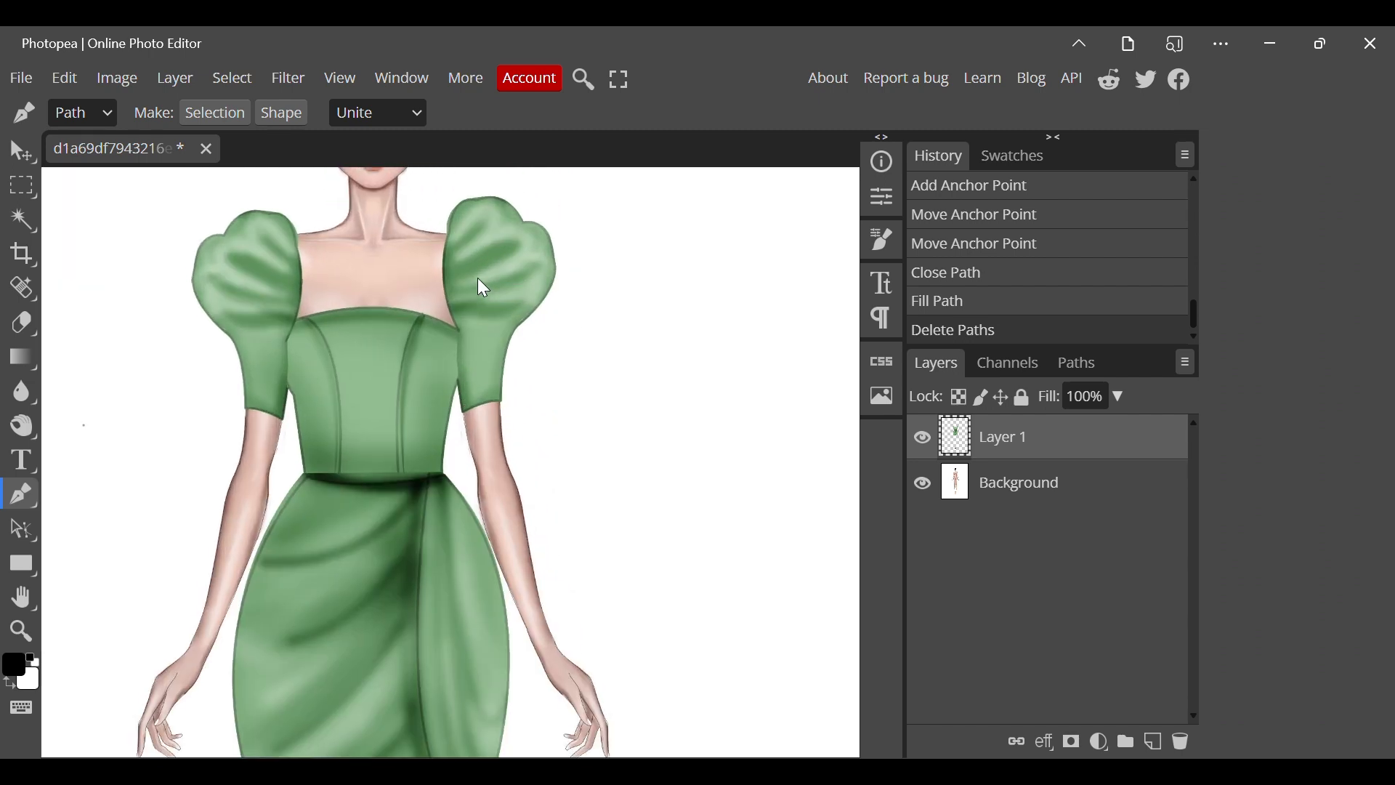
{"action": "left_click", "coordinate": [26, 677]}
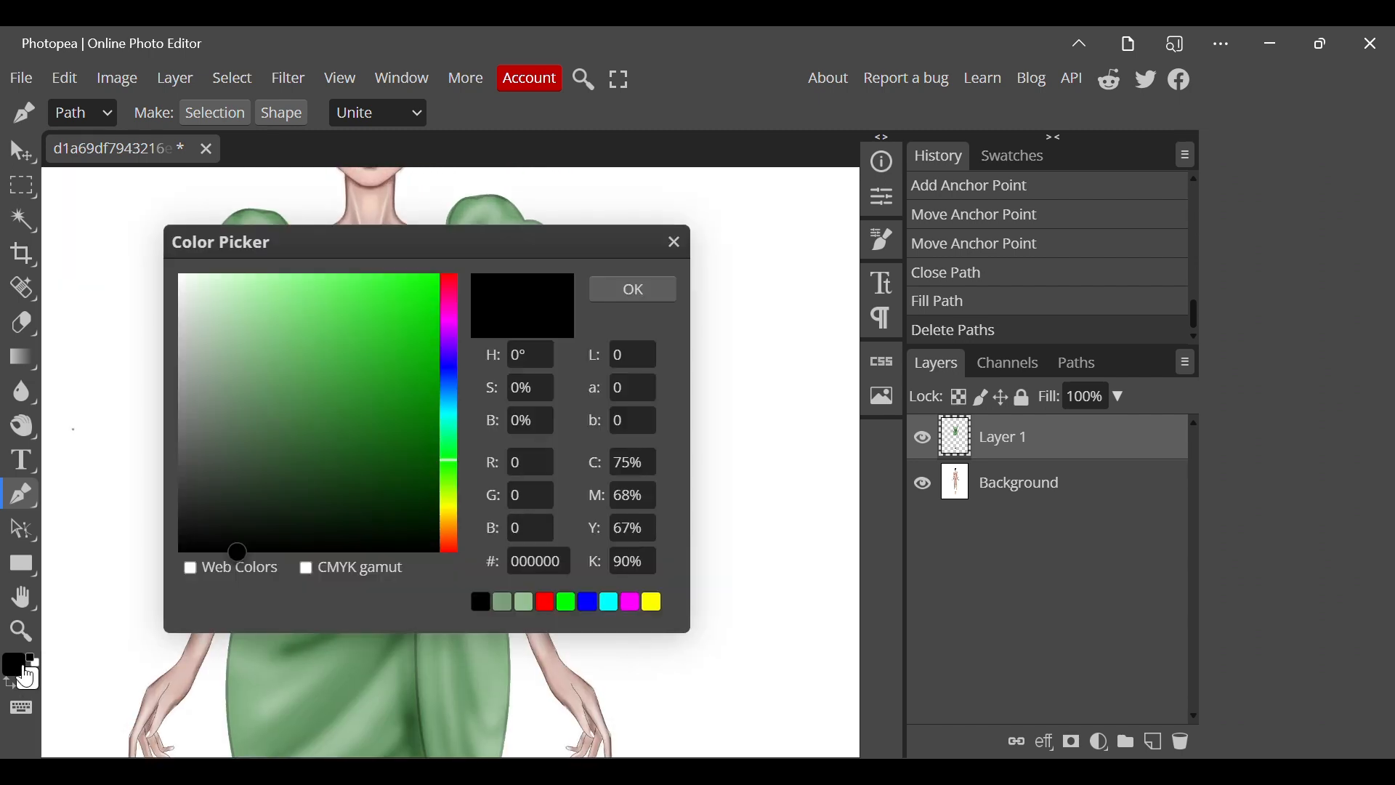
{"action": "left_click_drag", "start_coordinate": [231, 536], "coordinate": [223, 512]}
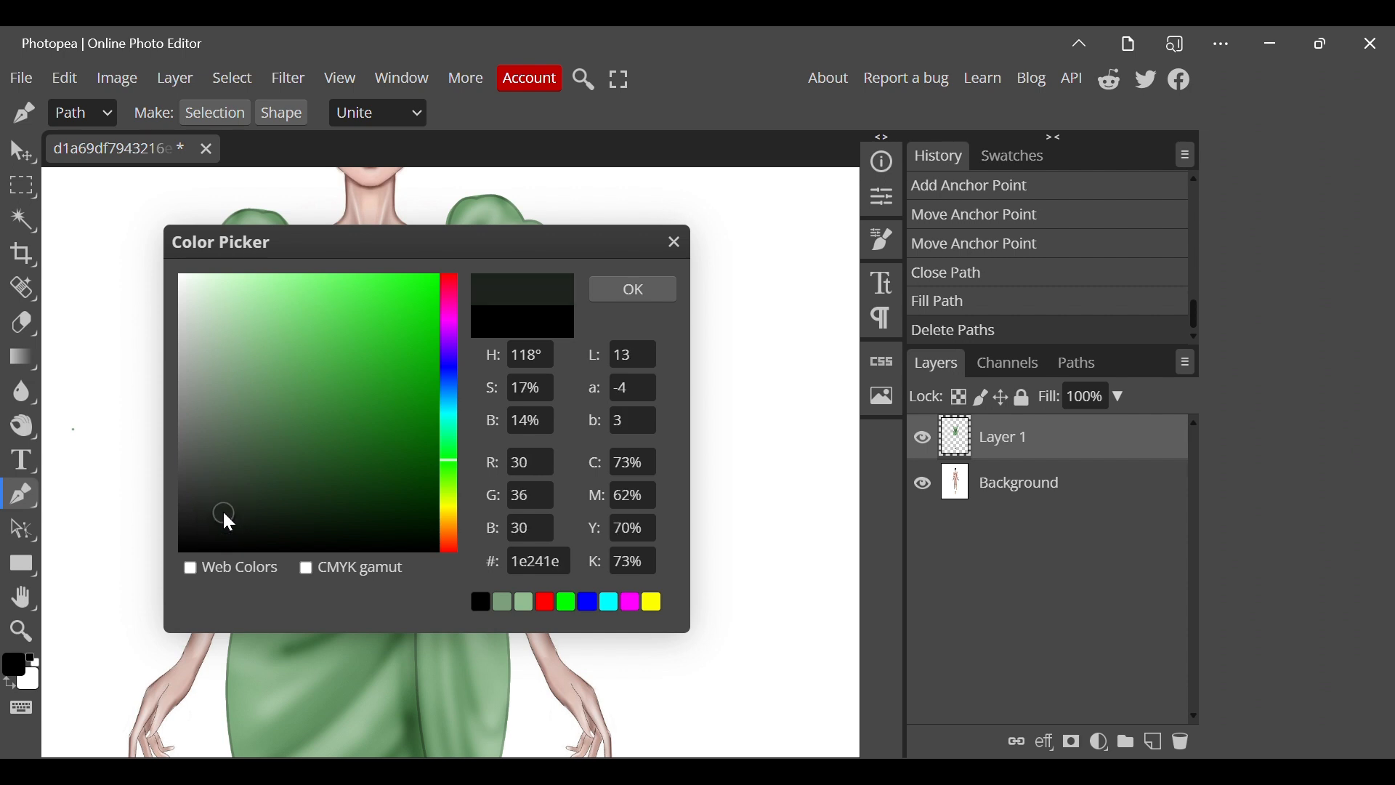
{"action": "left_click", "coordinate": [641, 291]}
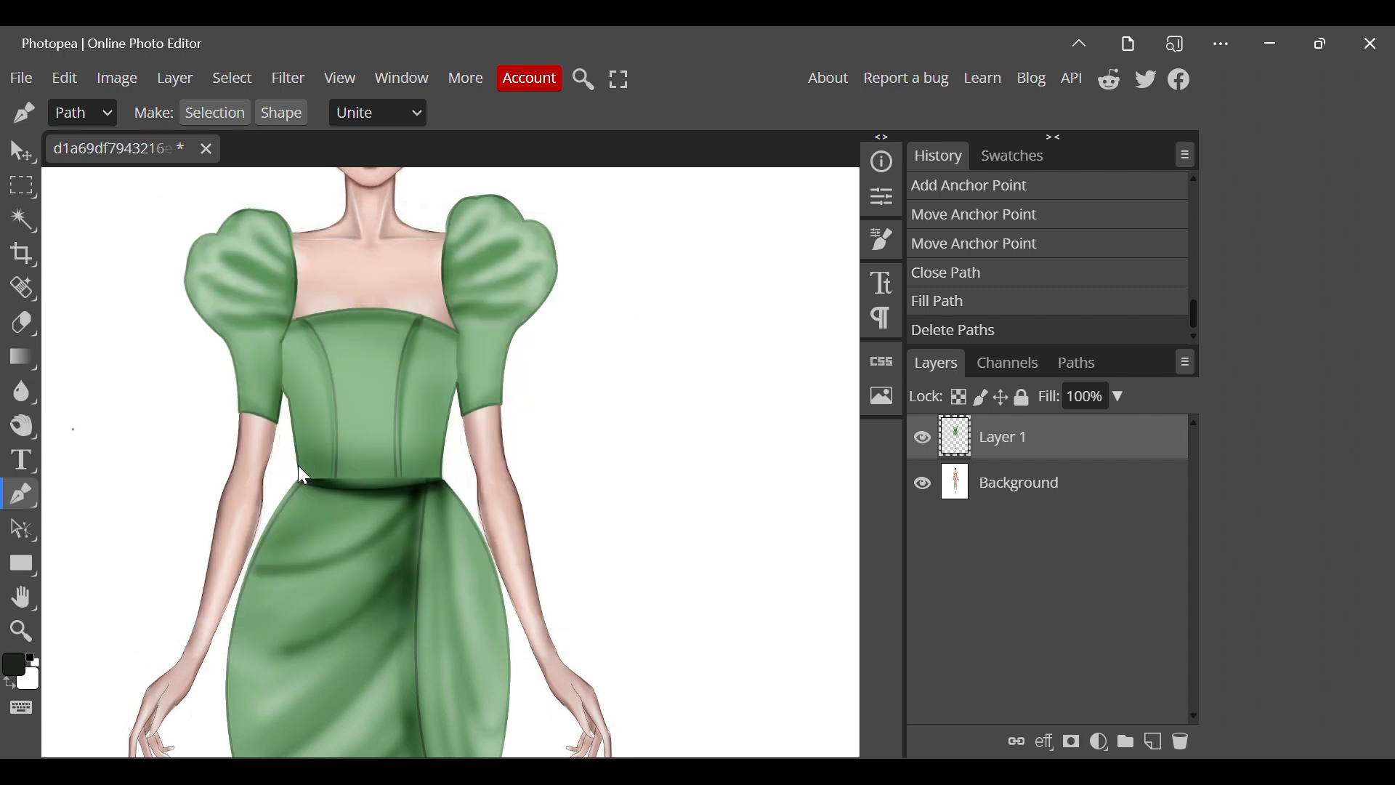
Clear the stray path and begin a belt path with a slightly curved upper edge and short end at the waist.
{"action": "right_click", "coordinate": [452, 475]}
{"action": "left_click", "coordinate": [508, 512]}
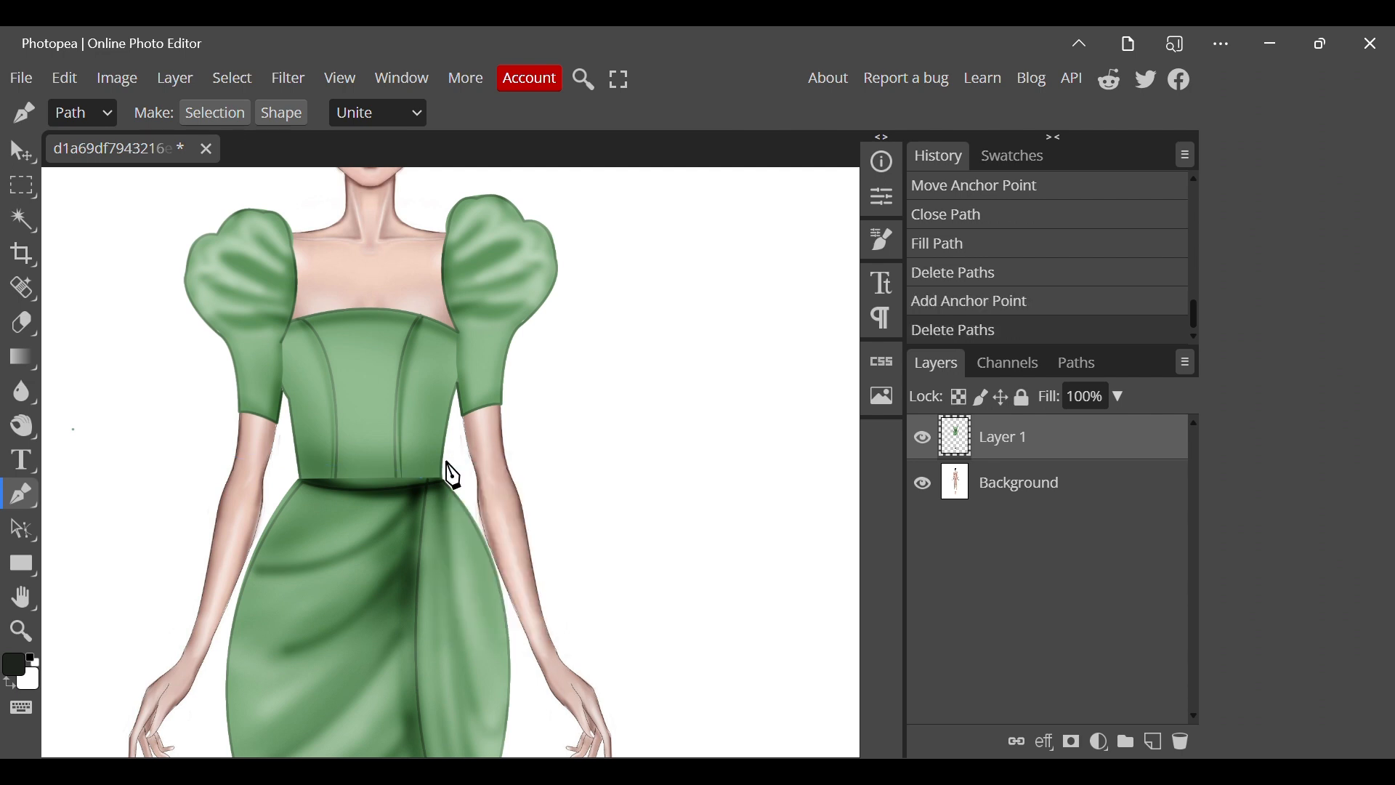
{"action": "left_click", "coordinate": [298, 465]}
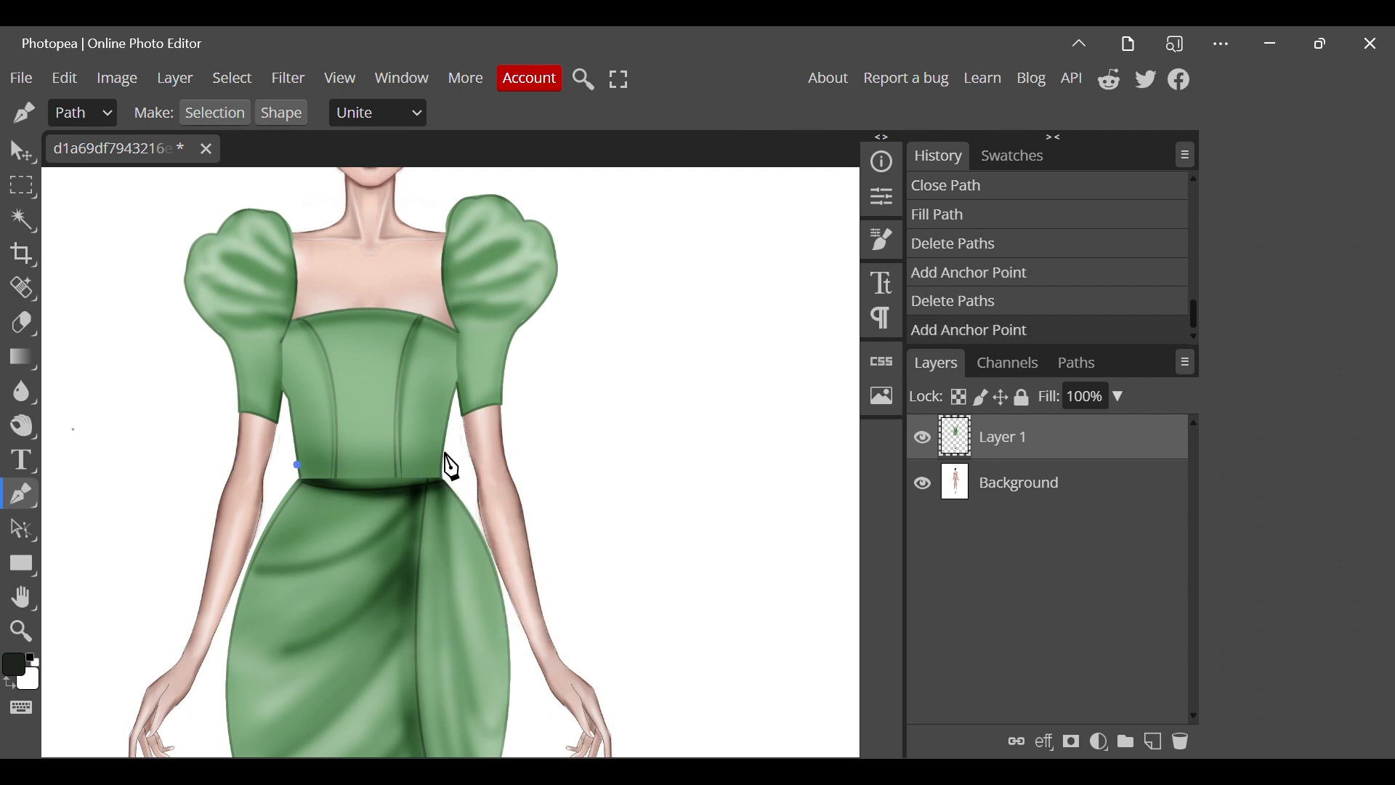
{"action": "left_click_drag", "start_coordinate": [444, 462], "coordinate": [465, 455]}
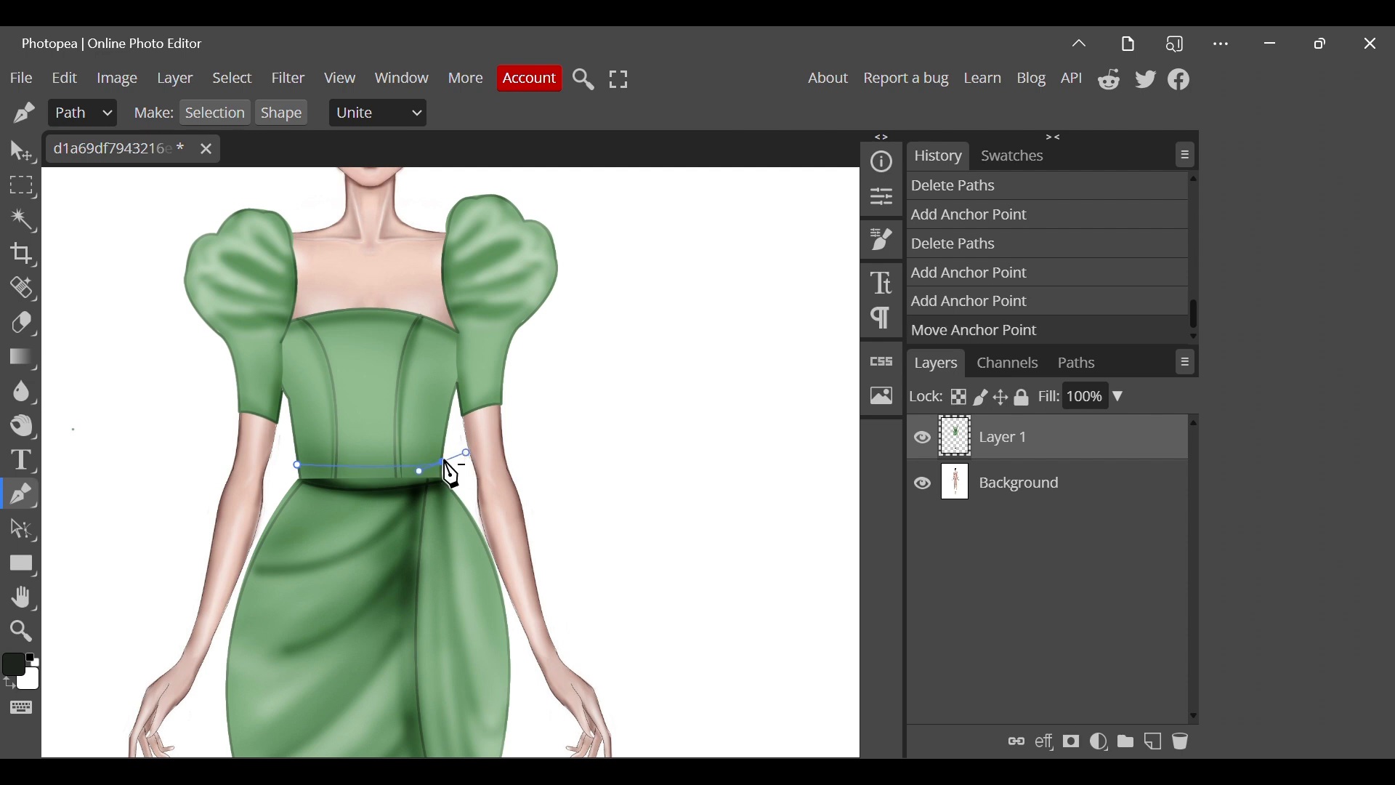
{"action": "left_click", "coordinate": [443, 463]}
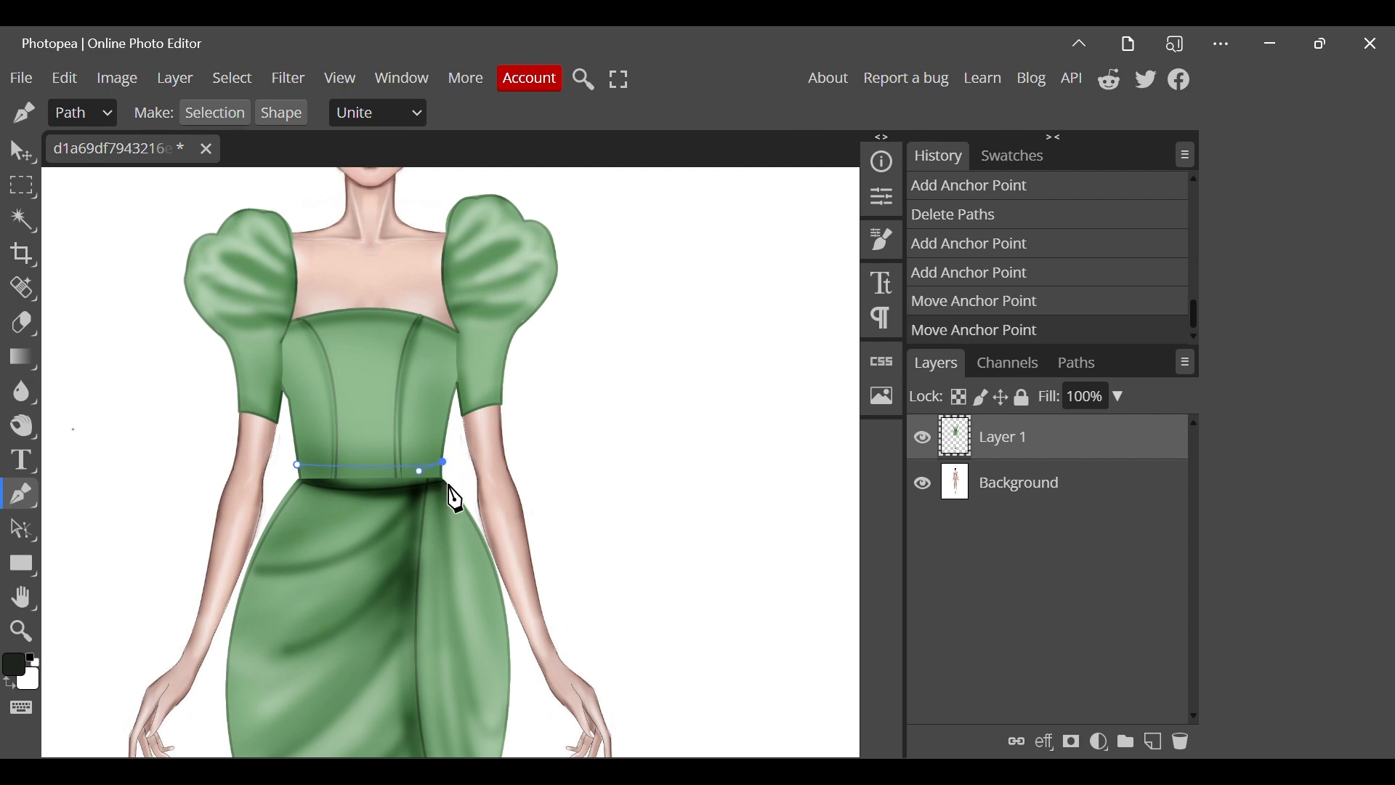
{"action": "left_click", "coordinate": [449, 486]}
{"action": "left_click_drag", "start_coordinate": [457, 494], "coordinate": [458, 494]}
{"action": "left_click", "coordinate": [449, 485]}
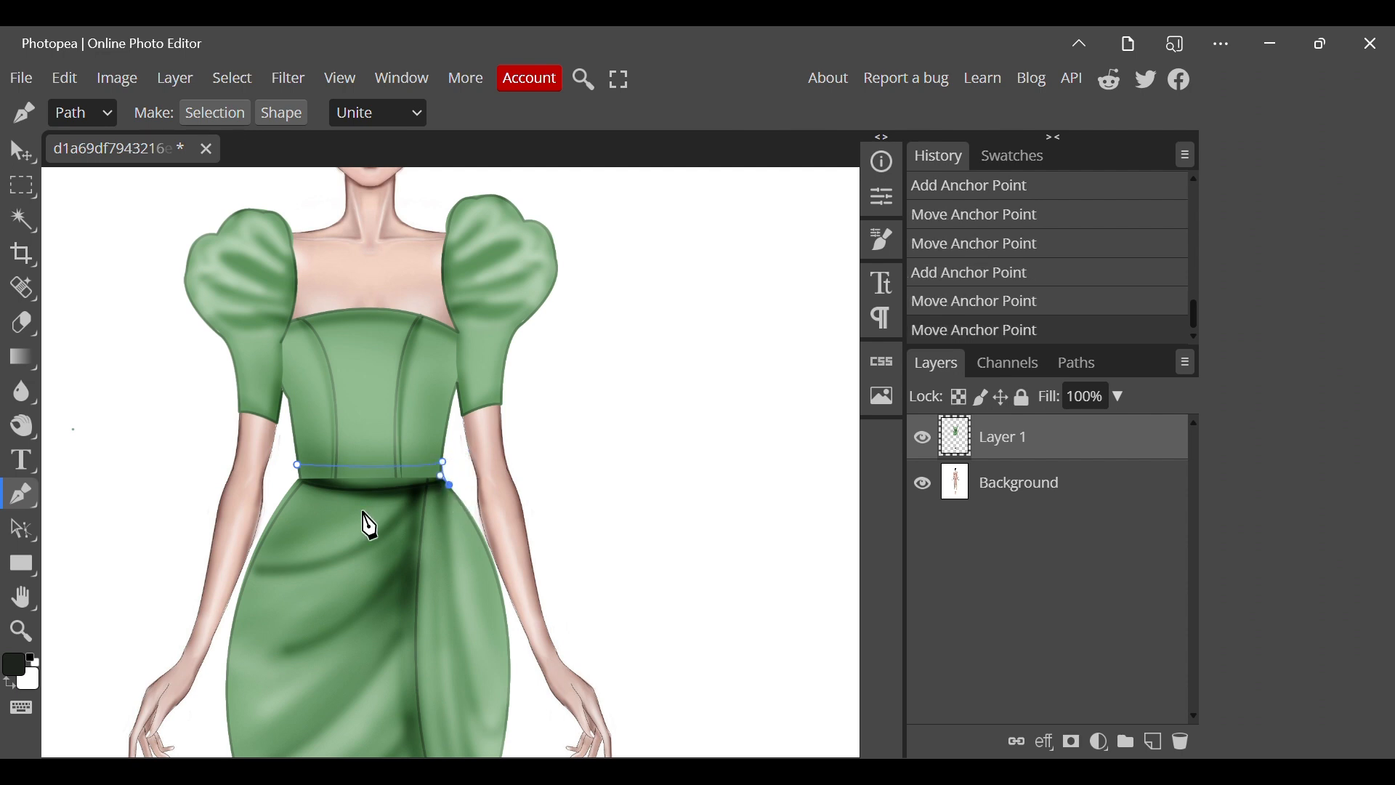
Curve the belt path's lower edge back across the waist and close the path at its starting point.
{"action": "left_click_drag", "start_coordinate": [294, 488], "coordinate": [250, 470]}
{"action": "left_click", "coordinate": [294, 487]}
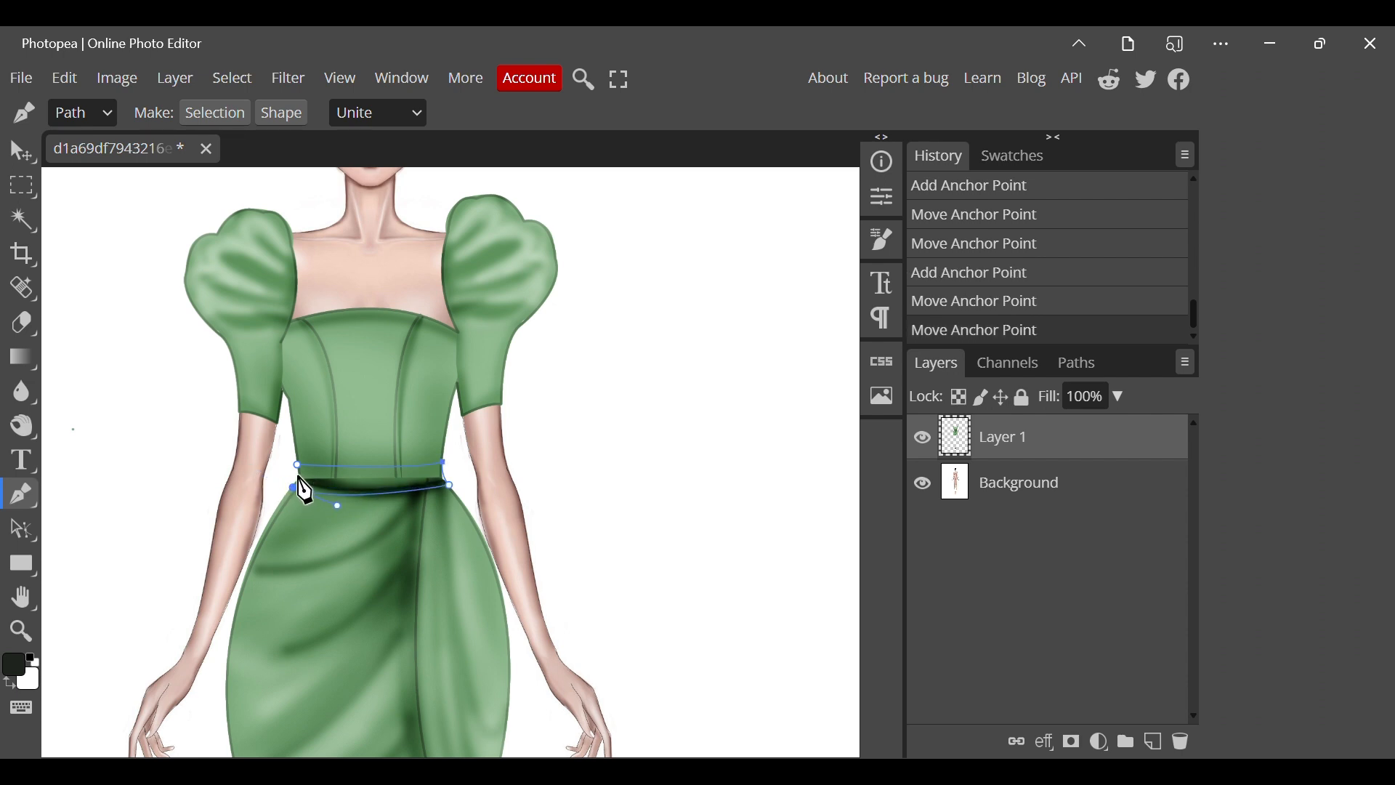
{"action": "left_click", "coordinate": [296, 473]}
{"action": "right_click", "coordinate": [298, 475]}
{"action": "left_click", "coordinate": [298, 470]}
{"action": "left_click", "coordinate": [297, 465]}
Fill the belt path with the dark foreground colour and remove the path.
{"action": "right_click", "coordinate": [298, 465]}
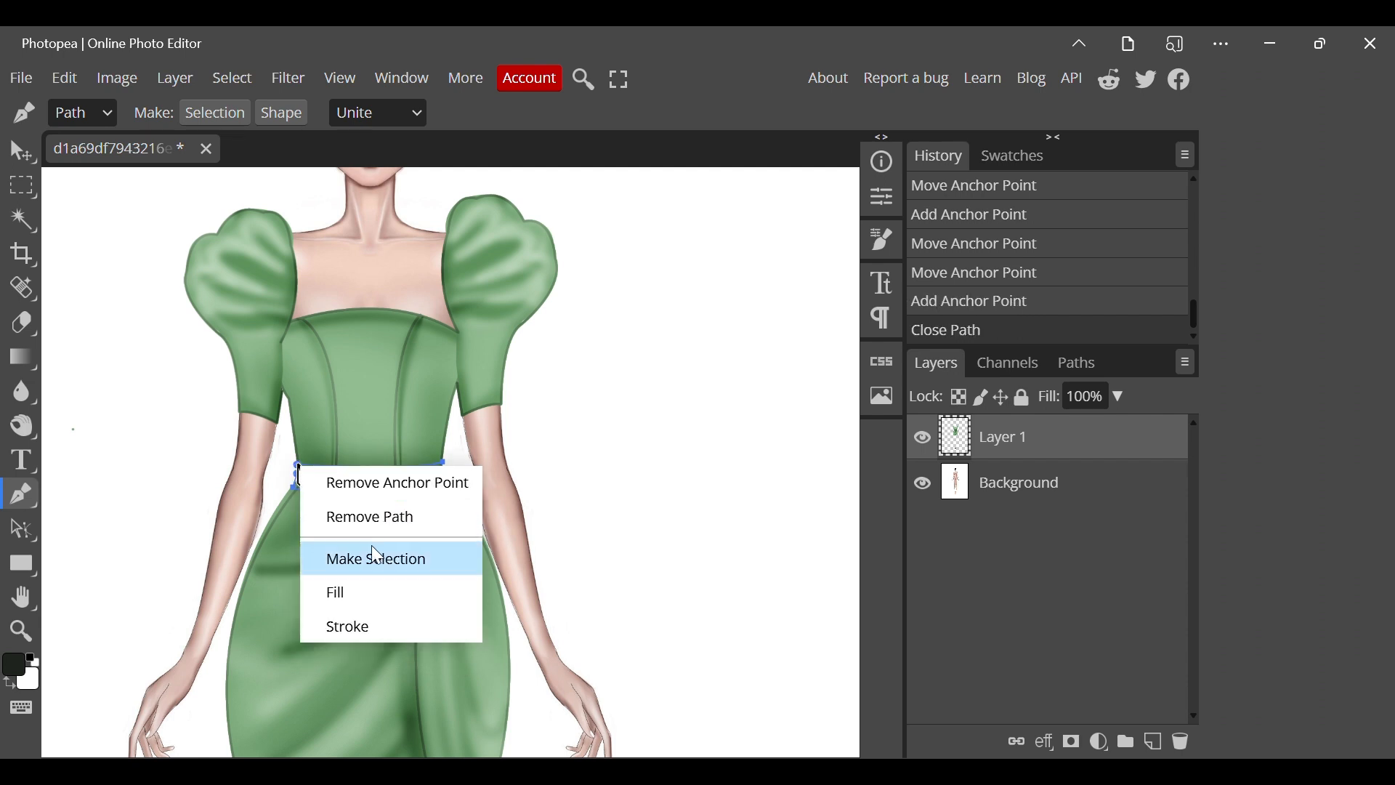
{"action": "left_click", "coordinate": [368, 606]}
{"action": "right_click", "coordinate": [355, 570]}
{"action": "left_click", "coordinate": [393, 622]}
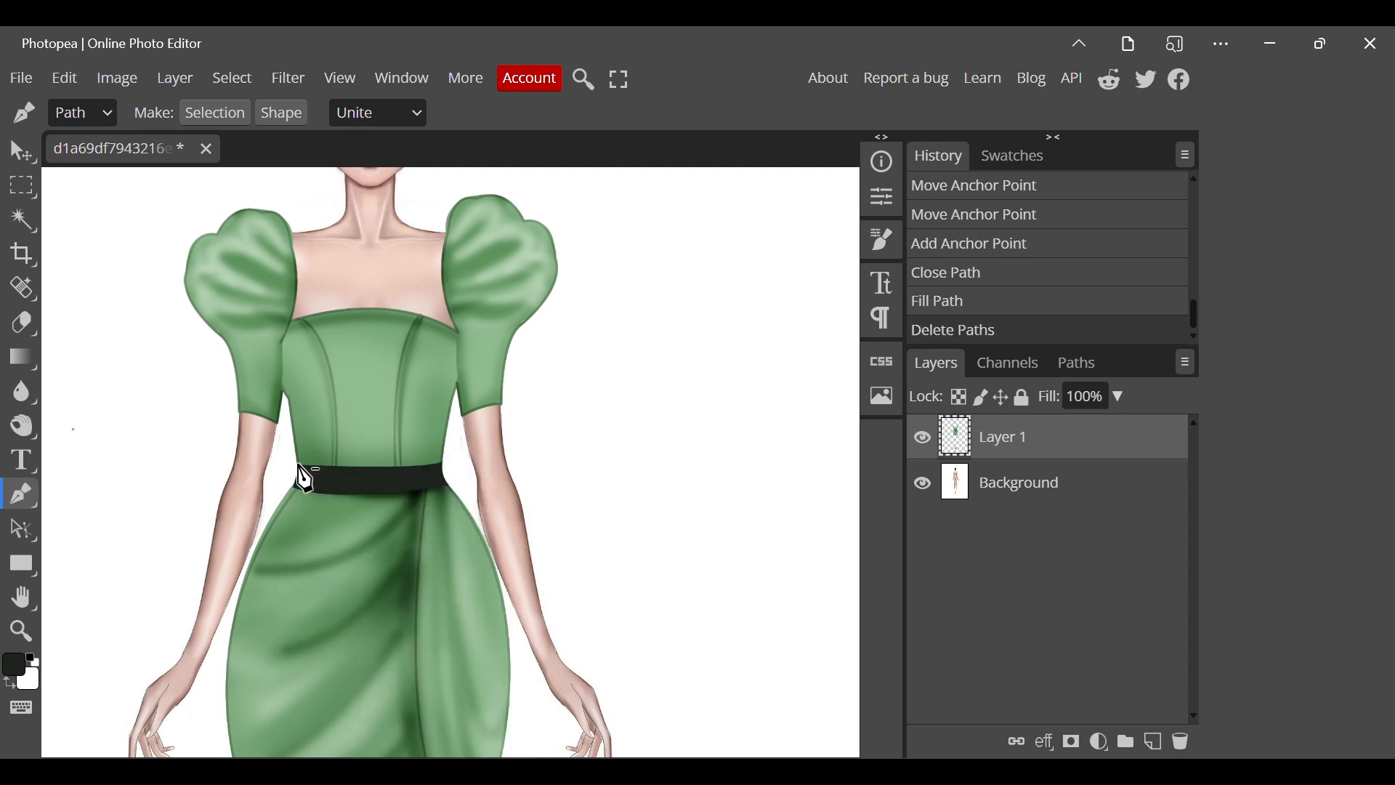
Set the foreground colour to black.
{"action": "scroll", "coordinate": [358, 474], "scroll_direction": "down", "scroll_amount": 3}
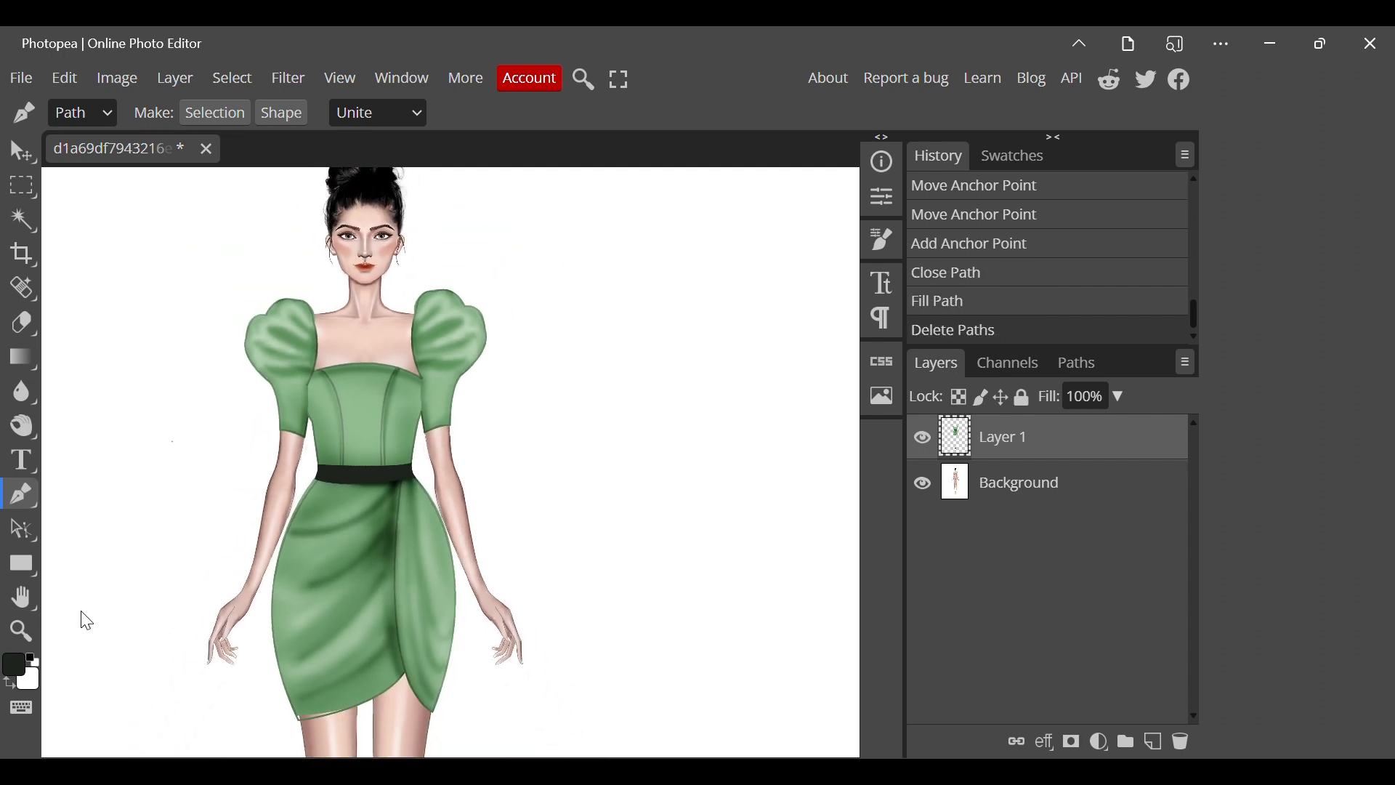
{"action": "left_click", "coordinate": [16, 670]}
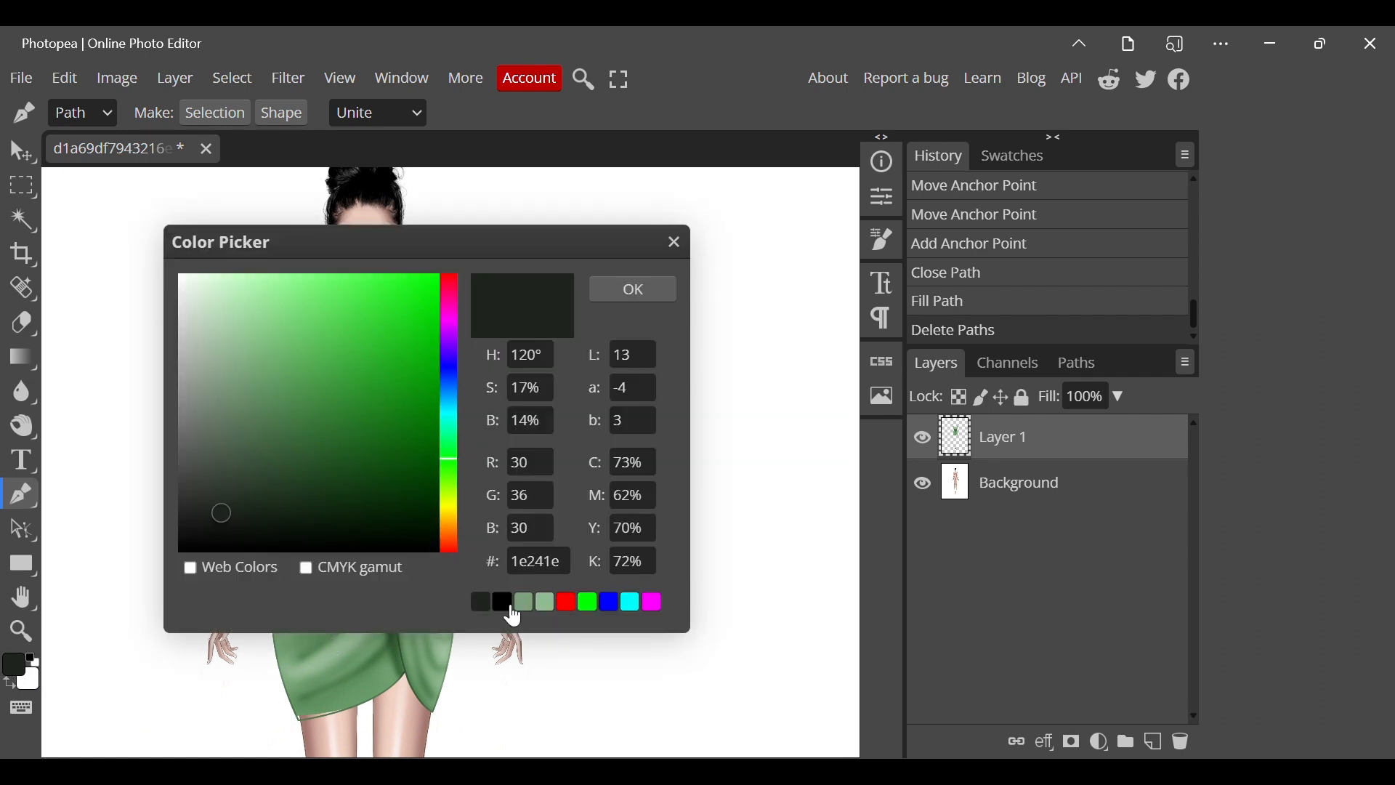
{"action": "left_click", "coordinate": [508, 608]}
{"action": "left_click", "coordinate": [633, 289]}
Darken the belt and the green fabric directly around it with the Burn tool at 50% exposure on midtones.
{"action": "right_click", "coordinate": [22, 426]}
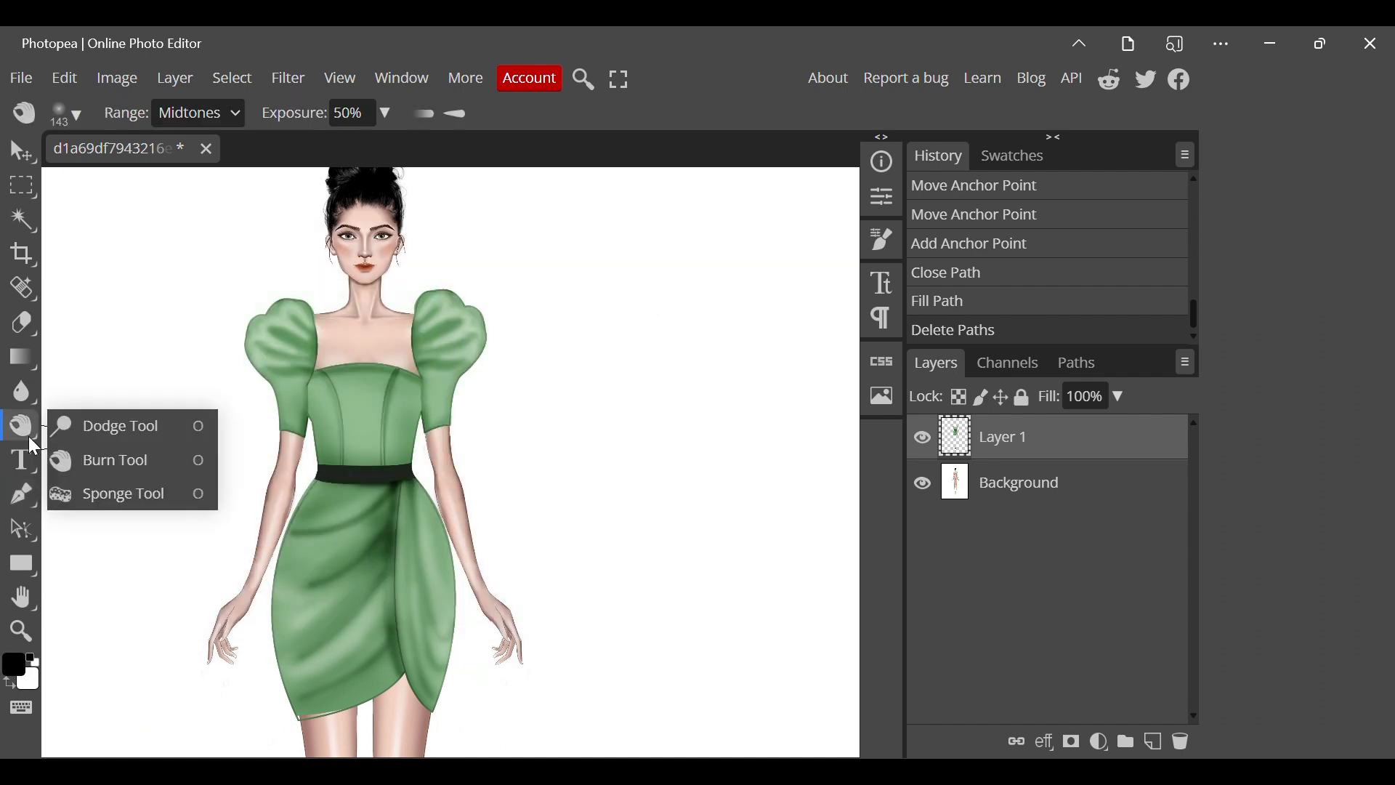
{"action": "left_click", "coordinate": [125, 462]}
{"action": "mouse_move", "coordinate": [314, 487]}
{"action": "left_mouse_down"}
{"action": "mouse_move", "coordinate": [411, 484]}
{"action": "mouse_move", "coordinate": [313, 471]}
{"action": "mouse_move", "coordinate": [411, 469]}
{"action": "left_mouse_up"}
{"action": "left_click_drag", "start_coordinate": [313, 480], "coordinate": [436, 490]}
Add a new layer above the outfit layer and set the foreground colour to a pale grey.
{"action": "key", "text": "ctrl+shift+n"}
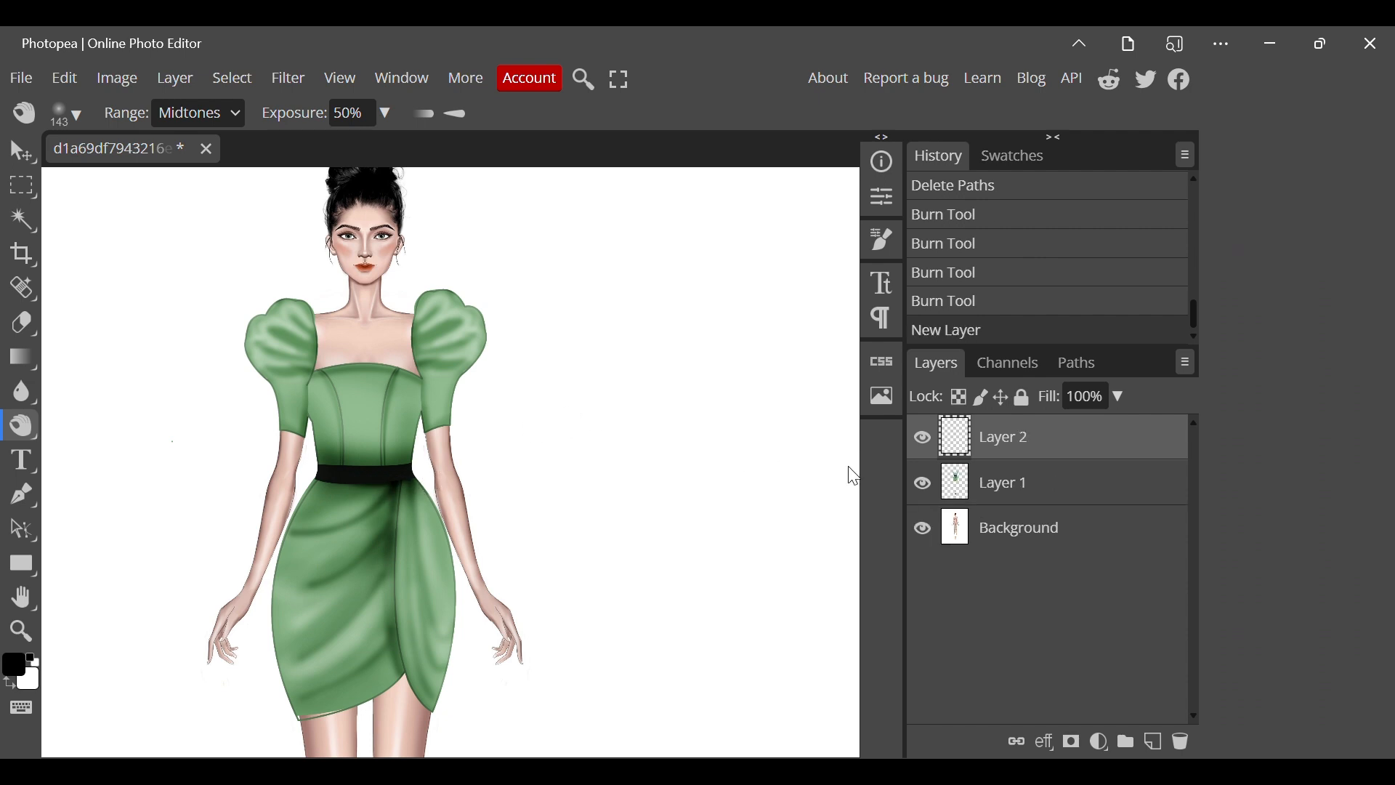
{"action": "left_click", "coordinate": [15, 664]}
{"action": "left_click_drag", "start_coordinate": [447, 485], "coordinate": [447, 401]}
{"action": "left_click", "coordinate": [181, 323]}
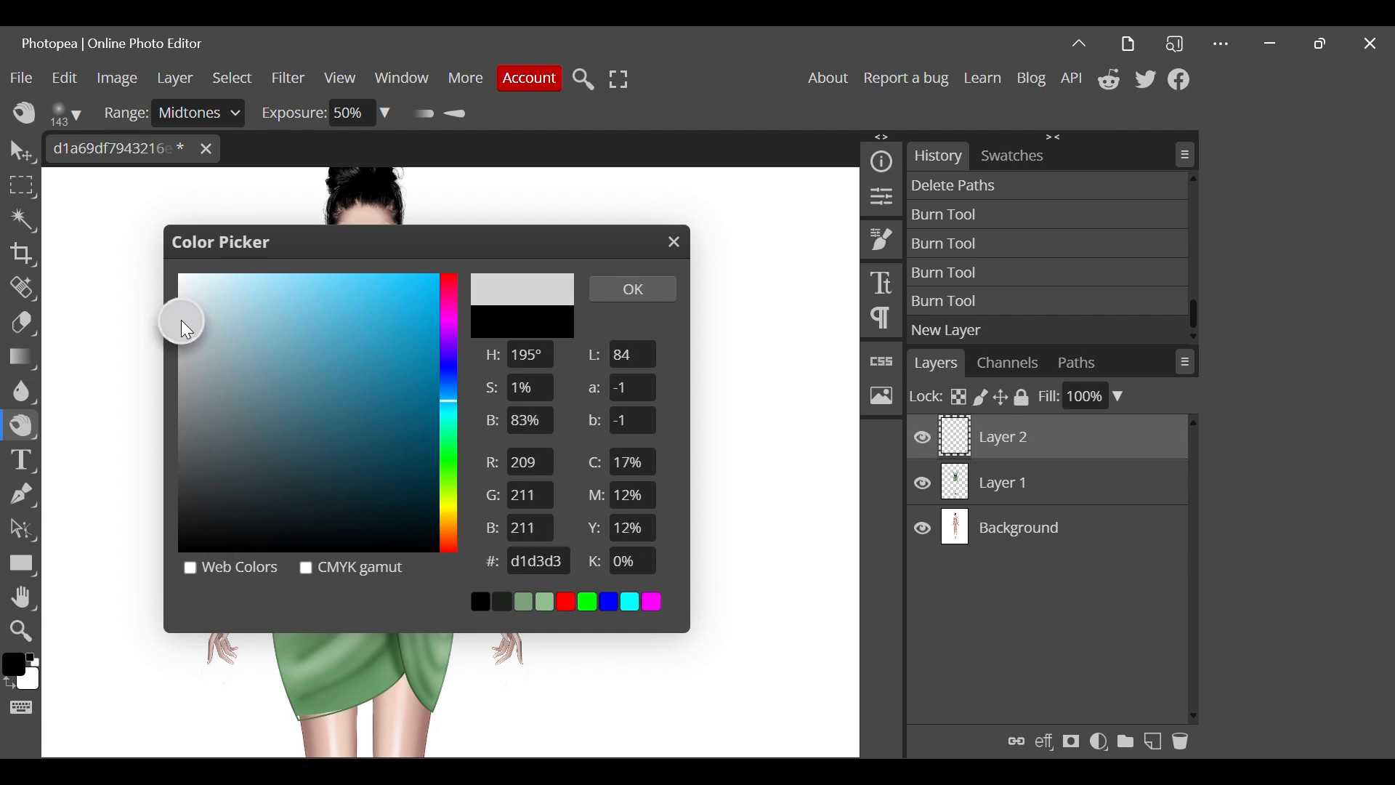
{"action": "key", "text": "Return"}
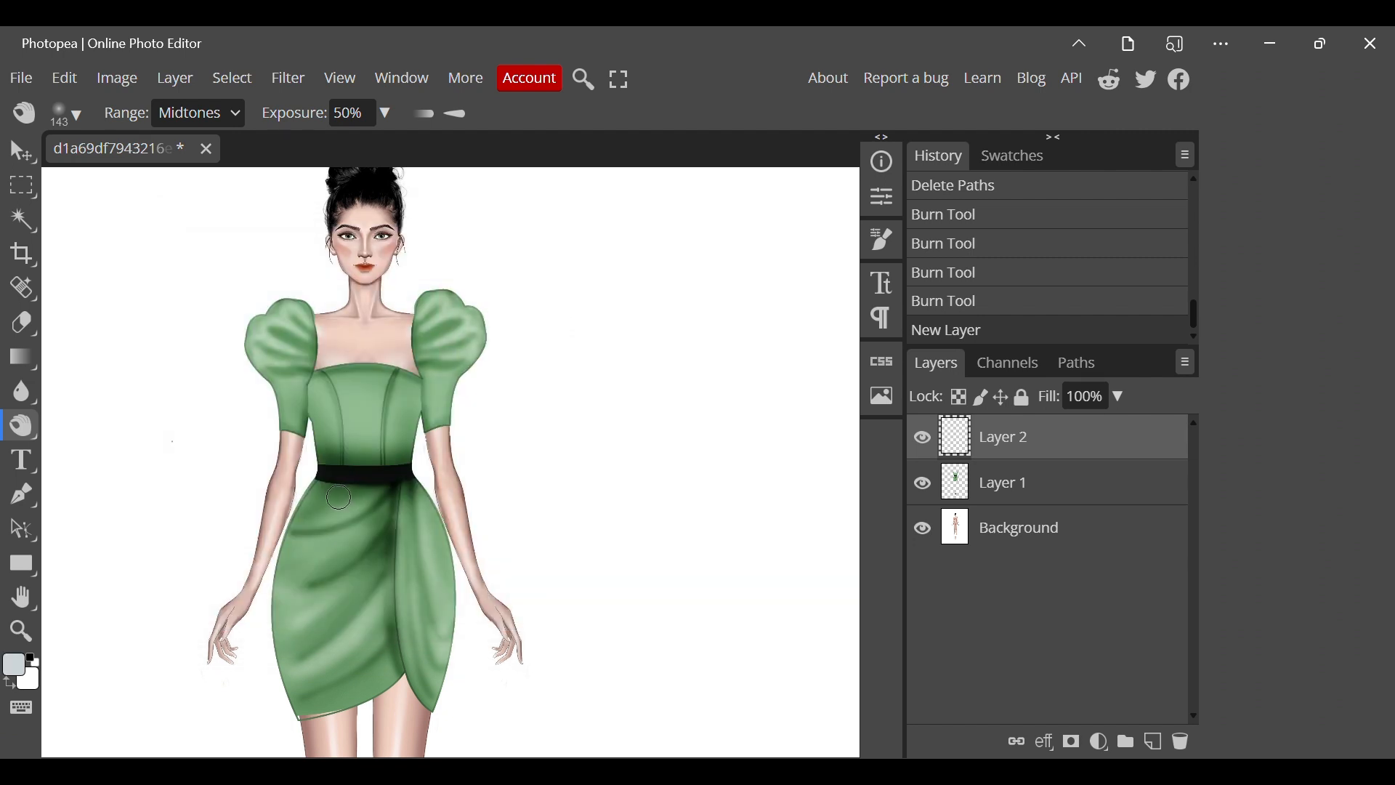
Start an S-shaped belt buckle path with a small downward-curving hook below the belt's lower edge.
{"action": "key", "text": "p"}
{"action": "scroll", "coordinate": [333, 473], "scroll_direction": "up", "scroll_amount": 1}
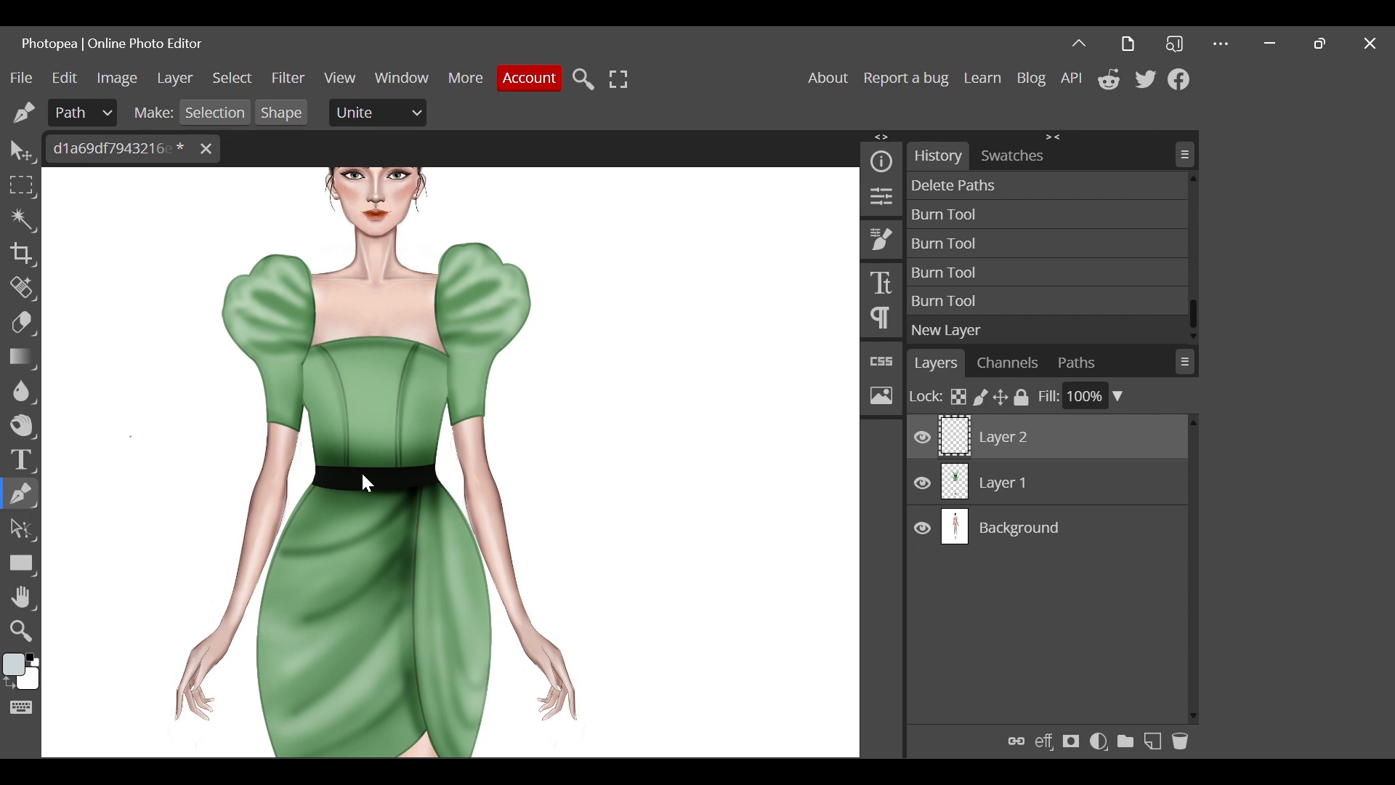
{"action": "scroll", "coordinate": [378, 484], "scroll_direction": "up", "scroll_amount": 3}
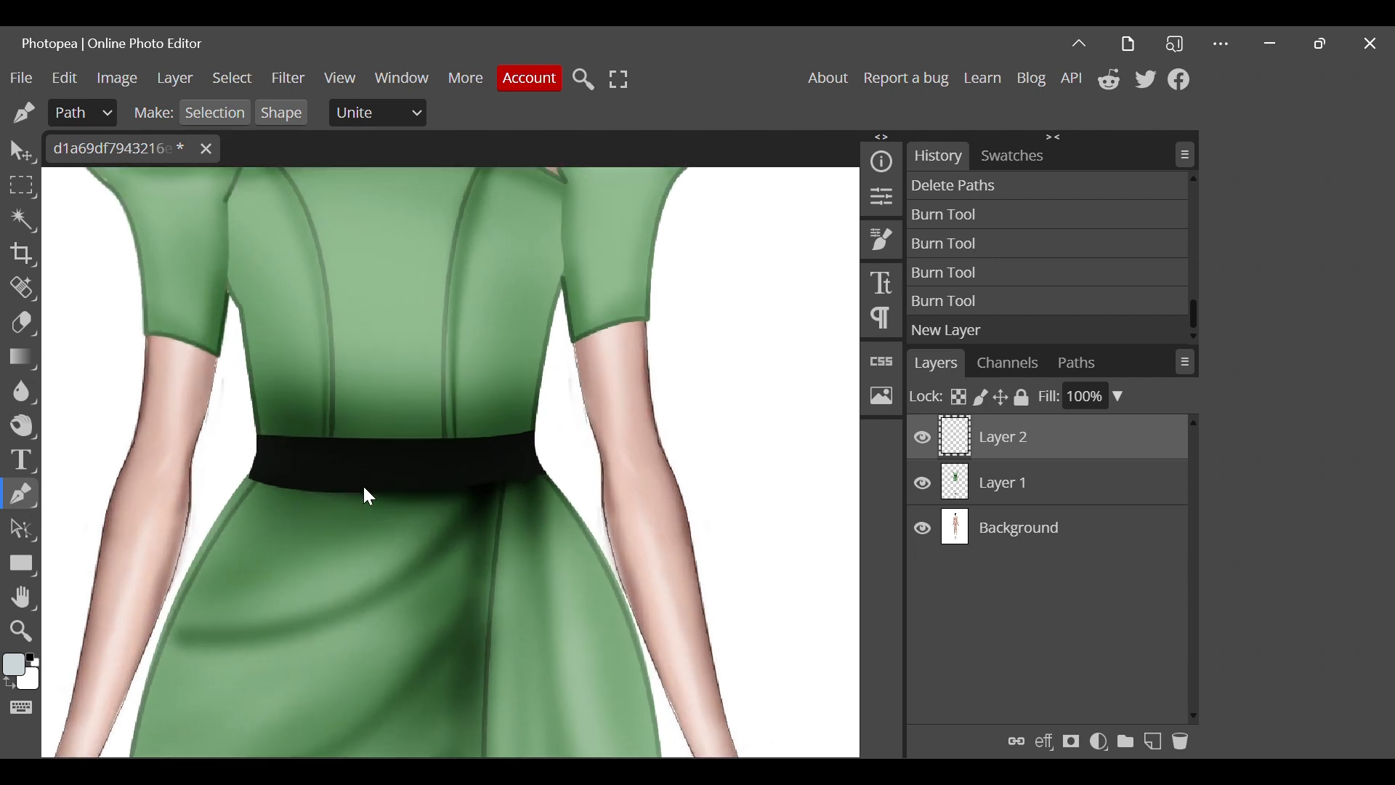
{"action": "left_click", "coordinate": [338, 493]}
{"action": "left_click_drag", "start_coordinate": [383, 496], "coordinate": [409, 468]}
{"action": "left_click", "coordinate": [380, 496], "text": "alt"}
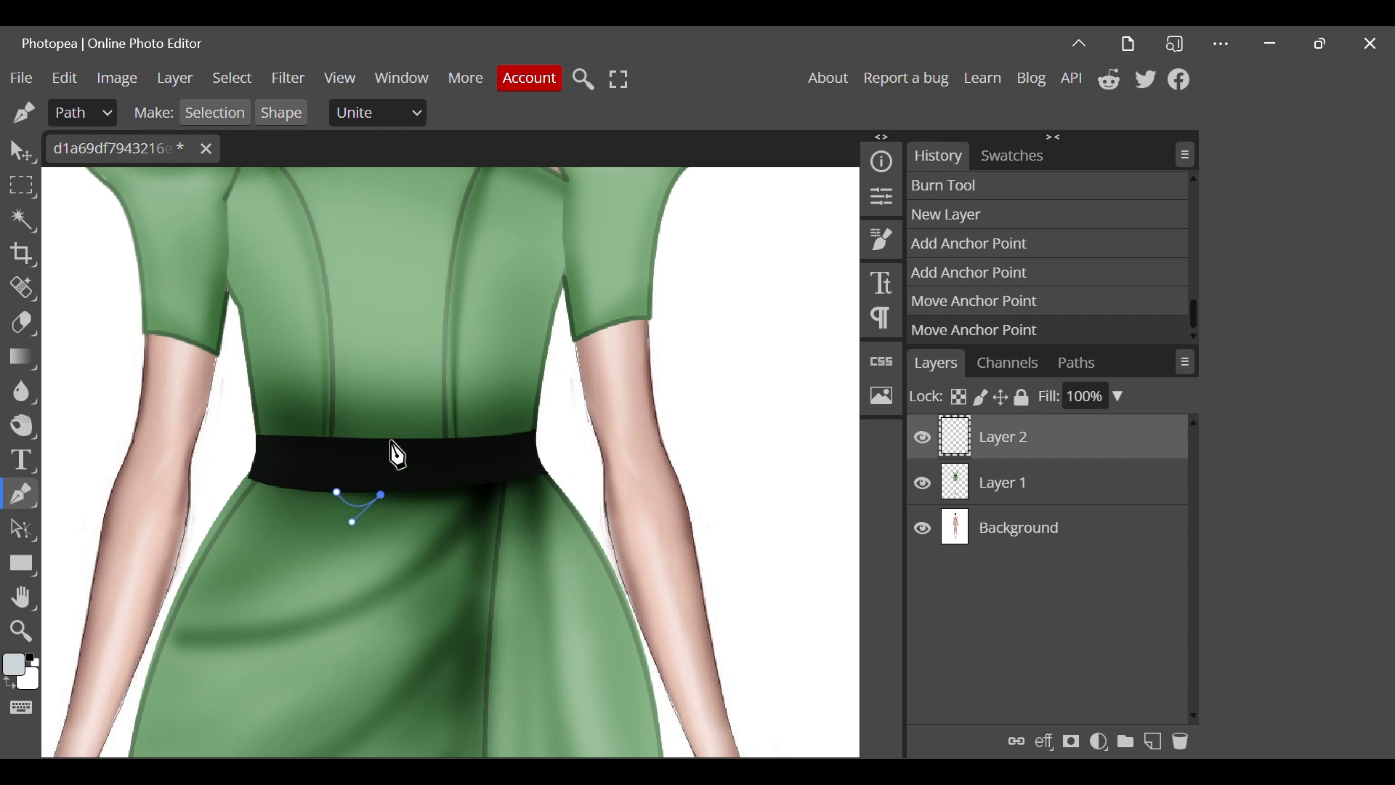
Continue the buckle path up across the belt and arch it above the upper edge to a short tip.
{"action": "left_click_drag", "start_coordinate": [390, 442], "coordinate": [382, 396]}
{"action": "left_click", "coordinate": [391, 442]}
{"action": "mouse_move", "coordinate": [459, 440]}
{"action": "left_mouse_down"}
{"action": "mouse_move", "coordinate": [497, 486]}
{"action": "mouse_move", "coordinate": [459, 441]}
{"action": "left_mouse_up"}
{"action": "left_click", "coordinate": [460, 441]}
{"action": "left_click", "coordinate": [457, 439]}
{"action": "left_click", "coordinate": [440, 441]}
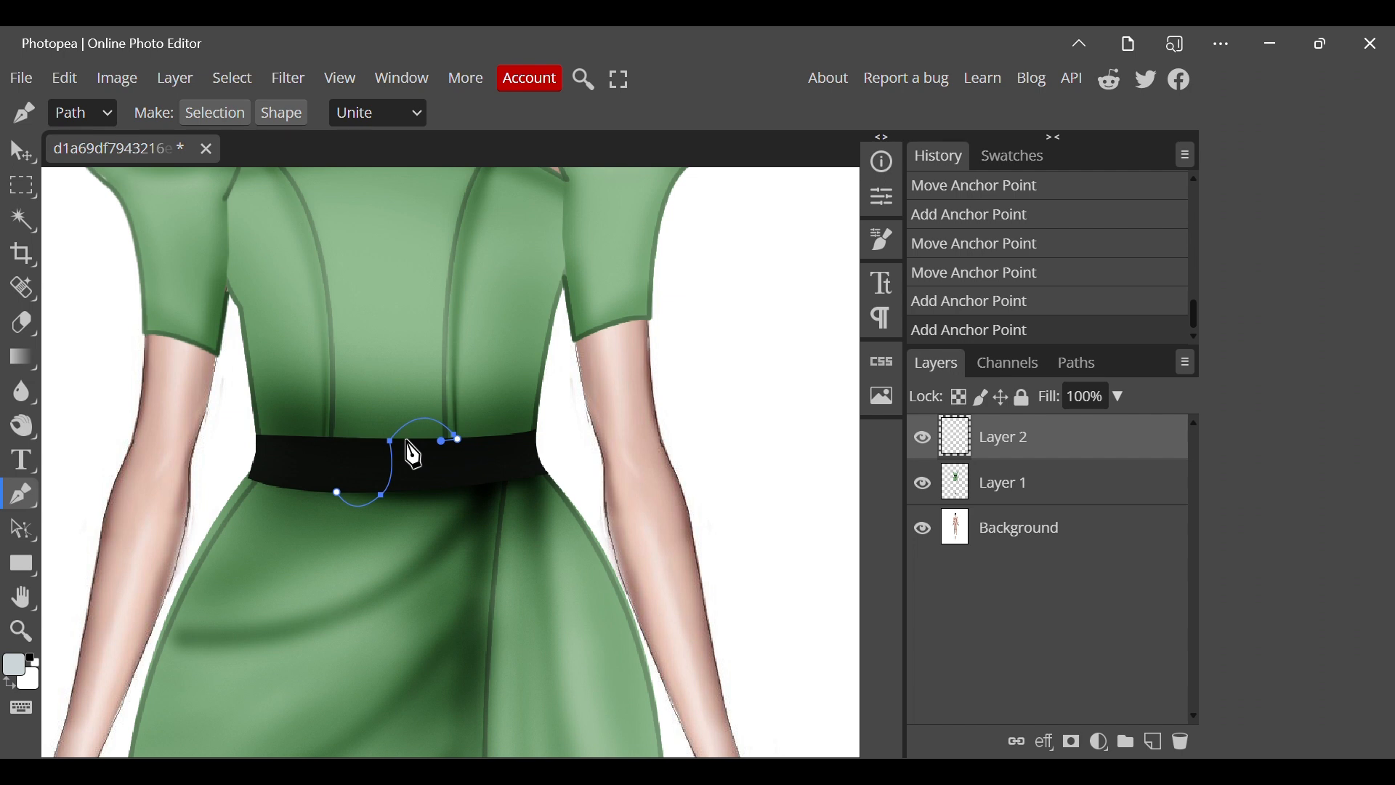
Draw the parallel return curve of the S-shaped buckle back to the lower hook and close the path.
{"action": "mouse_move", "coordinate": [408, 443]}
{"action": "left_mouse_down"}
{"action": "mouse_move", "coordinate": [392, 466]}
{"action": "mouse_move", "coordinate": [407, 445]}
{"action": "left_mouse_up"}
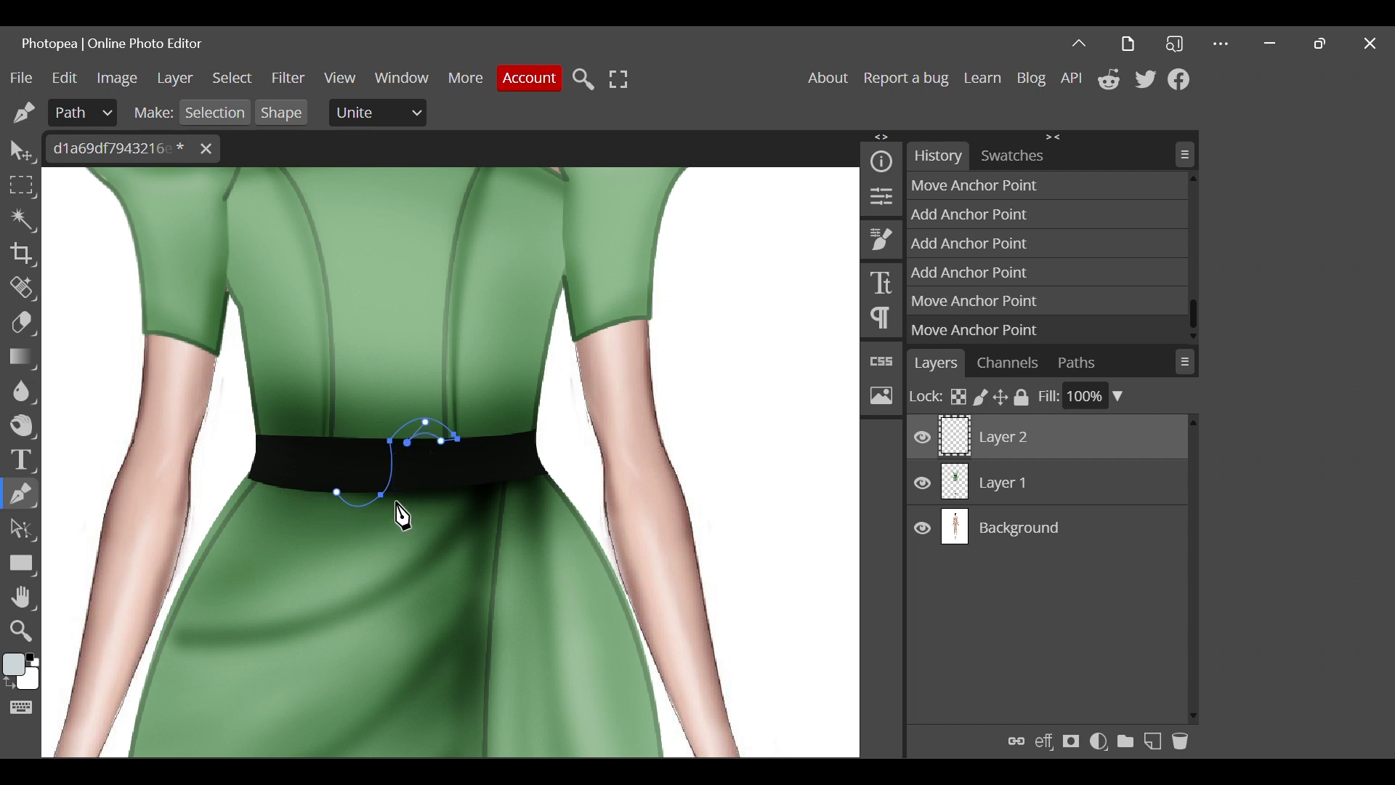
{"action": "mouse_move", "coordinate": [398, 503]}
{"action": "left_mouse_down"}
{"action": "mouse_move", "coordinate": [381, 527]}
{"action": "mouse_move", "coordinate": [402, 503]}
{"action": "left_mouse_up"}
{"action": "left_click_drag", "start_coordinate": [319, 495], "coordinate": [282, 435]}
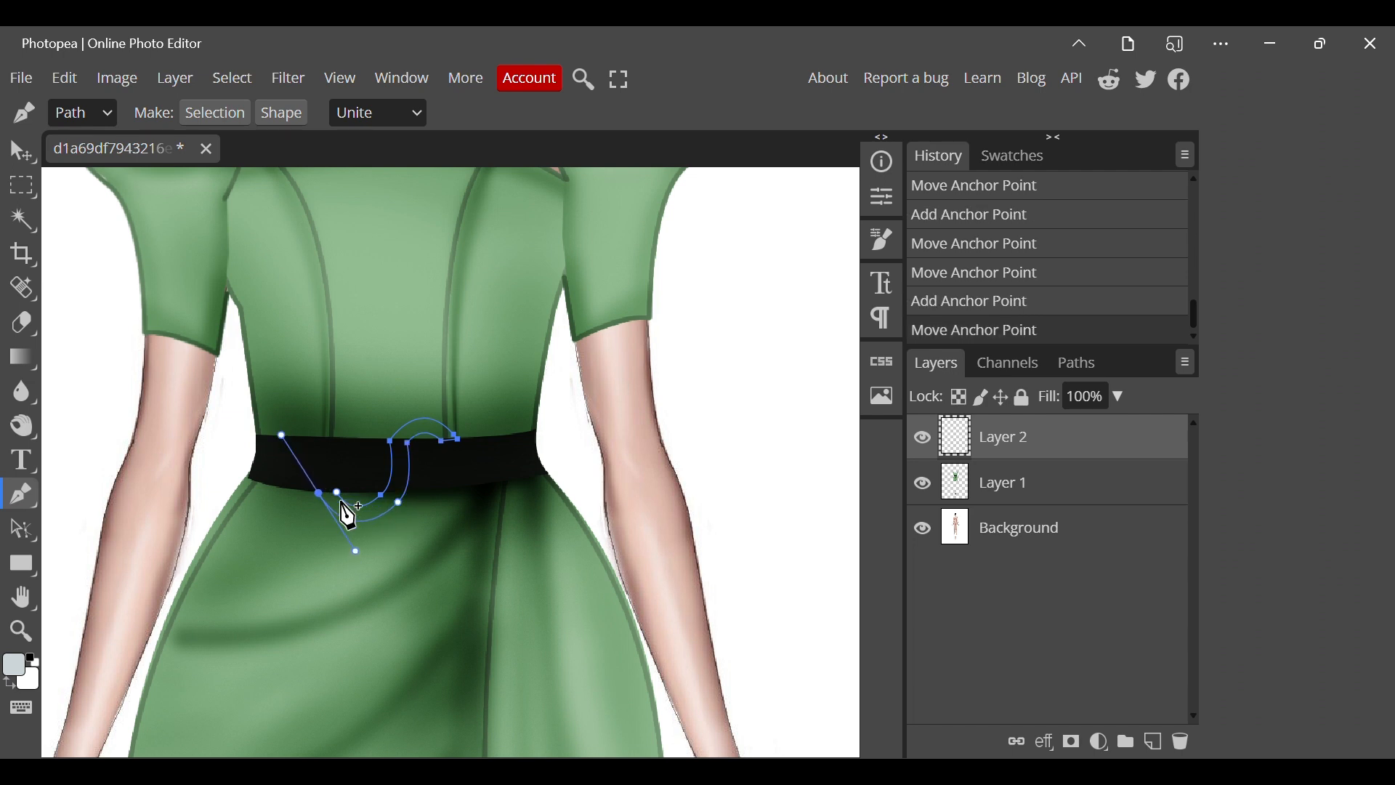
{"action": "left_click", "coordinate": [336, 494]}
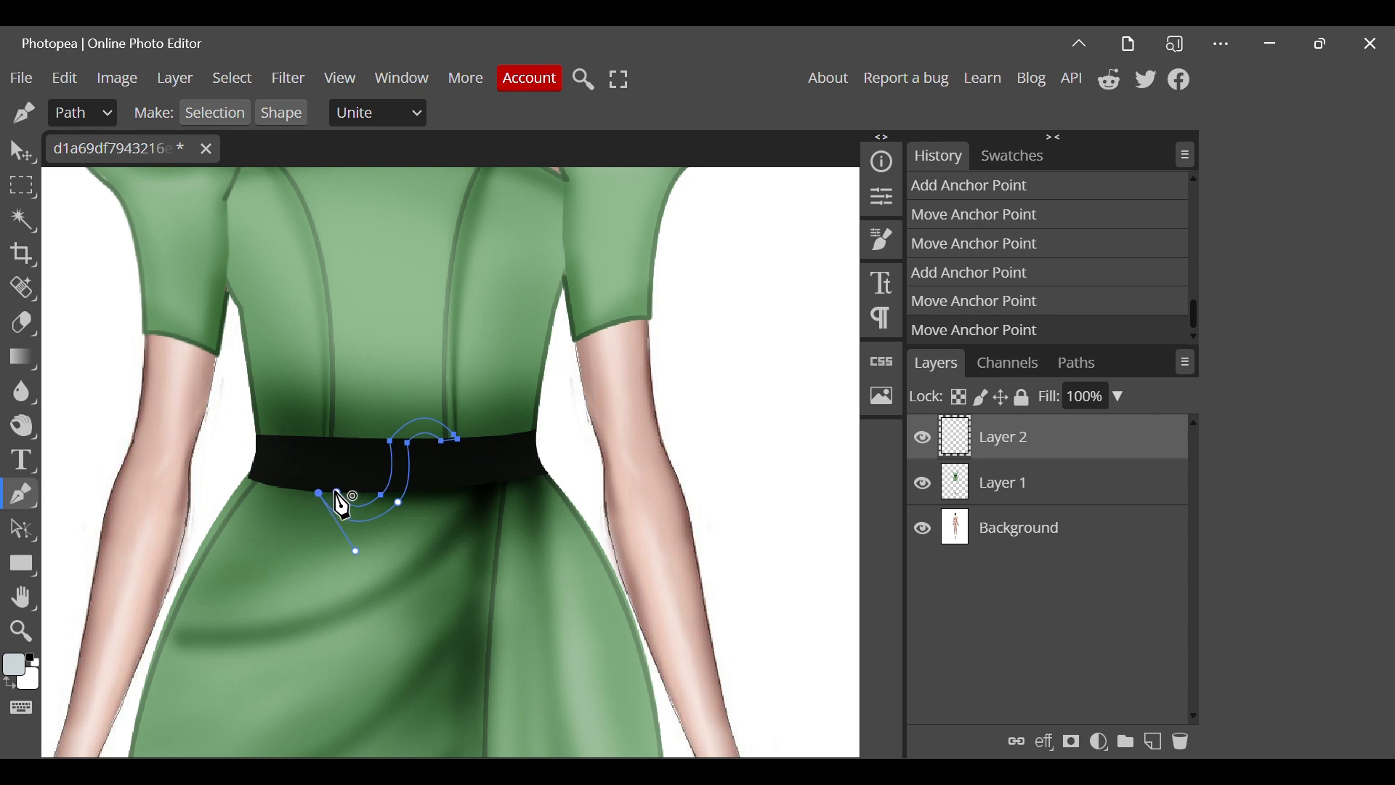
Fill the S-shaped buckle path with pale grey and remove the path.
{"action": "right_click", "coordinate": [339, 497]}
{"action": "left_click", "coordinate": [378, 615]}
{"action": "right_click", "coordinate": [374, 581]}
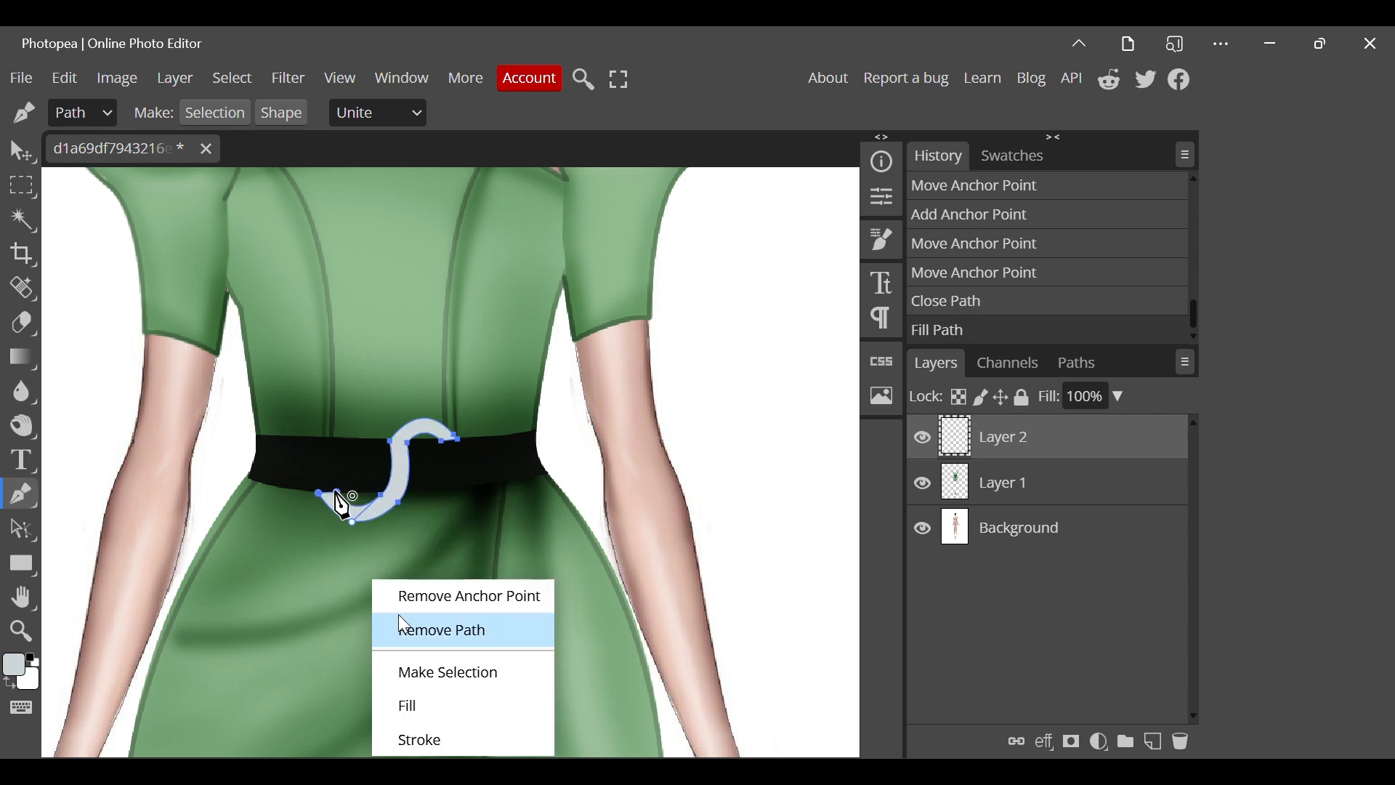
{"action": "left_click", "coordinate": [417, 631]}
Duplicate the layer containing the S-shaped buckle.
{"action": "scroll", "coordinate": [342, 489], "scroll_direction": "down", "scroll_amount": 3}
{"action": "right_click", "coordinate": [1035, 446]}
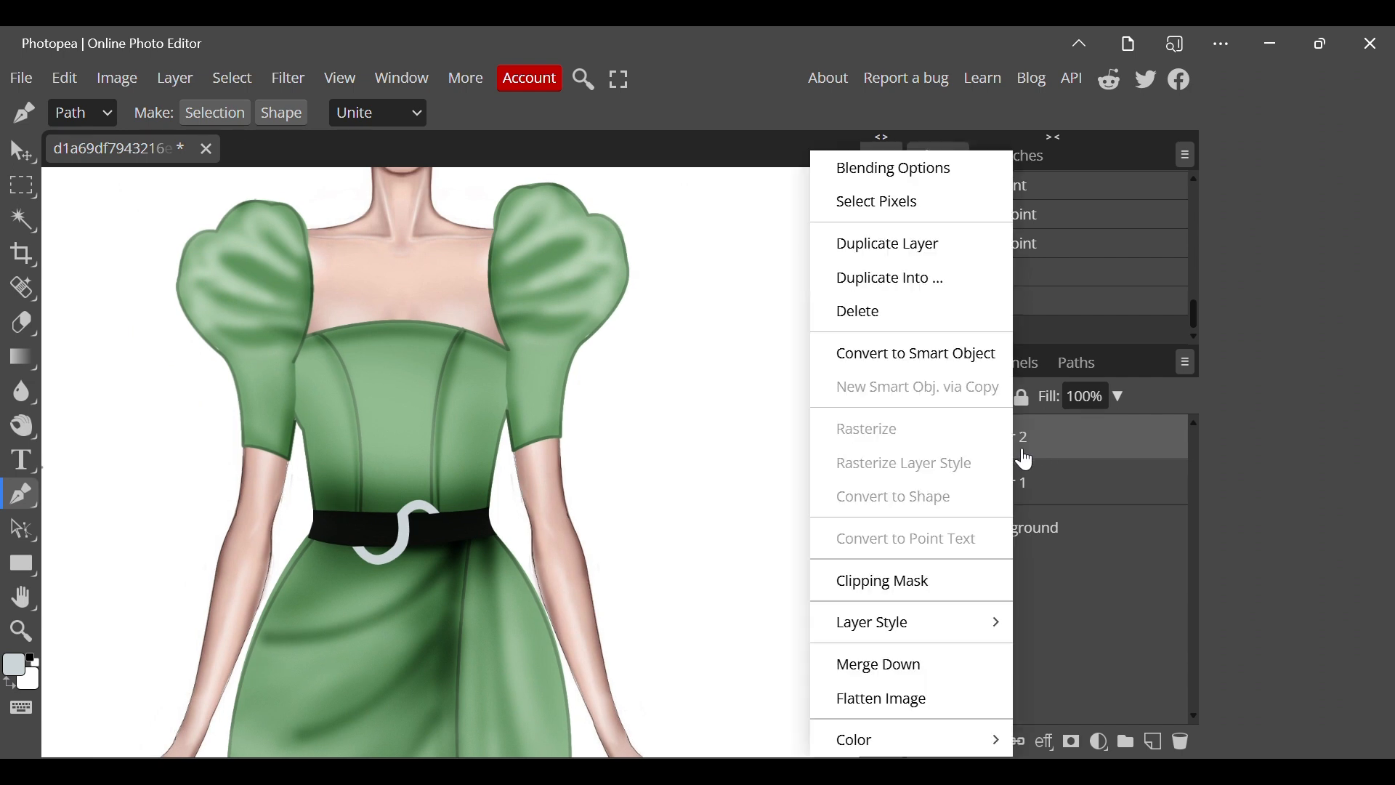
{"action": "left_click", "coordinate": [901, 244]}
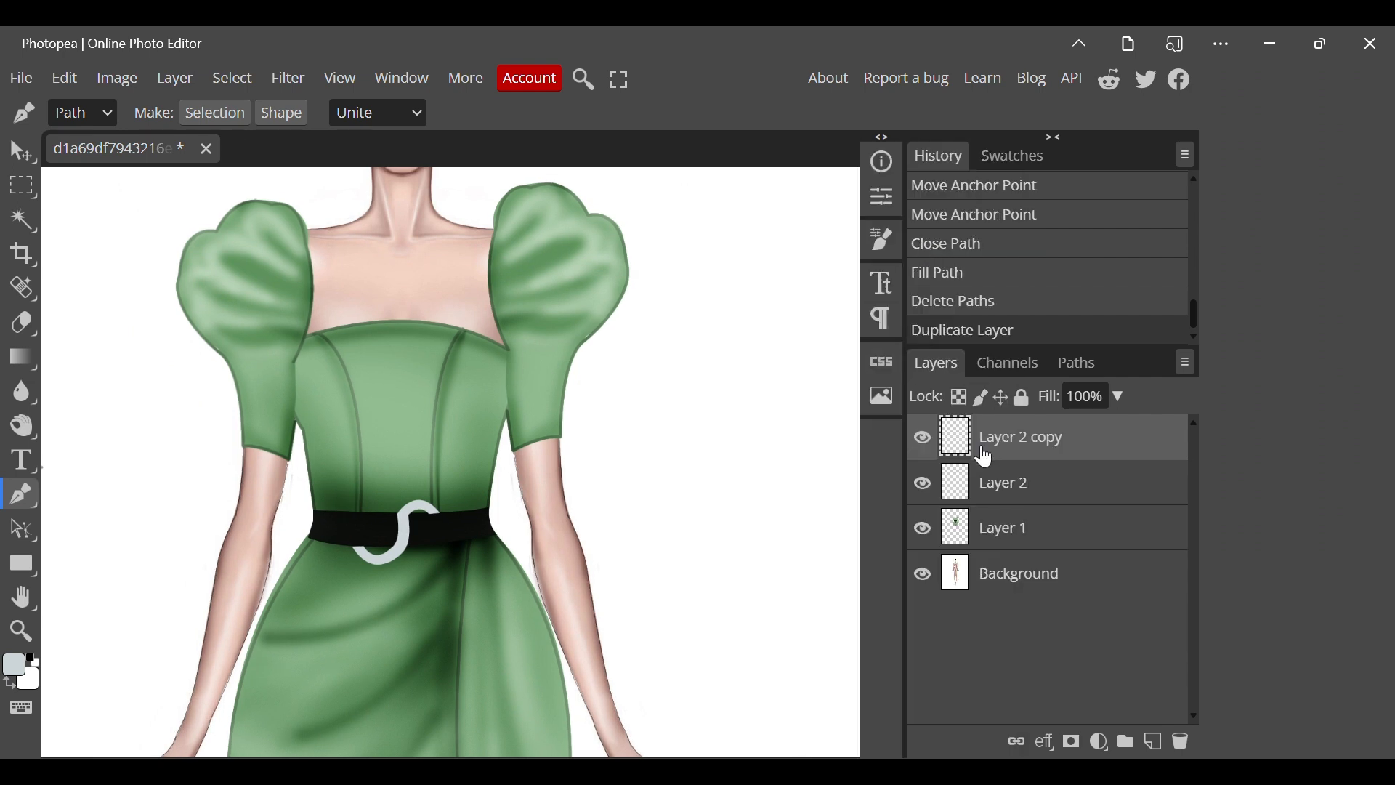
Move the buckle copy up onto the bodice and transform it to 103.8% scale with a -1.1° rotation.
{"action": "key", "text": "v"}
{"action": "left_click_drag", "start_coordinate": [401, 542], "coordinate": [483, 480]}
{"action": "right_click", "coordinate": [510, 485]}
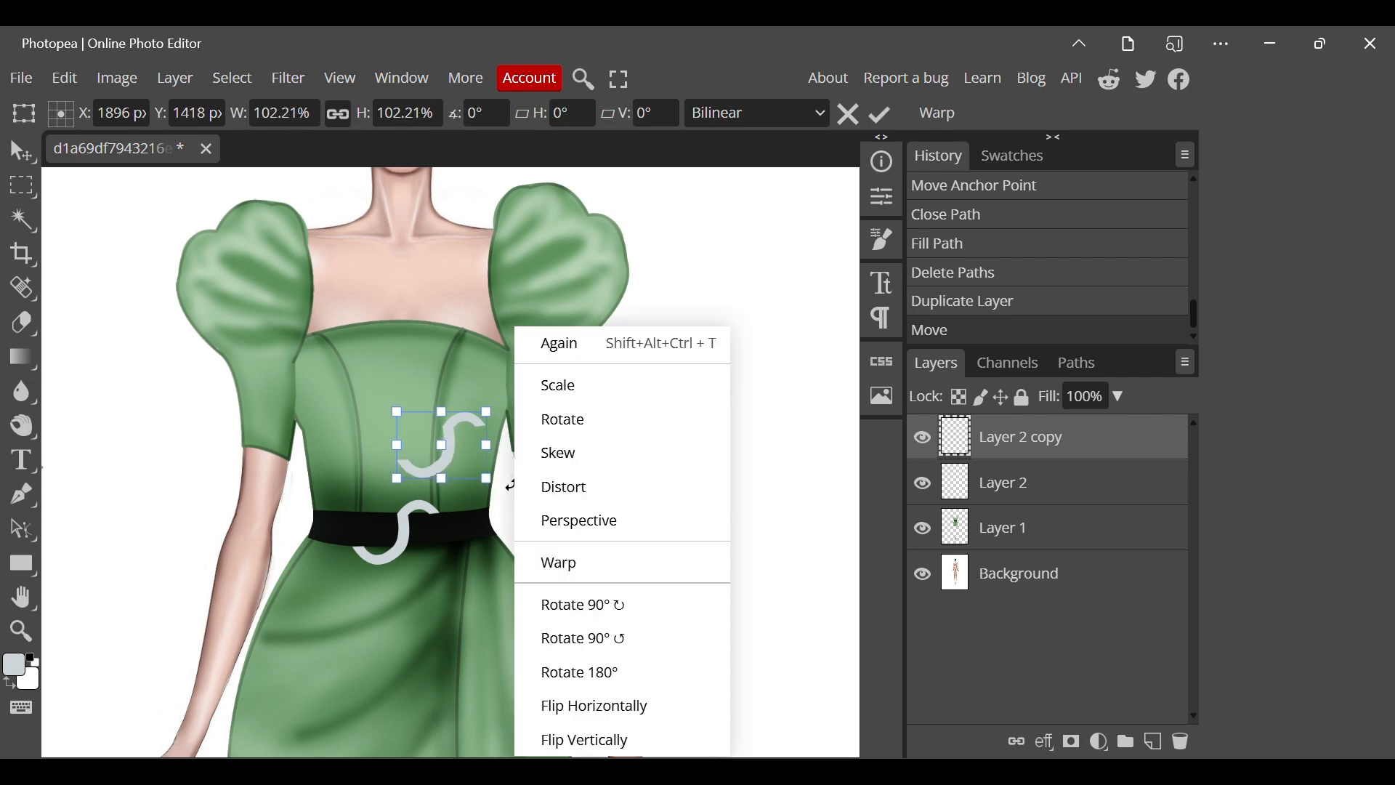
{"action": "left_click", "coordinate": [600, 708]}
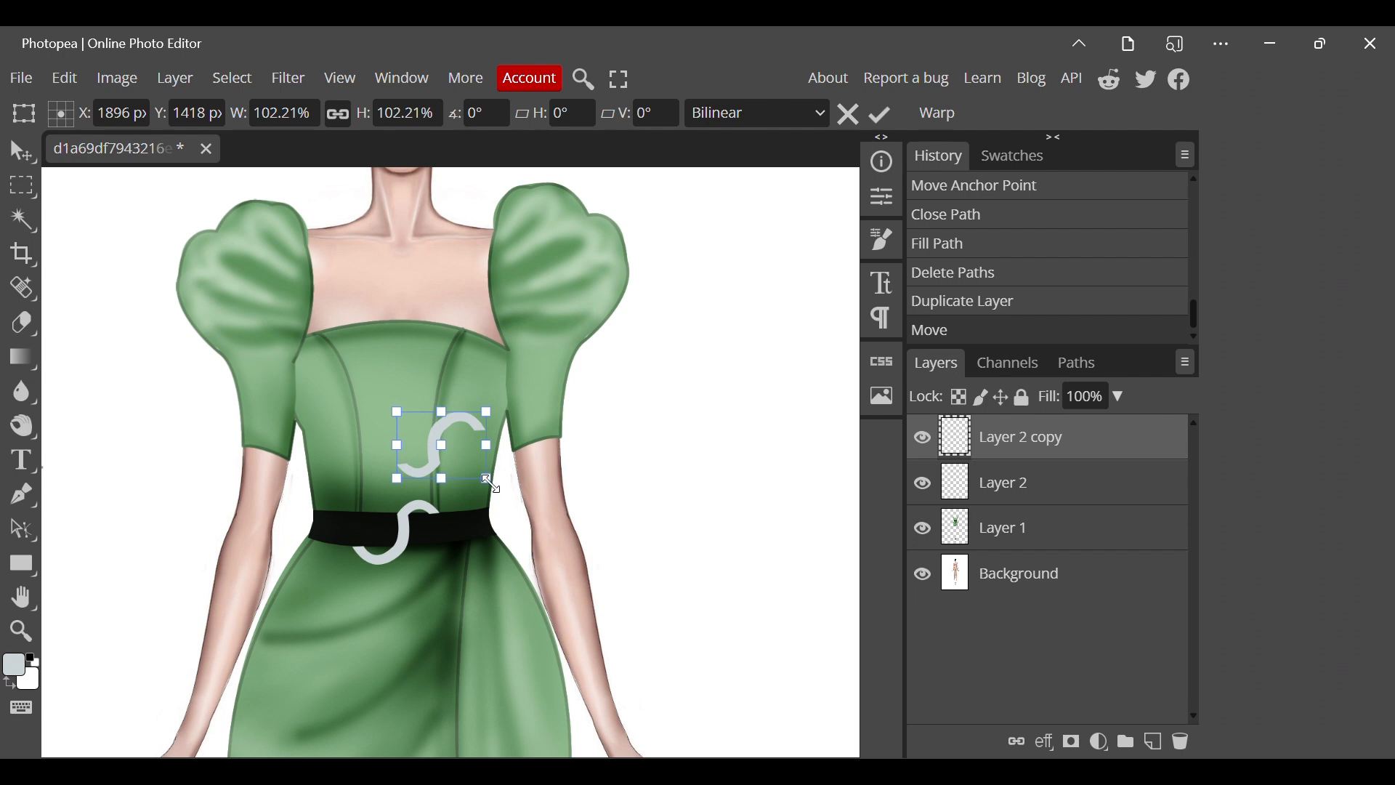
{"action": "left_click_drag", "start_coordinate": [493, 483], "coordinate": [443, 383]}
Try rotating the buckle copy 90° clockwise, and rotate it back counterclockwise.
{"action": "right_click", "coordinate": [443, 383]}
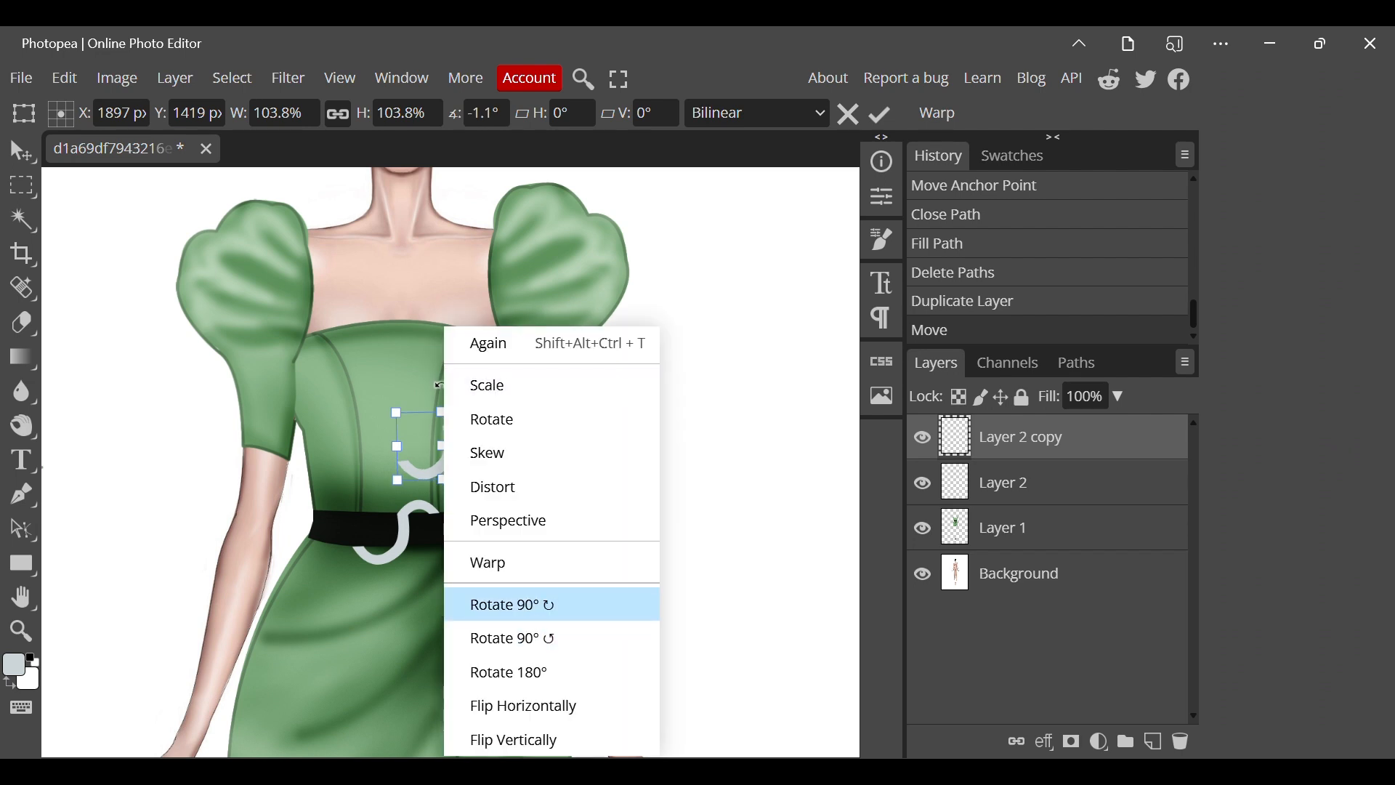
{"action": "left_click", "coordinate": [523, 601]}
{"action": "right_click", "coordinate": [468, 559]}
{"action": "left_click", "coordinate": [541, 636]}
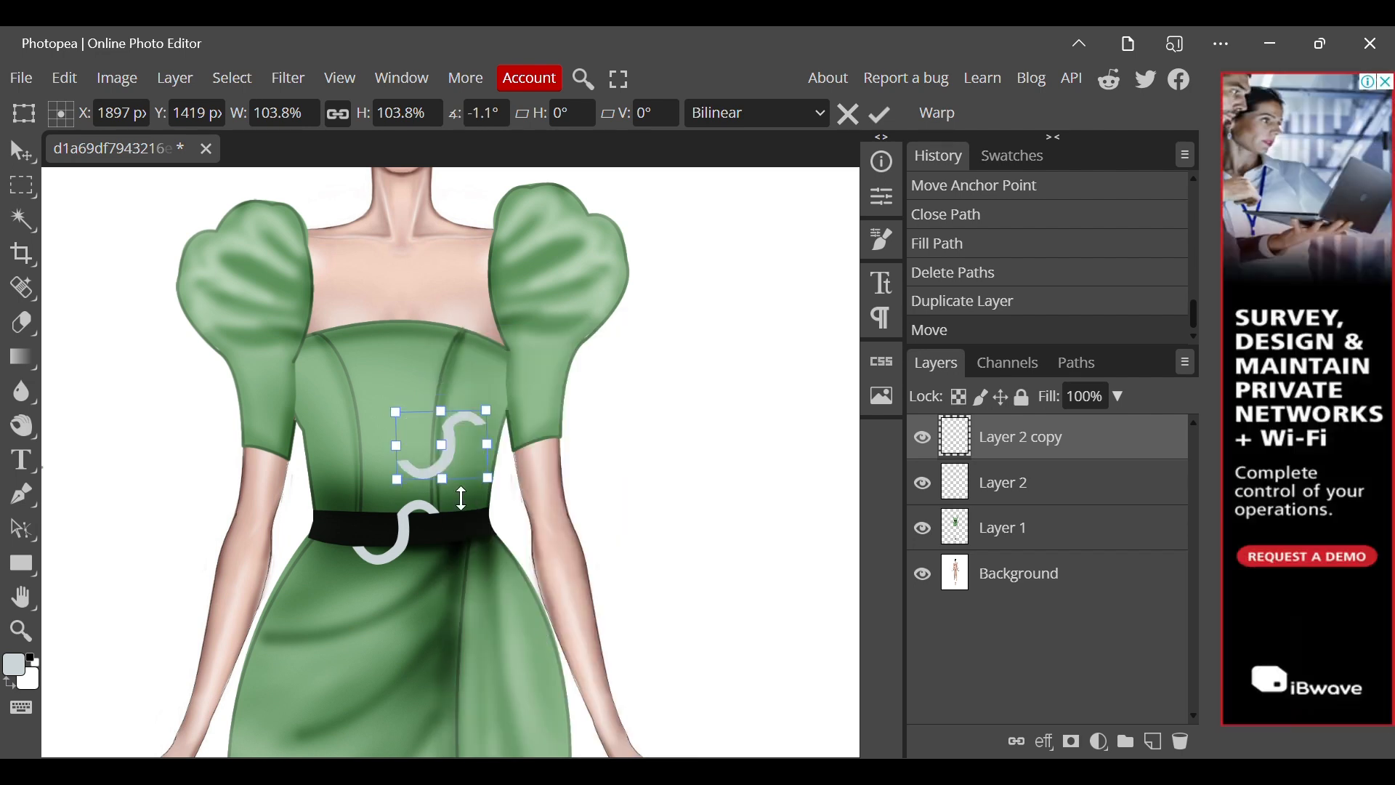
Flip the buckle copy horizontally and place it over the original on the belt to form two interlocking C shapes.
{"action": "right_click", "coordinate": [458, 481]}
{"action": "left_click", "coordinate": [530, 704]}
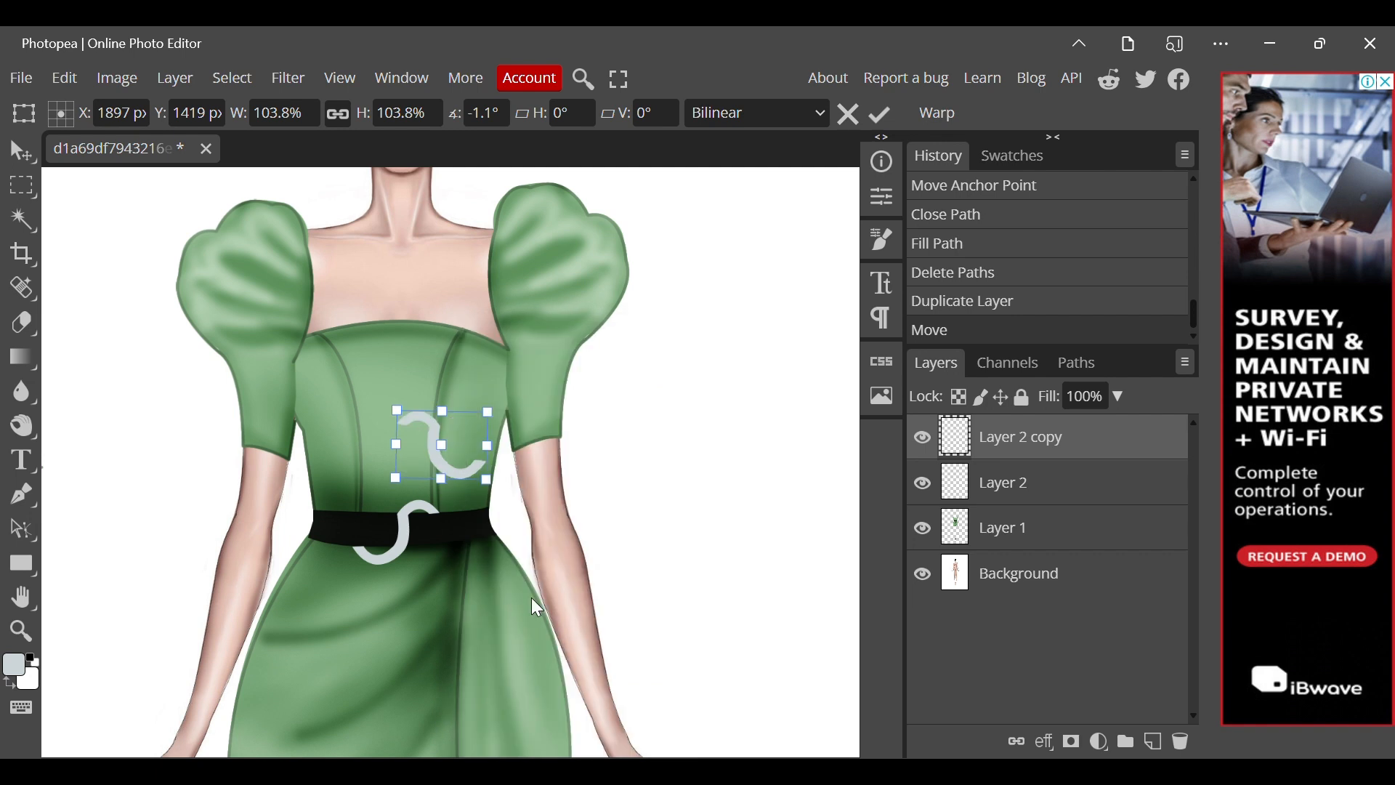
{"action": "left_click_drag", "start_coordinate": [471, 474], "coordinate": [403, 556]}
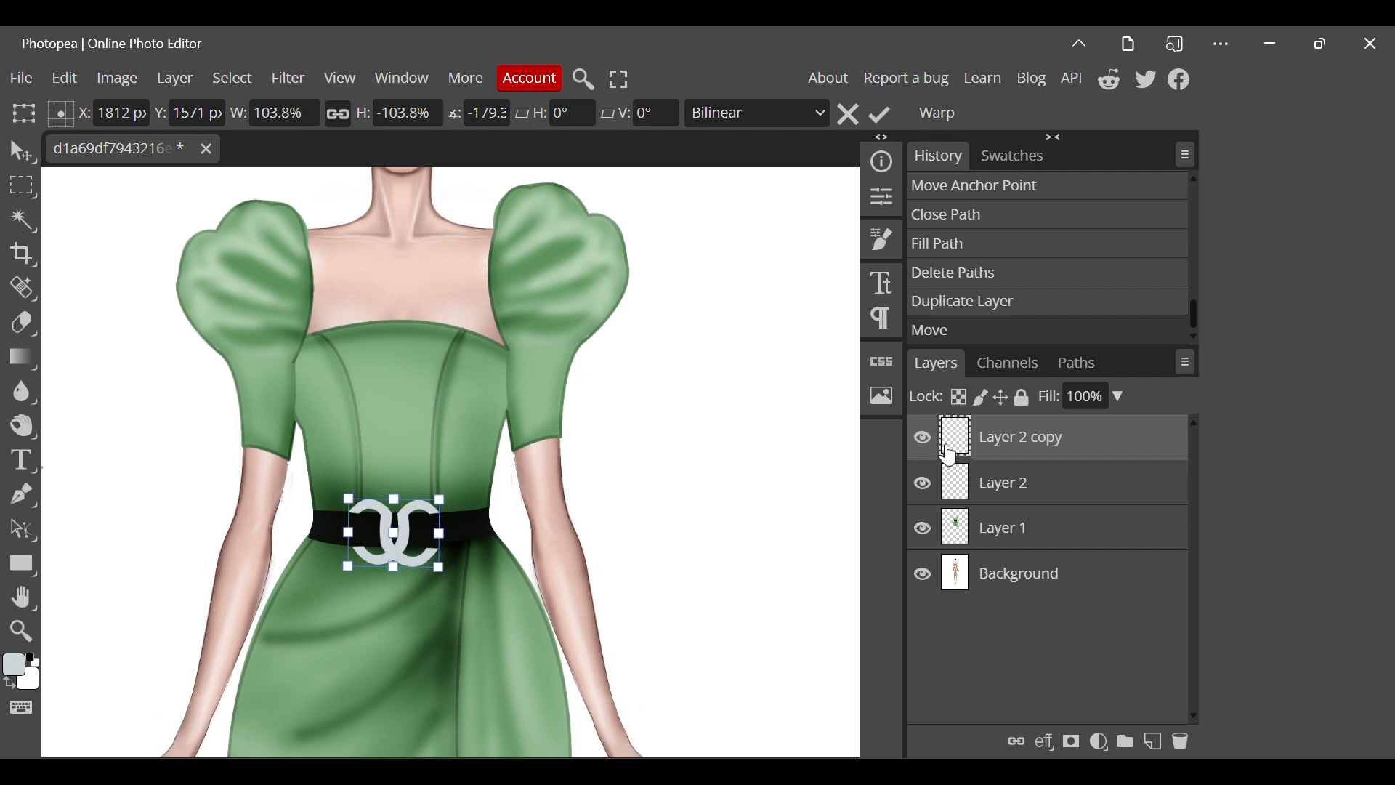
Apply the transform and merge the buckle copy into the layer of the original buckle.
{"action": "right_click", "coordinate": [949, 455]}
{"action": "left_click", "coordinate": [876, 662]}
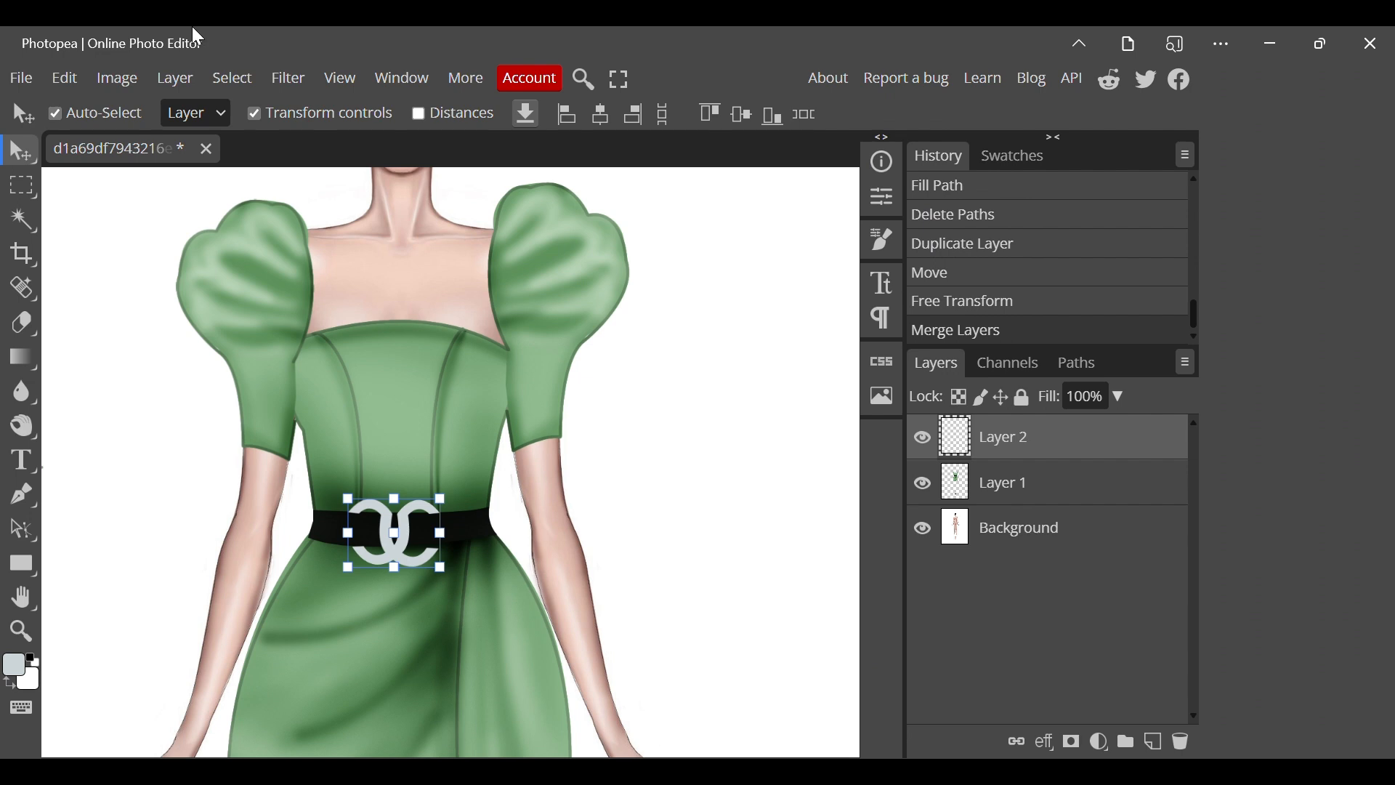
Add monochromatic noise to the buckle with an amount of 110% and uniform distribution.
{"action": "left_click", "coordinate": [289, 78]}
{"action": "mouse_move", "coordinate": [369, 471]}
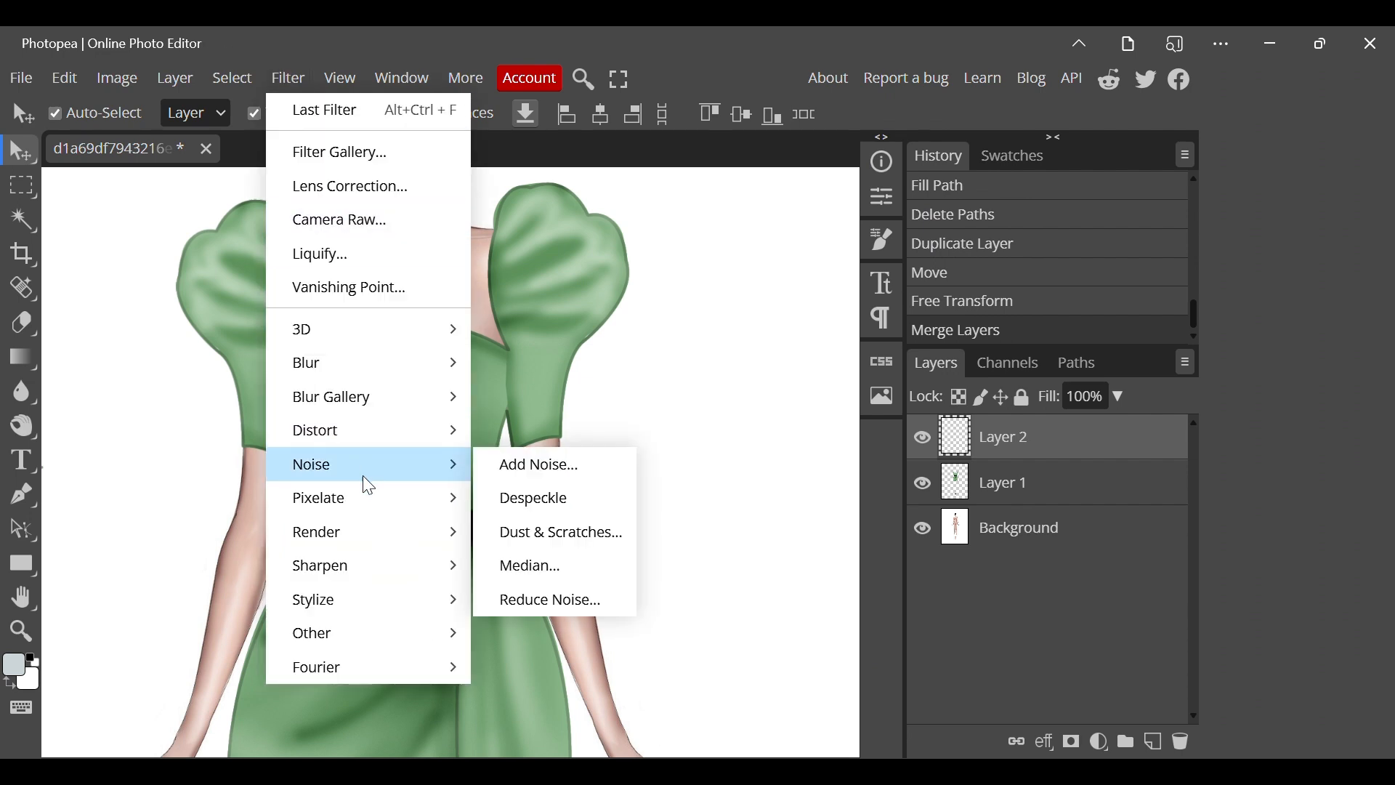
{"action": "left_click", "coordinate": [502, 462]}
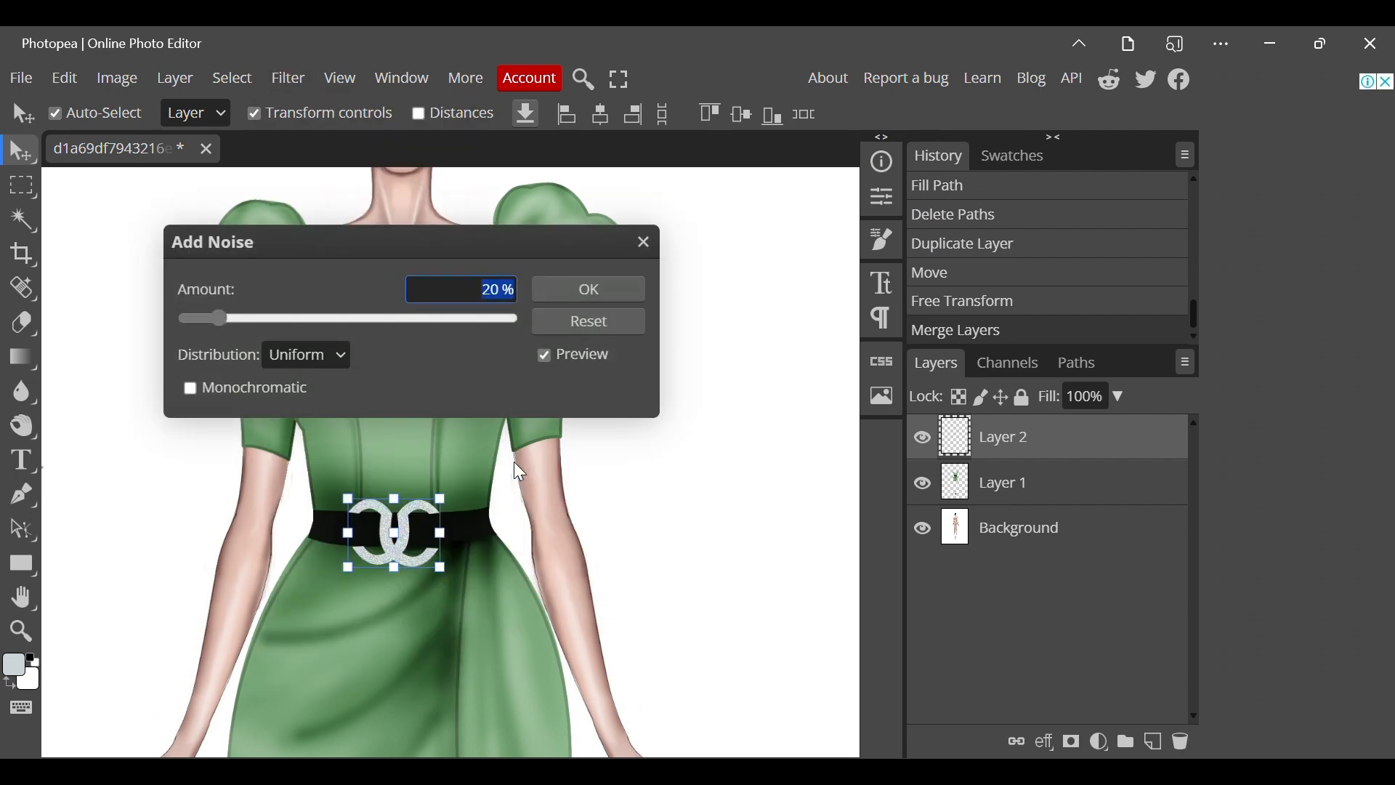
{"action": "left_click_drag", "start_coordinate": [220, 318], "coordinate": [317, 355]}
{"action": "left_click", "coordinate": [203, 393]}
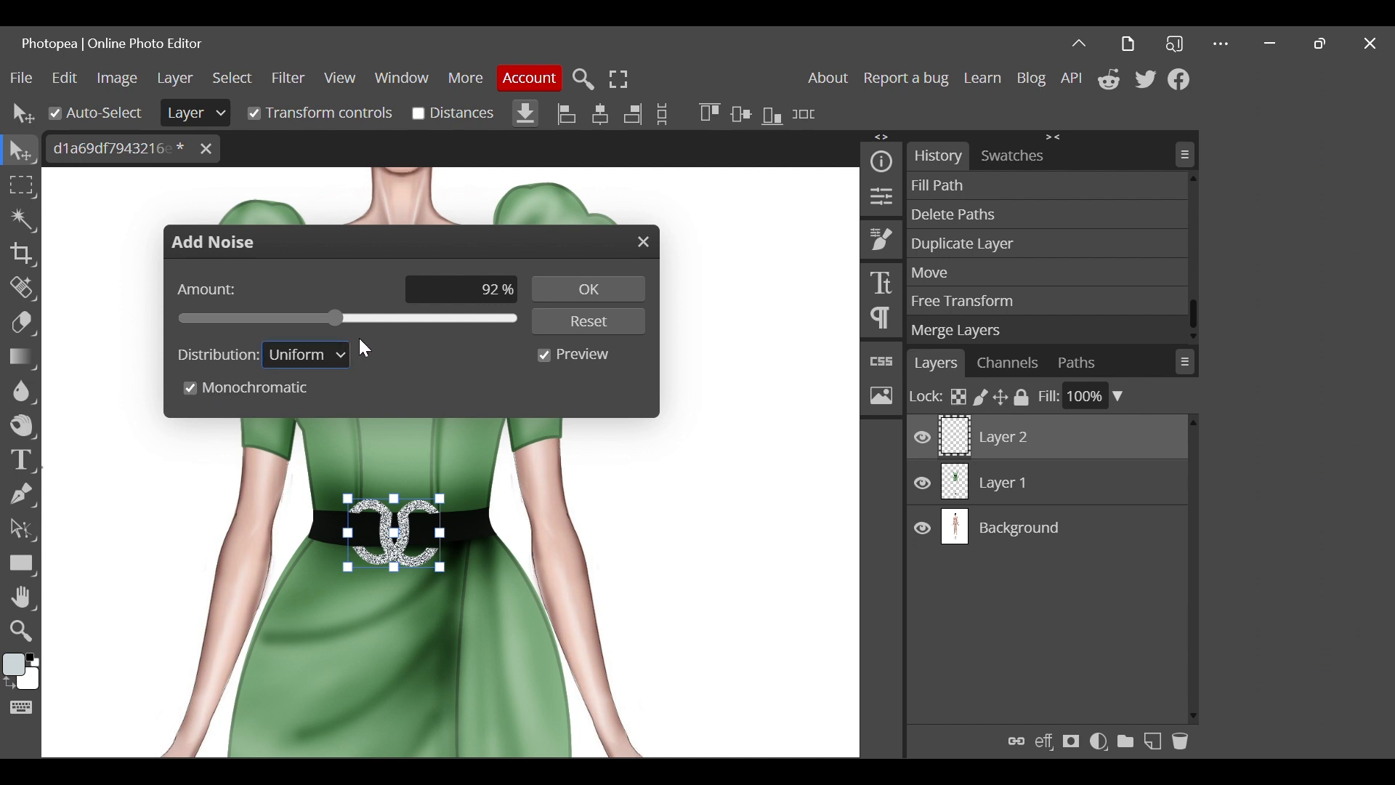
{"action": "left_click_drag", "start_coordinate": [350, 327], "coordinate": [367, 321]}
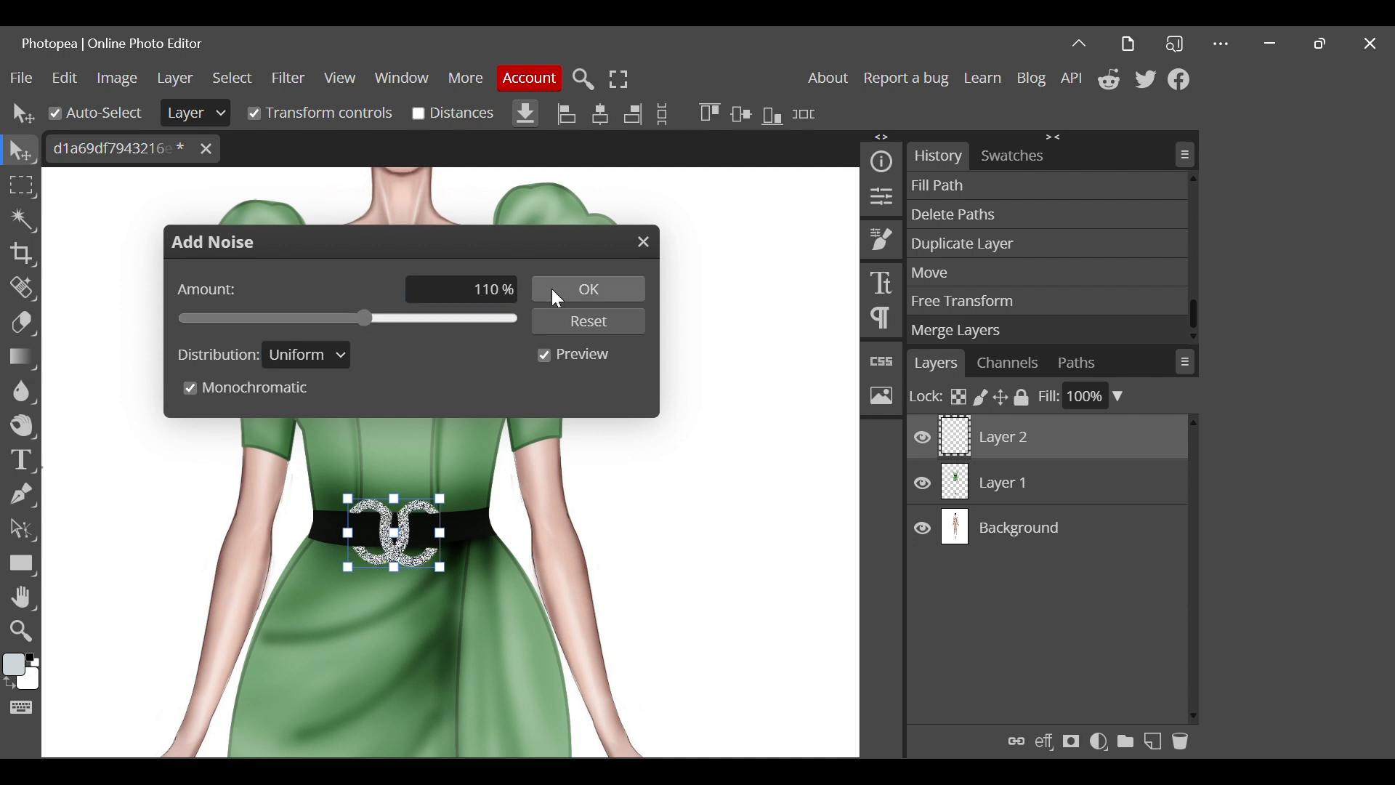
{"action": "left_click", "coordinate": [581, 290]}
Shift the noise-textured buckle slightly to the right along the belt and deselect it.
{"action": "left_click_drag", "start_coordinate": [388, 549], "coordinate": [393, 548]}
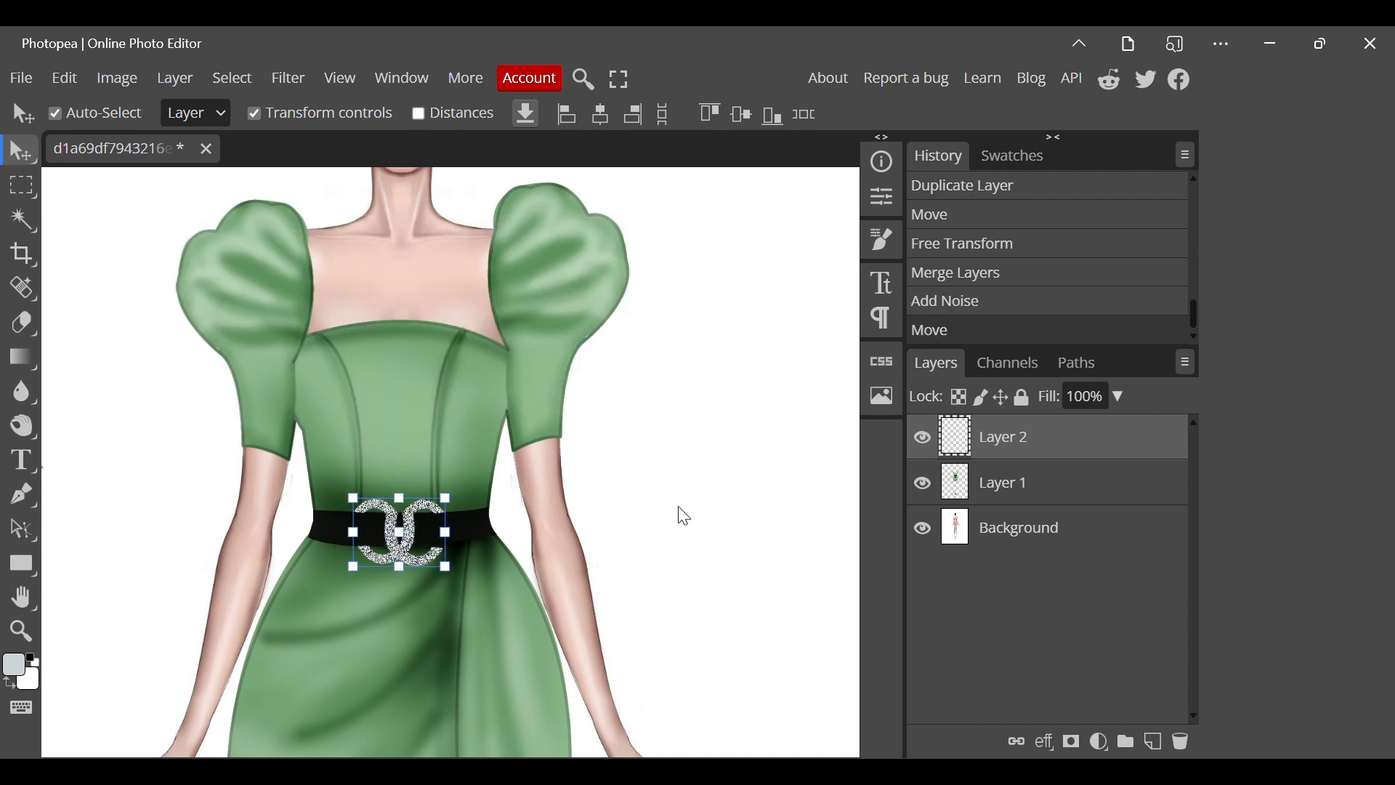
{"action": "left_click", "coordinate": [680, 508]}
Merge the buckle layer into the clothing layer and the combined layer into the background.
{"action": "scroll", "coordinate": [679, 508], "scroll_direction": "down", "scroll_amount": 4}
{"action": "scroll", "coordinate": [679, 508], "scroll_direction": "down", "scroll_amount": 6}
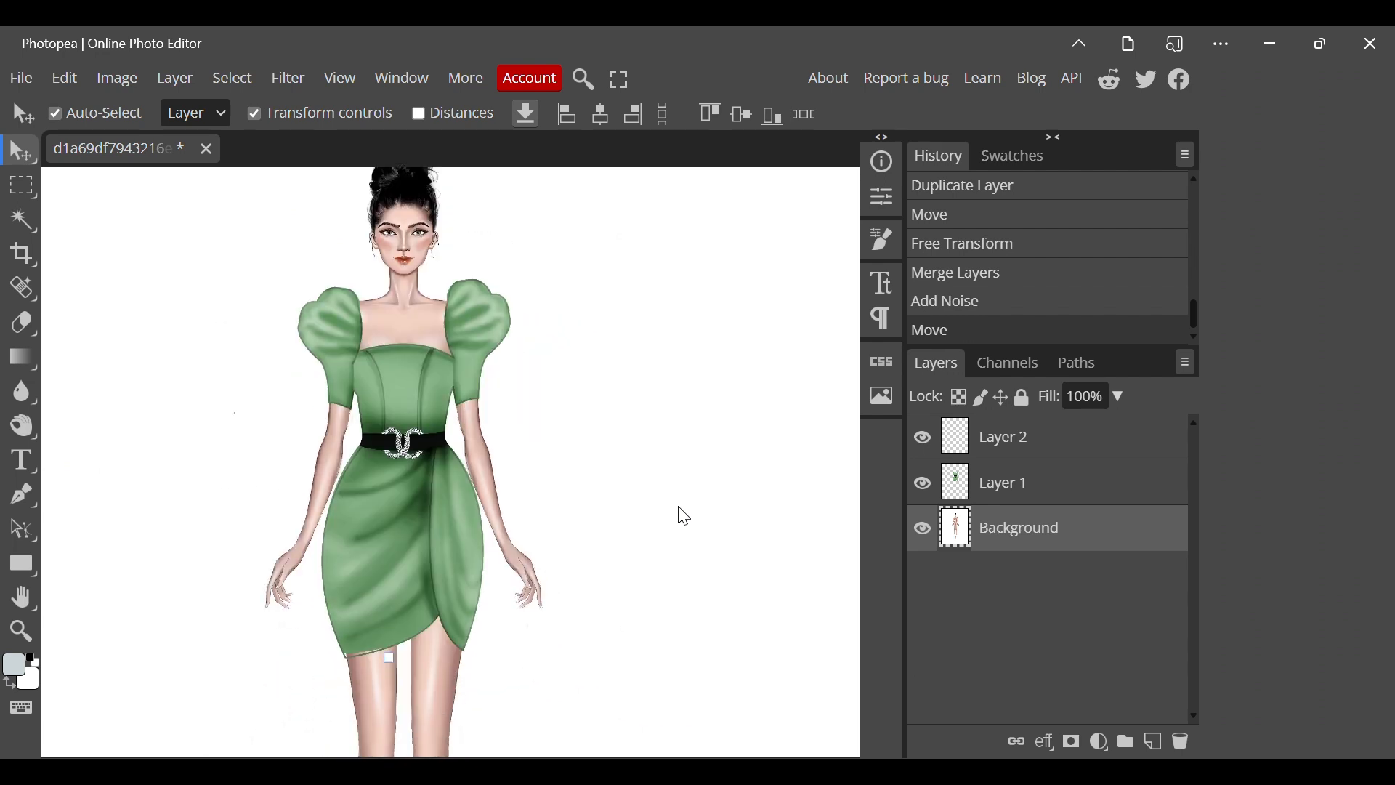
{"action": "scroll", "coordinate": [683, 516], "scroll_direction": "down", "scroll_amount": 4}
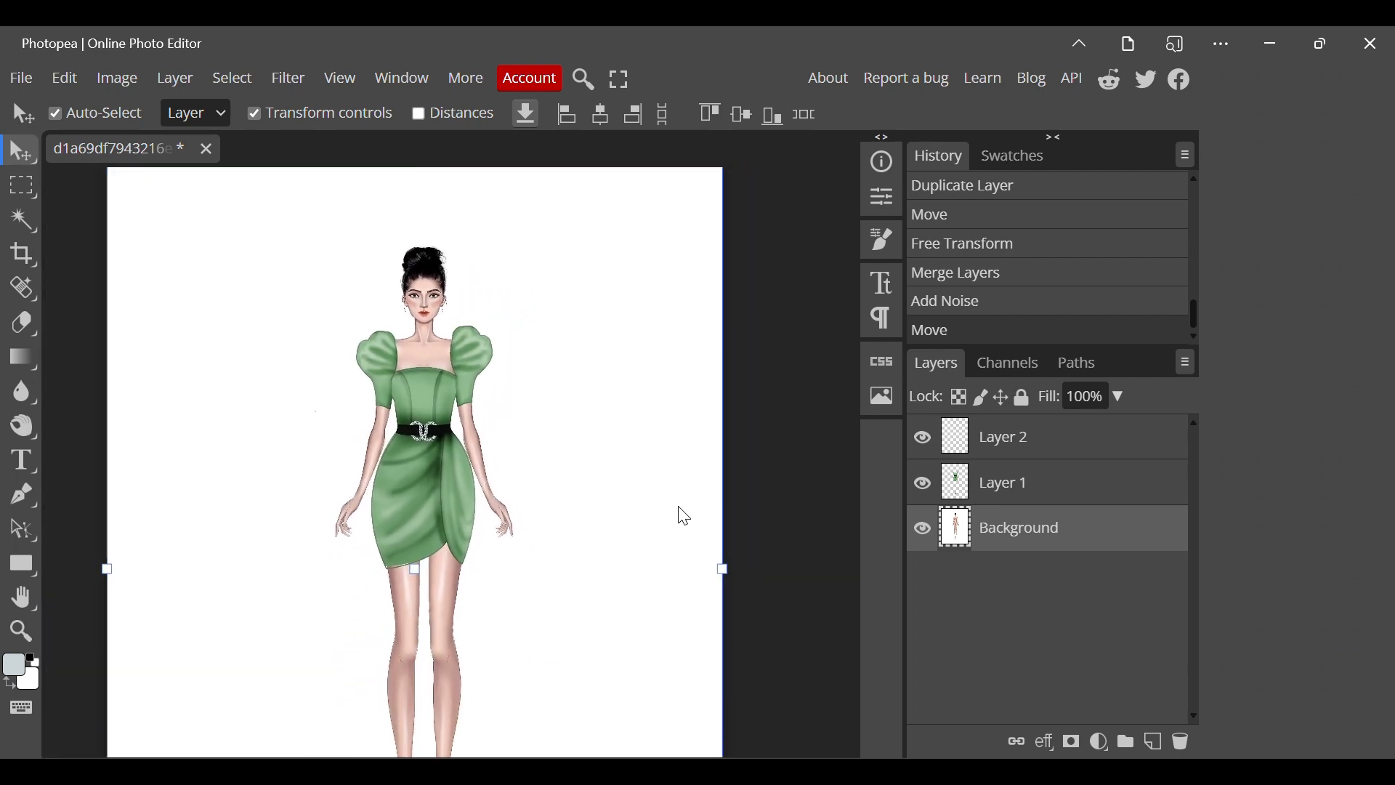
{"action": "right_click", "coordinate": [1100, 447]}
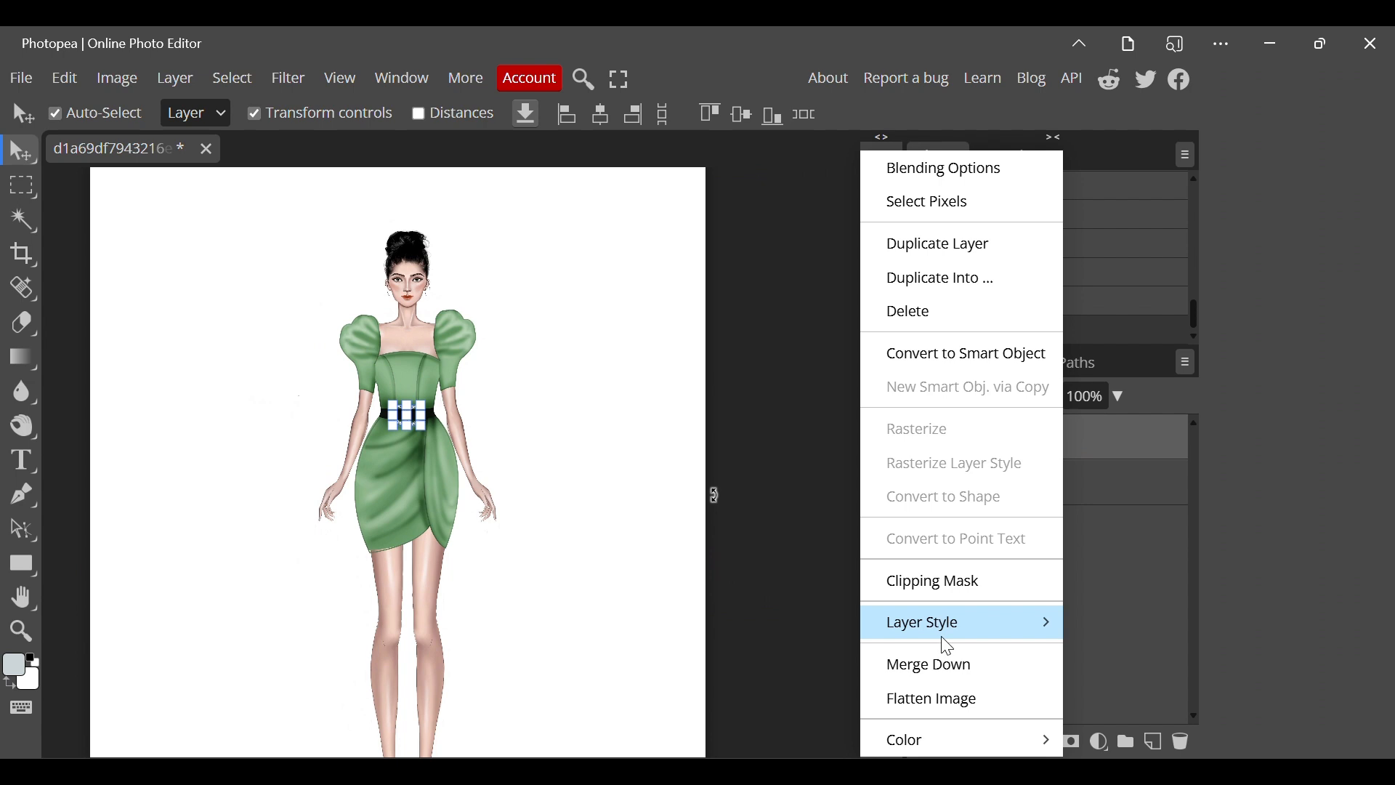
{"action": "left_click", "coordinate": [946, 668]}
{"action": "right_click", "coordinate": [1079, 439]}
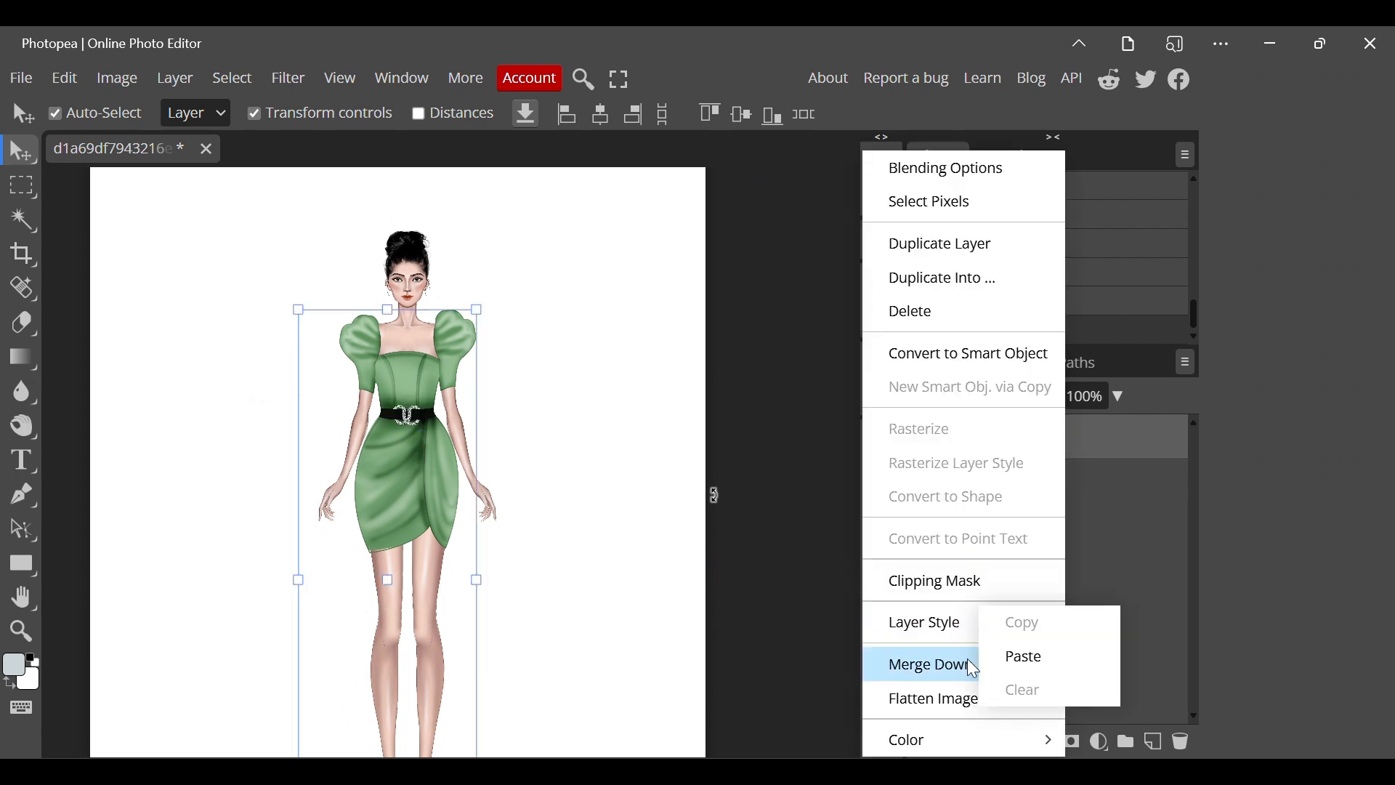
{"action": "left_click", "coordinate": [962, 663]}
{"action": "scroll", "coordinate": [585, 393], "scroll_direction": "down", "scroll_amount": 2}
{"action": "scroll", "coordinate": [579, 368], "scroll_direction": "up", "scroll_amount": 5}
{"action": "scroll", "coordinate": [499, 373], "scroll_direction": "down", "scroll_amount": 4}
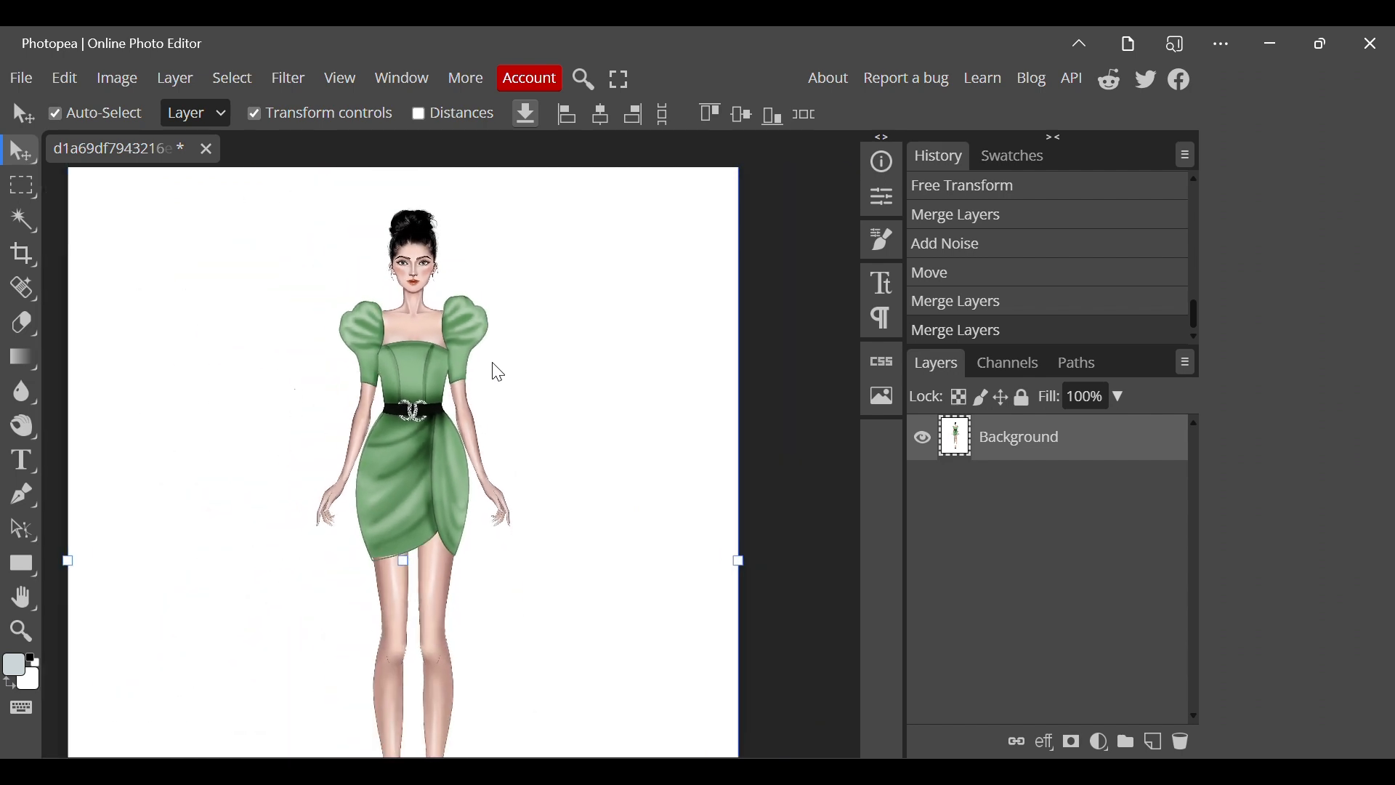
{"action": "scroll", "coordinate": [499, 373], "scroll_direction": "down", "scroll_amount": 2}
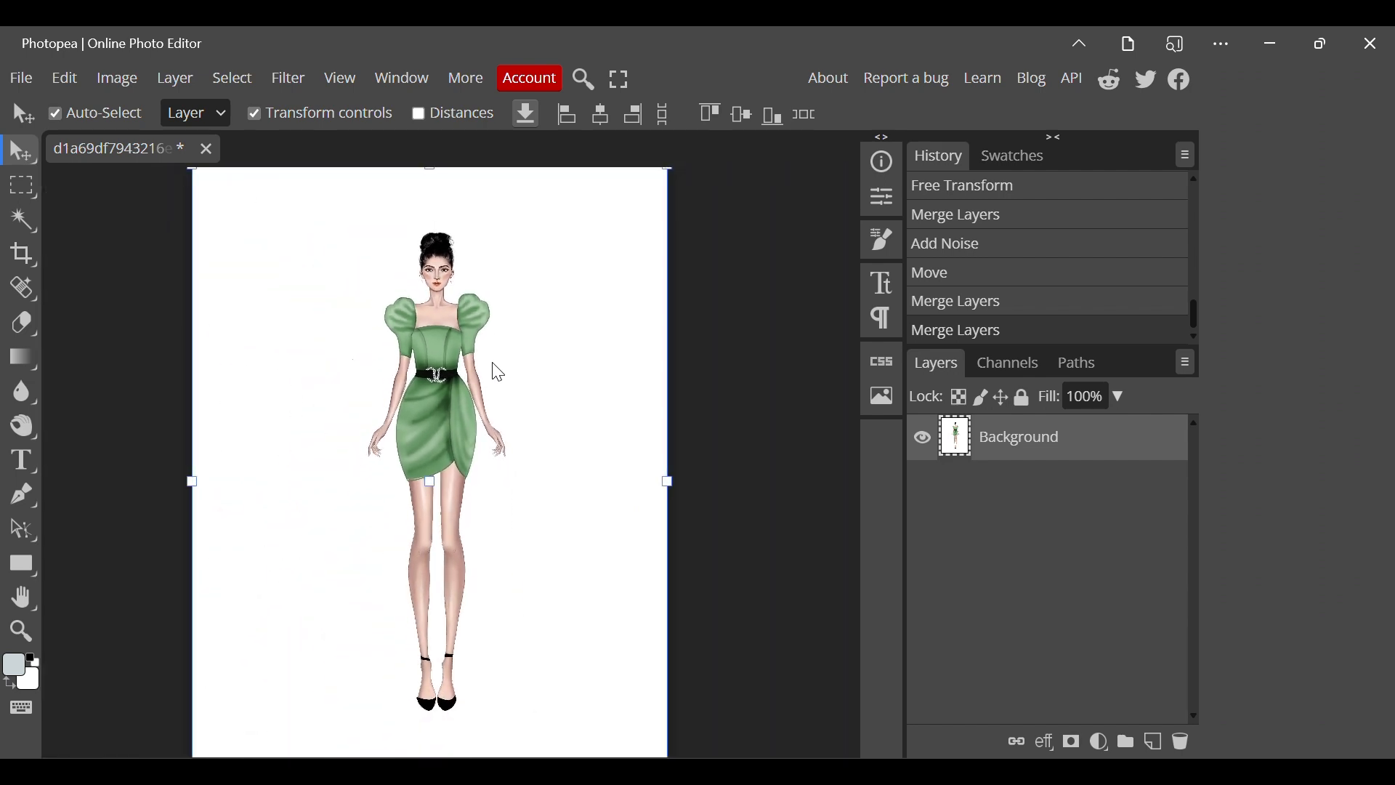